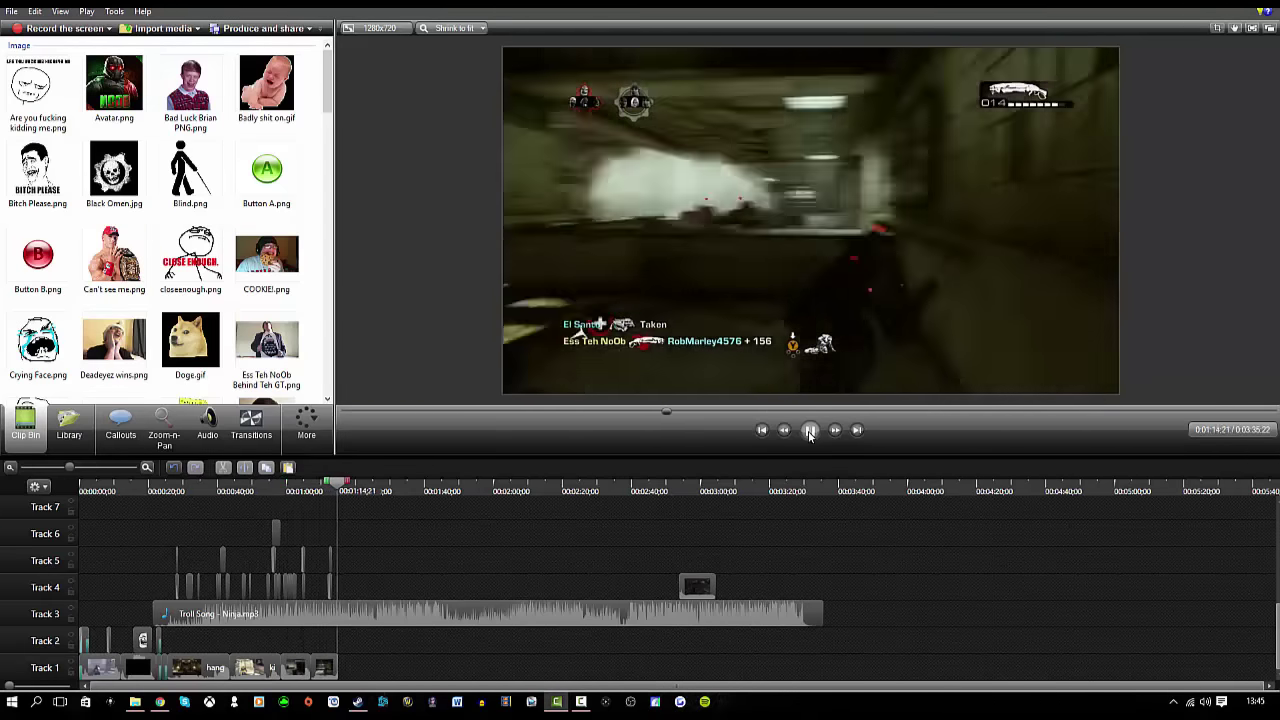
Import Inkage ownage.mp4 from Videos > Movies > Gears > Good Kills > Outplays
{"action": "scroll", "coordinate": [166, 302], "scroll_direction": "down", "scroll_amount": 15}
{"action": "left_click", "coordinate": [162, 29]}
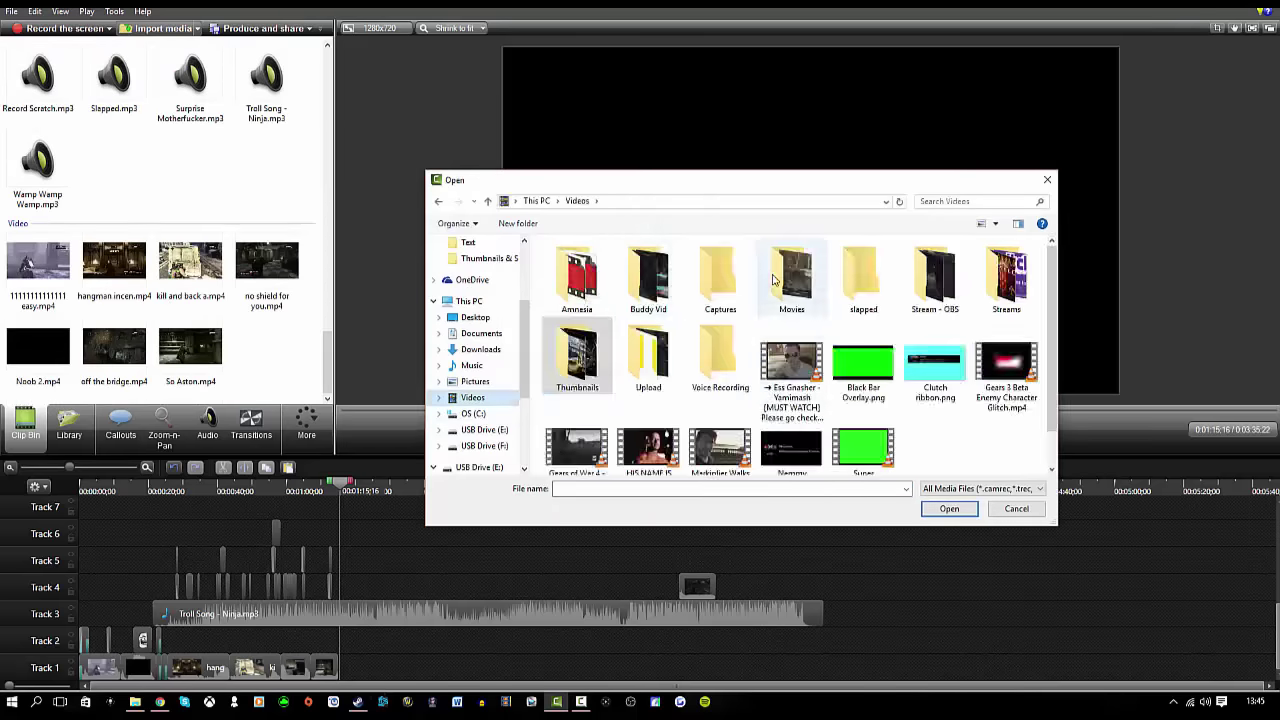
{"action": "double_click", "coordinate": [773, 280]}
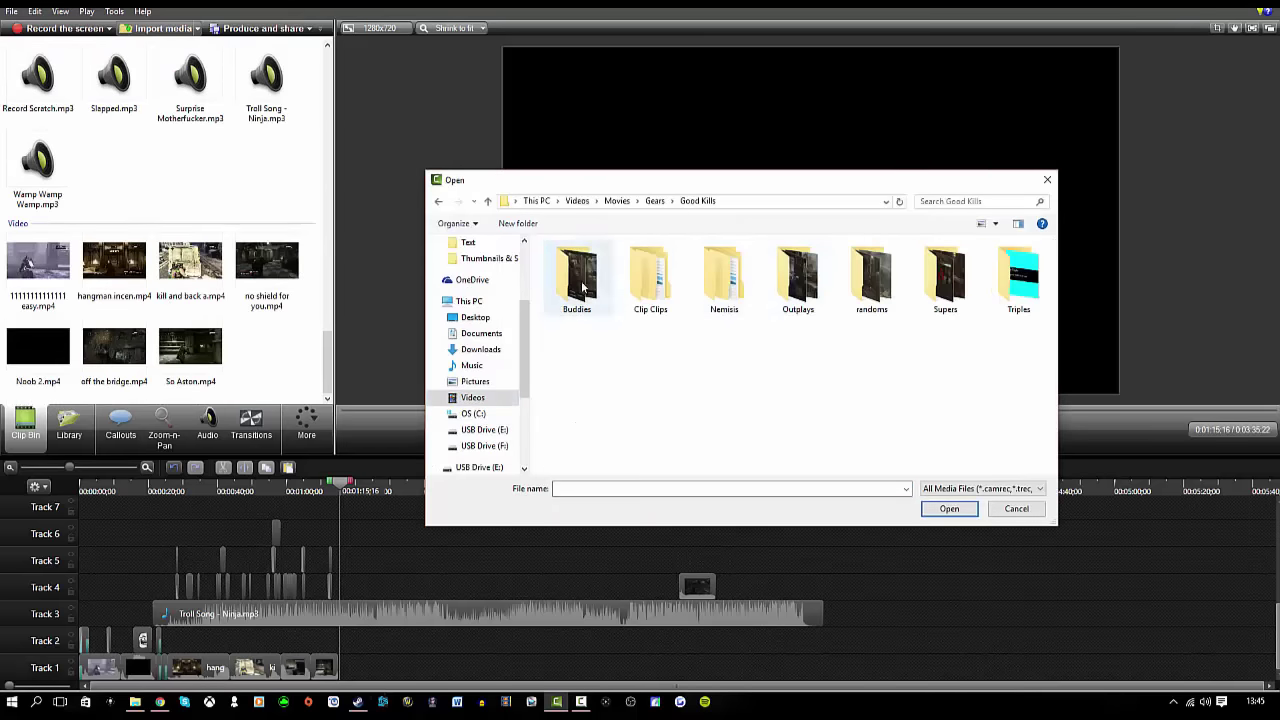
{"action": "double_click", "coordinate": [581, 283]}
{"action": "scroll", "coordinate": [718, 350], "scroll_direction": "down", "scroll_amount": 14}
{"action": "scroll", "coordinate": [720, 351], "scroll_direction": "up", "scroll_amount": 2}
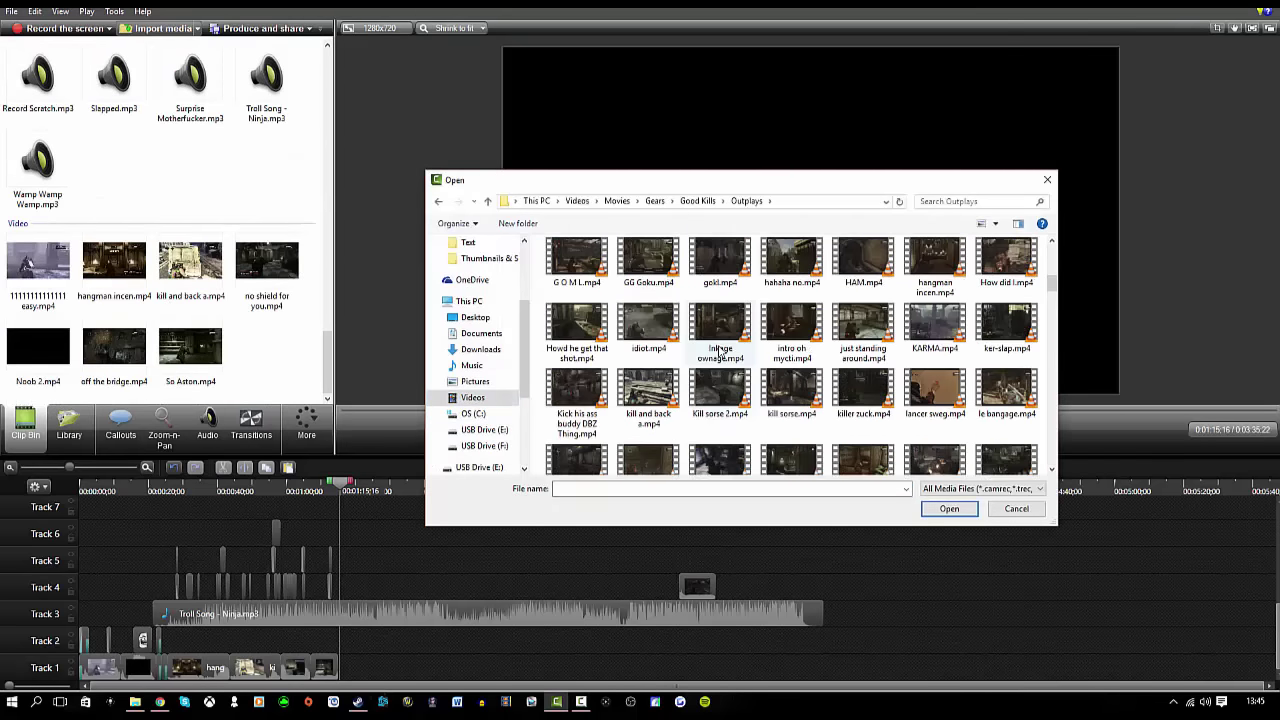
{"action": "double_click", "coordinate": [715, 335]}
Place Inkage ownage.mp4 on Track 1 directly after So Aston.mp4 and preview it, stopping at 0:01:19;02
{"action": "scroll", "coordinate": [163, 298], "scroll_direction": "down", "scroll_amount": 15}
{"action": "left_click_drag", "start_coordinate": [194, 294], "coordinate": [358, 670]}
{"action": "scroll", "coordinate": [426, 664], "scroll_direction": "up", "scroll_amount": 3}
{"action": "left_click", "coordinate": [810, 429]}
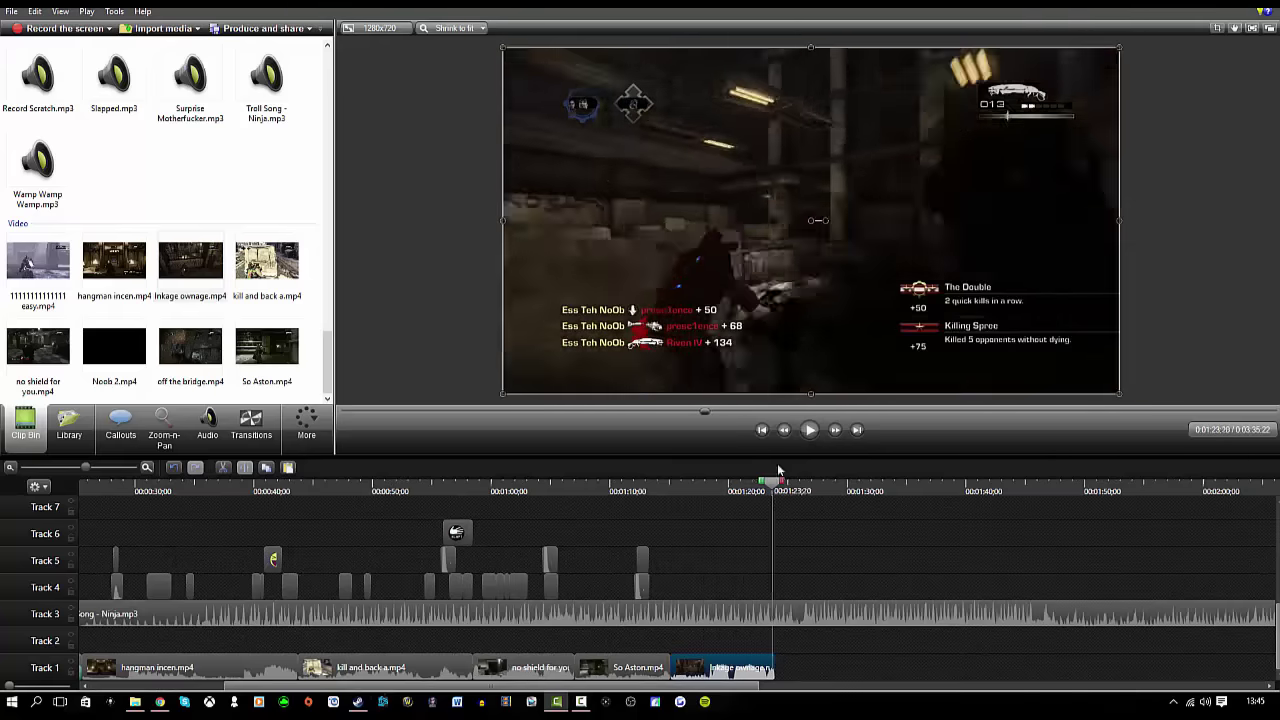
{"action": "left_click", "coordinate": [810, 429]}
{"action": "left_click", "coordinate": [810, 432]}
{"action": "left_click", "coordinate": [810, 432]}
Add Skull'd.png to Track 4 at the playhead and overlay a size 72 'D text callout beside it without fades
{"action": "scroll", "coordinate": [175, 270], "scroll_direction": "up", "scroll_amount": 8}
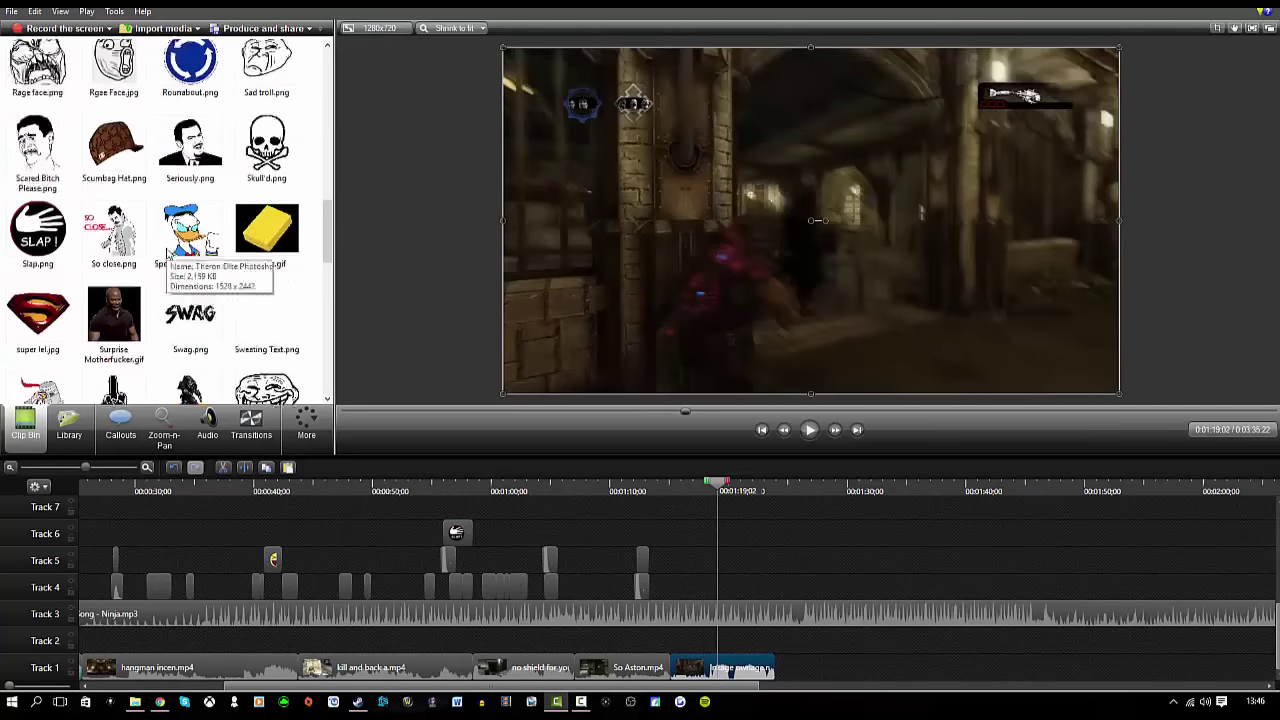
{"action": "left_click_drag", "start_coordinate": [267, 274], "coordinate": [731, 590]}
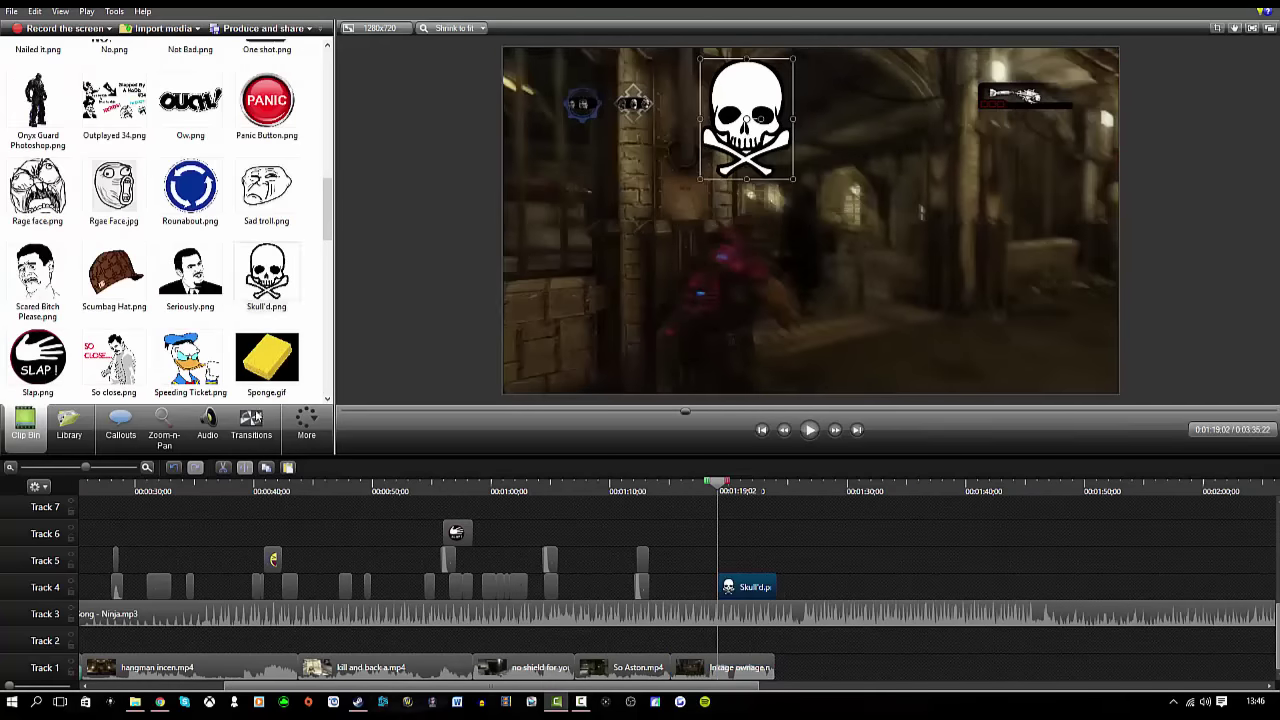
{"action": "left_click", "coordinate": [120, 425]}
{"action": "left_click", "coordinate": [37, 54]}
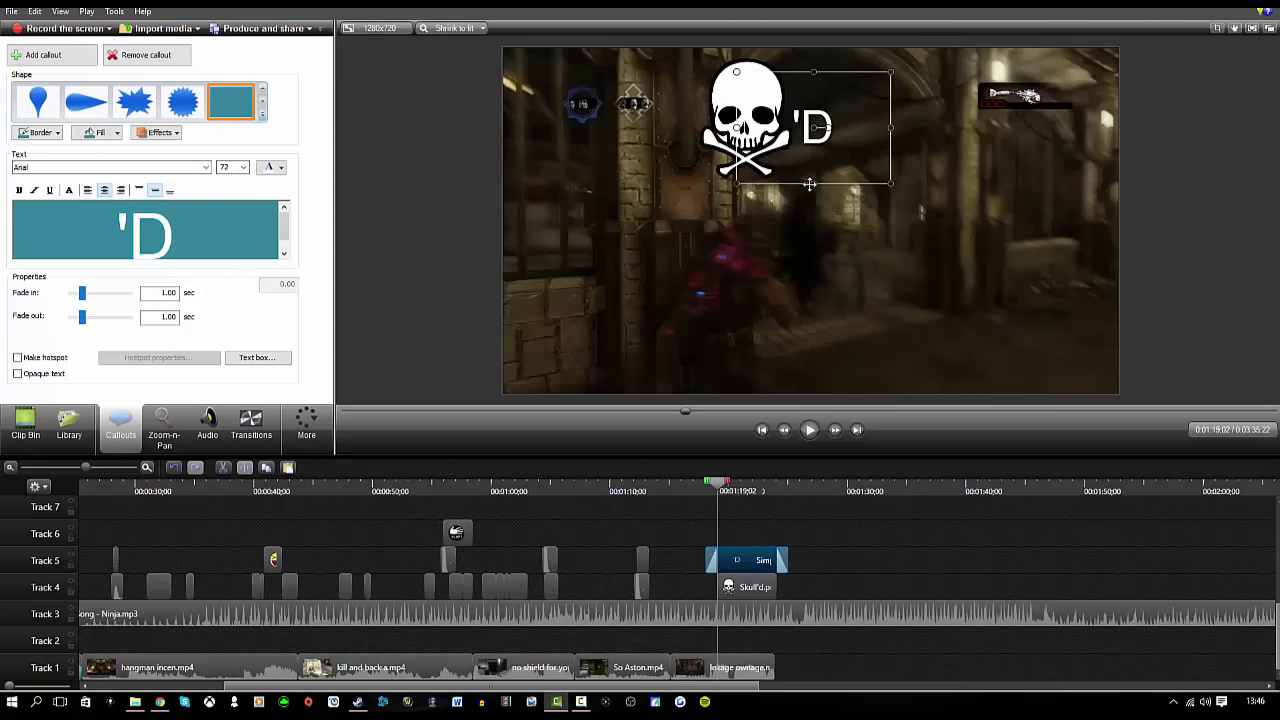
{"action": "left_click_drag", "start_coordinate": [84, 294], "coordinate": [69, 294]}
Group the skull image with the 'D callout and shorten the group to end at about 1:21
{"action": "left_click", "coordinate": [754, 591], "text": "ctrl"}
{"action": "right_click", "coordinate": [742, 596]}
{"action": "left_click", "coordinate": [775, 478]}
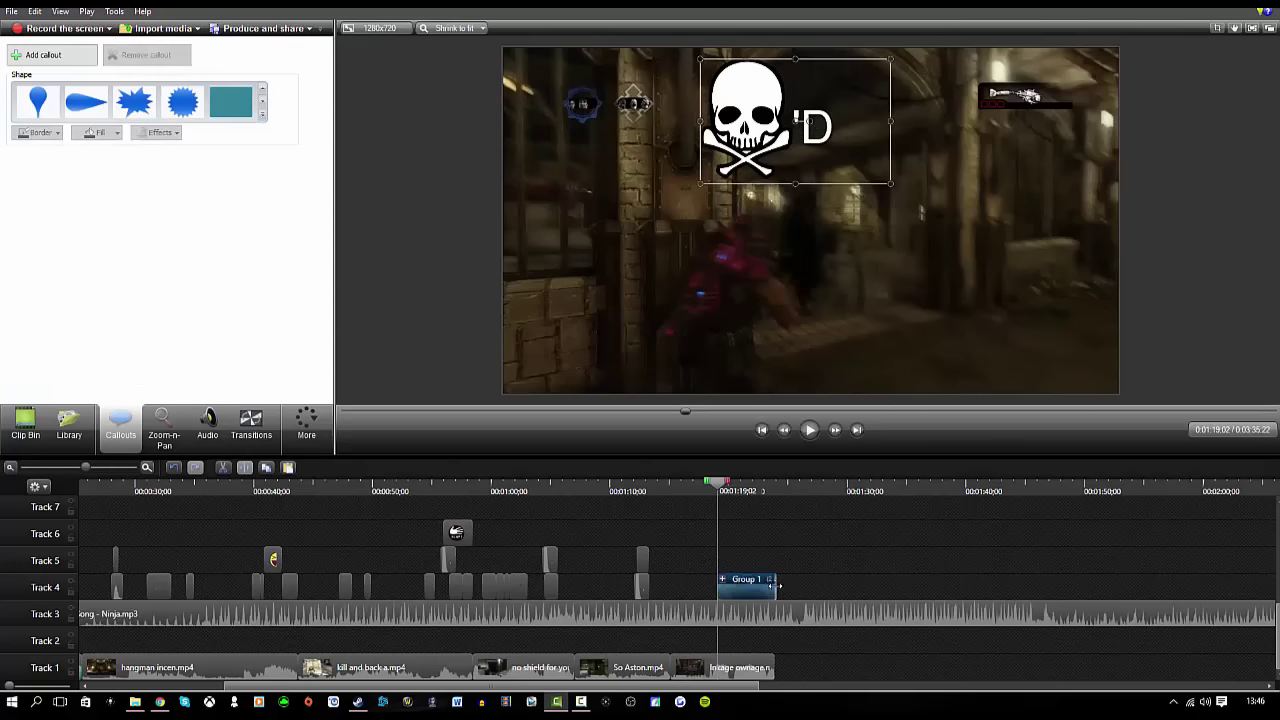
{"action": "left_click", "coordinate": [810, 430]}
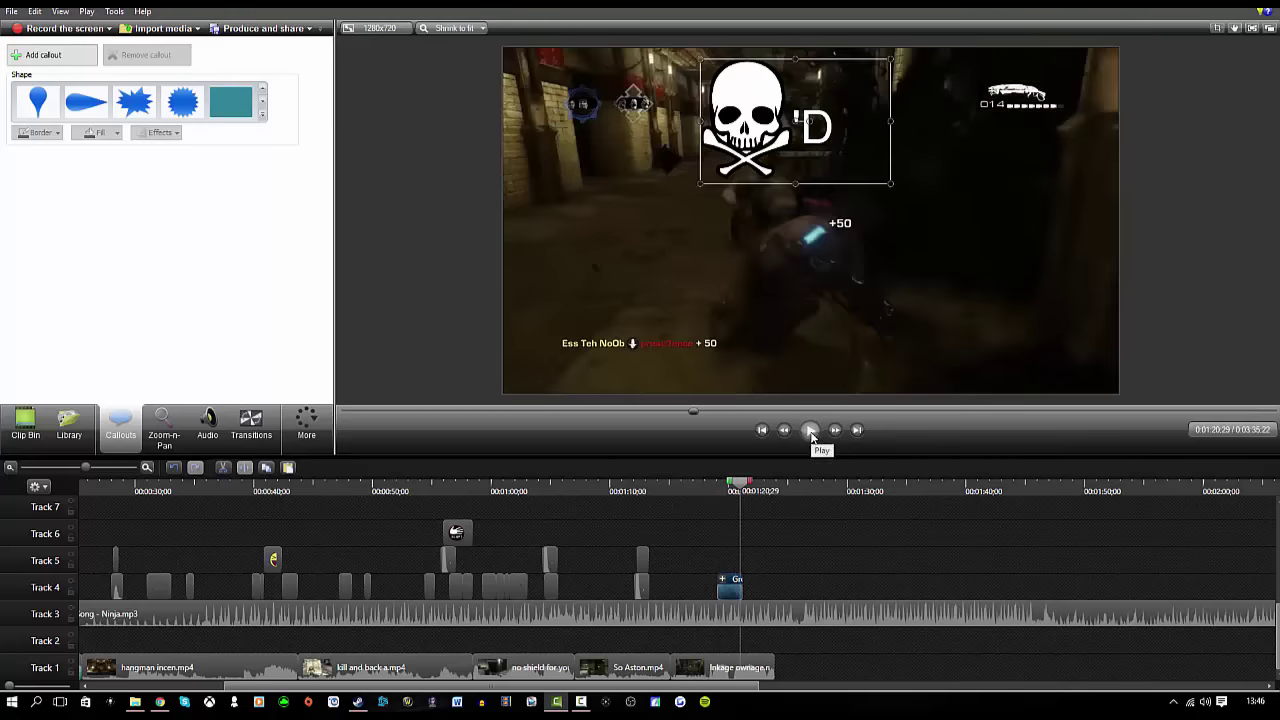
Add GTFO.png to Track 5 and the Slapped.mp3 sound effect to Track 6
{"action": "left_click", "coordinate": [25, 425]}
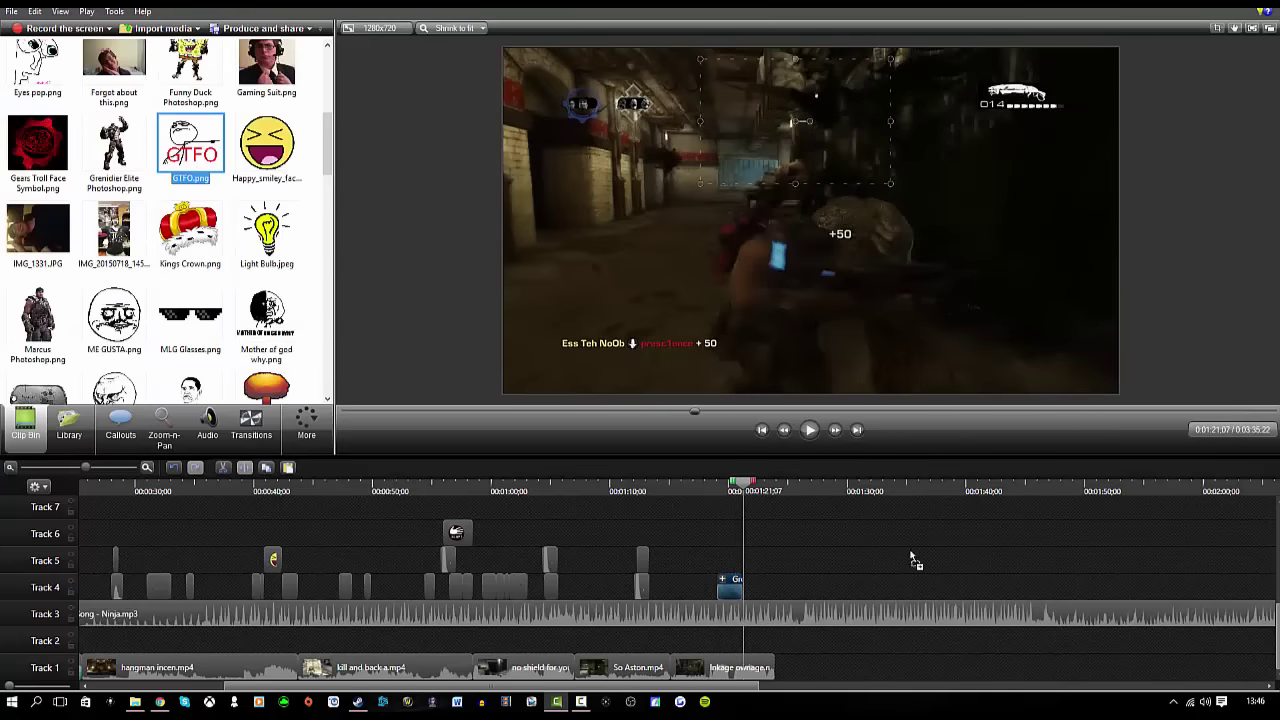
{"action": "scroll", "coordinate": [166, 280], "scroll_direction": "down", "scroll_amount": 5}
{"action": "left_click_drag", "start_coordinate": [825, 549], "coordinate": [776, 535]}
{"action": "scroll", "coordinate": [790, 576], "scroll_direction": "up", "scroll_amount": 4}
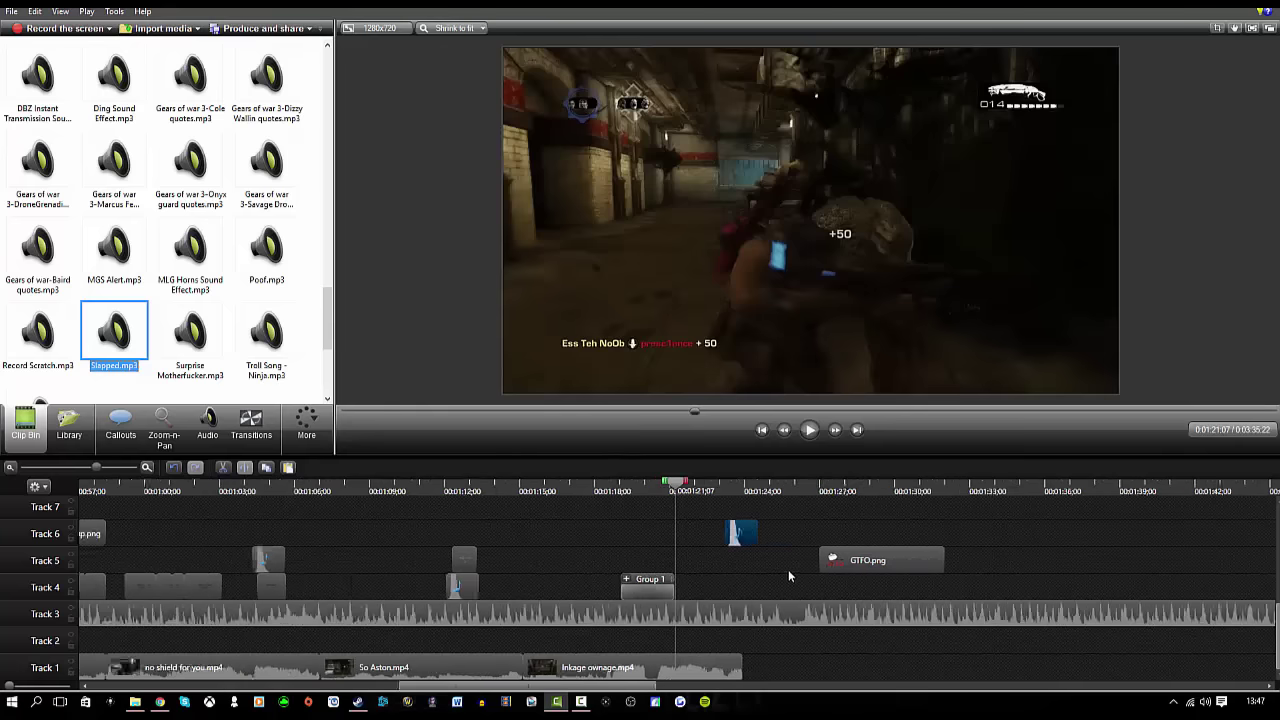
Align Slapped.mp3 and GTFO.png with the kill at about 1:21;14, and enlarge the GTFO image in the frame's lower-right corner
{"action": "left_click", "coordinate": [813, 431]}
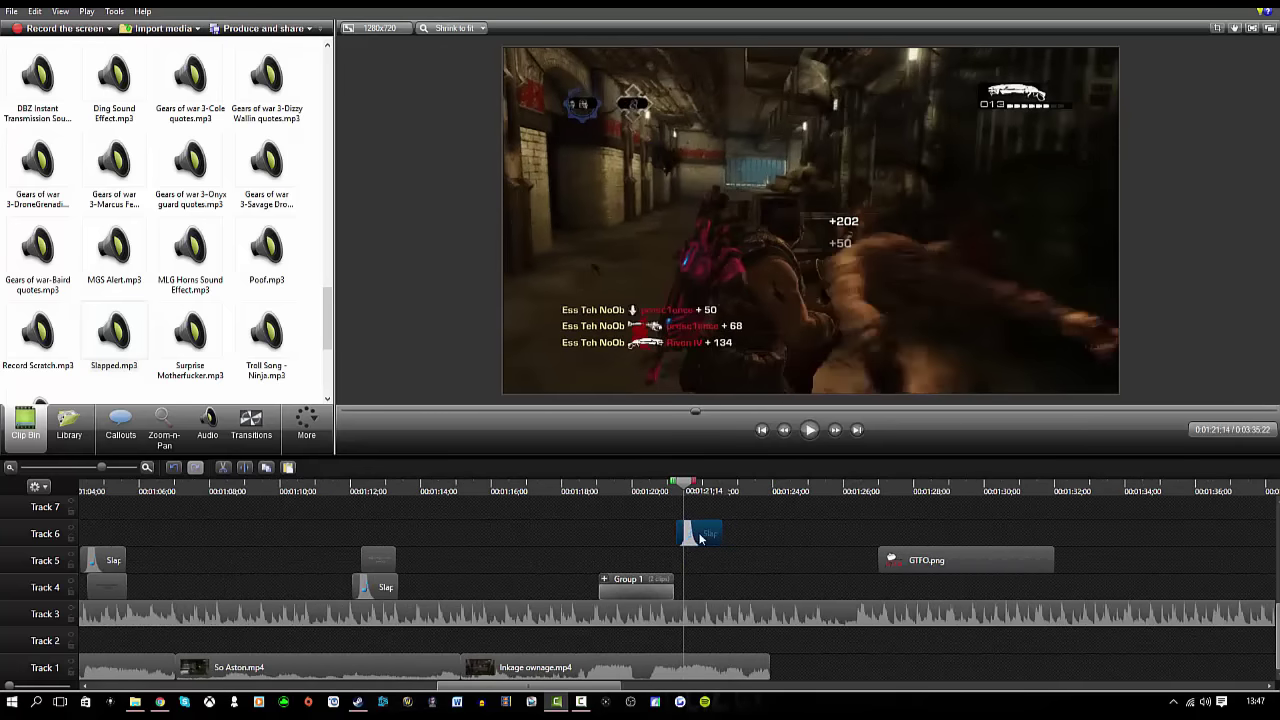
{"action": "left_click_drag", "start_coordinate": [735, 567], "coordinate": [744, 566]}
{"action": "left_click_drag", "start_coordinate": [907, 297], "coordinate": [1086, 364]}
{"action": "left_click", "coordinate": [810, 429]}
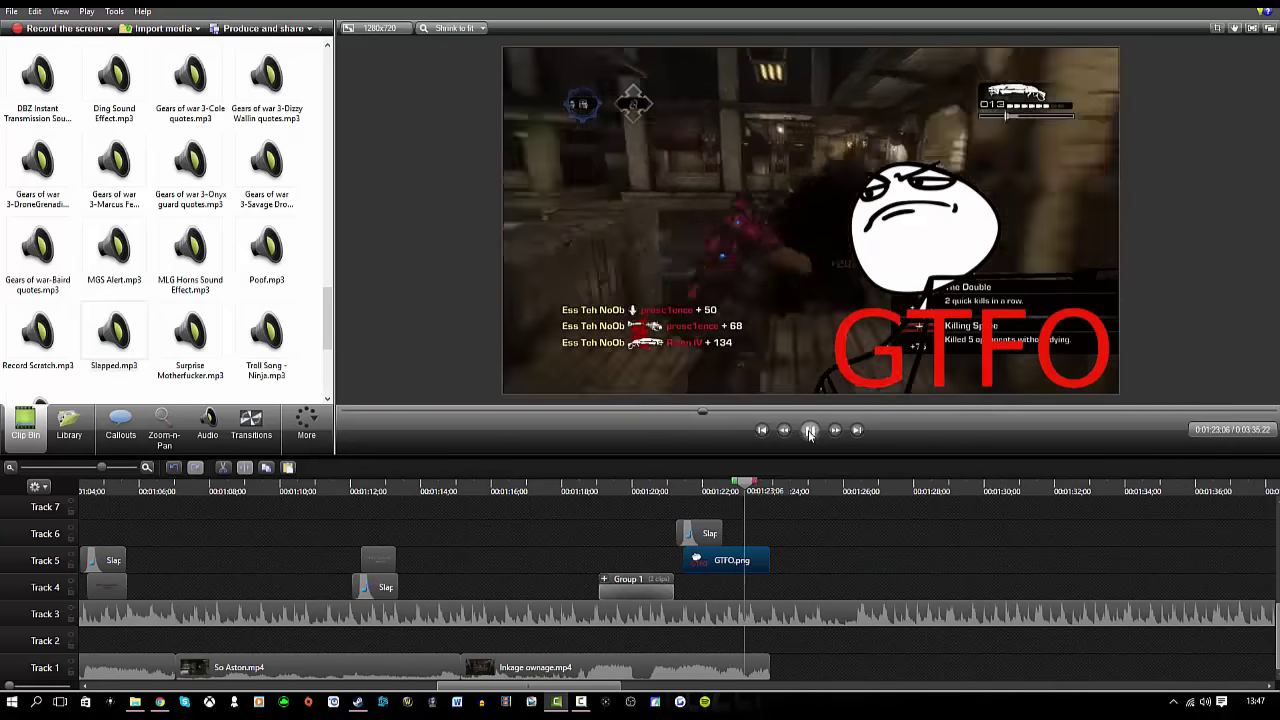
Preview MY CORNER.mp4 from the Outplays folder, import it and place it on Track 1 after Inkage ownage.mp4
{"action": "left_click", "coordinate": [160, 30]}
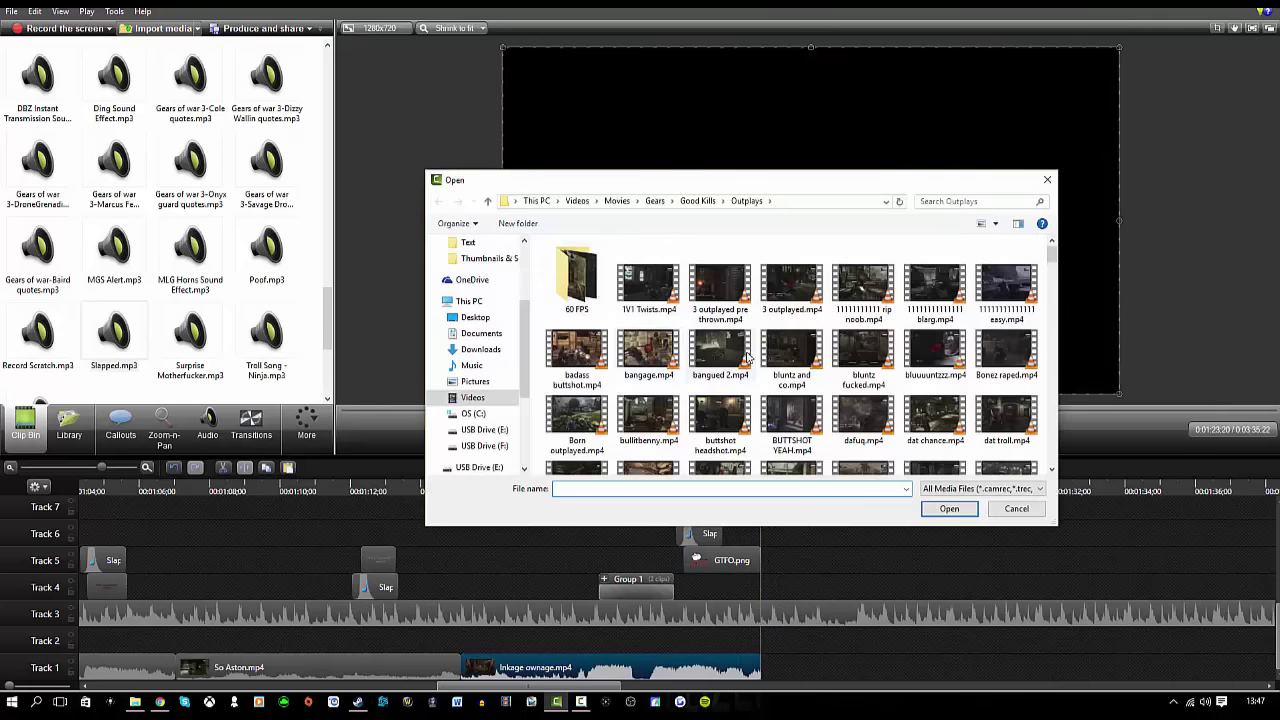
{"action": "scroll", "coordinate": [745, 358], "scroll_direction": "down", "scroll_amount": 10}
{"action": "right_click", "coordinate": [707, 267]}
{"action": "key", "text": "Escape"}
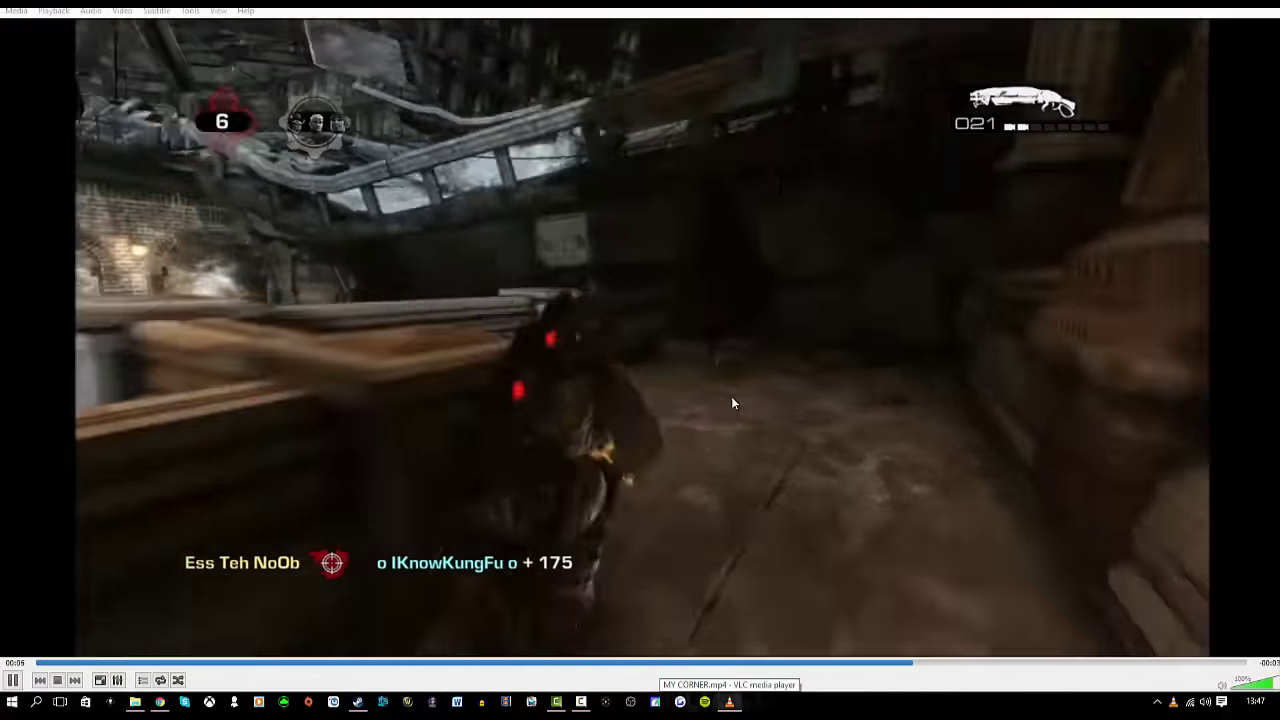
{"action": "left_click", "coordinate": [1264, 5]}
{"action": "left_click", "coordinate": [948, 508]}
{"action": "scroll", "coordinate": [168, 268], "scroll_direction": "down", "scroll_amount": 5}
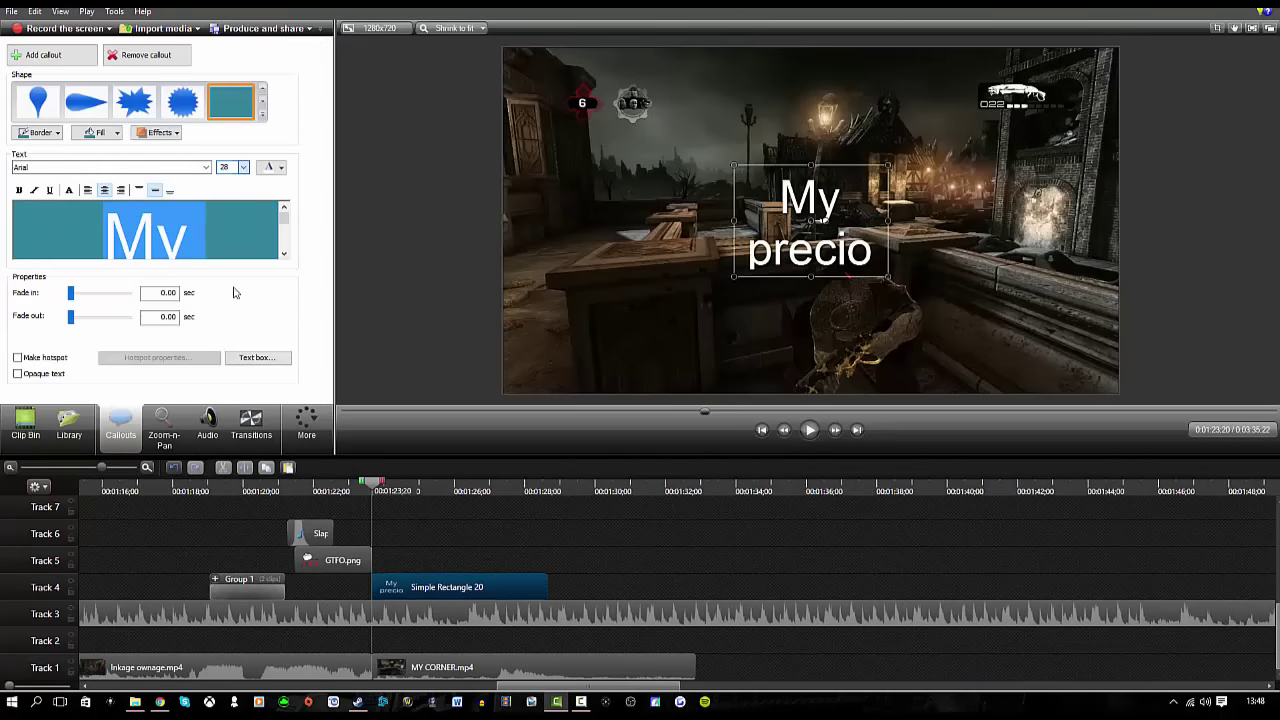
Format the "My precious corner" callout text at size 28 in red
{"action": "left_click", "coordinate": [280, 168]}
{"action": "left_click", "coordinate": [281, 201]}
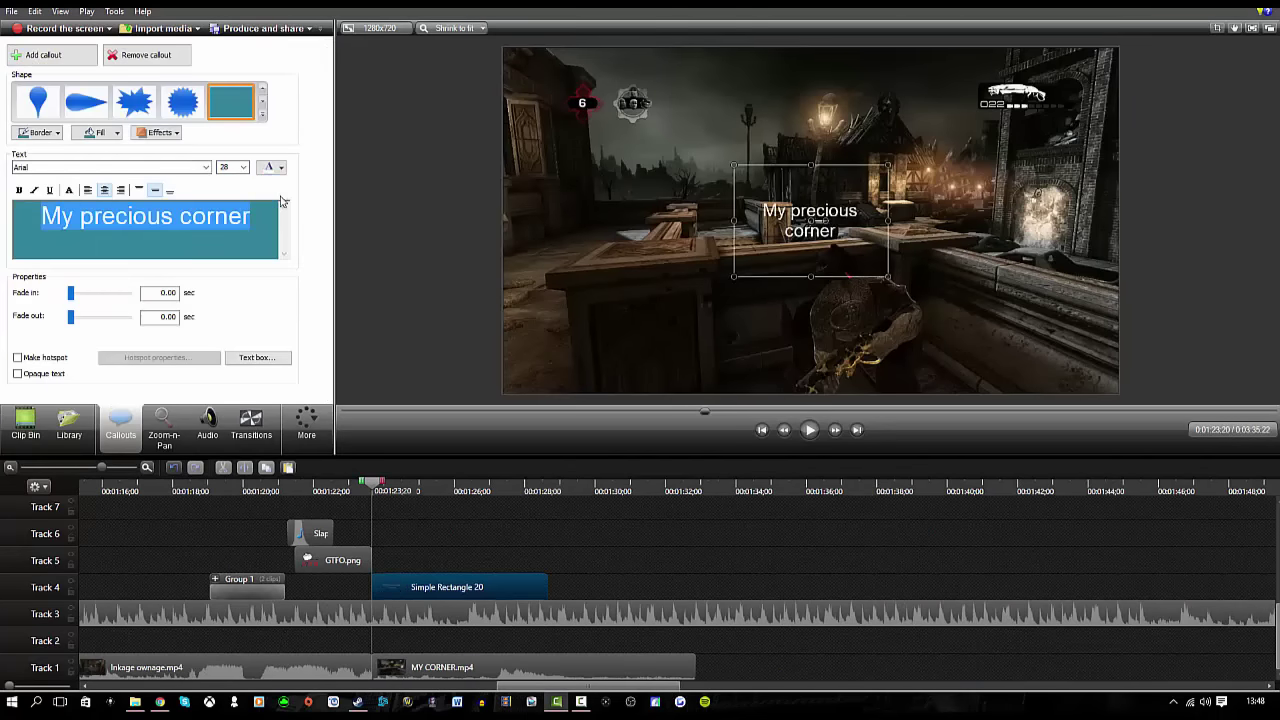
Switch to Chrome and search Google for "smeagol"
{"action": "left_click", "coordinate": [170, 704]}
{"action": "type", "text": "smoag"}
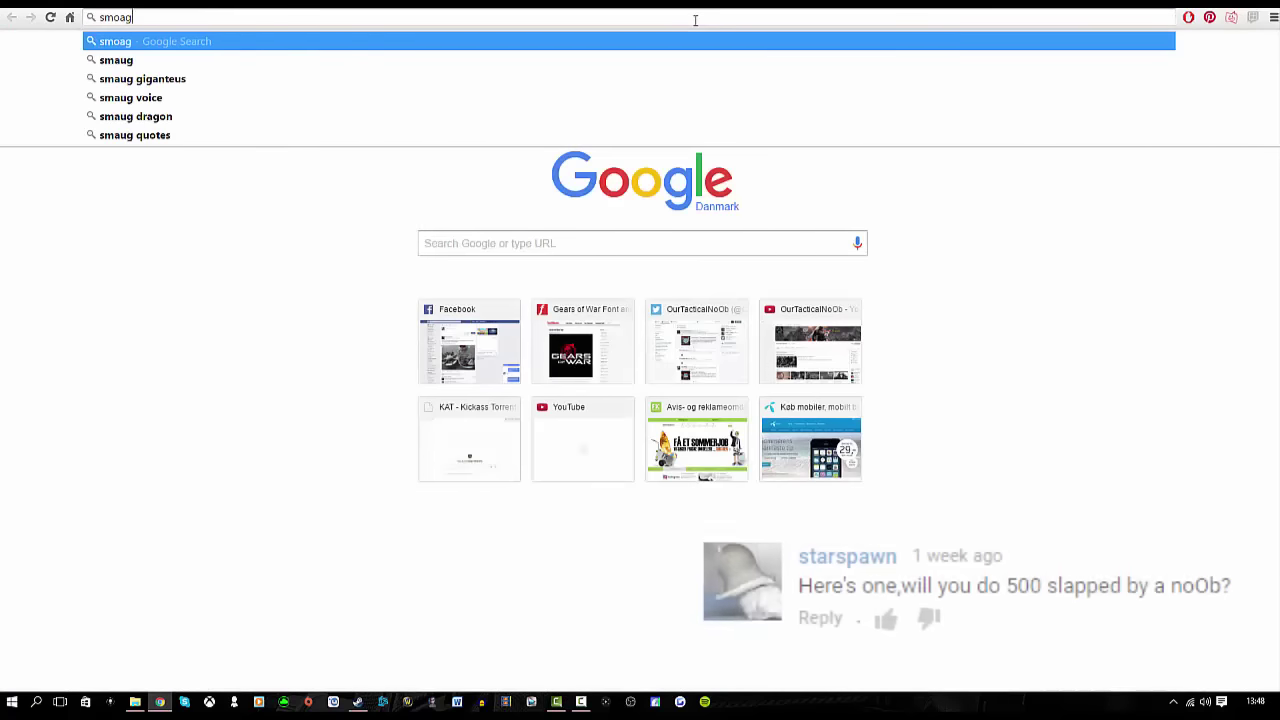
{"action": "key", "text": "BackSpace"}
{"action": "key", "text": "BackSpace"}
{"action": "key", "text": "BackSpace"}
{"action": "type", "text": "eagol"}
{"action": "key", "text": "Return"}
Show the image results for smeagol and filter them to transparent images
{"action": "left_click", "coordinate": [137, 104]}
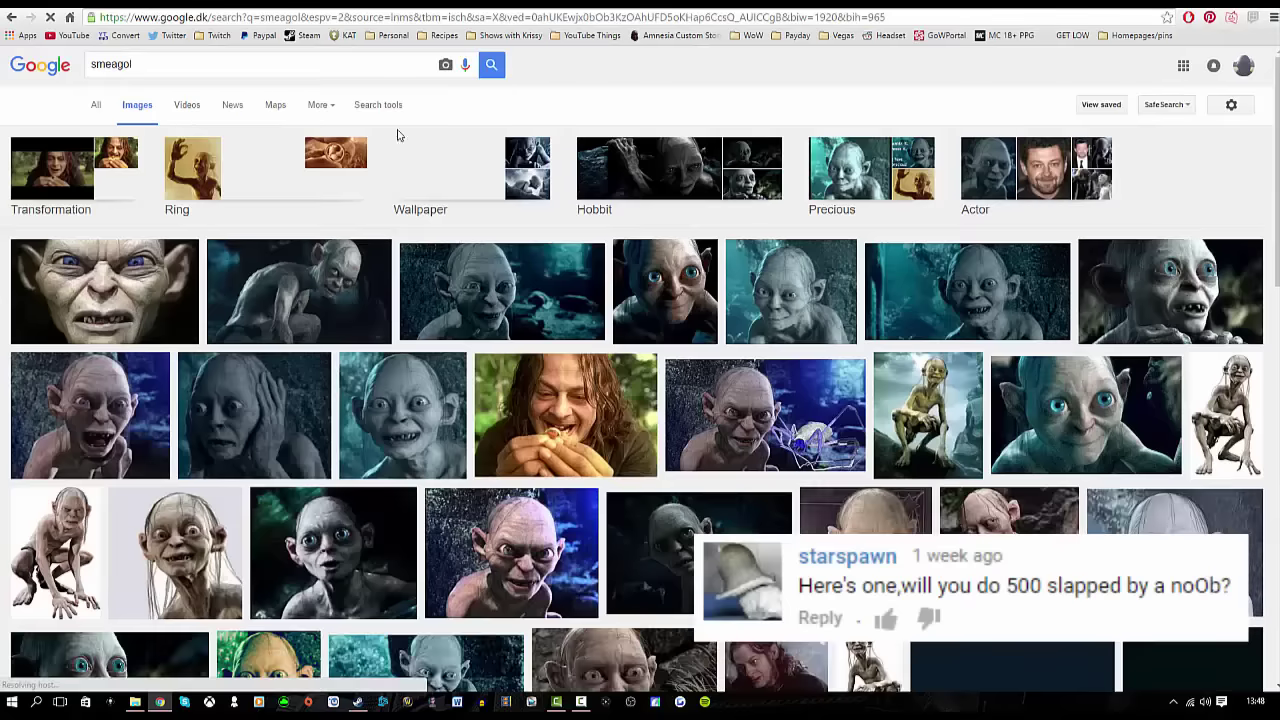
{"action": "left_click", "coordinate": [378, 104]}
{"action": "left_click", "coordinate": [150, 140]}
{"action": "left_click", "coordinate": [168, 211]}
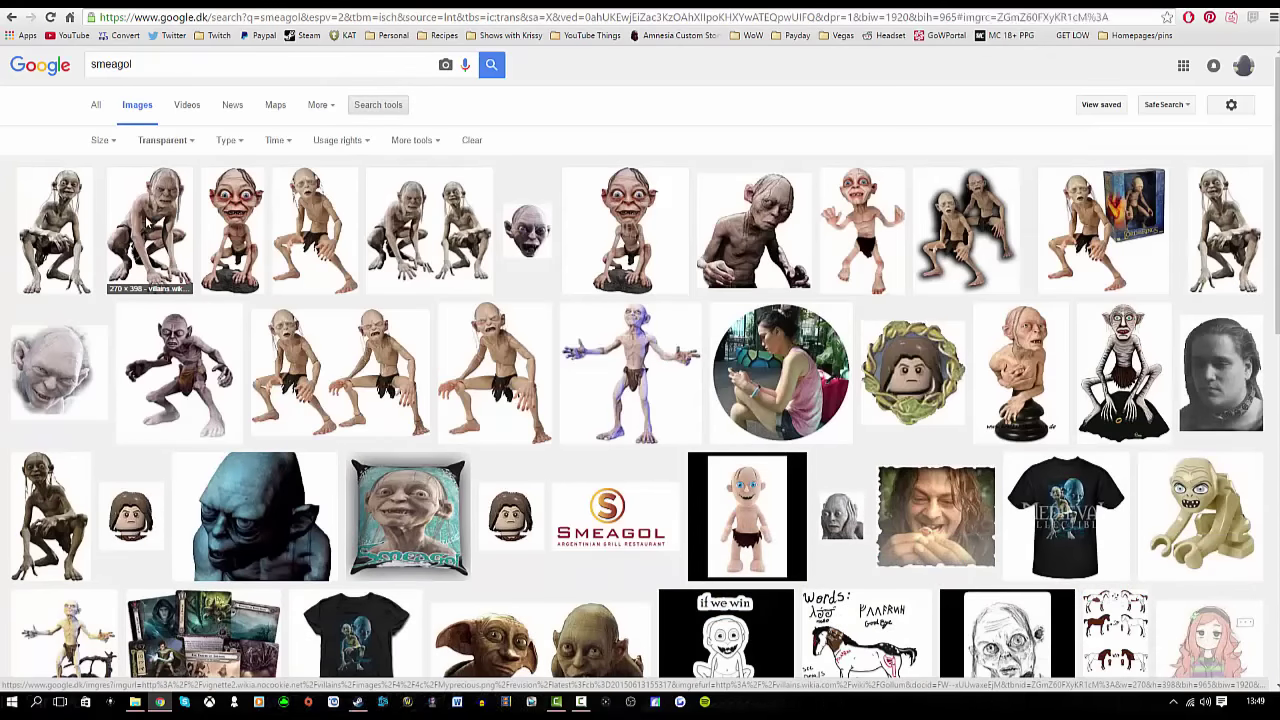
Save the 270 × 398 crouching Gollum image as "Gollum" in the Gamer things folder under Pictures
{"action": "left_click", "coordinate": [150, 230]}
{"action": "right_click", "coordinate": [422, 398]}
{"action": "left_click", "coordinate": [500, 511]}
{"action": "type", "text": "S"}
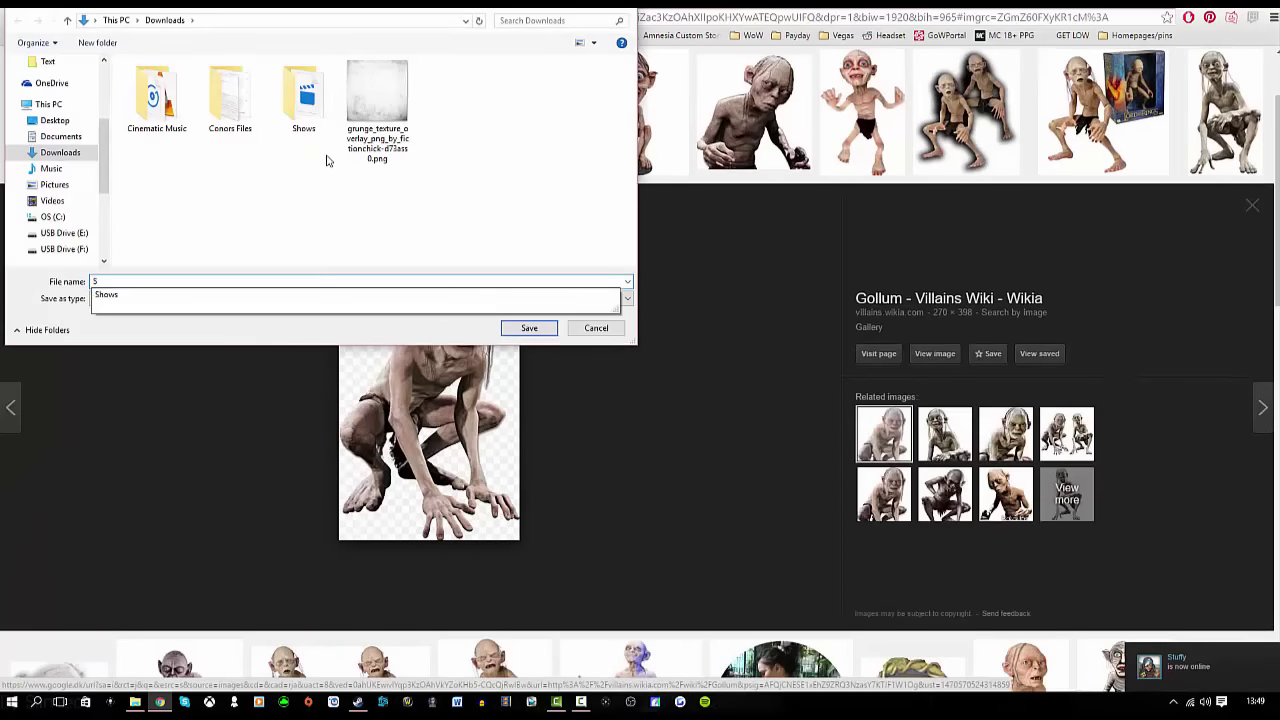
{"action": "left_click", "coordinate": [54, 184]}
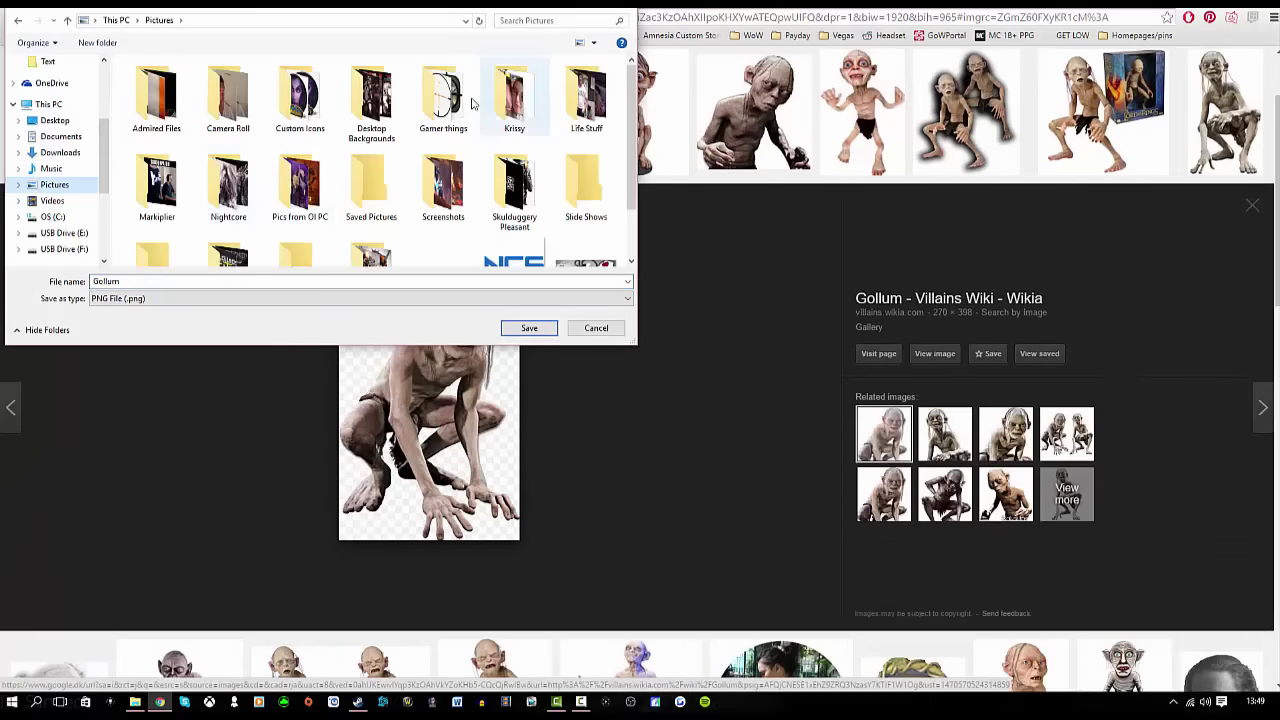
{"action": "double_click", "coordinate": [514, 100]}
{"action": "left_click", "coordinate": [540, 325]}
Save the memorial_smeagol face image as "Gollum Face" in the same folder
{"action": "scroll", "coordinate": [126, 491], "scroll_direction": "down", "scroll_amount": 3}
{"action": "left_click", "coordinate": [126, 491]}
{"action": "right_click", "coordinate": [438, 402]}
{"action": "left_click", "coordinate": [508, 514]}
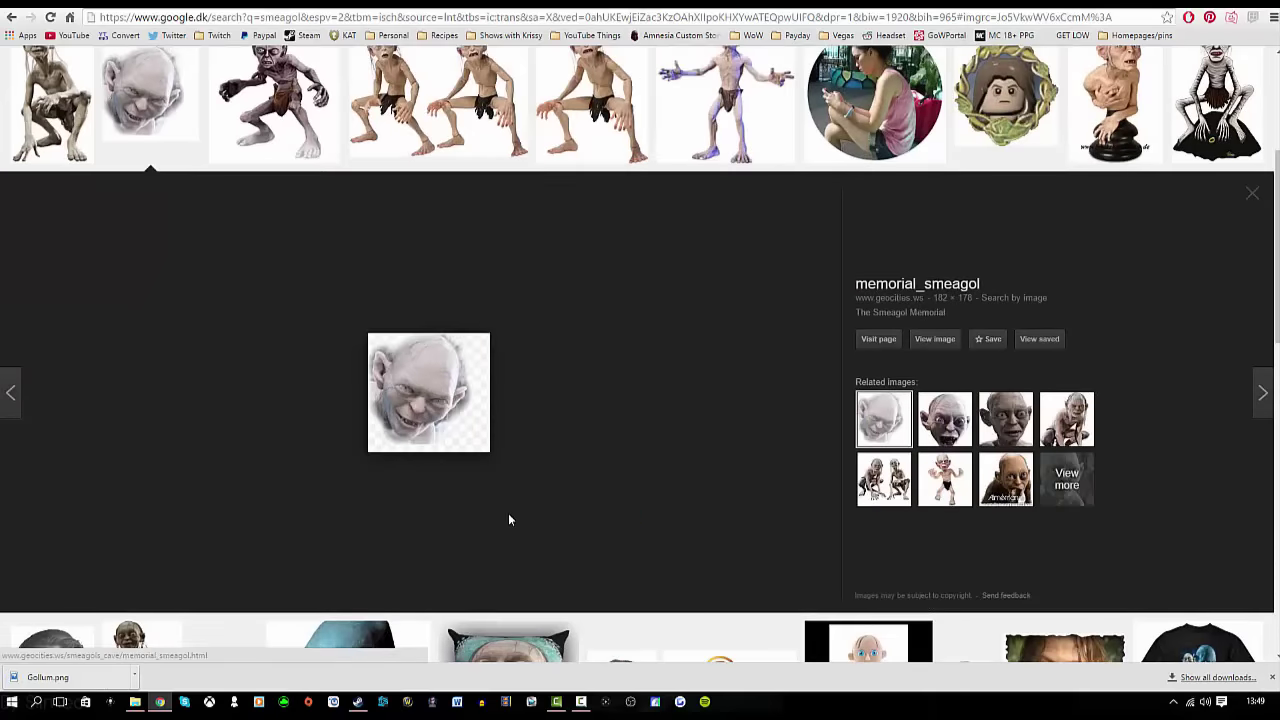
{"action": "type", "text": "Gollum Face"}
{"action": "key", "text": "Return"}
Switch back to Camtasia Studio and import Gollum Face.gif and Gollum.png from the Gamer things folder
{"action": "key", "text": "alt+Tab"}
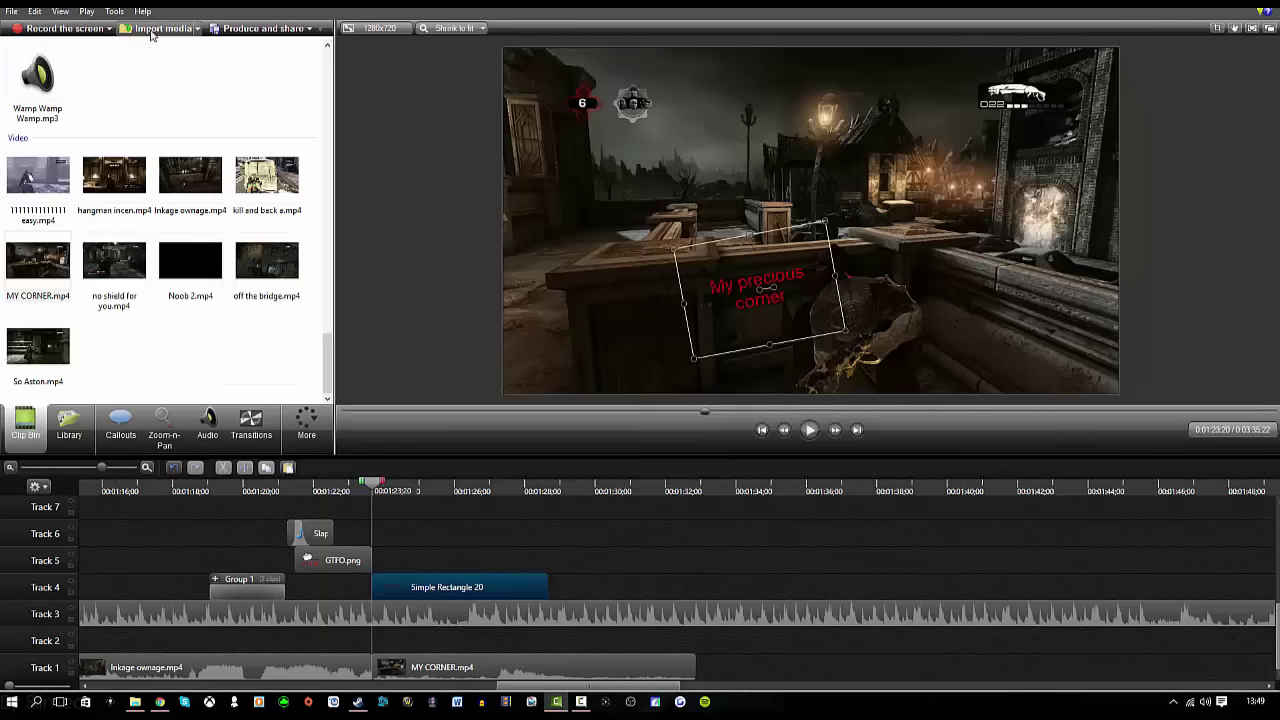
{"action": "key", "text": "ctrl+i"}
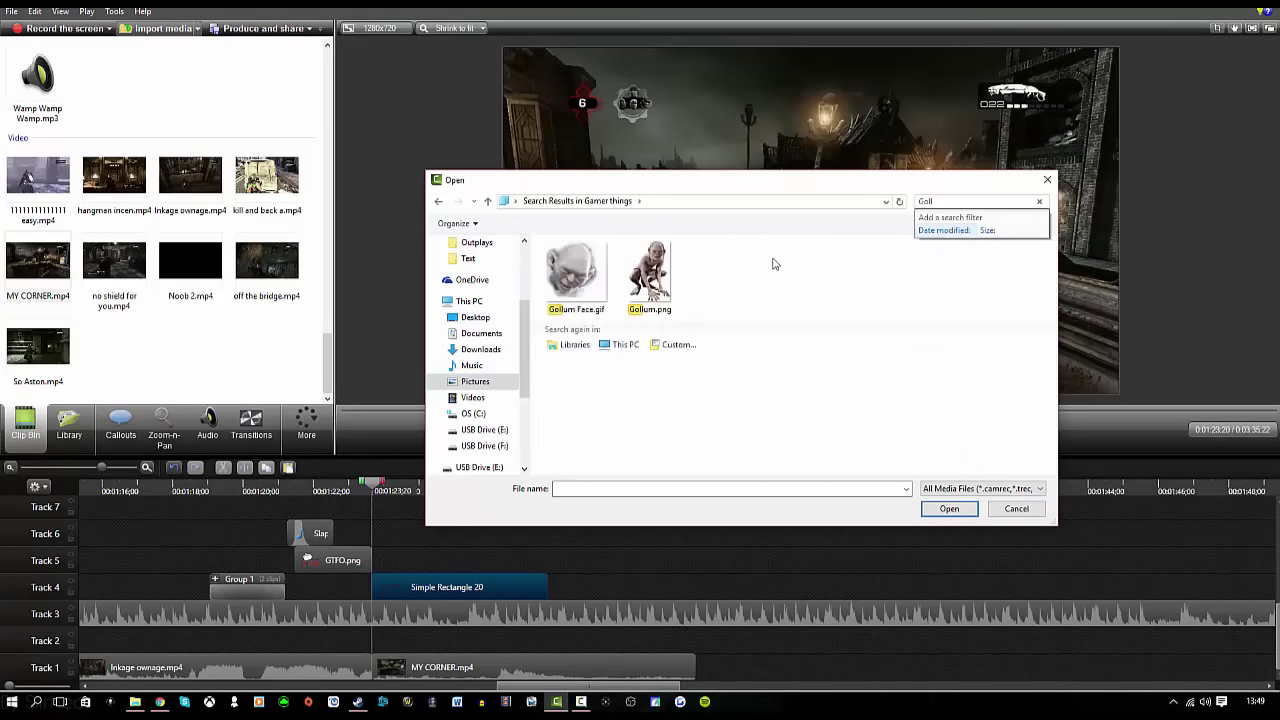
{"action": "left_click_drag", "start_coordinate": [774, 263], "coordinate": [585, 300]}
{"action": "left_click", "coordinate": [949, 509]}
{"action": "scroll", "coordinate": [219, 206], "scroll_direction": "up", "scroll_amount": 12}
{"action": "left_click_drag", "start_coordinate": [218, 205], "coordinate": [406, 563]}
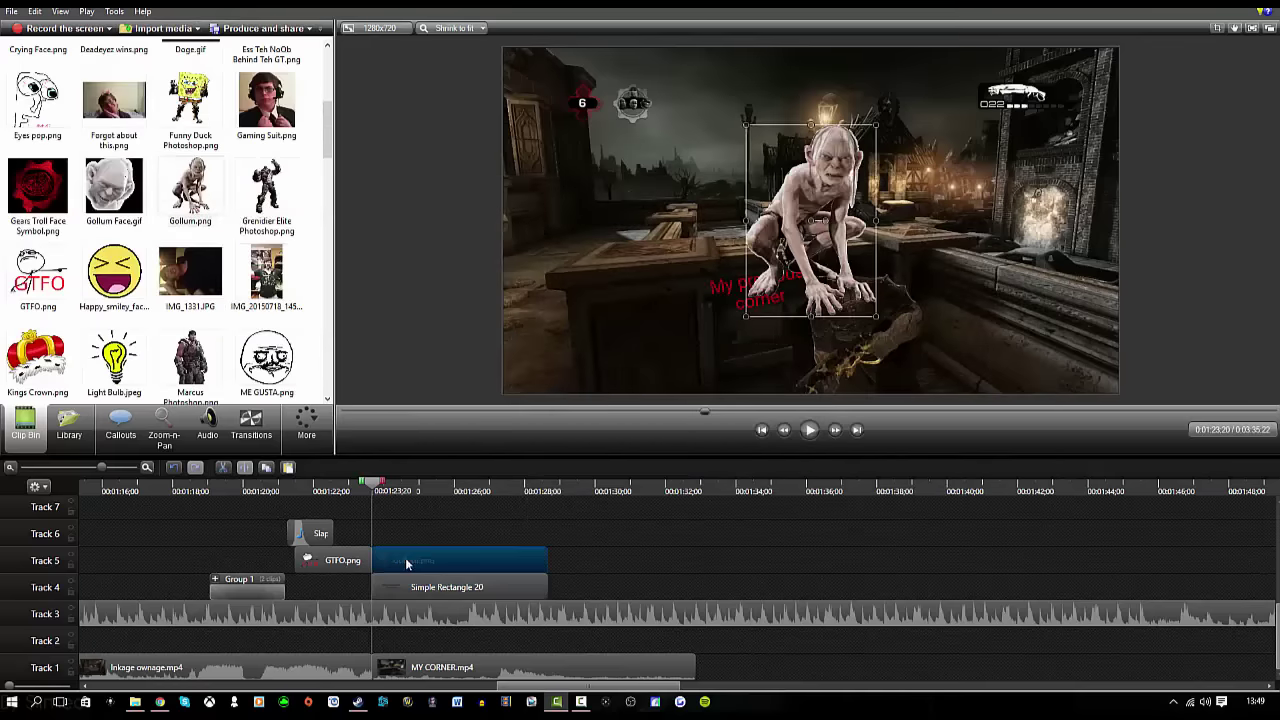
{"action": "right_click", "coordinate": [410, 560]}
{"action": "left_click", "coordinate": [412, 546]}
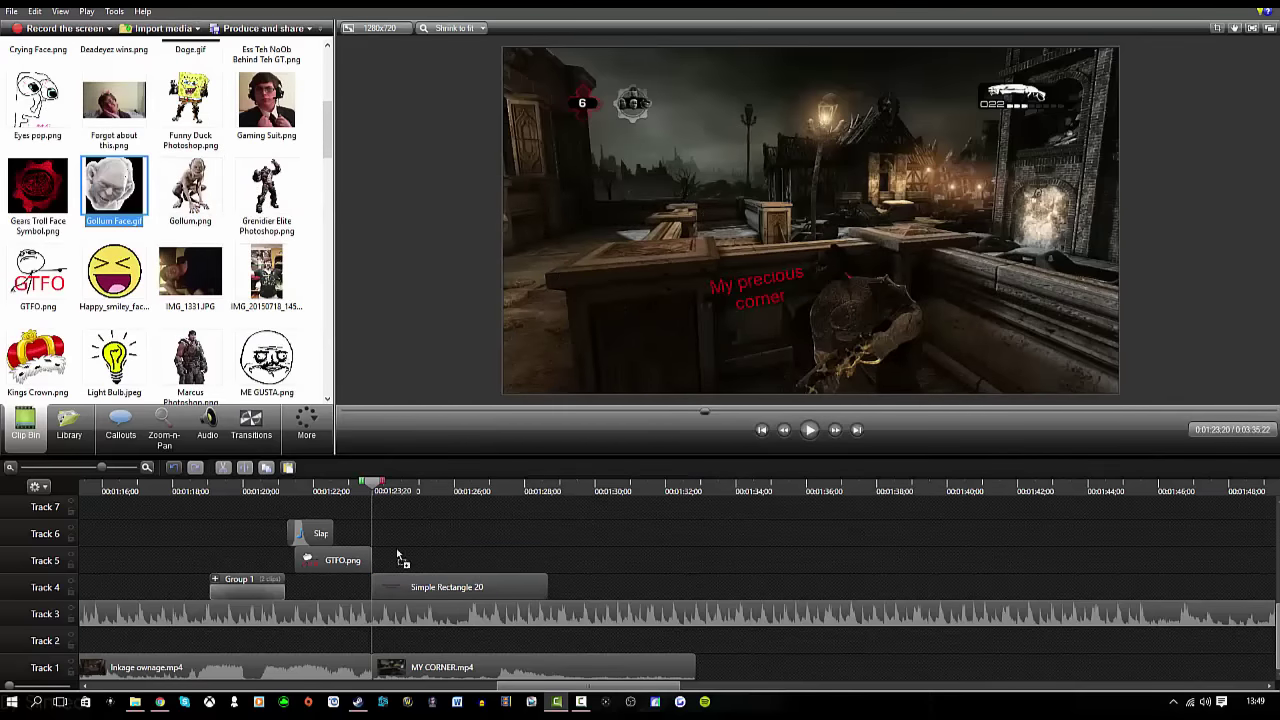
Place Gollum Face.gif on Track 5 at the playhead, scaled to 174% in the frame's lower-right corner with Y rotation 180
{"action": "left_click_drag", "start_coordinate": [820, 225], "coordinate": [870, 312]}
{"action": "left_click_drag", "start_coordinate": [904, 263], "coordinate": [1044, 321]}
{"action": "left_click", "coordinate": [306, 424]}
{"action": "left_click", "coordinate": [320, 475]}
{"action": "key", "text": "BackSpace"}
{"action": "type", "text": "80"}
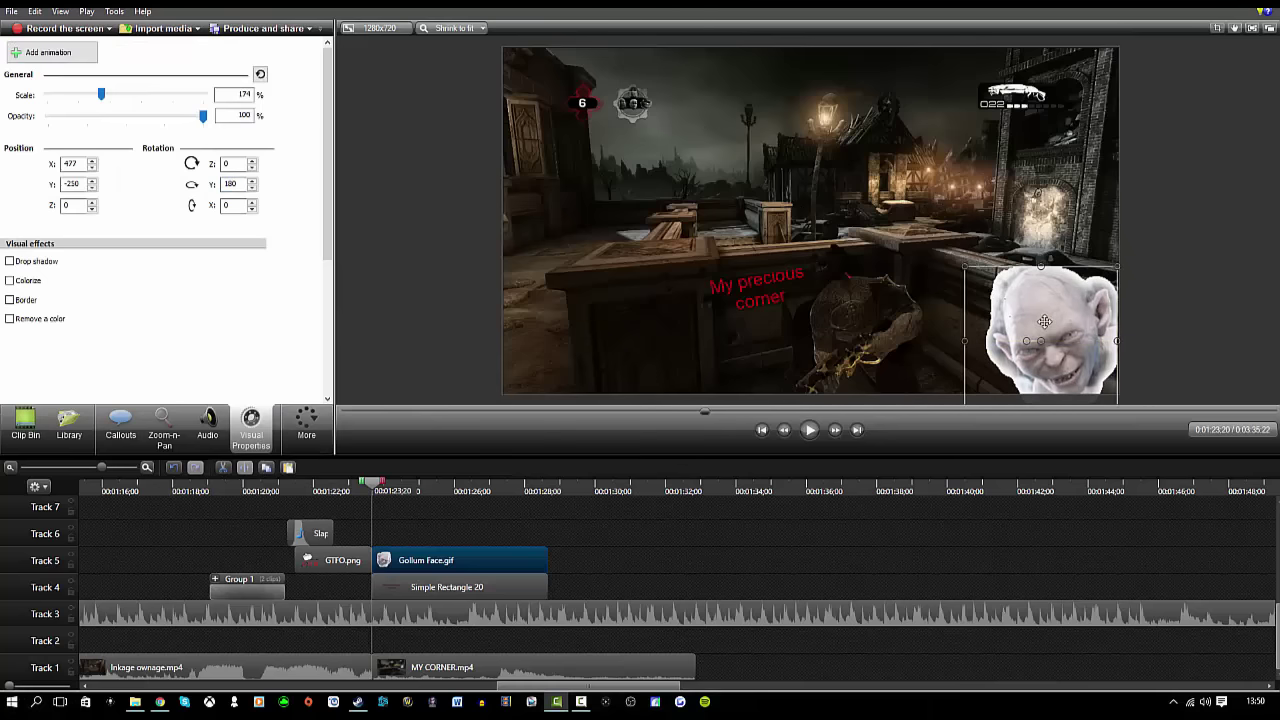
{"action": "left_click", "coordinate": [755, 536]}
Split the "My precious corner" callout at 0:01:24;27 and change the second part's text to "Stupid COGsis"
{"action": "left_click", "coordinate": [810, 430]}
{"action": "left_click", "coordinate": [810, 430]}
{"action": "left_click", "coordinate": [409, 586]}
{"action": "key", "text": "s"}
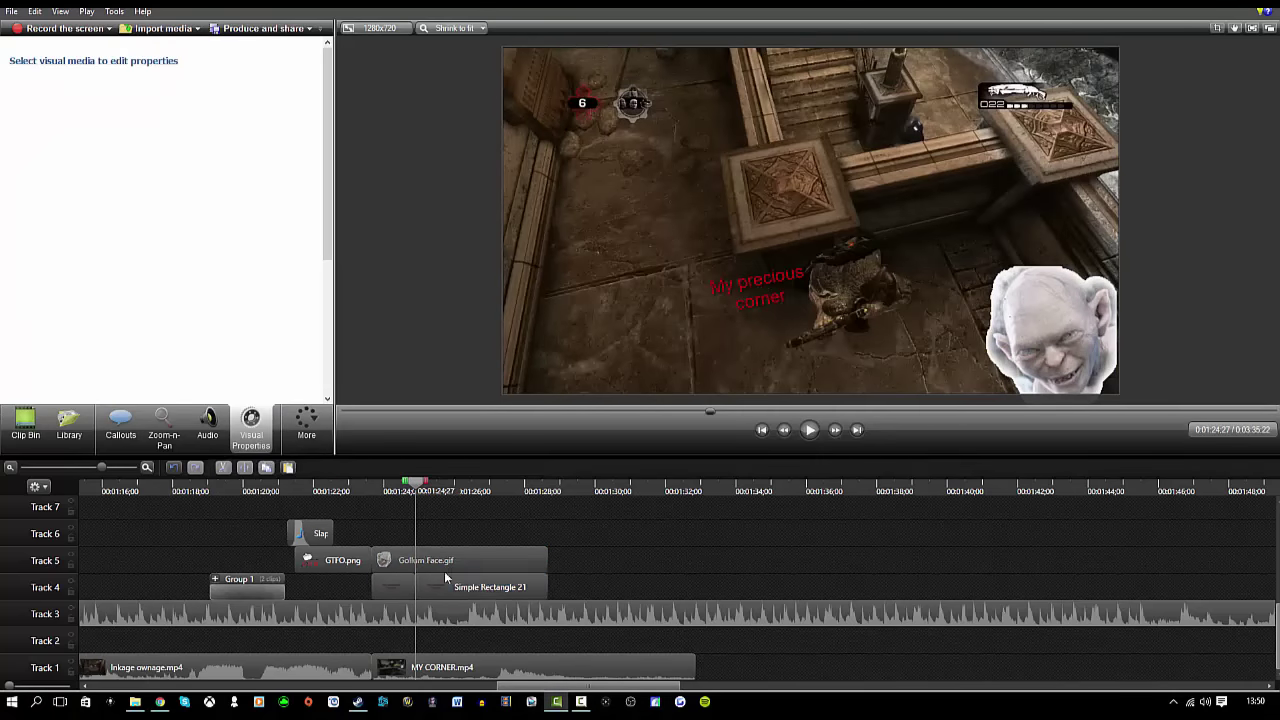
{"action": "left_click", "coordinate": [447, 583]}
{"action": "left_click", "coordinate": [121, 424]}
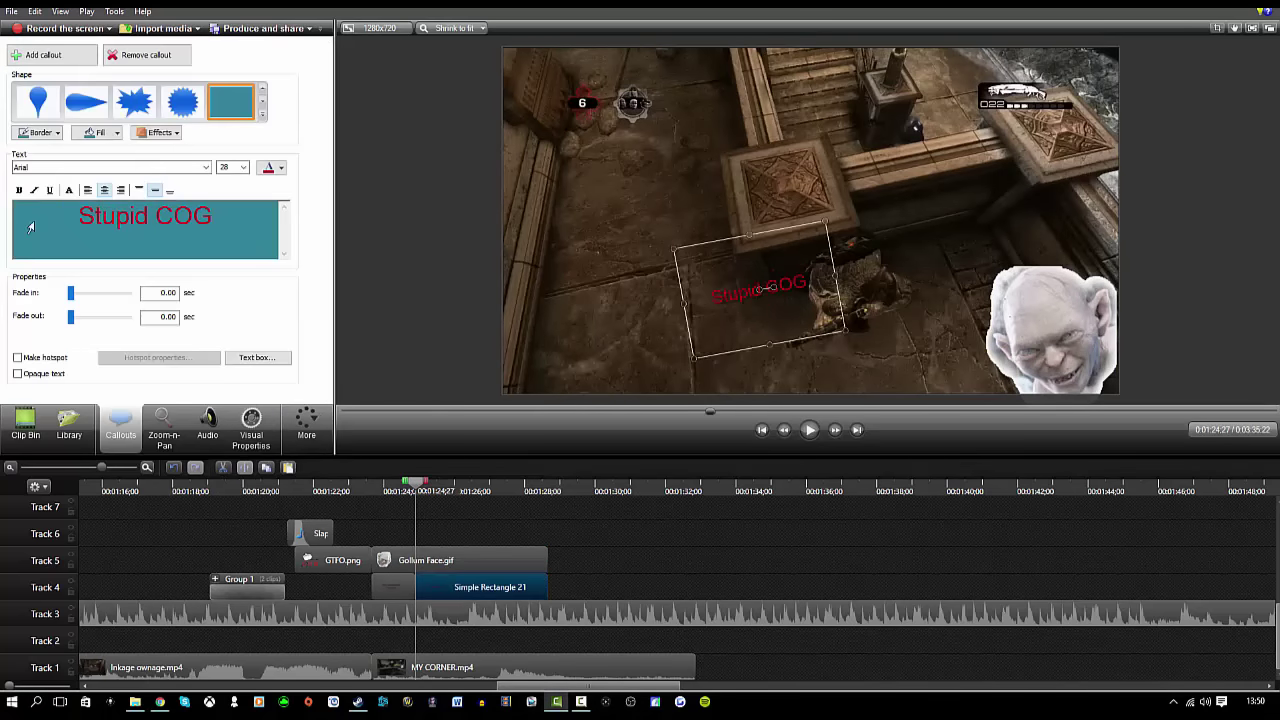
Extend Gollum Face.gif to the end of MY CORNER.mp4 and make another Track 4 callout reading "NOBODY WILL TAKE PRECIOUS!" at about 1:26
{"action": "left_click", "coordinate": [810, 430]}
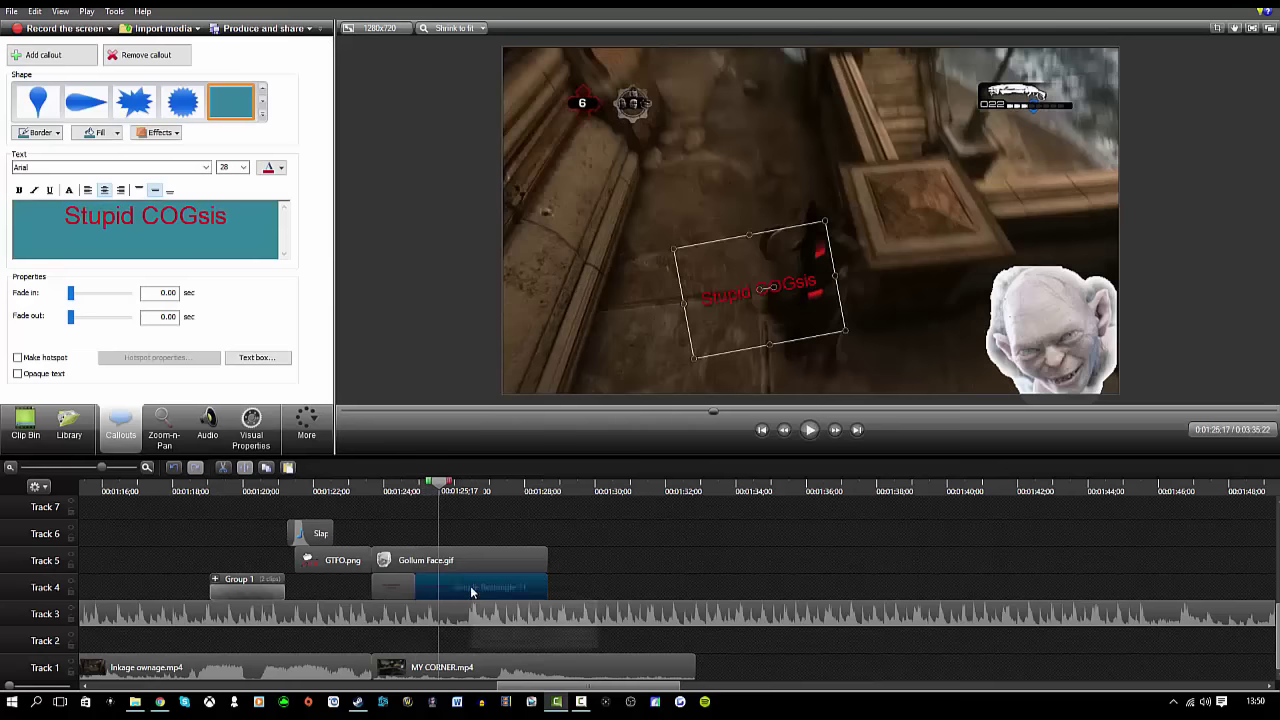
{"action": "left_click_drag", "start_coordinate": [547, 561], "coordinate": [695, 563]}
{"action": "left_click", "coordinate": [518, 588]}
{"action": "left_click", "coordinate": [44, 216]}
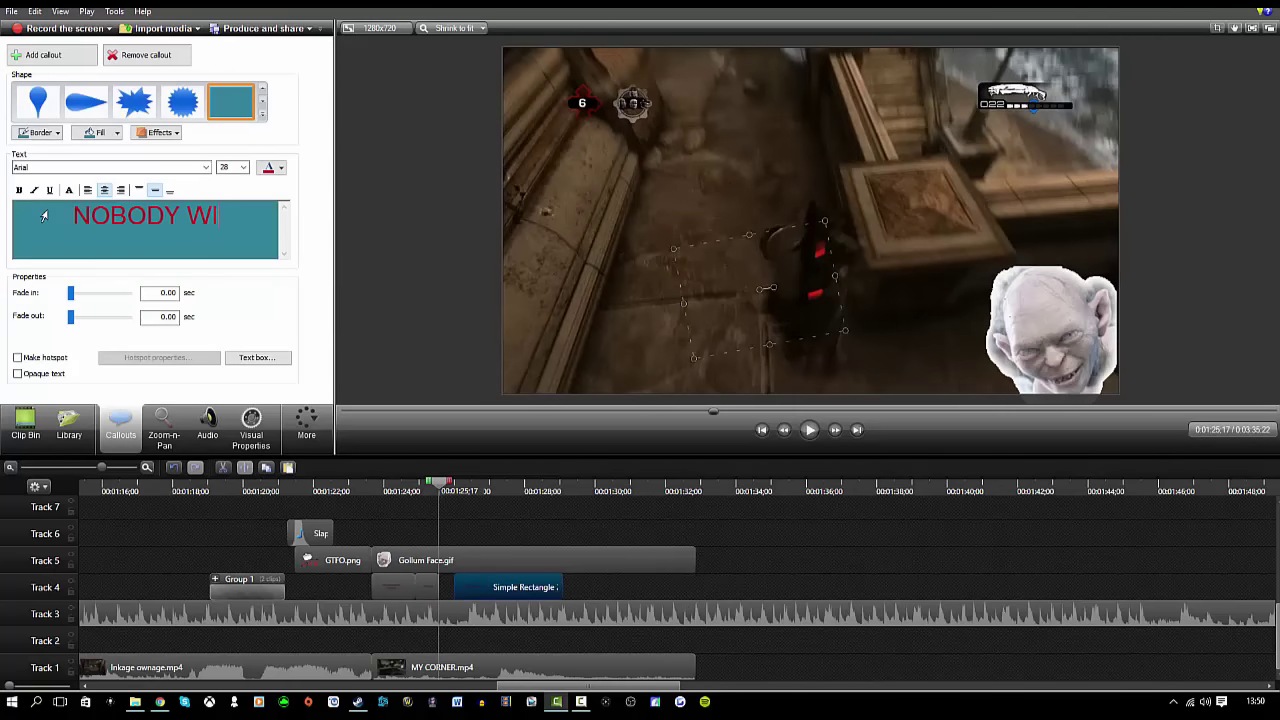
{"action": "left_click", "coordinate": [810, 430]}
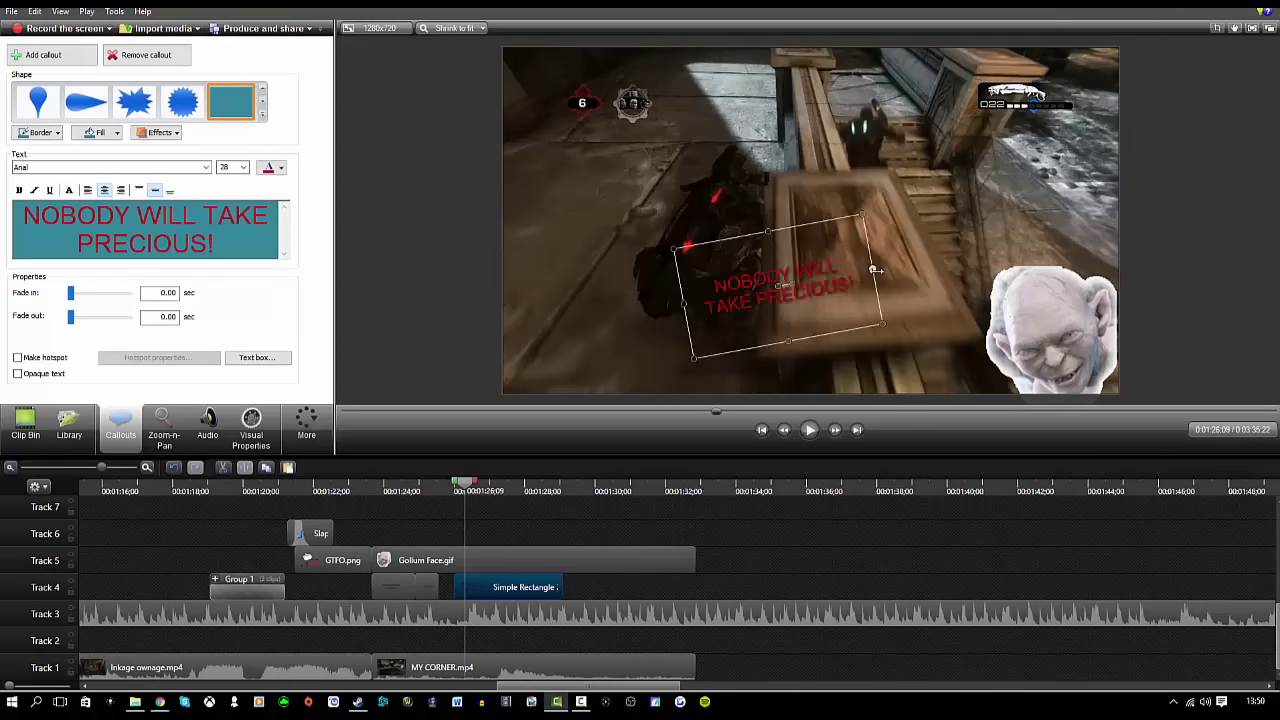
Split the "NOBODY WILL TAKE PRECIOUS!" callout at 0:01:27;05 and change the second part's text to "Silly COGsis"
{"action": "left_click", "coordinate": [810, 430]}
{"action": "left_click", "coordinate": [810, 430]}
{"action": "key", "text": "s"}
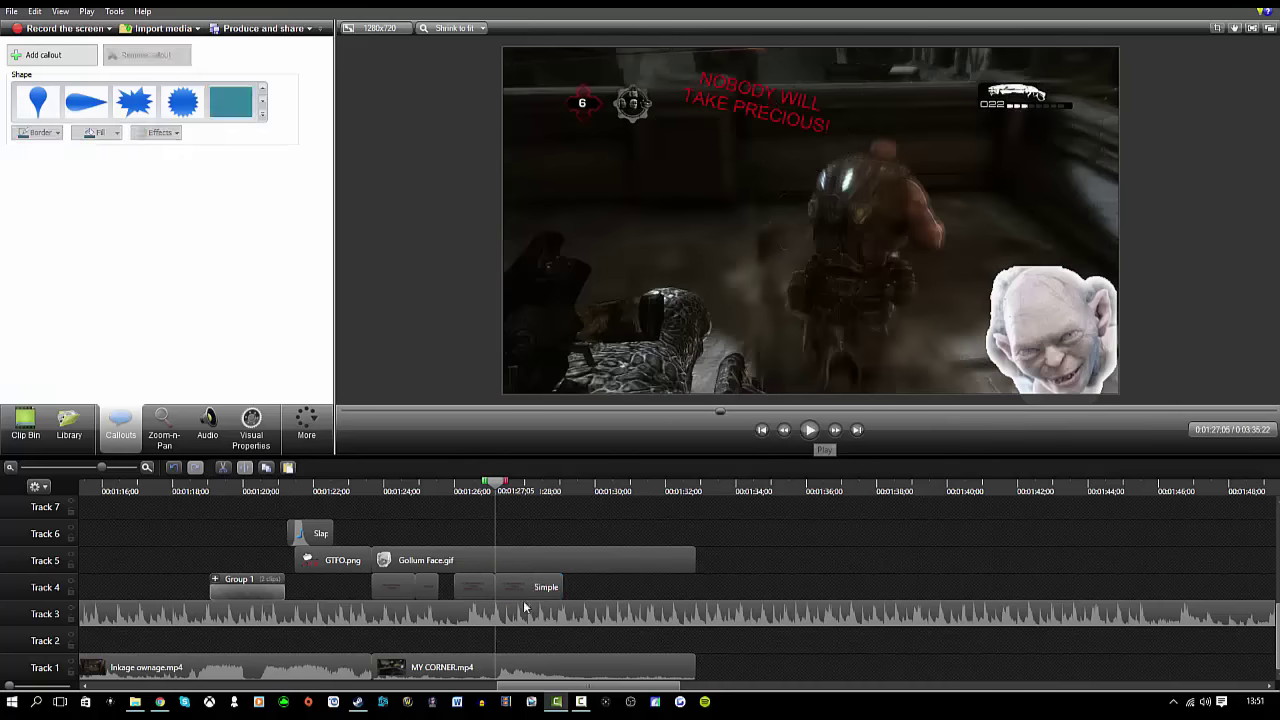
{"action": "left_click", "coordinate": [524, 590]}
{"action": "left_click_drag", "start_coordinate": [22, 214], "coordinate": [312, 248]}
{"action": "left_click", "coordinate": [811, 433]}
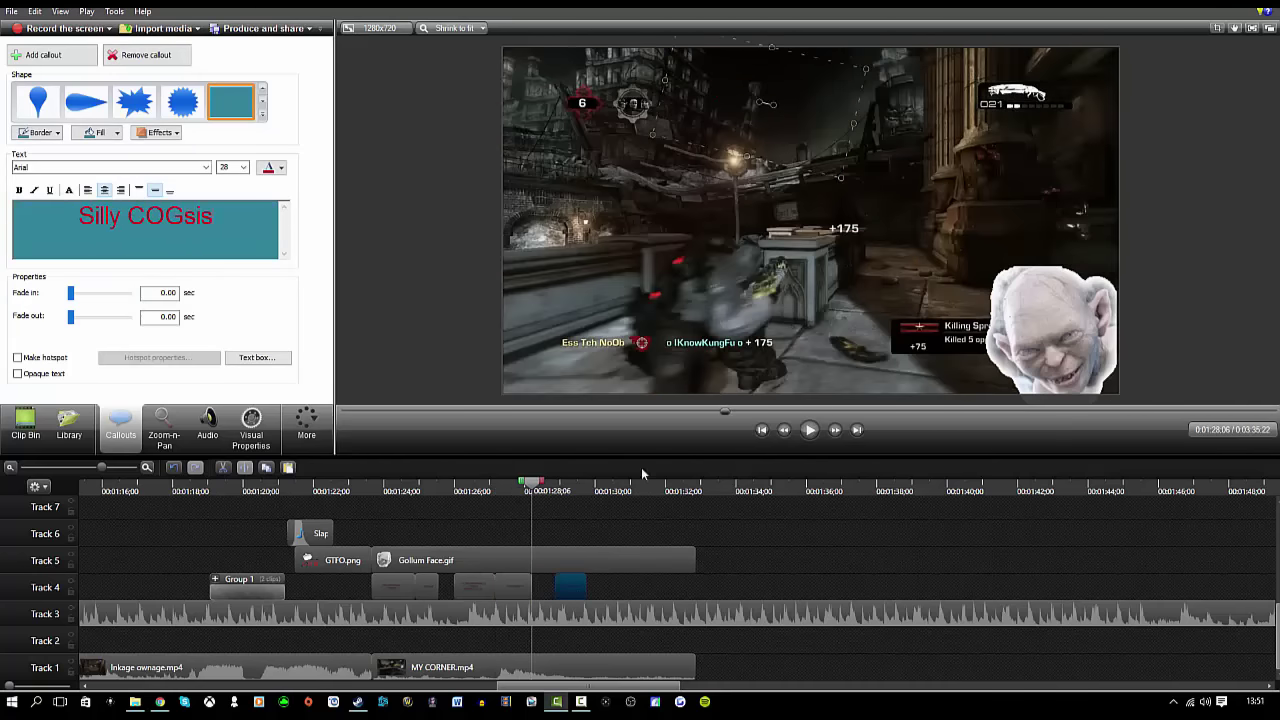
Split the "Silly COGsis" callout at 0:01:29;18, change the second part's text to "I keep precious" and extend it to about 0:01:31
{"action": "left_click", "coordinate": [810, 430]}
{"action": "left_click", "coordinate": [810, 430]}
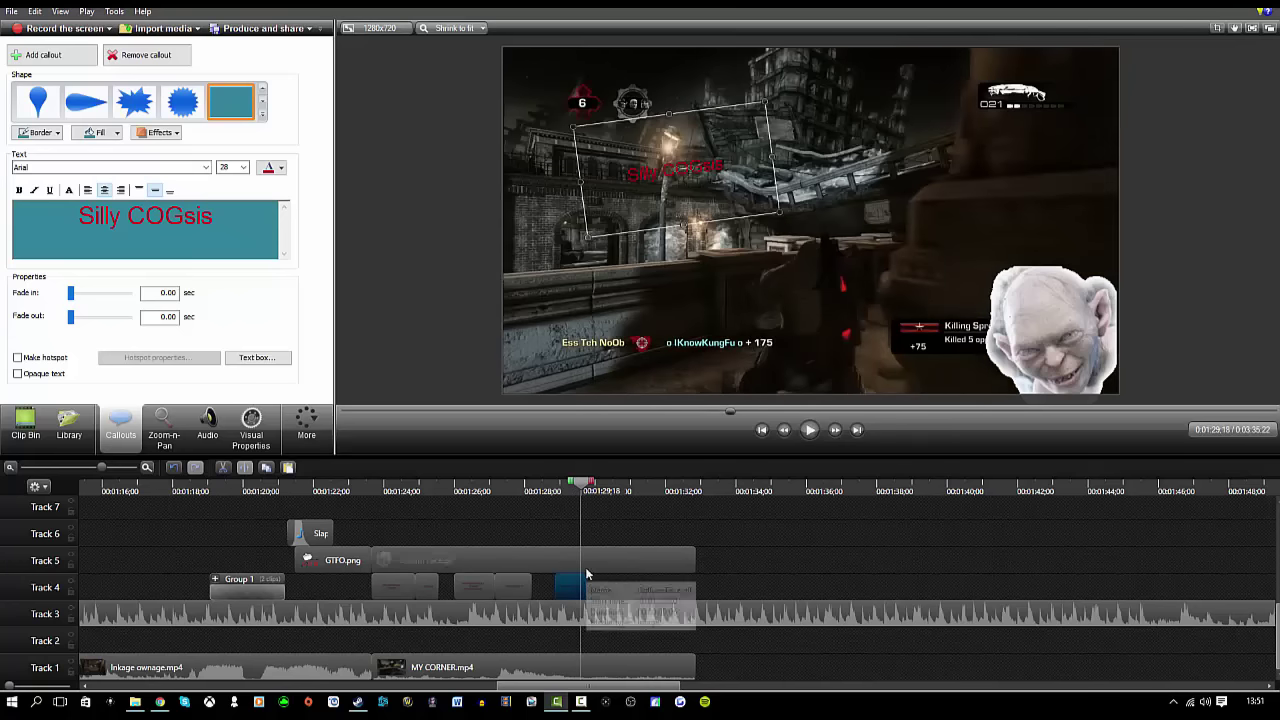
{"action": "key", "text": "s"}
{"action": "left_click_drag", "start_coordinate": [586, 585], "coordinate": [627, 585]}
{"action": "left_click", "coordinate": [810, 431]}
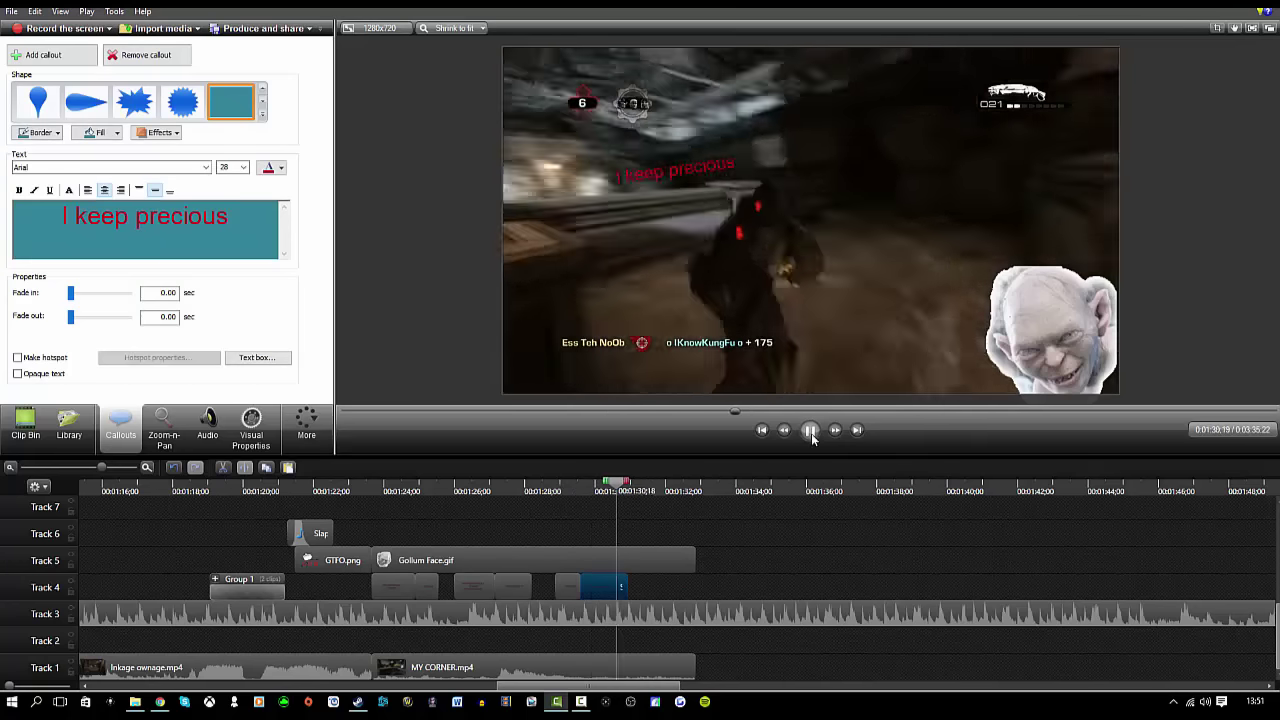
{"action": "left_click", "coordinate": [810, 431]}
Paste a callout copy at 0:01:31;12 reading "Forever" and trim Gollum Face.gif and MY CORNER.mp4 to end with it
{"action": "right_click", "coordinate": [595, 584]}
{"action": "left_click", "coordinate": [631, 407]}
{"action": "right_click", "coordinate": [730, 535]}
{"action": "left_click", "coordinate": [777, 367]}
{"action": "left_click_drag", "start_coordinate": [694, 563], "coordinate": [689, 563]}
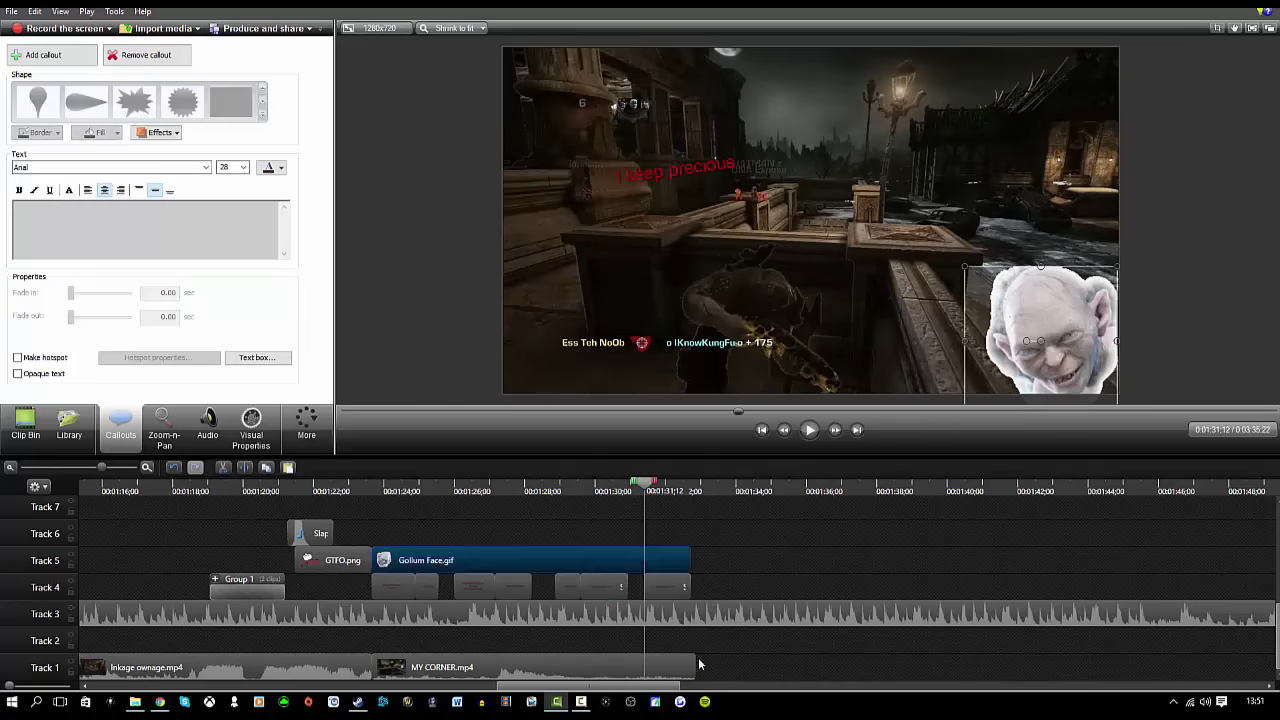
{"action": "left_click_drag", "start_coordinate": [695, 668], "coordinate": [690, 668]}
{"action": "left_click", "coordinate": [710, 189]}
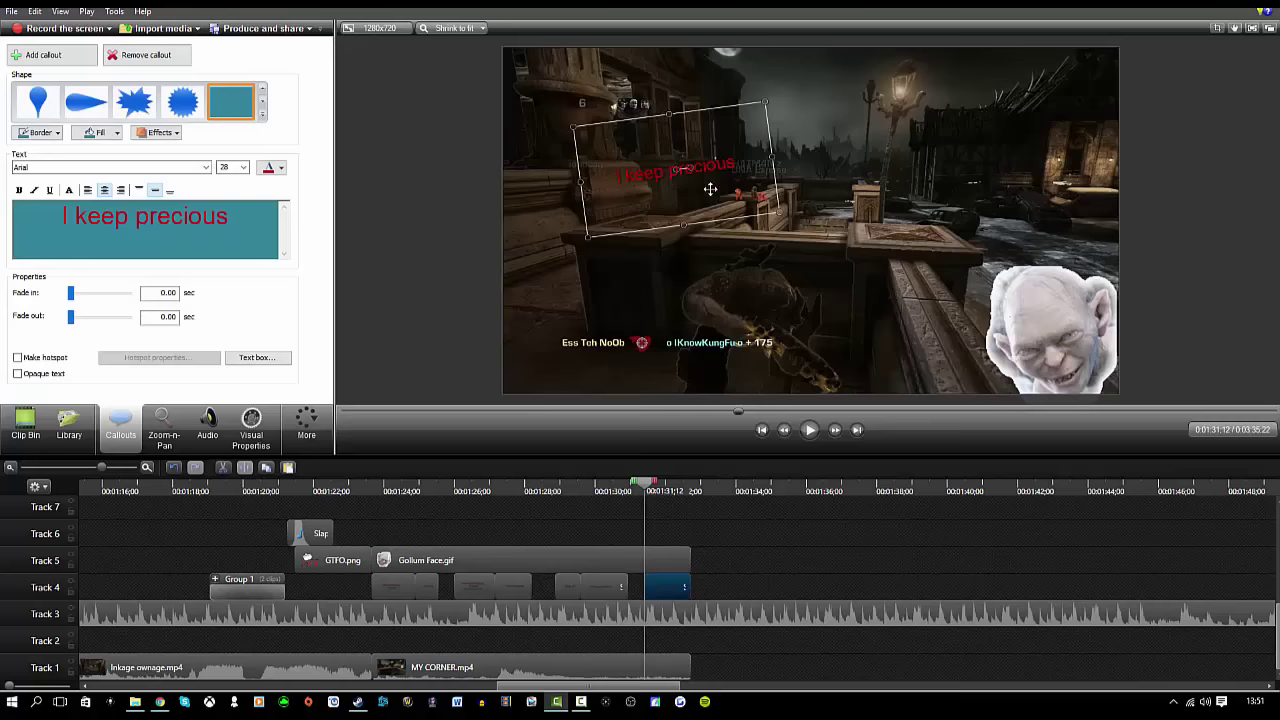
{"action": "left_click", "coordinate": [808, 430]}
Import RAGEQUIT BEATDOWN BITCH.mp4 from the Outplays folder and place it on Track 1 directly after MY CORNER.mp4
{"action": "key", "text": "ctrl+i"}
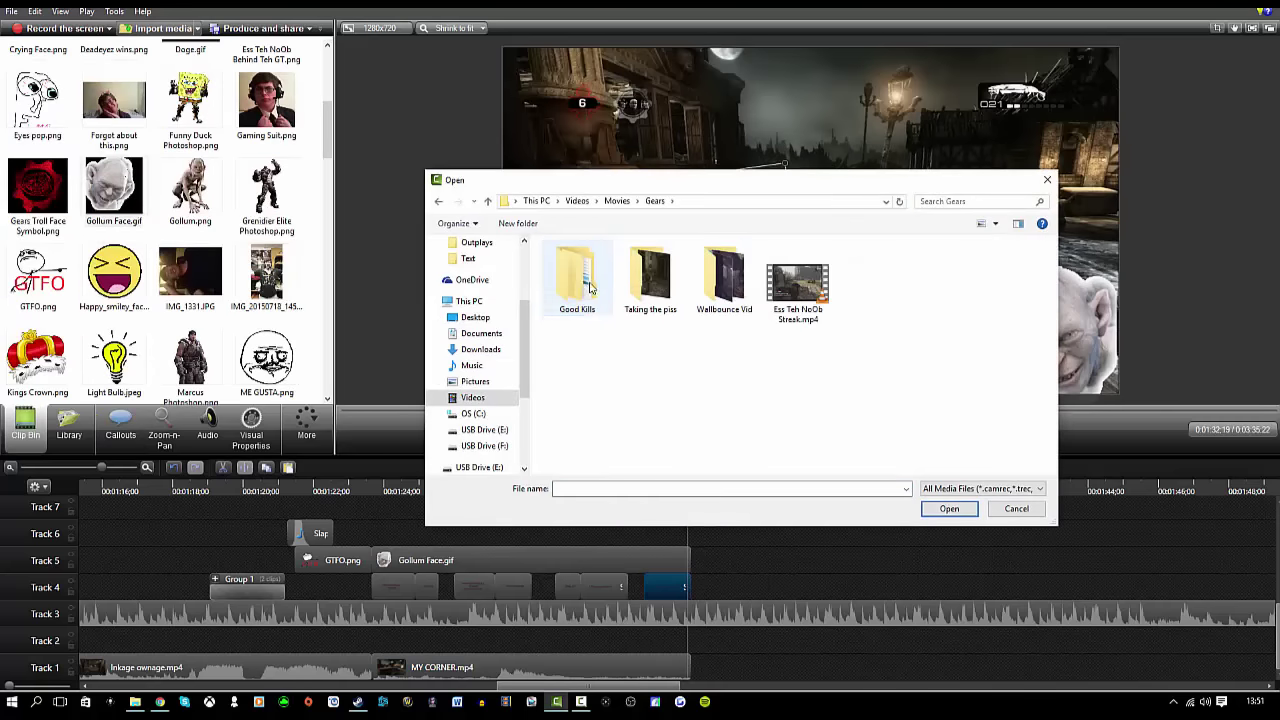
{"action": "double_click", "coordinate": [590, 288]}
{"action": "double_click", "coordinate": [580, 280]}
{"action": "scroll", "coordinate": [757, 374], "scroll_direction": "down", "scroll_amount": 6}
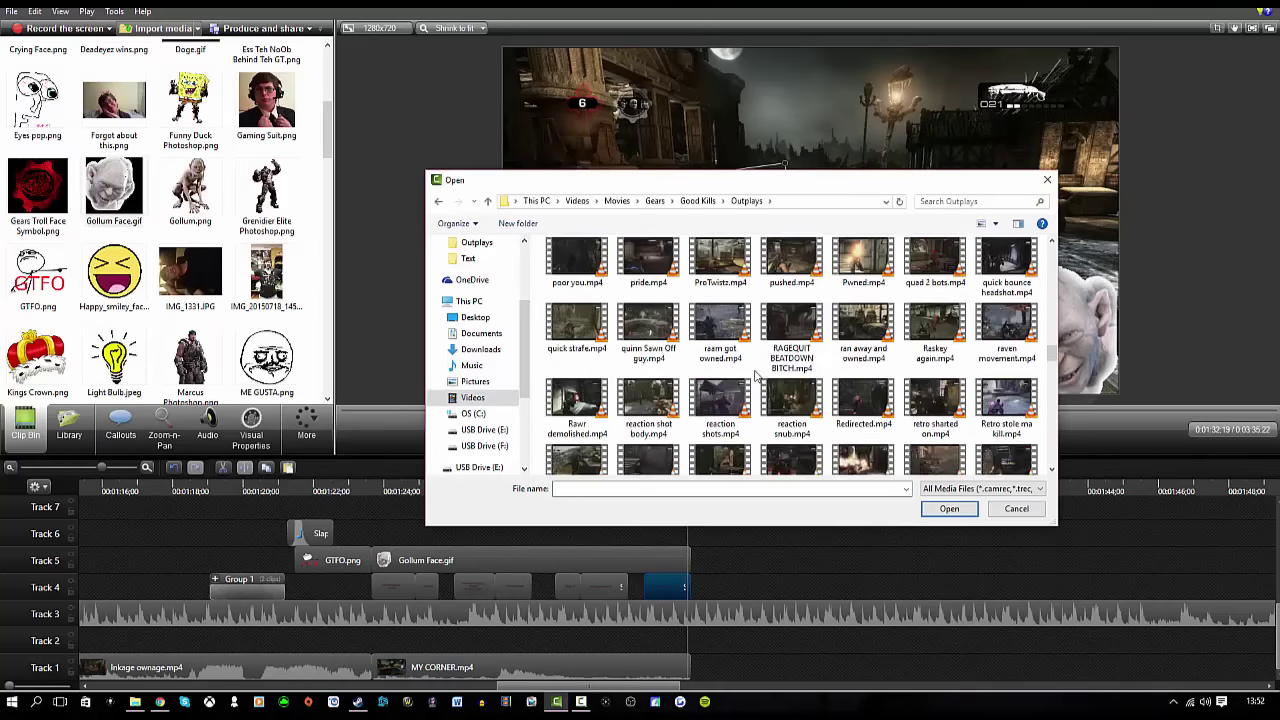
{"action": "left_click", "coordinate": [791, 325]}
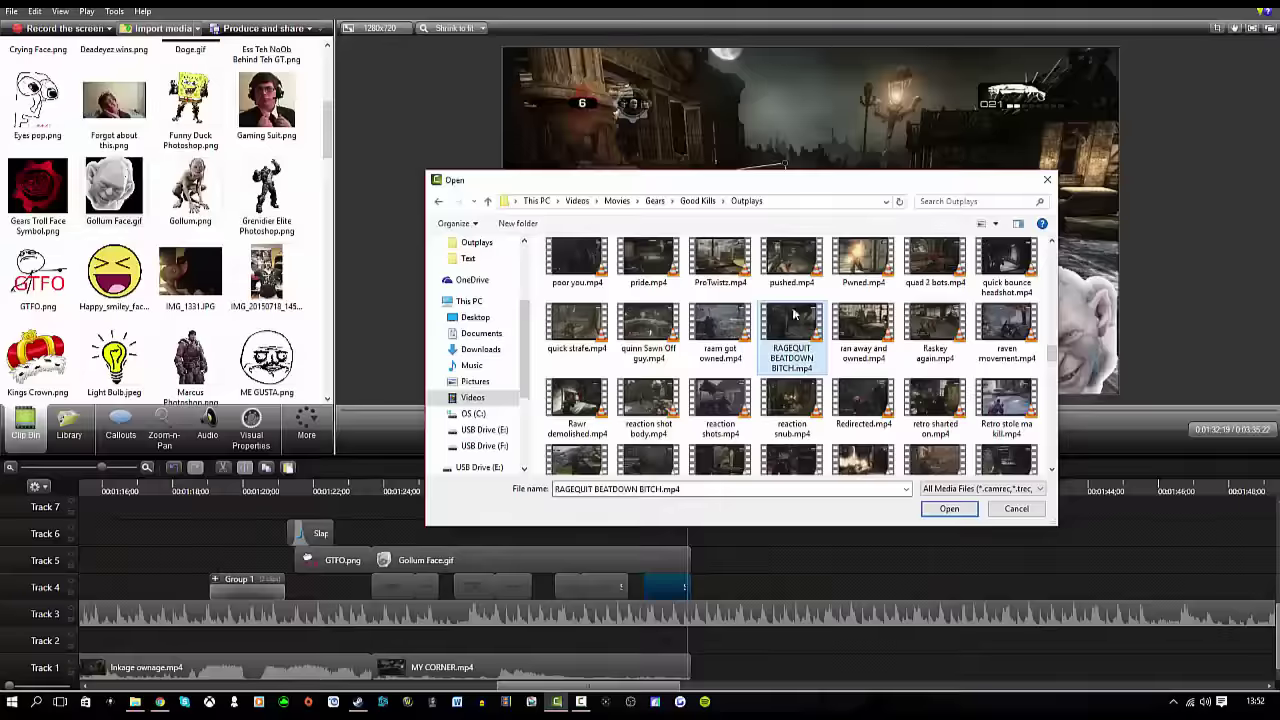
{"action": "key", "text": "Return"}
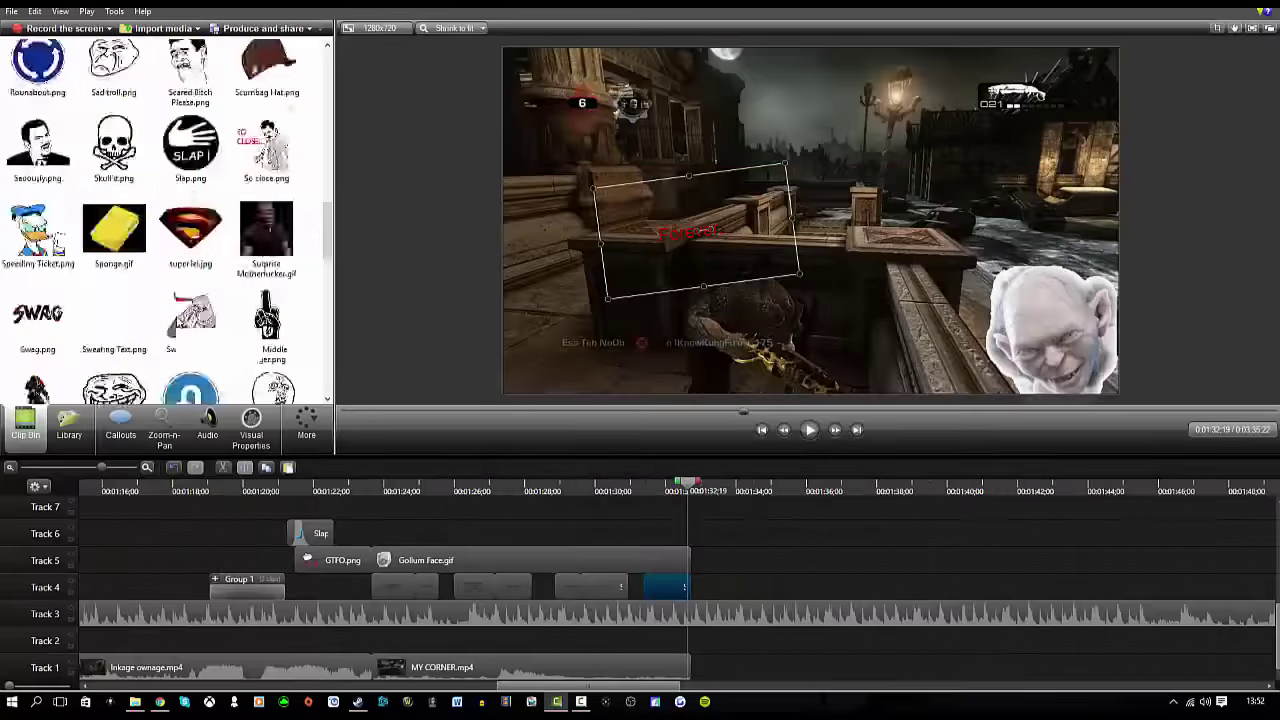
{"action": "left_click_drag", "start_coordinate": [728, 595], "coordinate": [971, 687]}
{"action": "scroll", "coordinate": [767, 540], "scroll_direction": "down", "scroll_amount": 1}
{"action": "scroll", "coordinate": [719, 569], "scroll_direction": "down", "scroll_amount": 2}
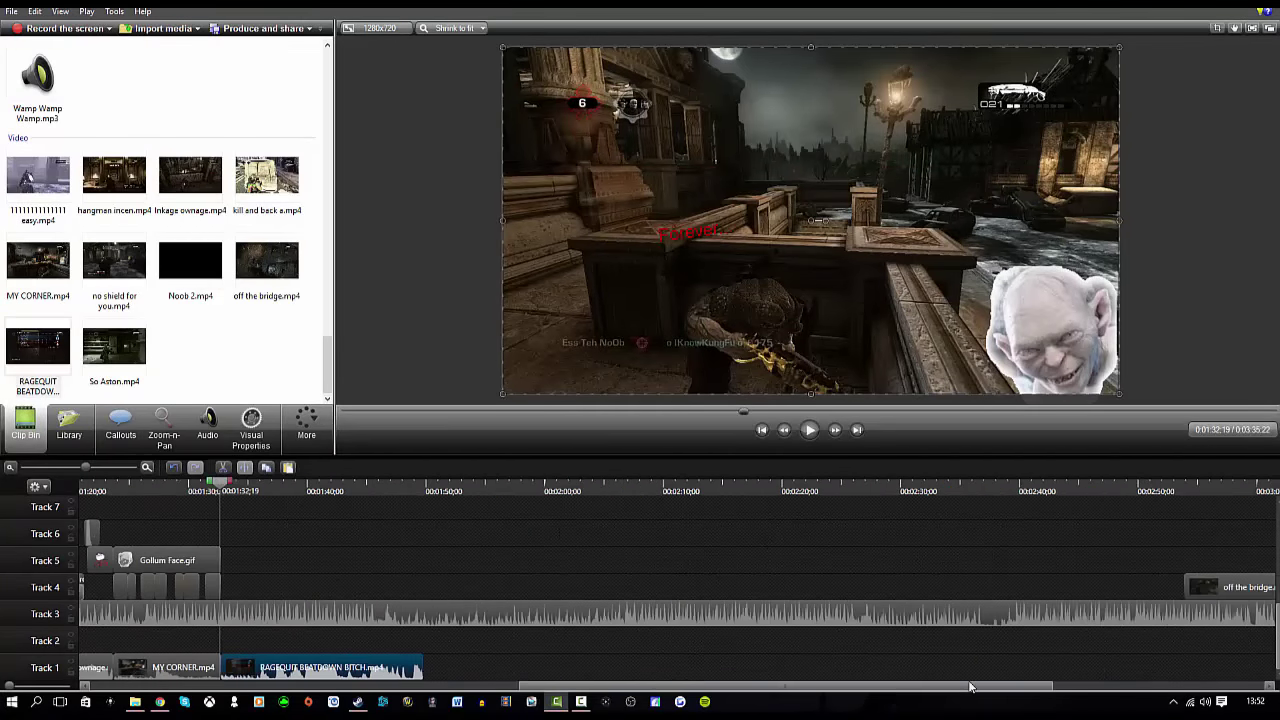
Import the Finish Him!, Mortal Kombat 9 Round 1 Fight! and Round 2... Fight! sound effects from the Mortal Kombat folder
{"action": "left_click", "coordinate": [808, 430]}
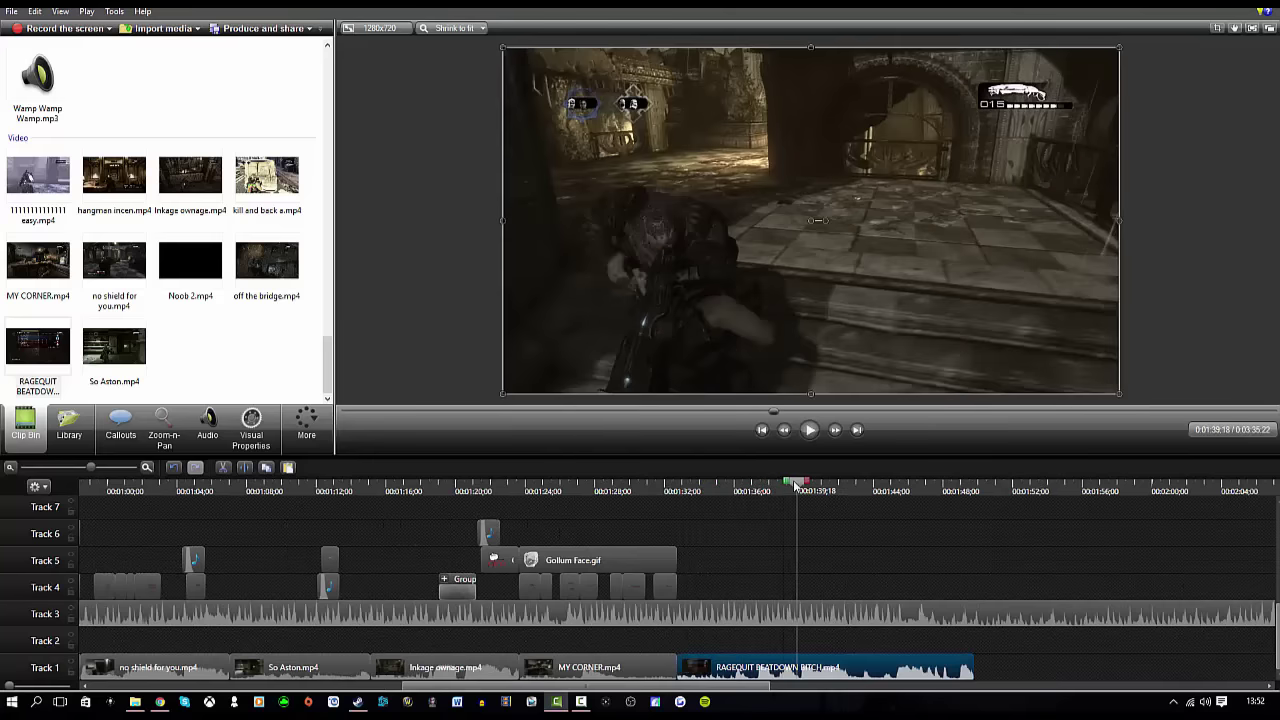
{"action": "left_click", "coordinate": [810, 430]}
{"action": "scroll", "coordinate": [183, 314], "scroll_direction": "up", "scroll_amount": 5}
{"action": "scroll", "coordinate": [197, 226], "scroll_direction": "down", "scroll_amount": 3}
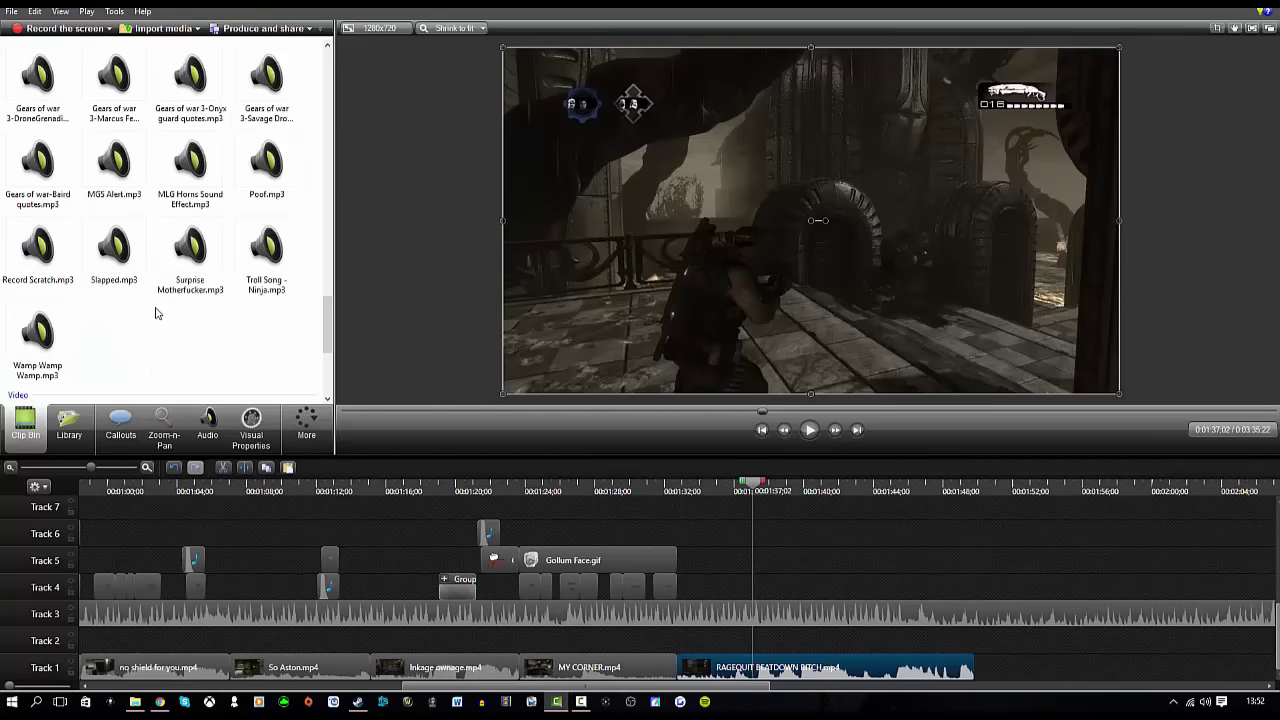
{"action": "scroll", "coordinate": [324, 314], "scroll_direction": "up", "scroll_amount": 3}
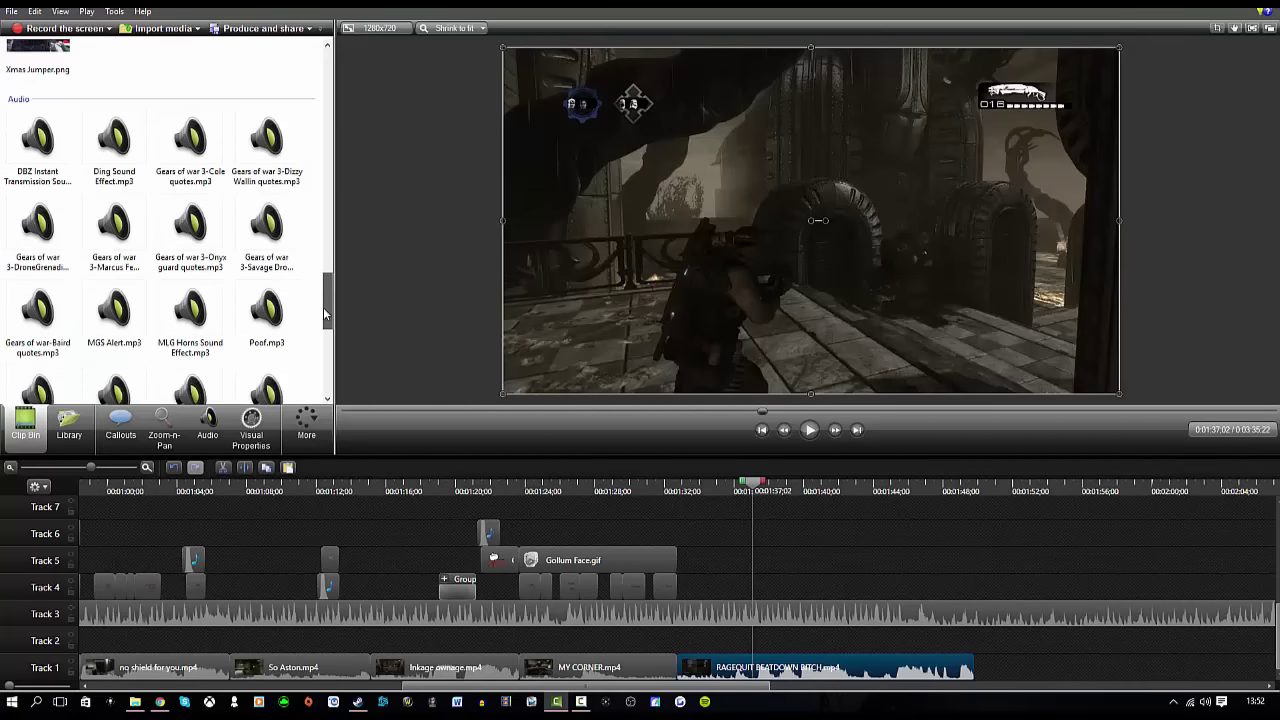
{"action": "left_click", "coordinate": [160, 28]}
{"action": "double_click", "coordinate": [605, 375]}
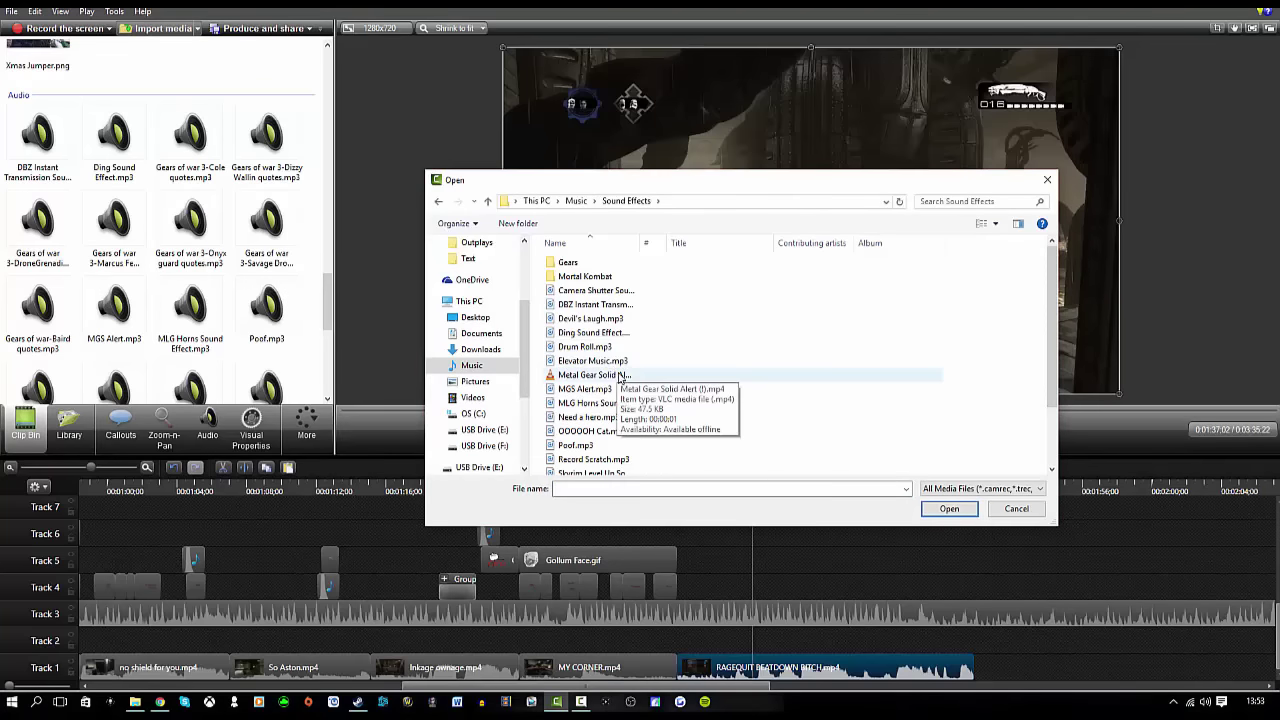
{"action": "scroll", "coordinate": [621, 377], "scroll_direction": "down", "scroll_amount": 2}
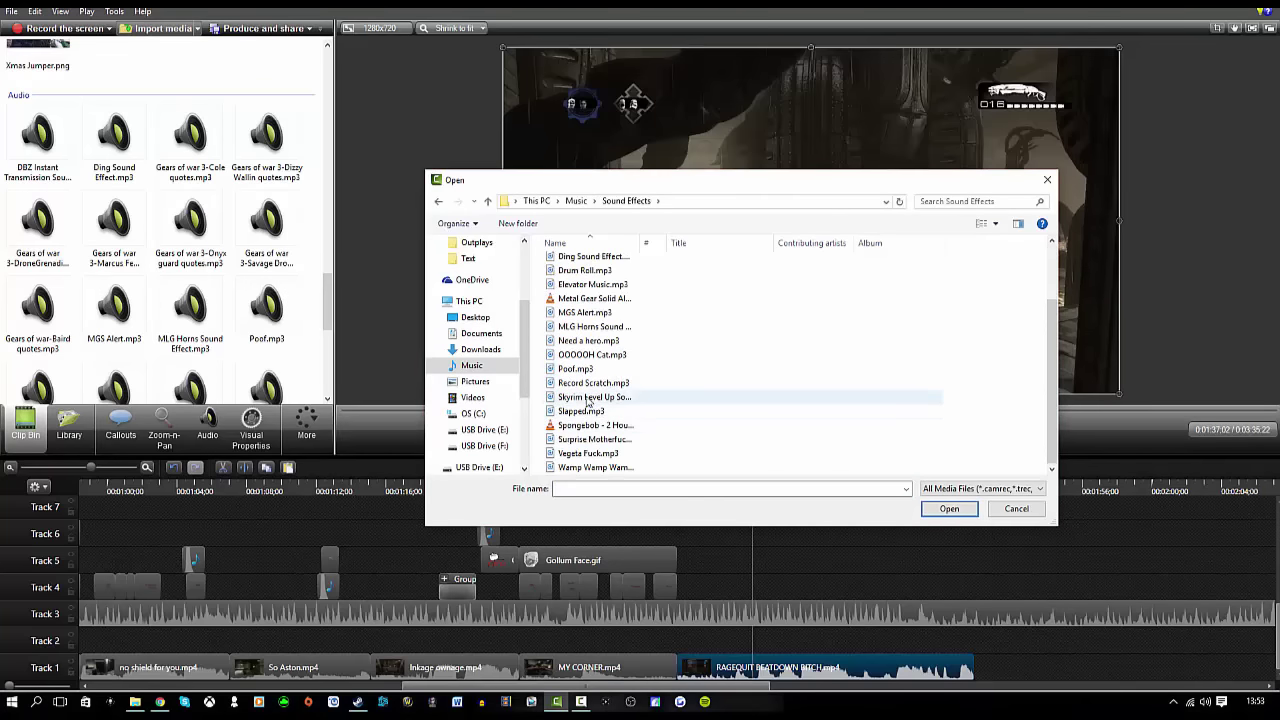
{"action": "scroll", "coordinate": [585, 303], "scroll_direction": "up", "scroll_amount": 3}
{"action": "double_click", "coordinate": [614, 264]}
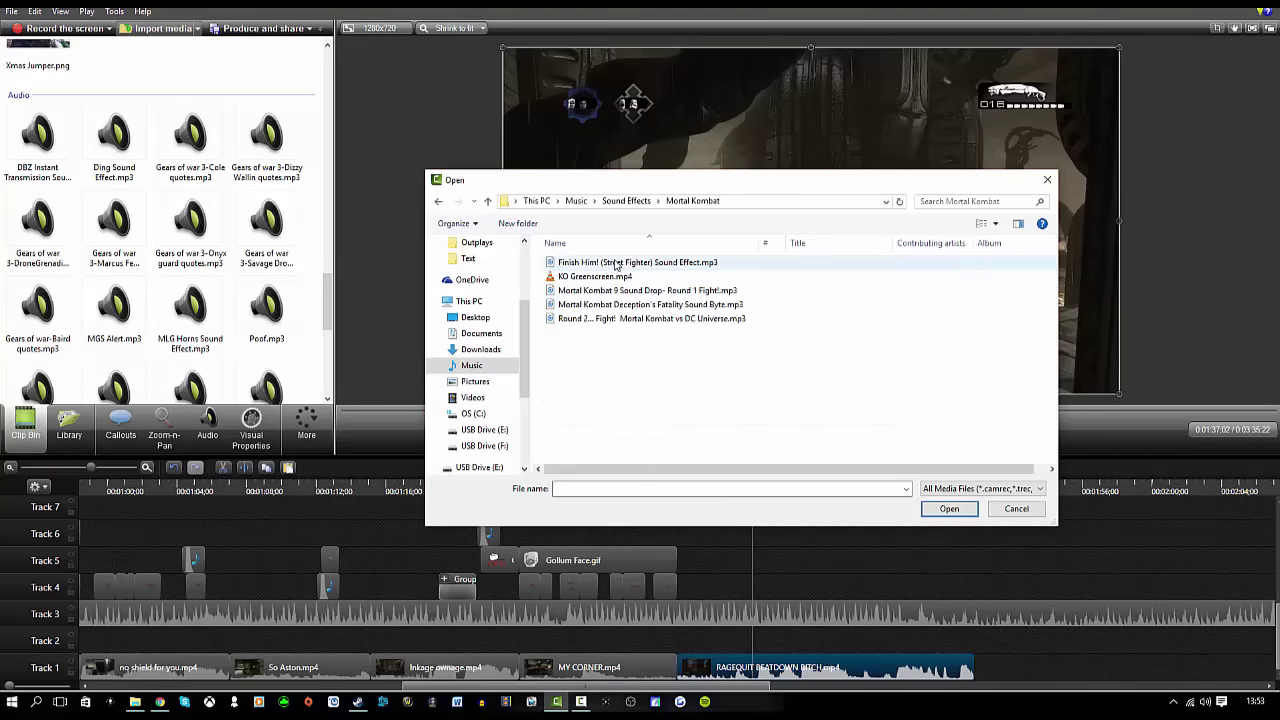
{"action": "left_click", "coordinate": [652, 320], "text": "ctrl"}
{"action": "left_click", "coordinate": [949, 509]}
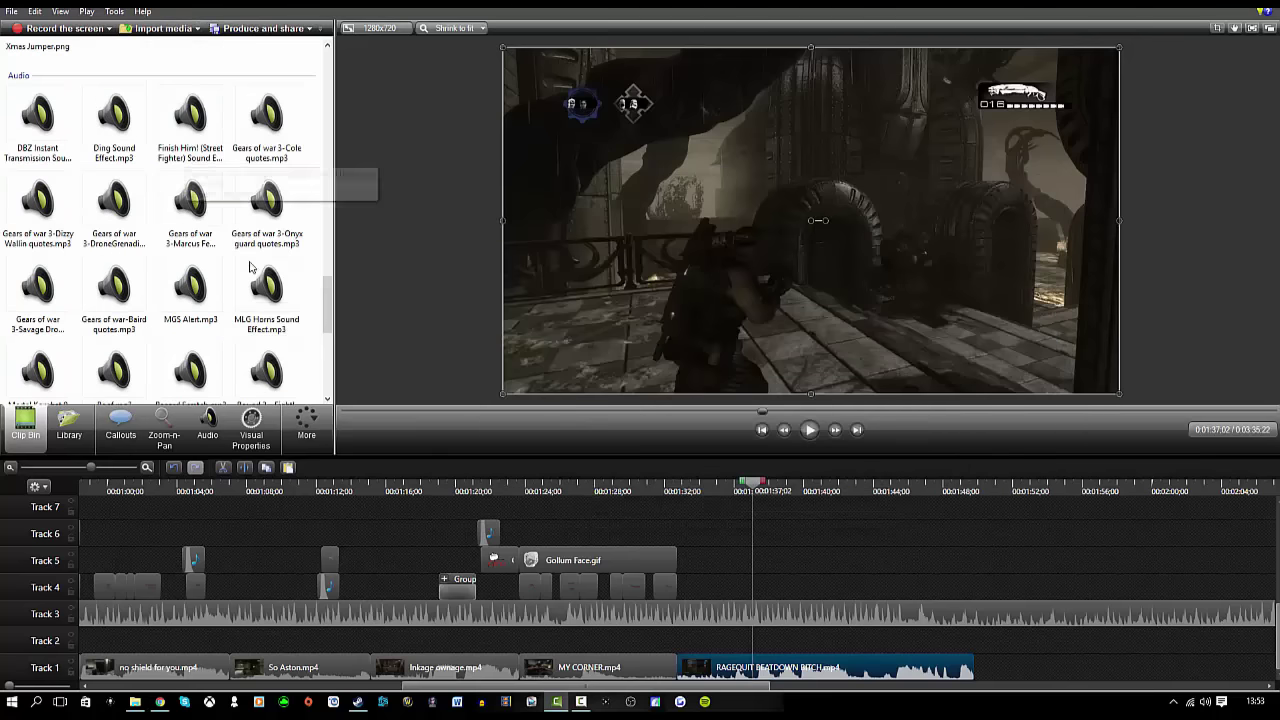
Place the Mortal Kombat 9 Round 1 Fight! sound on Track 4 at about 0:01:33 and raise its volume
{"action": "scroll", "coordinate": [238, 230], "scroll_direction": "down", "scroll_amount": 2}
{"action": "left_click_drag", "start_coordinate": [36, 250], "coordinate": [817, 572]}
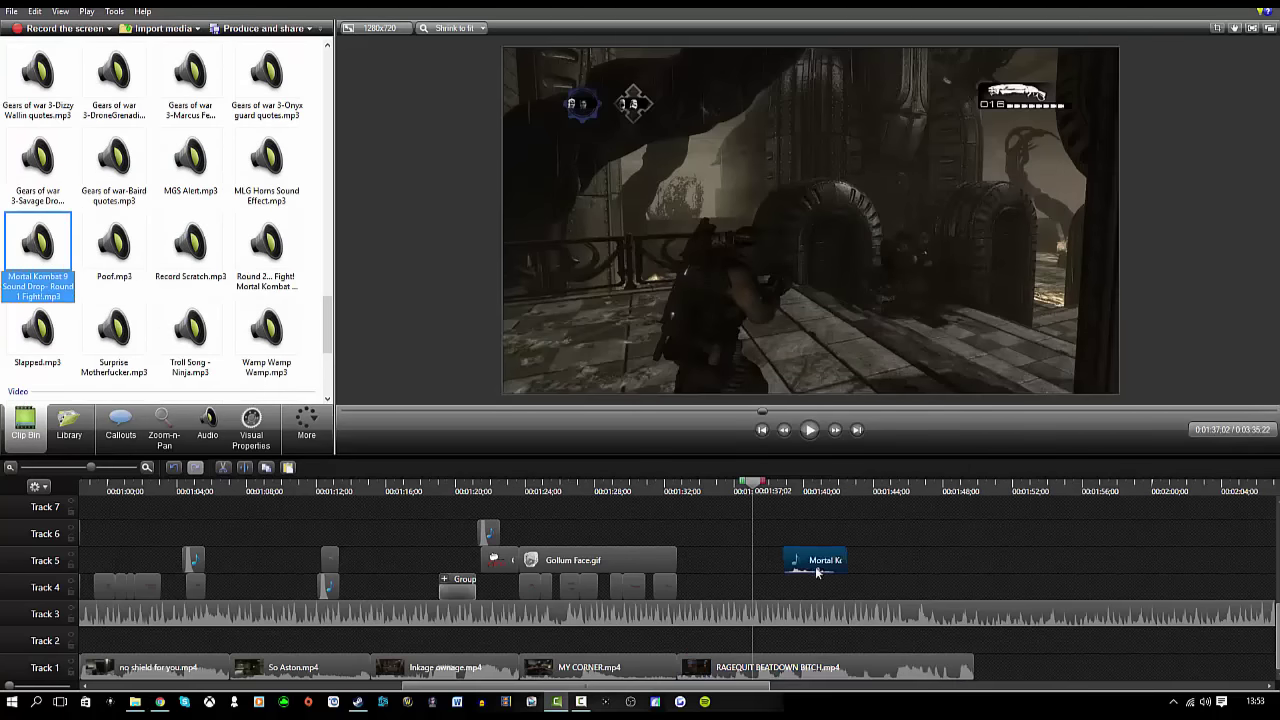
{"action": "left_click_drag", "start_coordinate": [752, 494], "coordinate": [678, 491]}
{"action": "left_click_drag", "start_coordinate": [785, 561], "coordinate": [722, 588]}
{"action": "left_click", "coordinate": [810, 429]}
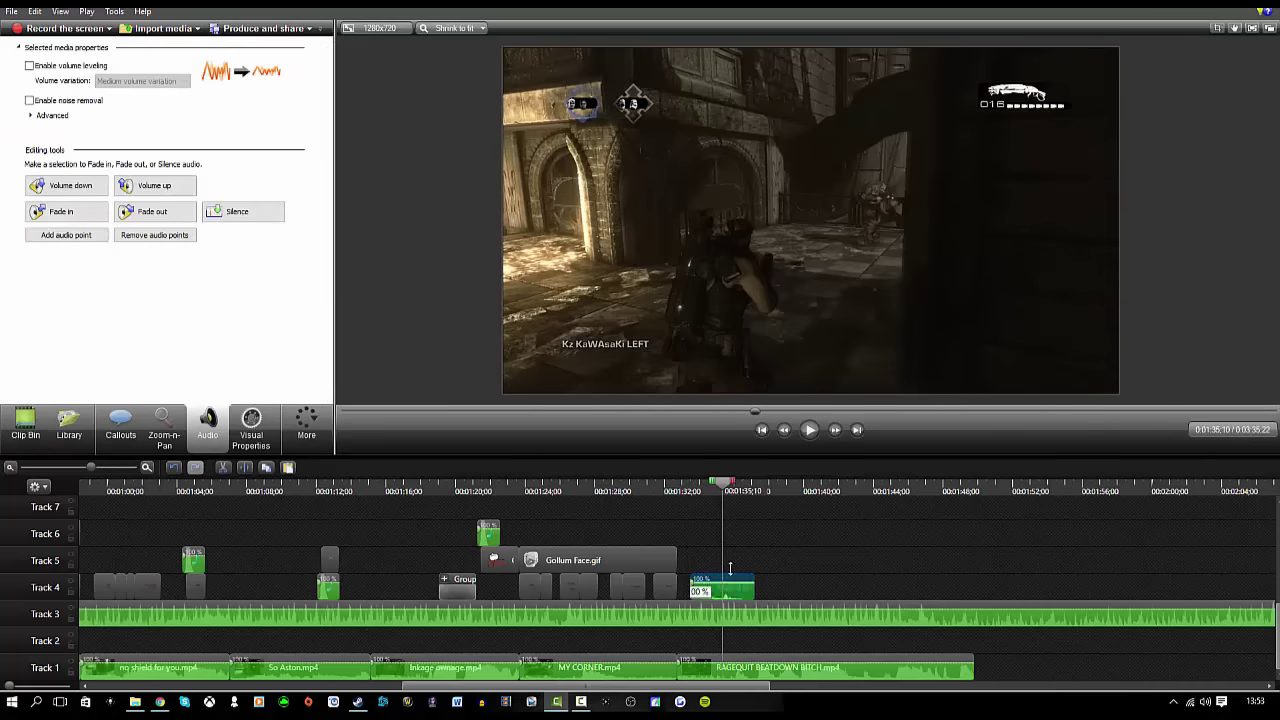
{"action": "left_click", "coordinate": [811, 431]}
Place Button B.png on Track 4 at about 0:01:38, resize it and move it to the right half of the frame
{"action": "left_click_drag", "start_coordinate": [772, 490], "coordinate": [778, 490]}
{"action": "left_click", "coordinate": [25, 425]}
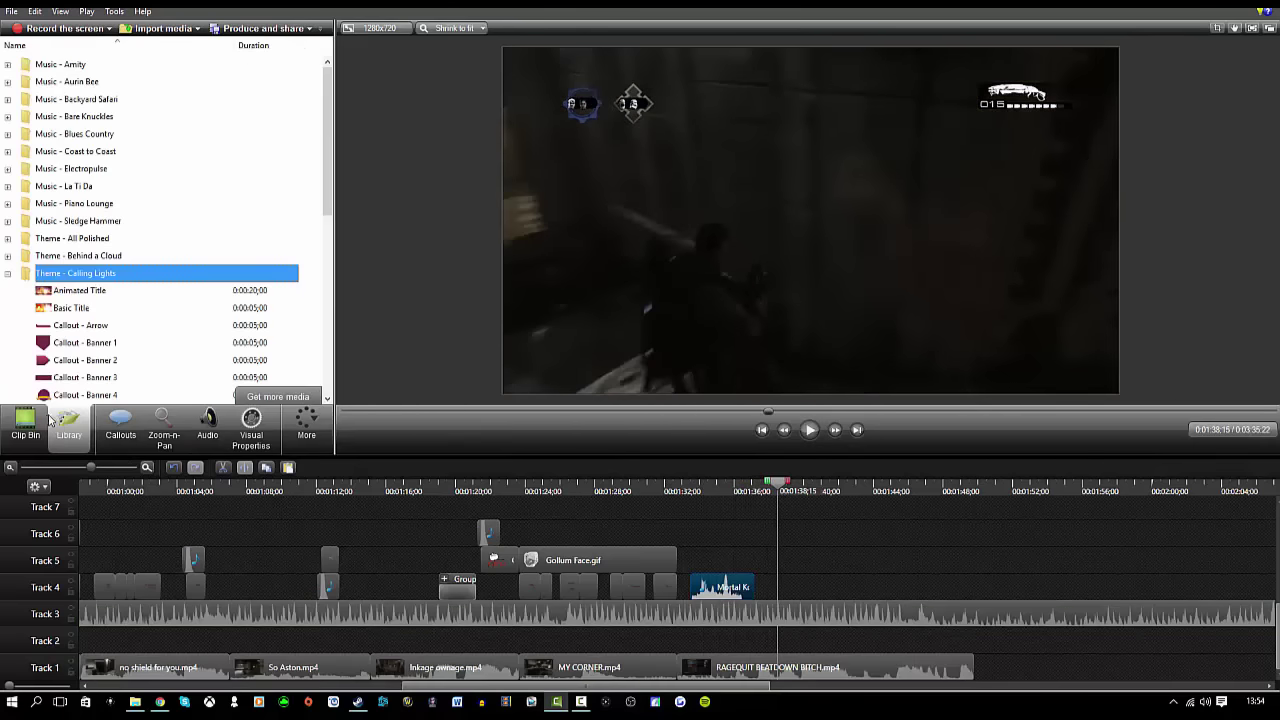
{"action": "left_click_drag", "start_coordinate": [828, 238], "coordinate": [915, 320]}
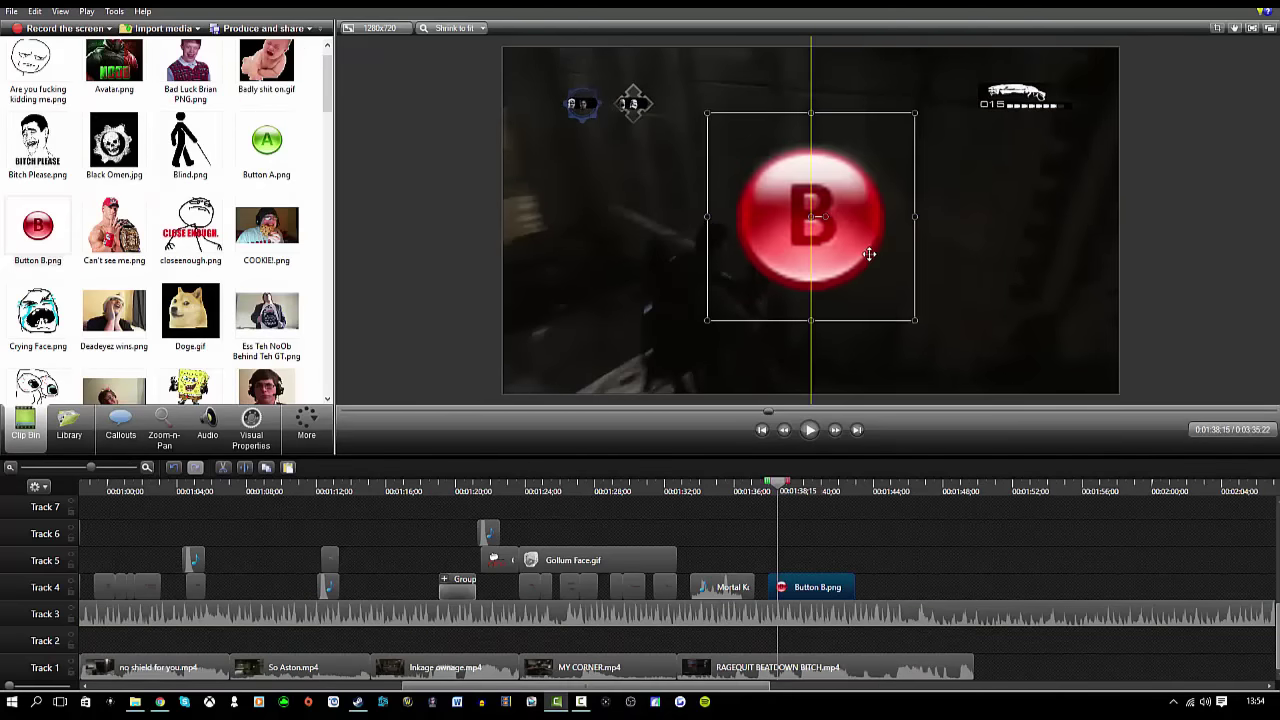
{"action": "scroll", "coordinate": [787, 493], "scroll_direction": "up", "scroll_amount": 1}
{"action": "left_click_drag", "start_coordinate": [797, 301], "coordinate": [976, 289]}
Split off a short Button B.png flash at about 0:01:38, shift the image down and left, and move the remainder to about 0:01:40
{"action": "left_click", "coordinate": [811, 432]}
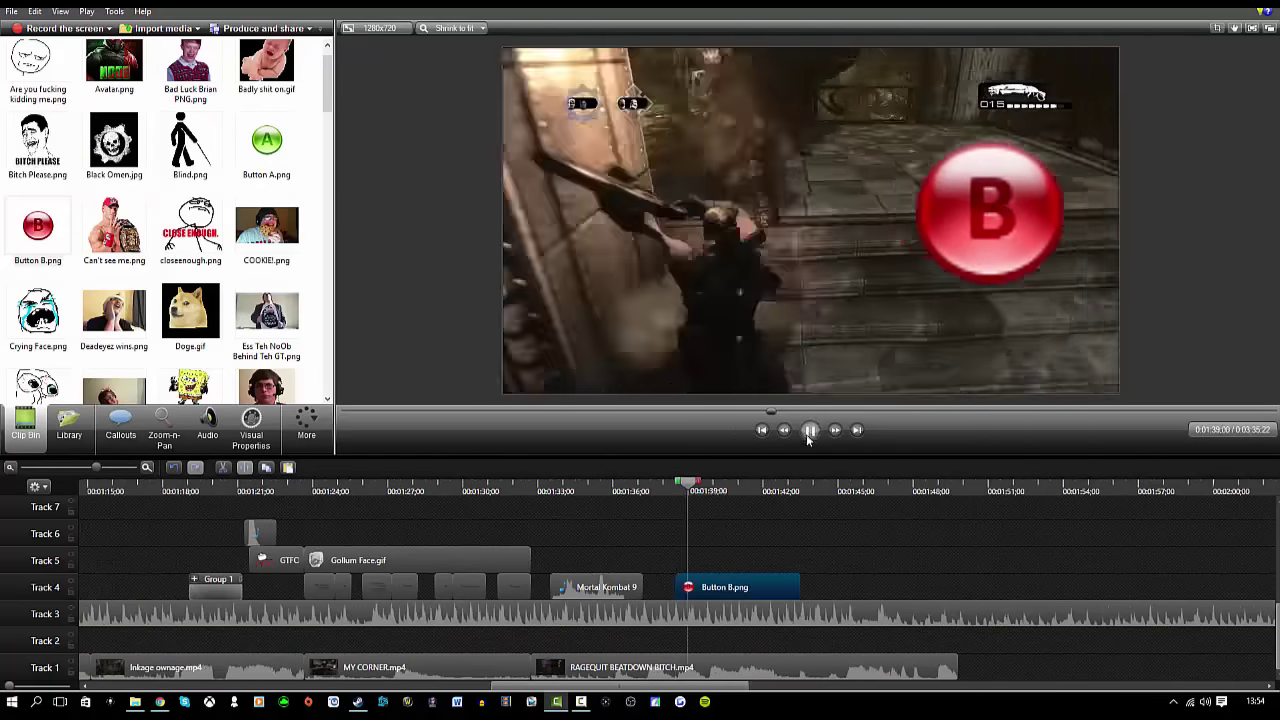
{"action": "left_click", "coordinate": [811, 432]}
{"action": "left_click_drag", "start_coordinate": [700, 485], "coordinate": [676, 485]}
{"action": "left_click_drag", "start_coordinate": [971, 264], "coordinate": [935, 286]}
{"action": "left_click", "coordinate": [811, 430]}
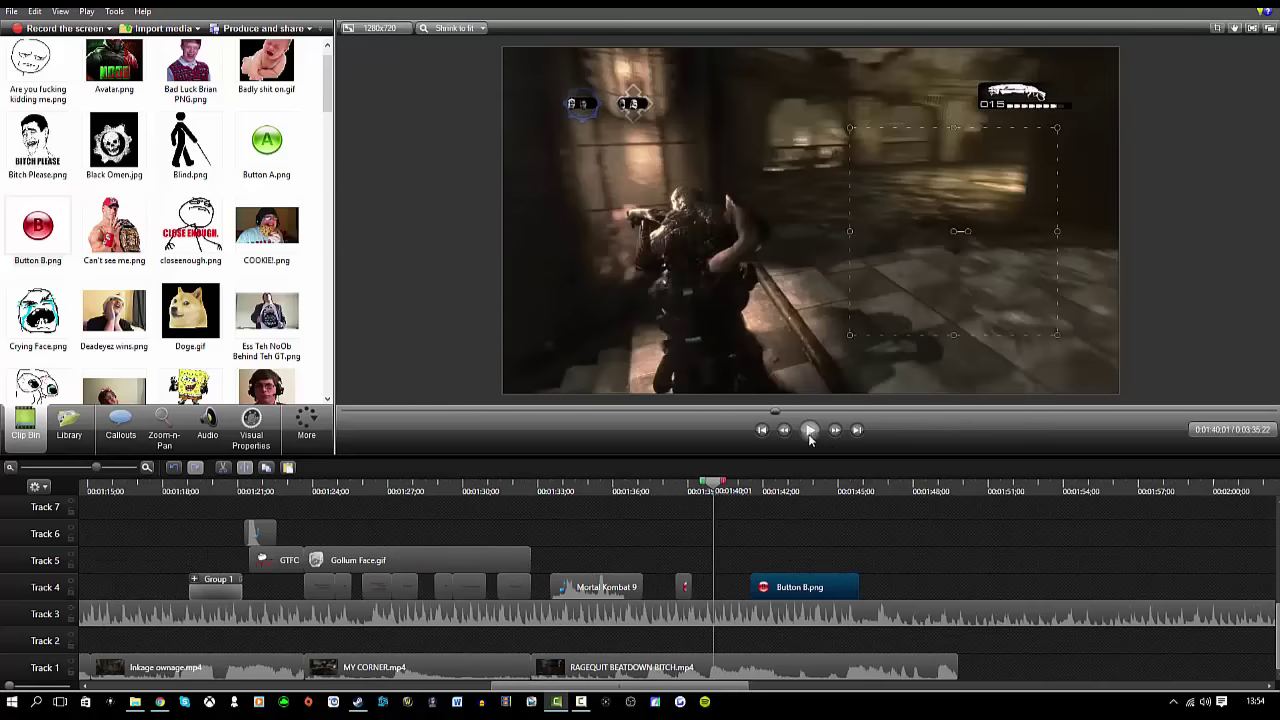
{"action": "left_click", "coordinate": [811, 431]}
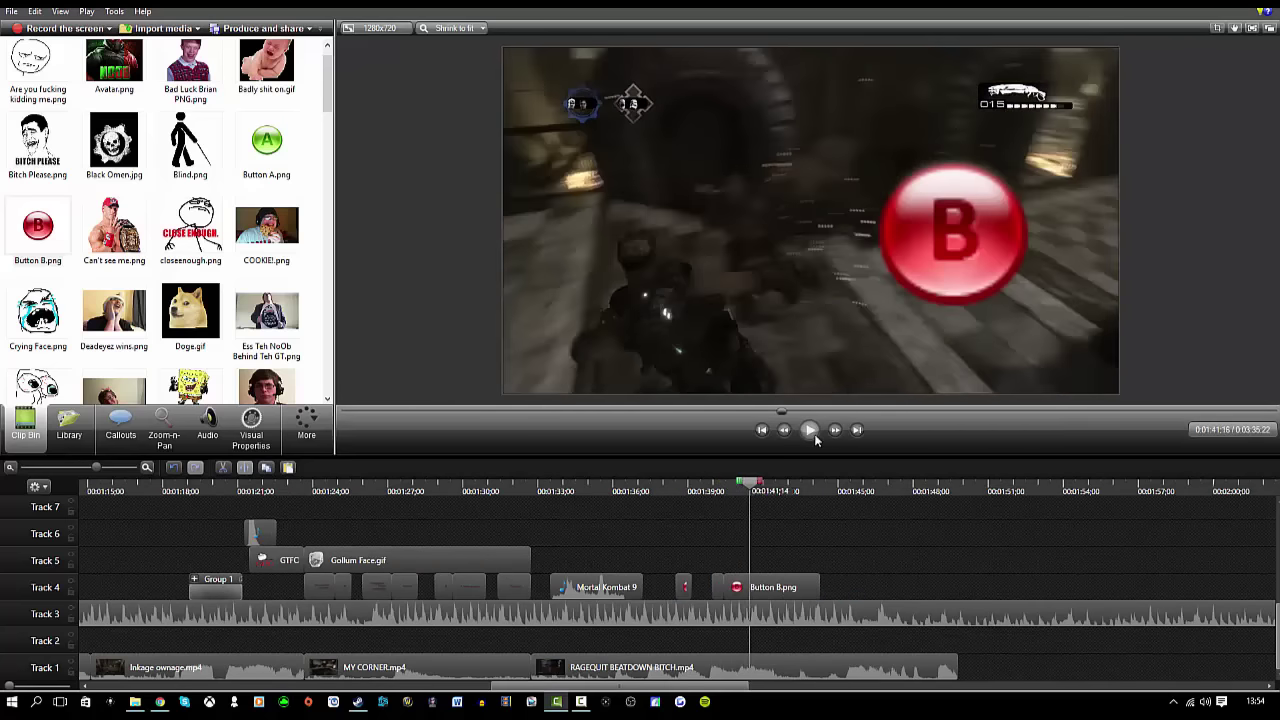
Cut Button B.png into further short flashes at about 0:01:40 and 0:01:41;14, ending the latter at 0:01:42;00
{"action": "key", "text": "s"}
{"action": "right_click", "coordinate": [738, 583]}
{"action": "left_click_drag", "start_coordinate": [755, 487], "coordinate": [750, 485]}
{"action": "left_click", "coordinate": [778, 442]}
{"action": "left_click", "coordinate": [810, 431]}
{"action": "left_click", "coordinate": [765, 481]}
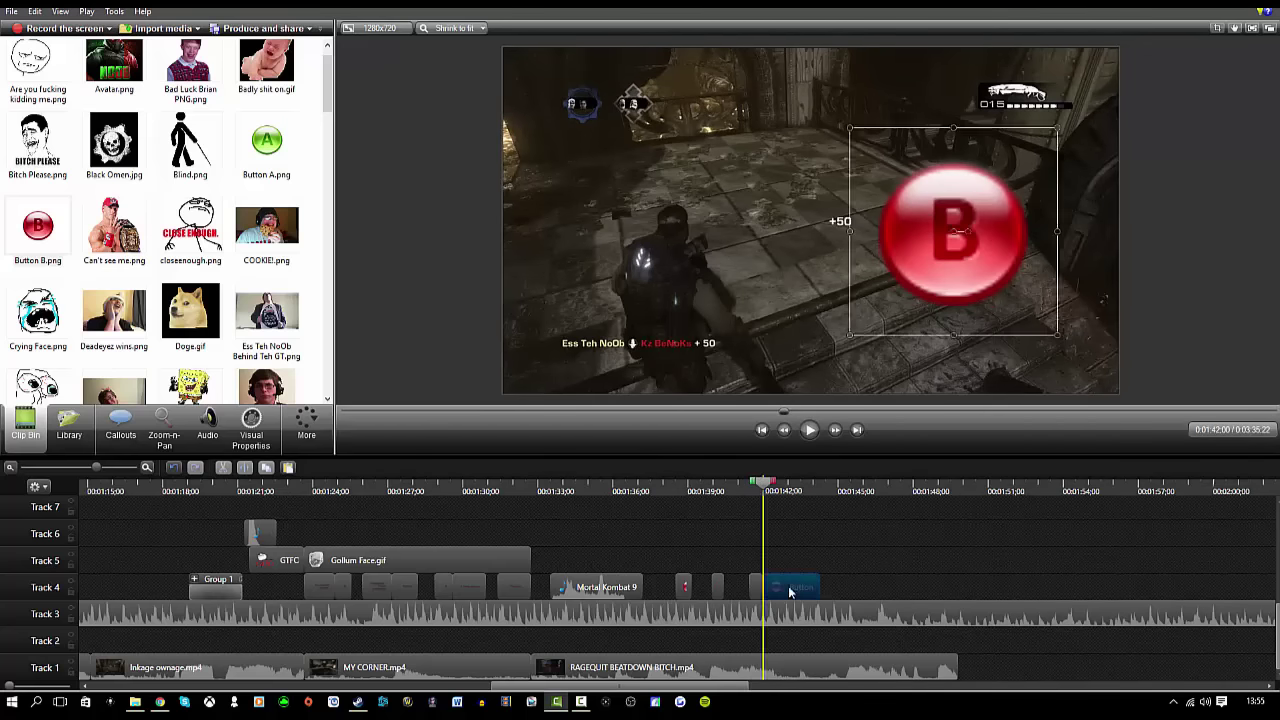
{"action": "left_click_drag", "start_coordinate": [789, 592], "coordinate": [805, 590]}
Place the Finish Him! sound effect on Track 5 at about 0:01:42 and delete the leftover Button B.png part on Track 4
{"action": "scroll", "coordinate": [208, 175], "scroll_direction": "down", "scroll_amount": 10}
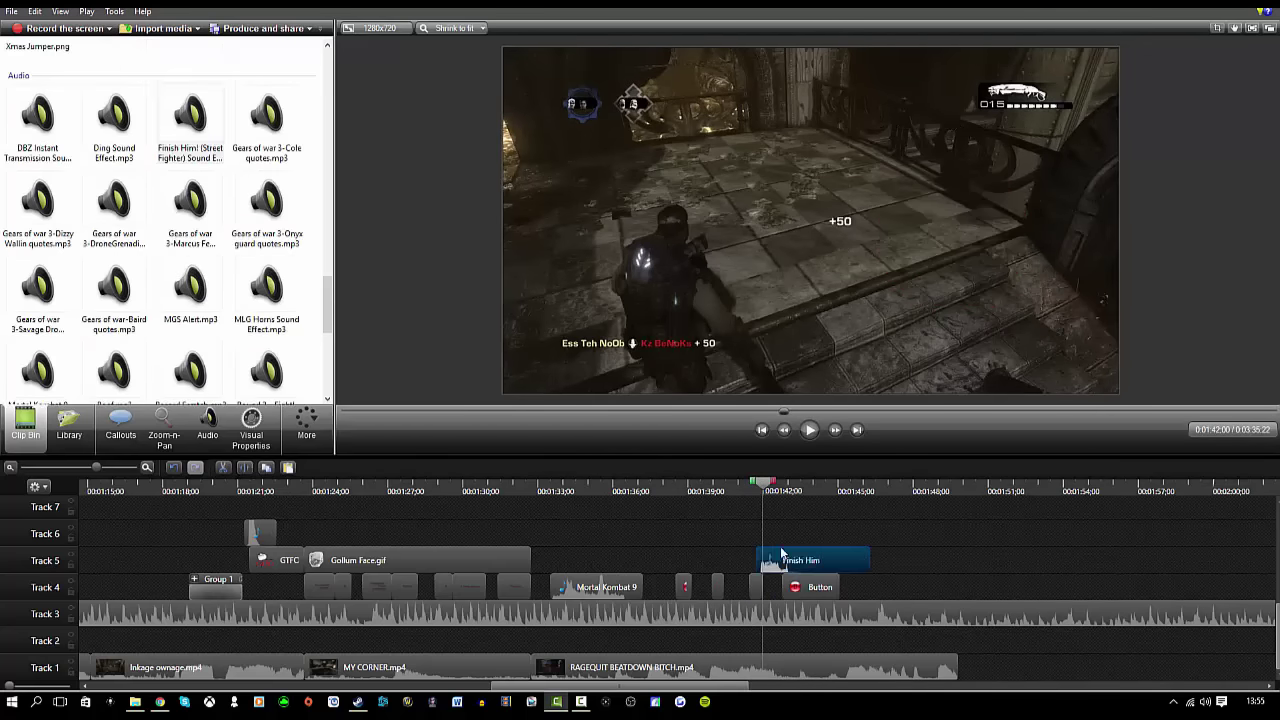
{"action": "double_click", "coordinate": [782, 555]}
{"action": "right_click", "coordinate": [816, 582]}
{"action": "left_click", "coordinate": [829, 534]}
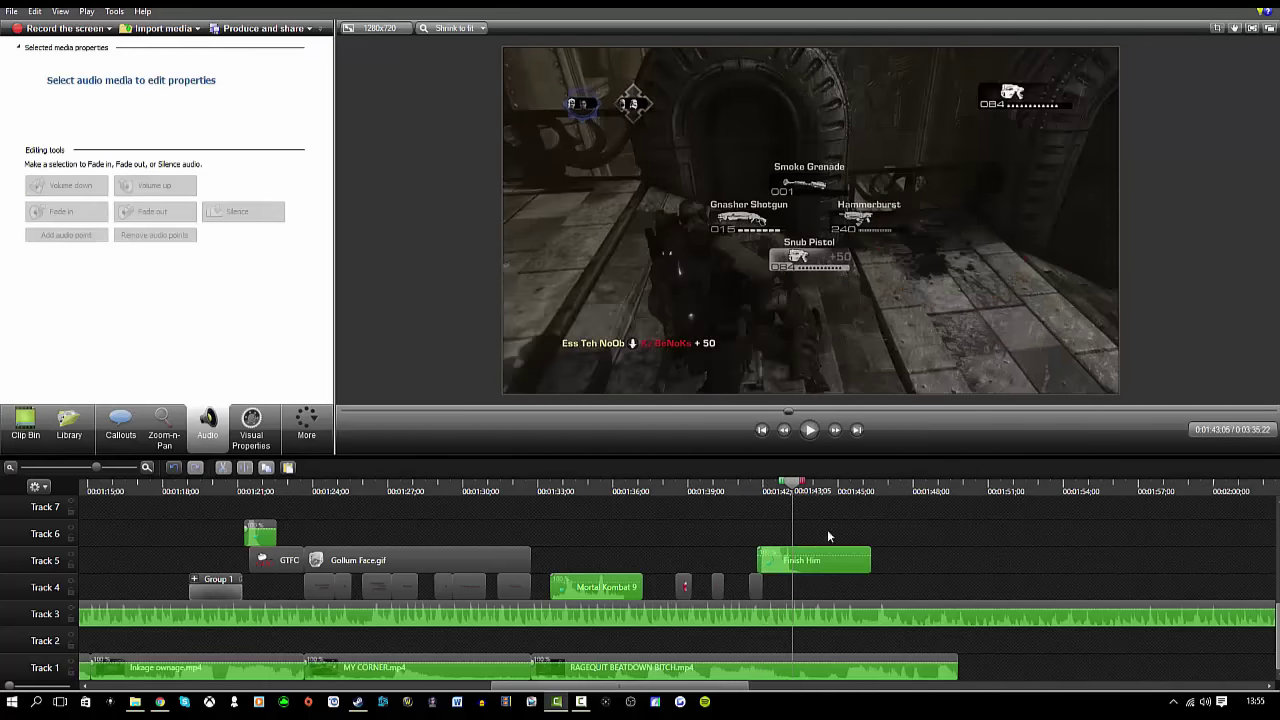
Trim the Finish Him! sound effect on Track 5 to end at about 0:01:43 and play it back
{"action": "left_click", "coordinate": [811, 433]}
{"action": "left_click", "coordinate": [874, 552]}
{"action": "left_click_drag", "start_coordinate": [871, 555], "coordinate": [798, 557]}
{"action": "left_click", "coordinate": [810, 429]}
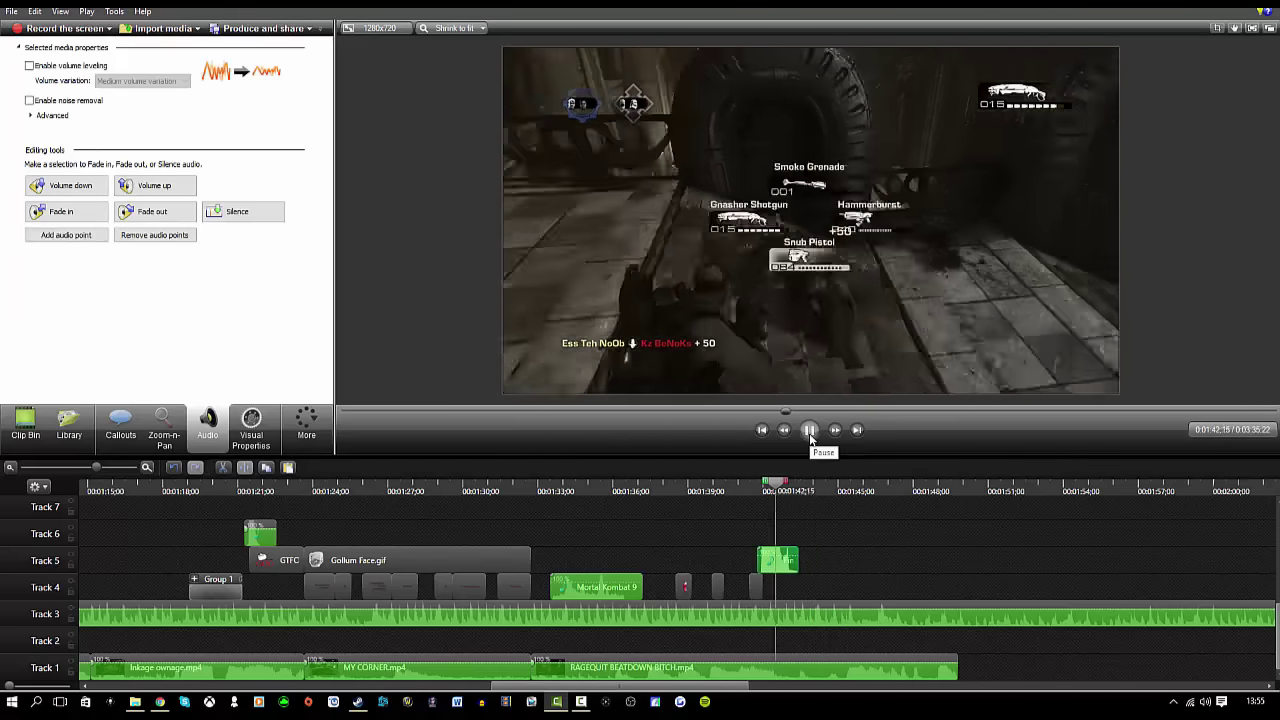
{"action": "left_click", "coordinate": [810, 429]}
Import Mortal Kombat Deception's Fatality Sound Byte.mp3 and place it on Track 5 at about 0:01:45
{"action": "left_click_drag", "start_coordinate": [859, 484], "coordinate": [839, 484]}
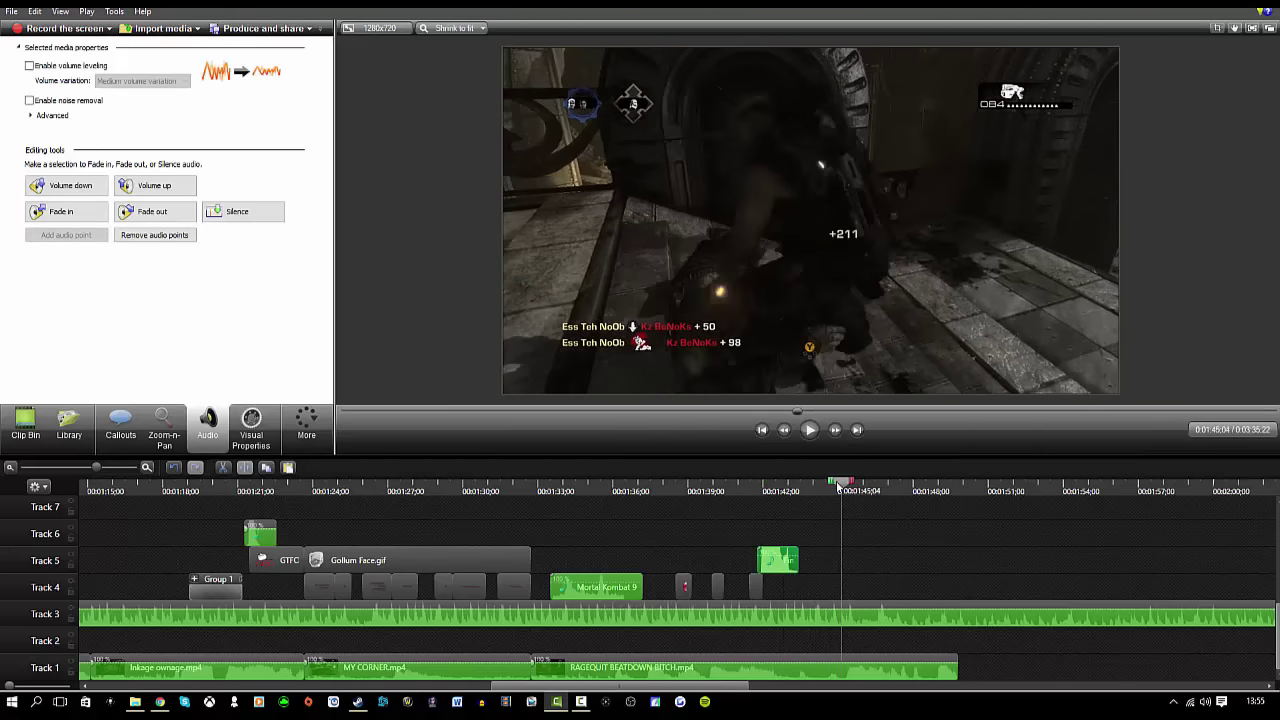
{"action": "left_click", "coordinate": [810, 430]}
{"action": "left_click", "coordinate": [810, 430]}
{"action": "left_click", "coordinate": [26, 424]}
{"action": "left_click", "coordinate": [162, 29]}
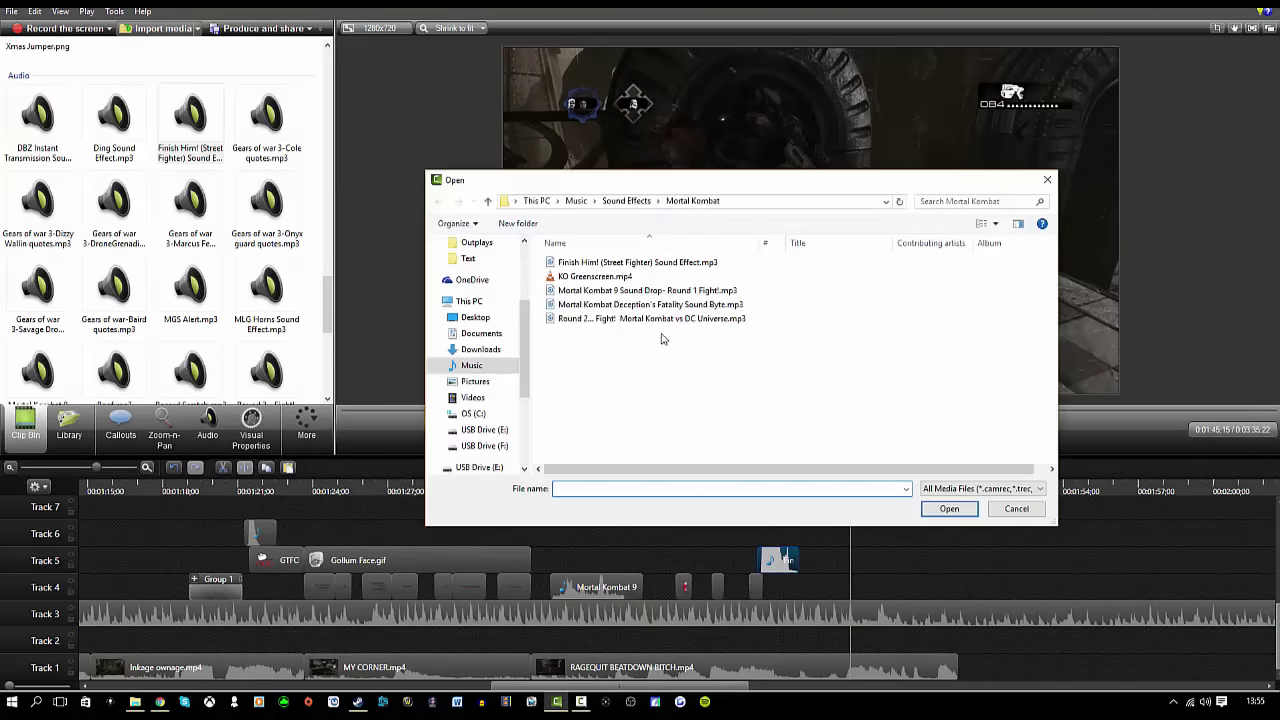
{"action": "double_click", "coordinate": [652, 306]}
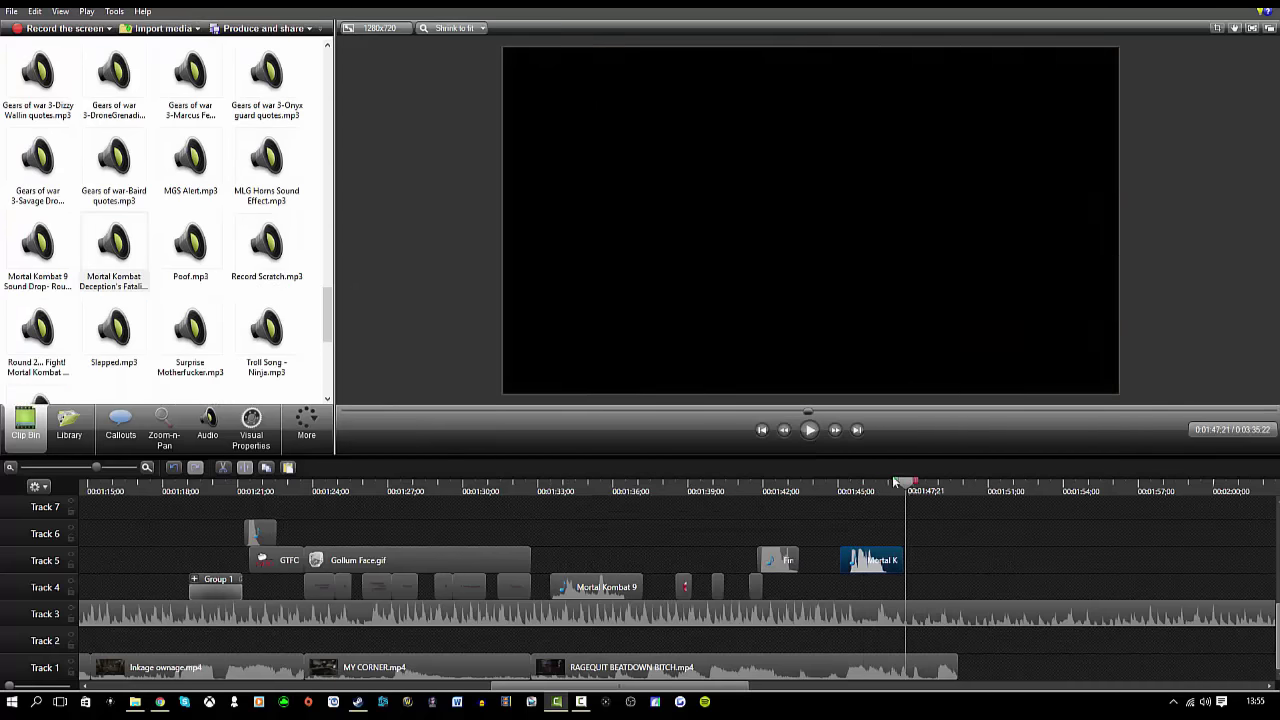
Place Slapped.mp3 on Track 4 at about 0:01:49, over the end of RAGEQUIT BEATDOWN BITCH.mp4
{"action": "left_click", "coordinate": [810, 429]}
{"action": "scroll", "coordinate": [116, 223], "scroll_direction": "down", "scroll_amount": 2}
{"action": "left_click", "coordinate": [116, 223]}
{"action": "left_click", "coordinate": [810, 429]}
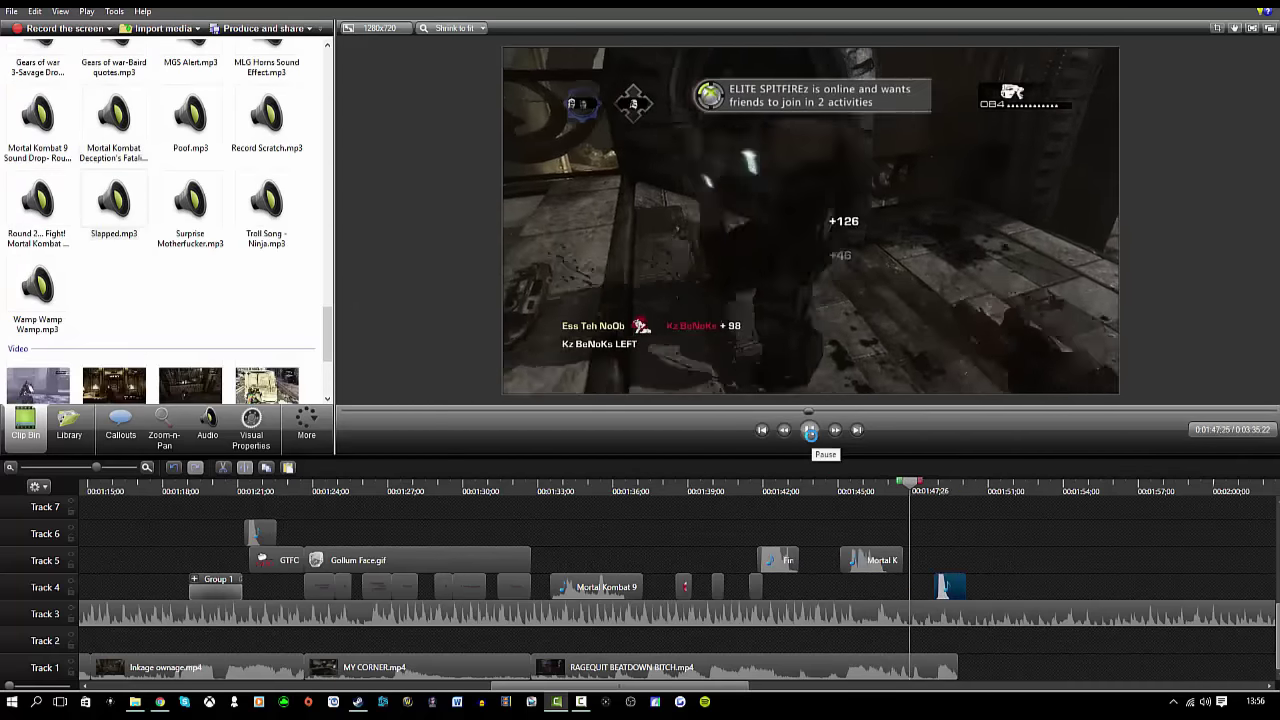
{"action": "left_click", "coordinate": [44, 76]}
{"action": "scroll", "coordinate": [1010, 544], "scroll_direction": "down", "scroll_amount": 2}
{"action": "left_click", "coordinate": [581, 702]}
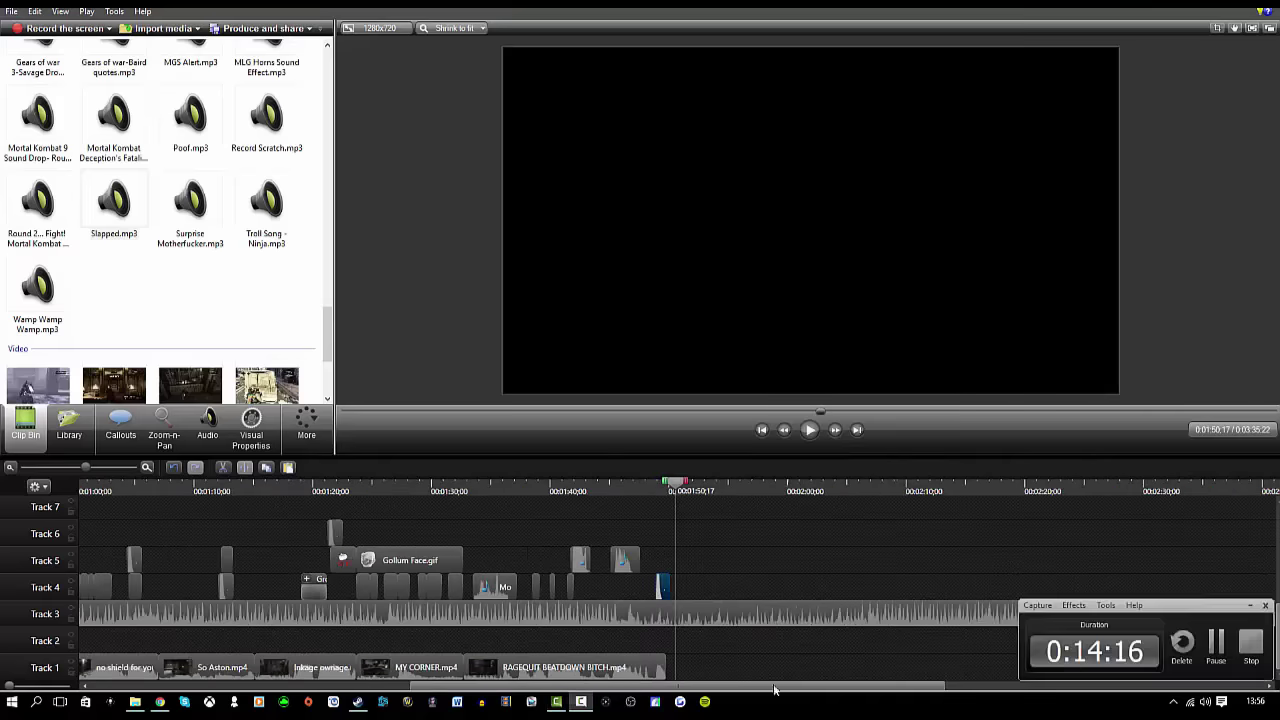
{"action": "left_click", "coordinate": [1253, 648]}
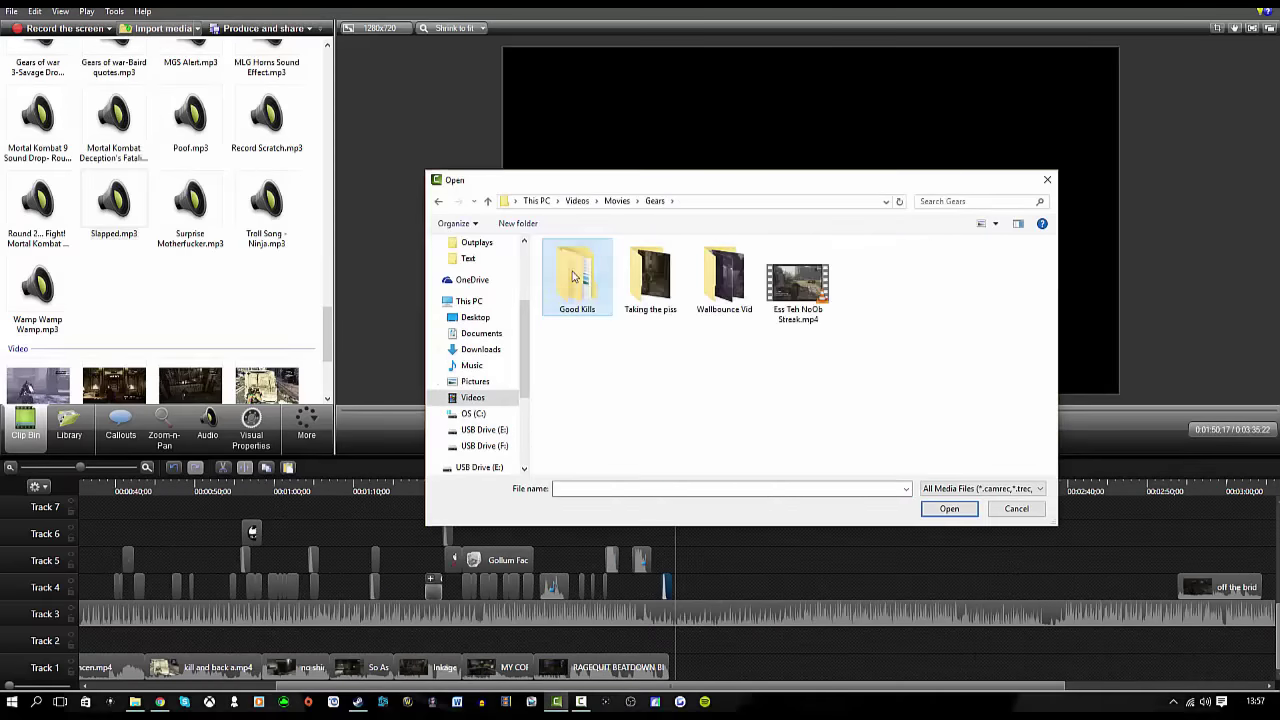
Import scummy.mp4 from the Outplays folder, place it on Track 1 after RAGEQUIT BEATDOWN BITCH.mp4, and play back the join
{"action": "scroll", "coordinate": [779, 281], "scroll_direction": "down", "scroll_amount": 10}
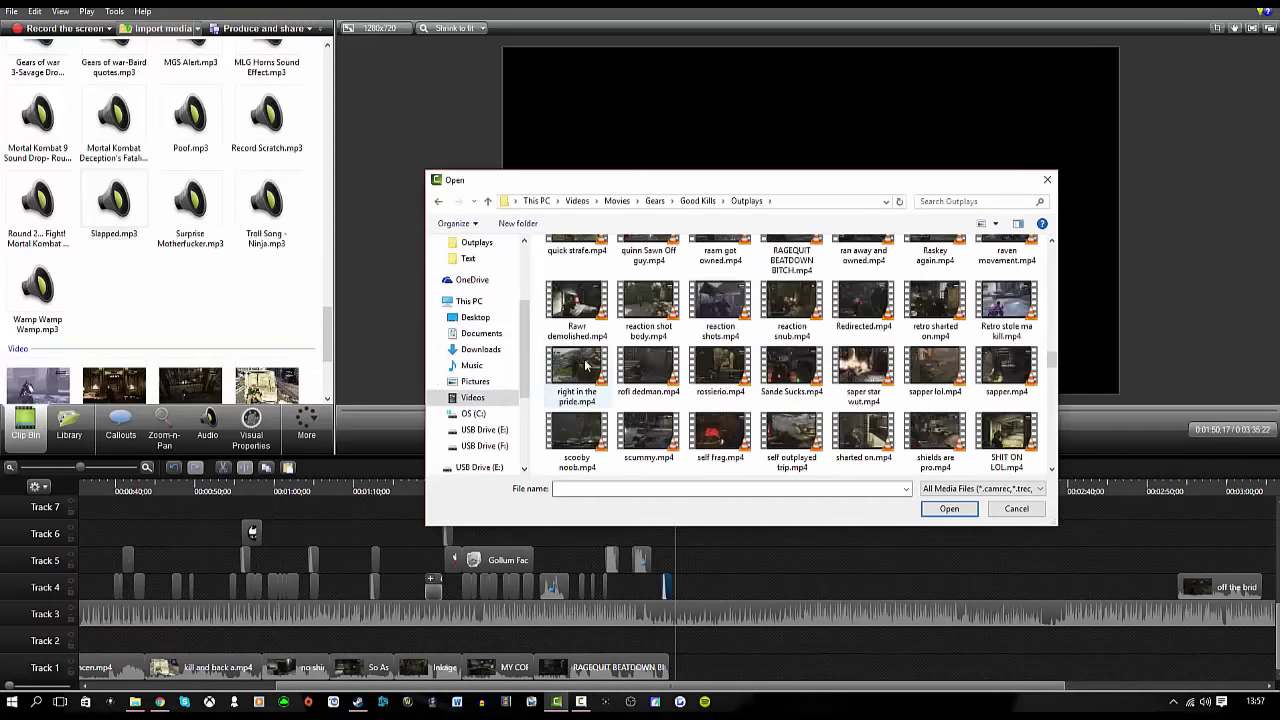
{"action": "left_click", "coordinate": [577, 368]}
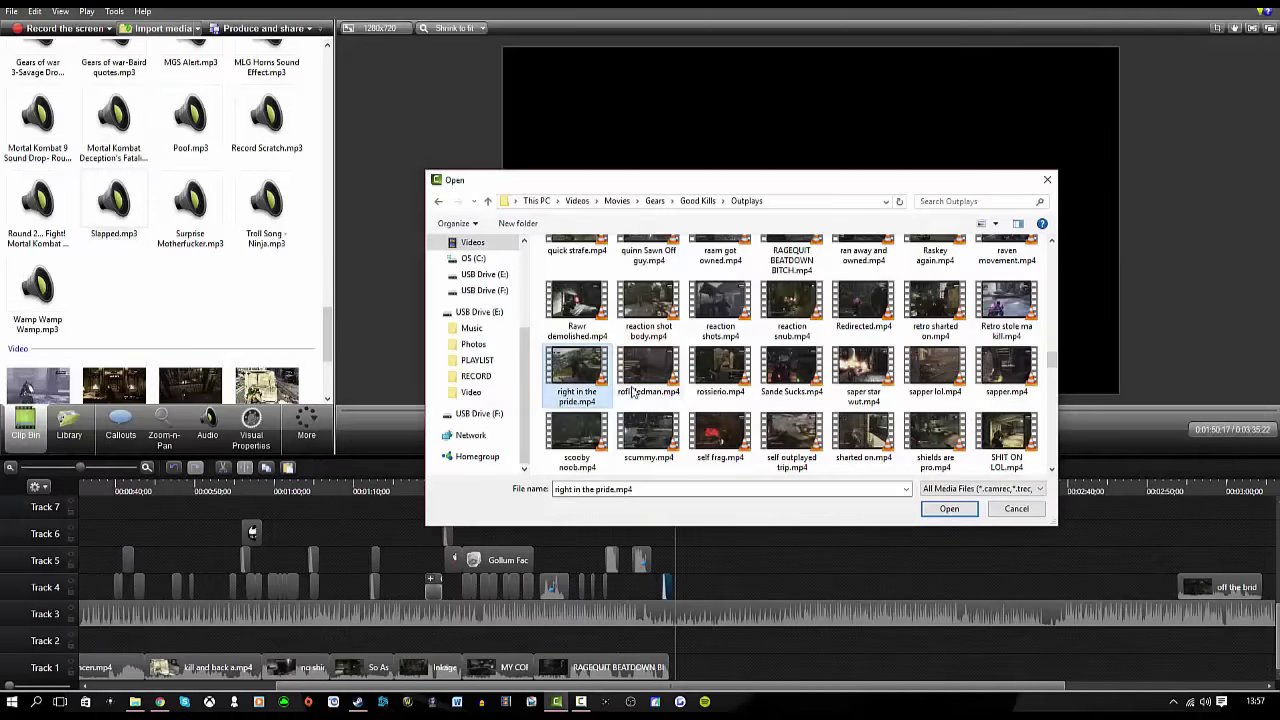
{"action": "left_click_drag", "start_coordinate": [577, 435], "coordinate": [695, 202]}
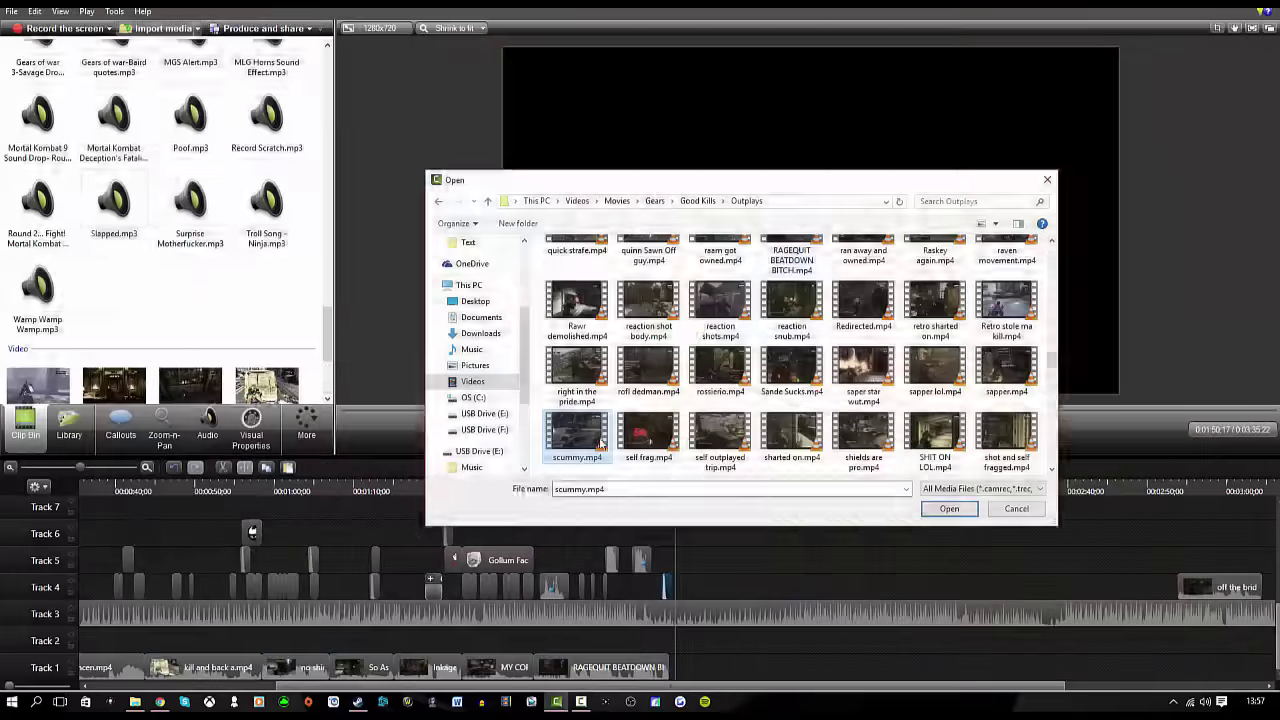
{"action": "left_click_drag", "start_coordinate": [565, 518], "coordinate": [680, 667]}
{"action": "scroll", "coordinate": [670, 640], "scroll_direction": "up", "scroll_amount": 5}
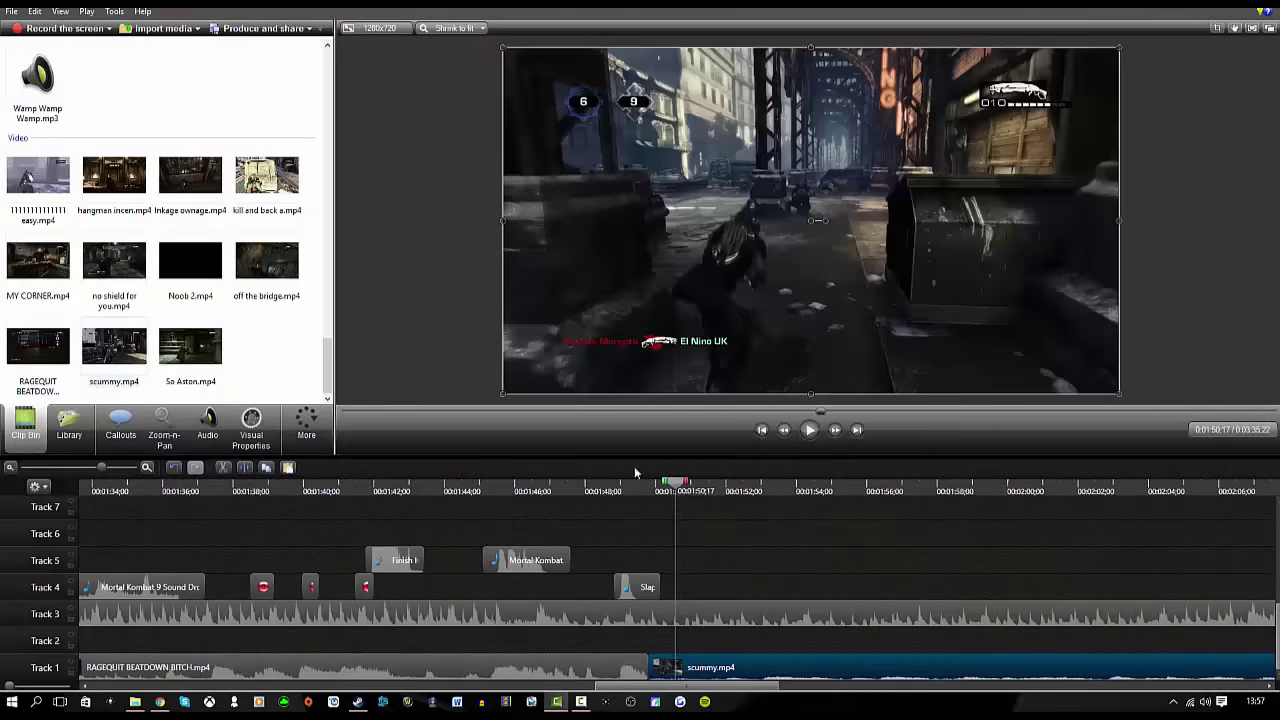
{"action": "left_click", "coordinate": [592, 484]}
{"action": "left_click", "coordinate": [810, 430]}
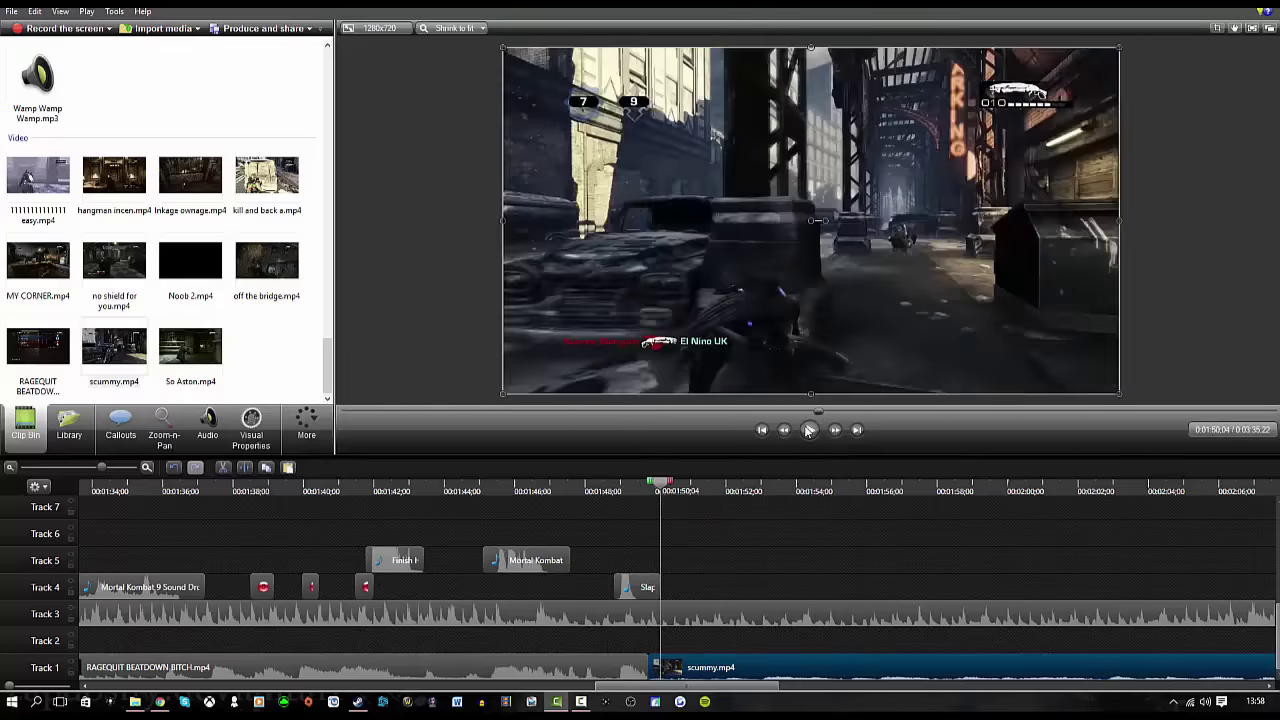
Add an aqua "Too quick" text callout on Track 4 at about 0:01:53, tilt it over the gameplay, and play it back
{"action": "left_click", "coordinate": [120, 425]}
{"action": "left_click", "coordinate": [68, 248]}
{"action": "type", "text": "Too quick"}
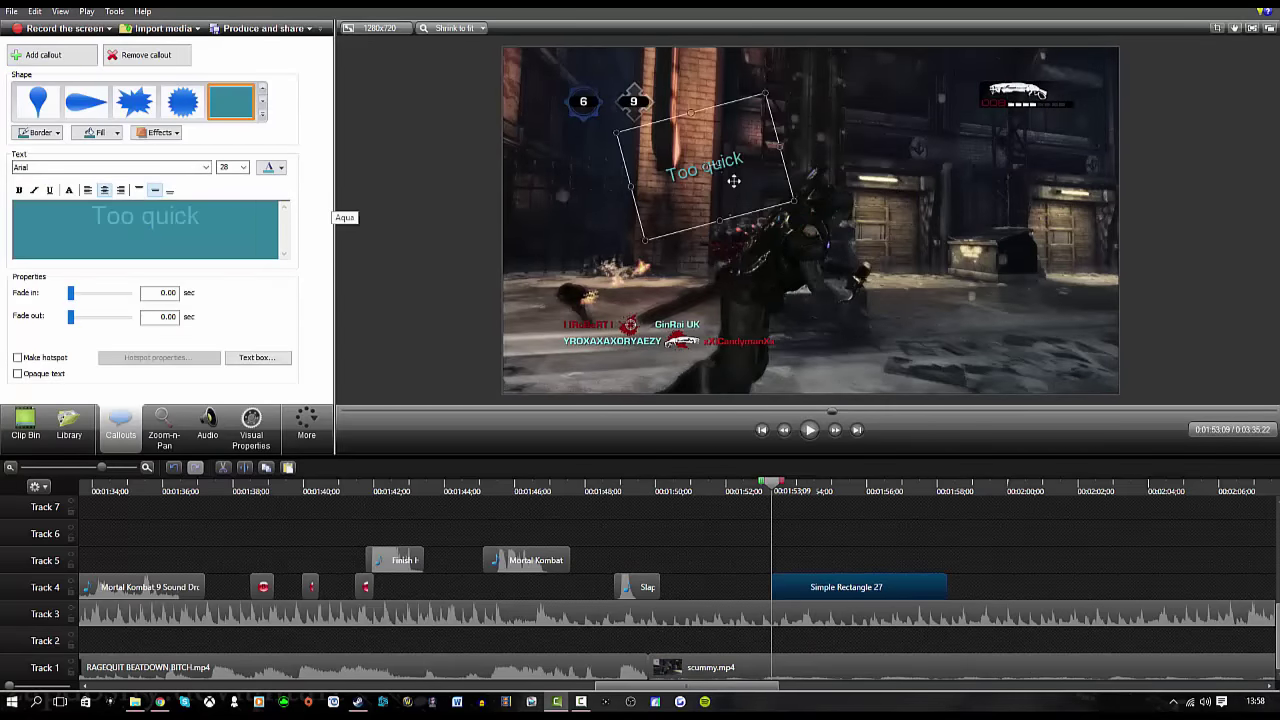
{"action": "left_click", "coordinate": [808, 432]}
{"action": "left_click", "coordinate": [766, 486]}
{"action": "left_click", "coordinate": [809, 430]}
{"action": "left_click", "coordinate": [809, 430]}
{"action": "left_click", "coordinate": [306, 425]}
{"action": "left_click", "coordinate": [157, 117]}
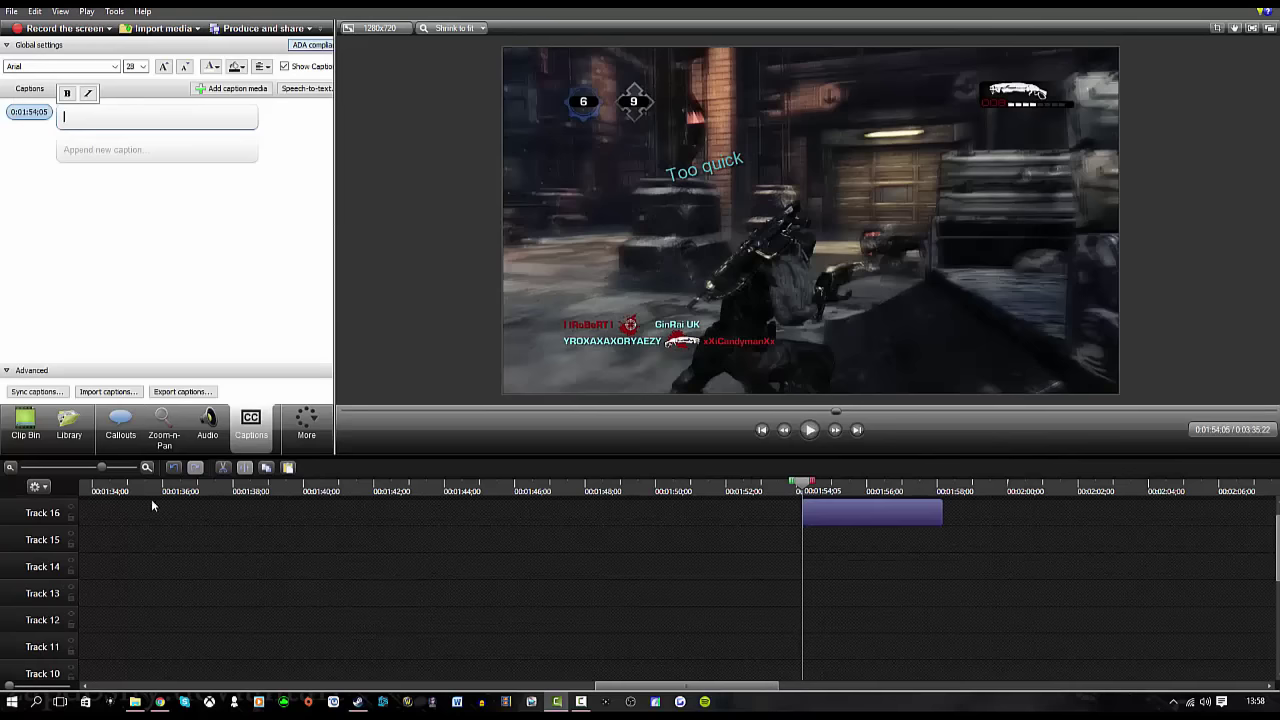
{"action": "key", "text": "ctrl+z"}
{"action": "scroll", "coordinate": [742, 562], "scroll_direction": "down", "scroll_amount": 5}
{"action": "scroll", "coordinate": [742, 563], "scroll_direction": "down", "scroll_amount": 2}
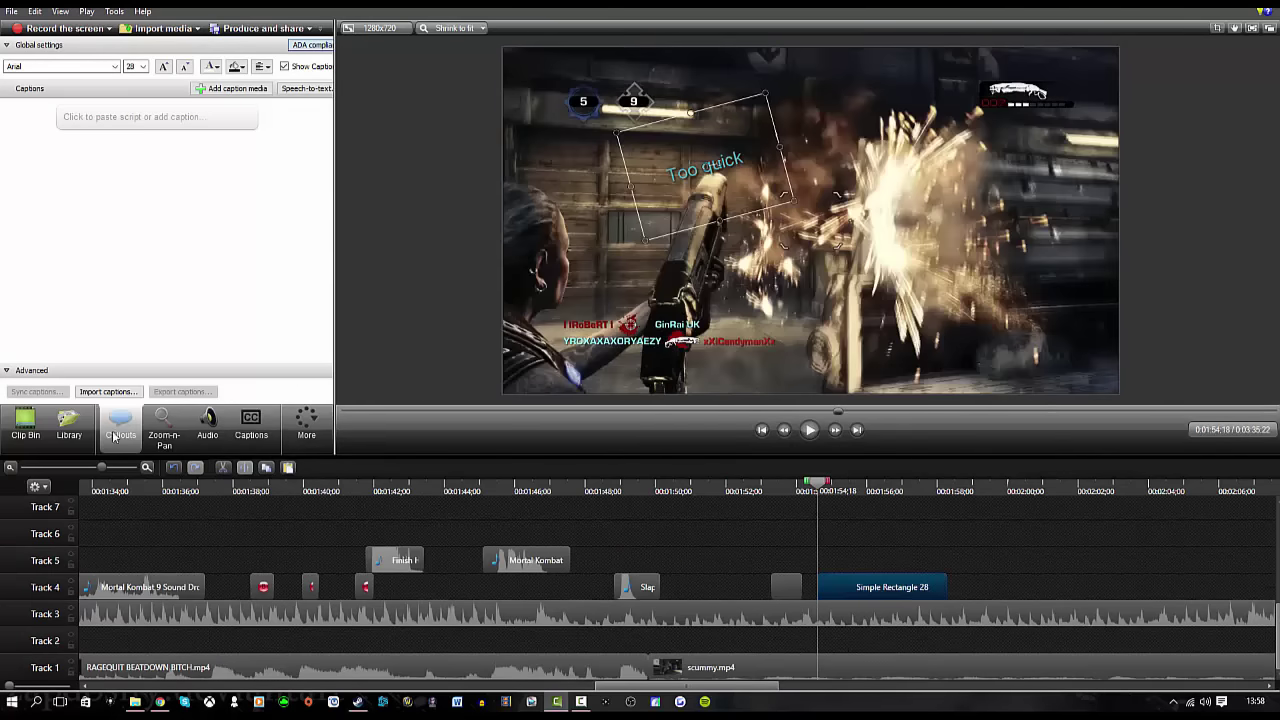
Change the Track 4 callout part starting at about 0:01:54 to read "Ah shit" and end it at about 0:01:55
{"action": "left_click", "coordinate": [117, 428]}
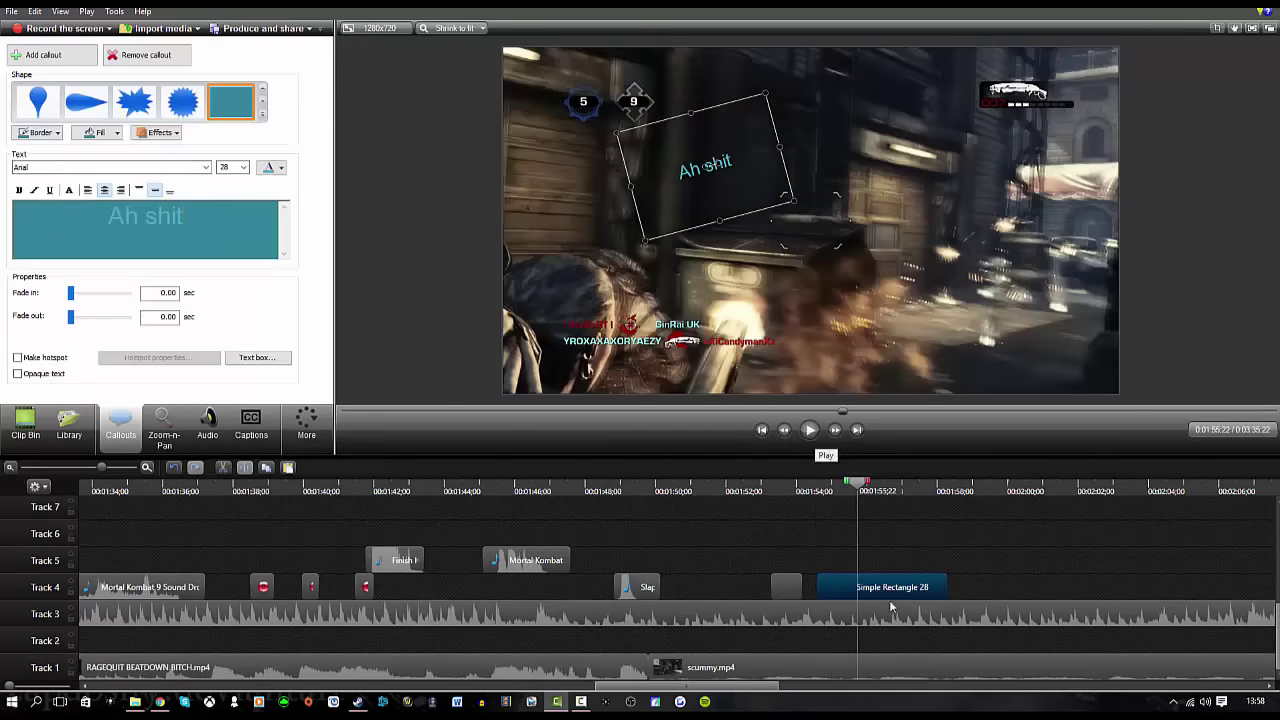
{"action": "left_click_drag", "start_coordinate": [819, 587], "coordinate": [845, 586]}
{"action": "left_click", "coordinate": [859, 590]}
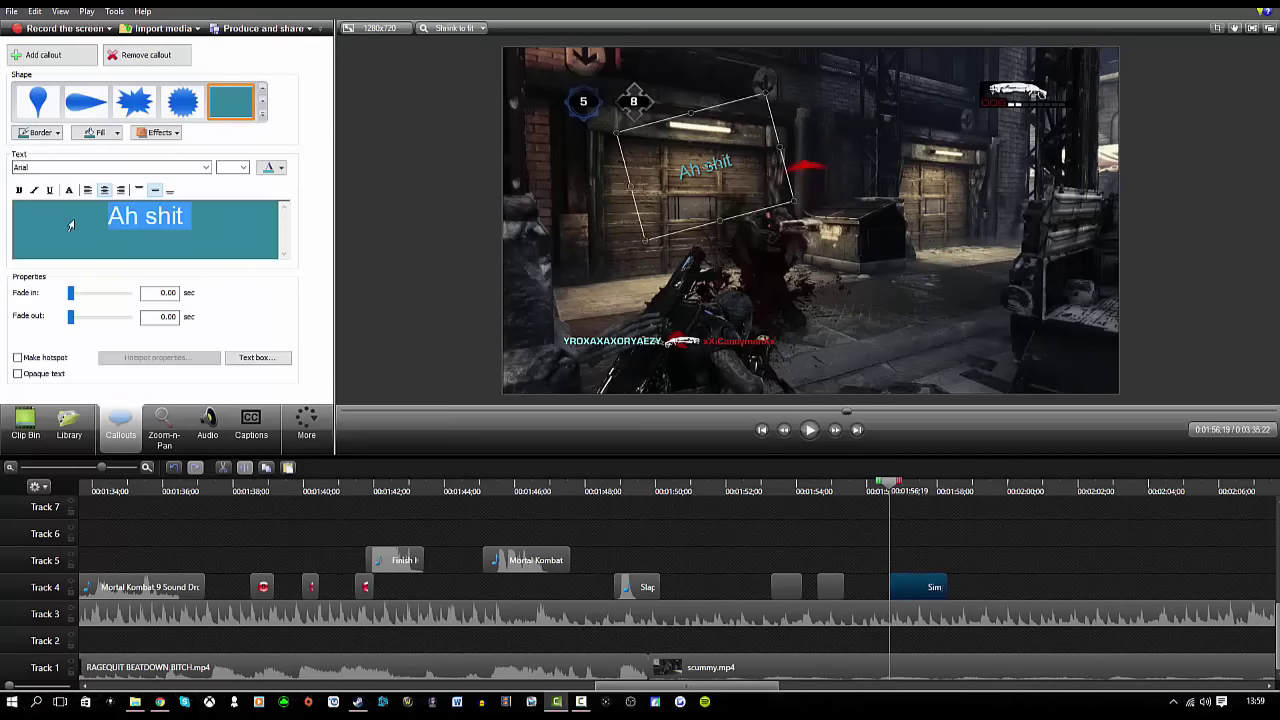
Set the callout part starting at 0:01:56 to read "Sit down there", adjust its tilt, and play on to about 0:01:57
{"action": "left_click_drag", "start_coordinate": [720, 163], "coordinate": [721, 166]}
{"action": "left_click", "coordinate": [810, 430]}
{"action": "left_click", "coordinate": [810, 430]}
{"action": "key", "text": "s"}
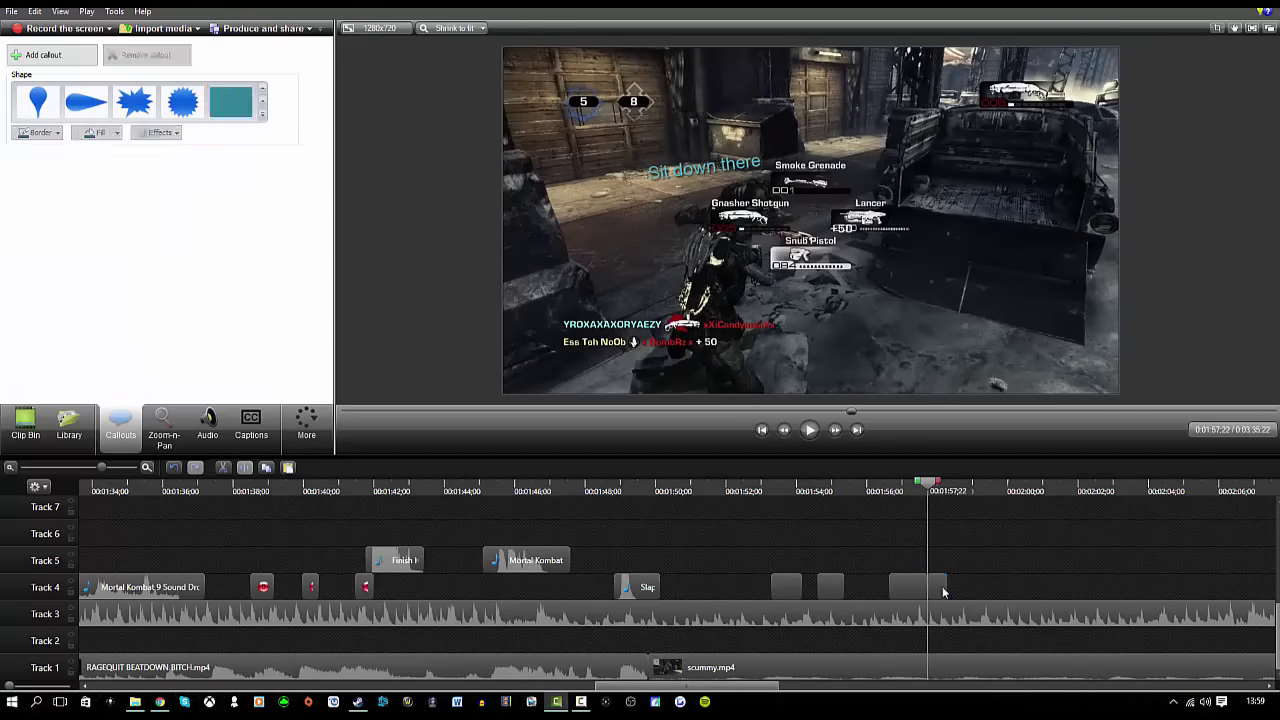
Extend the callout to about 0:01:59 and split it into "I'm old..." and "... I need a breather" parts from 0:01:57 and 0:01:58
{"action": "left_click_drag", "start_coordinate": [946, 590], "coordinate": [998, 590]}
{"action": "left_click_drag", "start_coordinate": [232, 222], "coordinate": [60, 241]}
{"action": "type", "text": "I'm old..."}
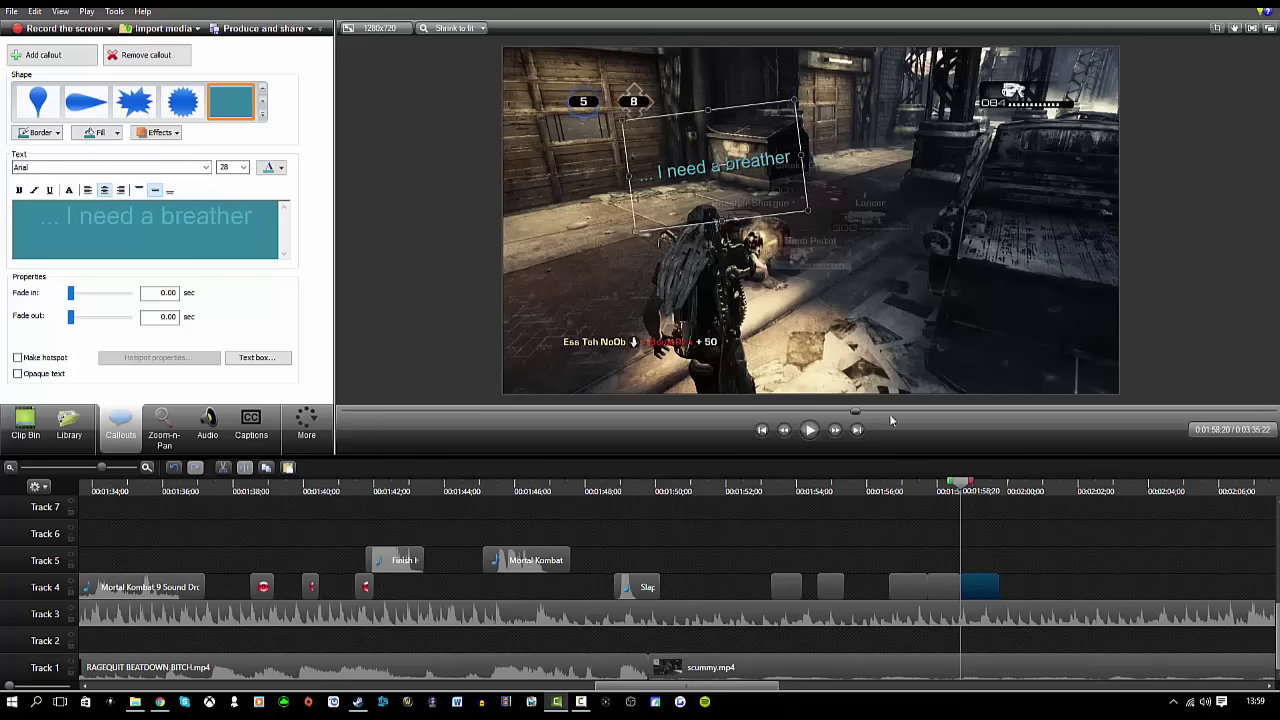
{"action": "left_click", "coordinate": [812, 433]}
{"action": "left_click", "coordinate": [814, 433]}
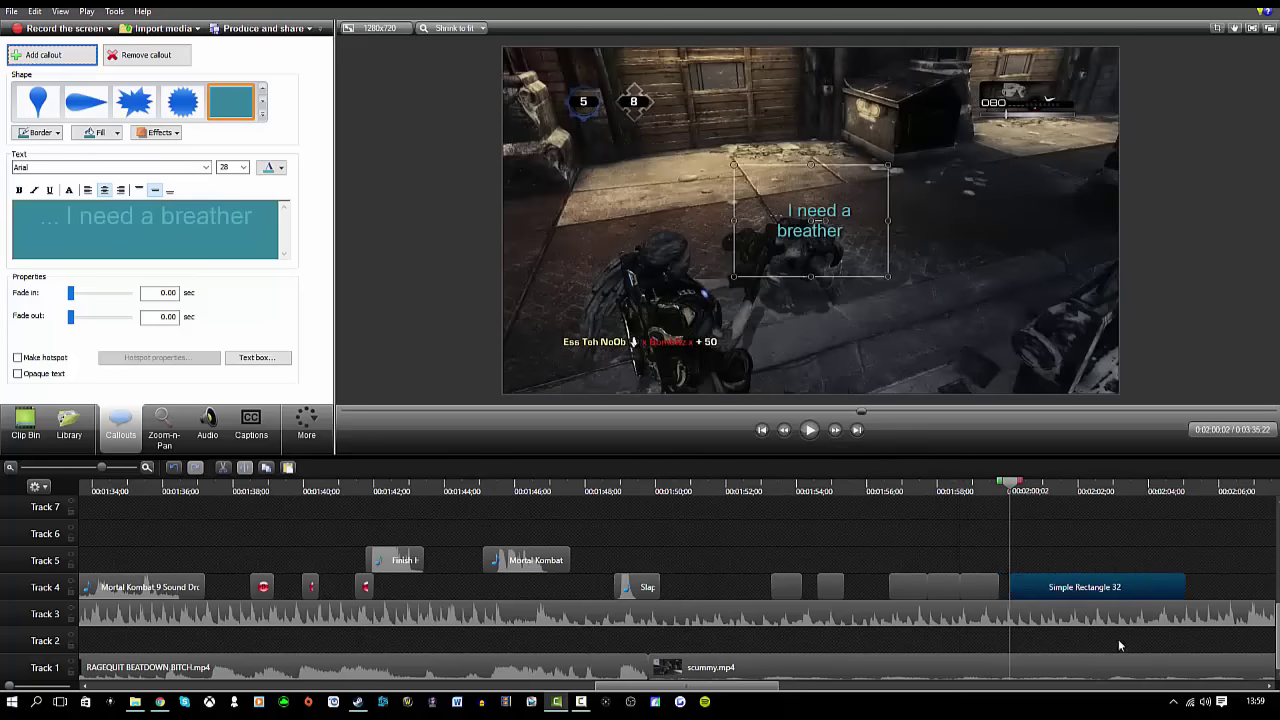
Change the new callout at 0:02:00 to read "*pant*" in white and tilt it over the downed character
{"action": "left_click_drag", "start_coordinate": [182, 216], "coordinate": [106, 218]}
{"action": "left_click", "coordinate": [280, 168]}
{"action": "left_click", "coordinate": [269, 197]}
{"action": "left_click_drag", "start_coordinate": [829, 221], "coordinate": [835, 231]}
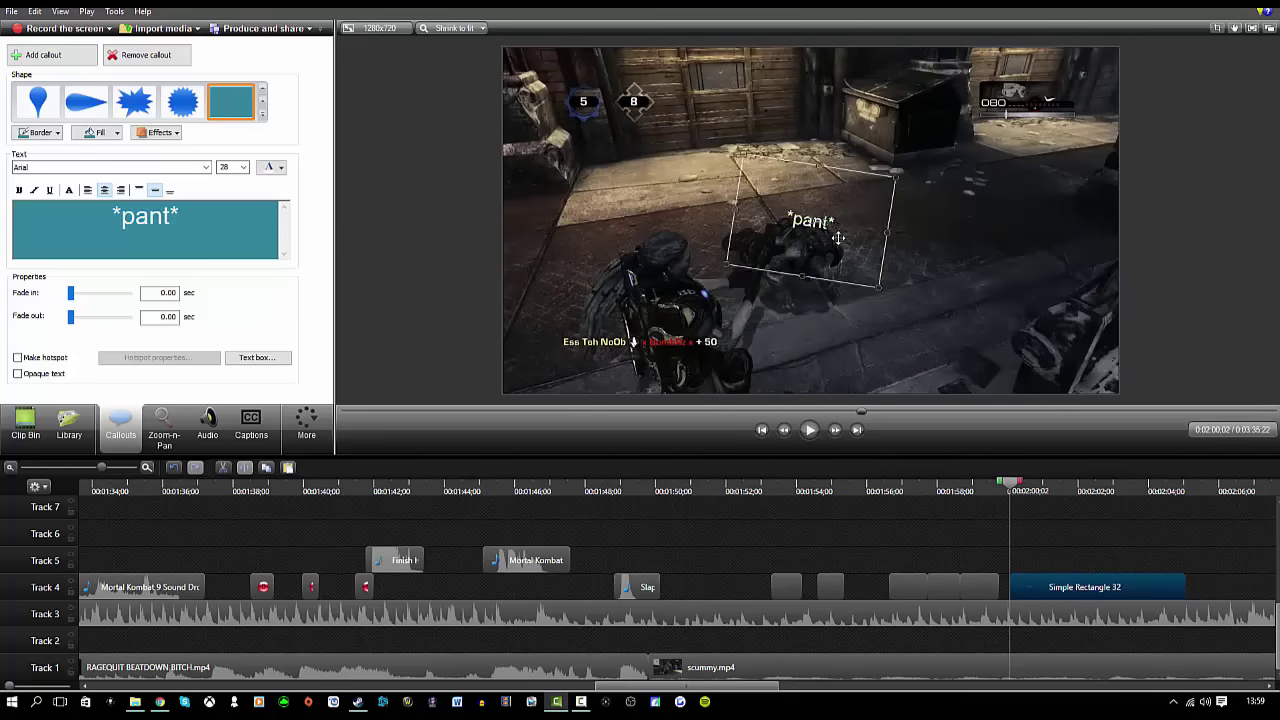
Move the "*pant*" callout to Track 5 at about 0:01:58 and shift "... I need a breather" to start at 0:01:58;29
{"action": "left_click", "coordinate": [891, 488]}
{"action": "left_click", "coordinate": [811, 432]}
{"action": "left_click", "coordinate": [811, 433]}
{"action": "left_click_drag", "start_coordinate": [1085, 587], "coordinate": [1087, 587]}
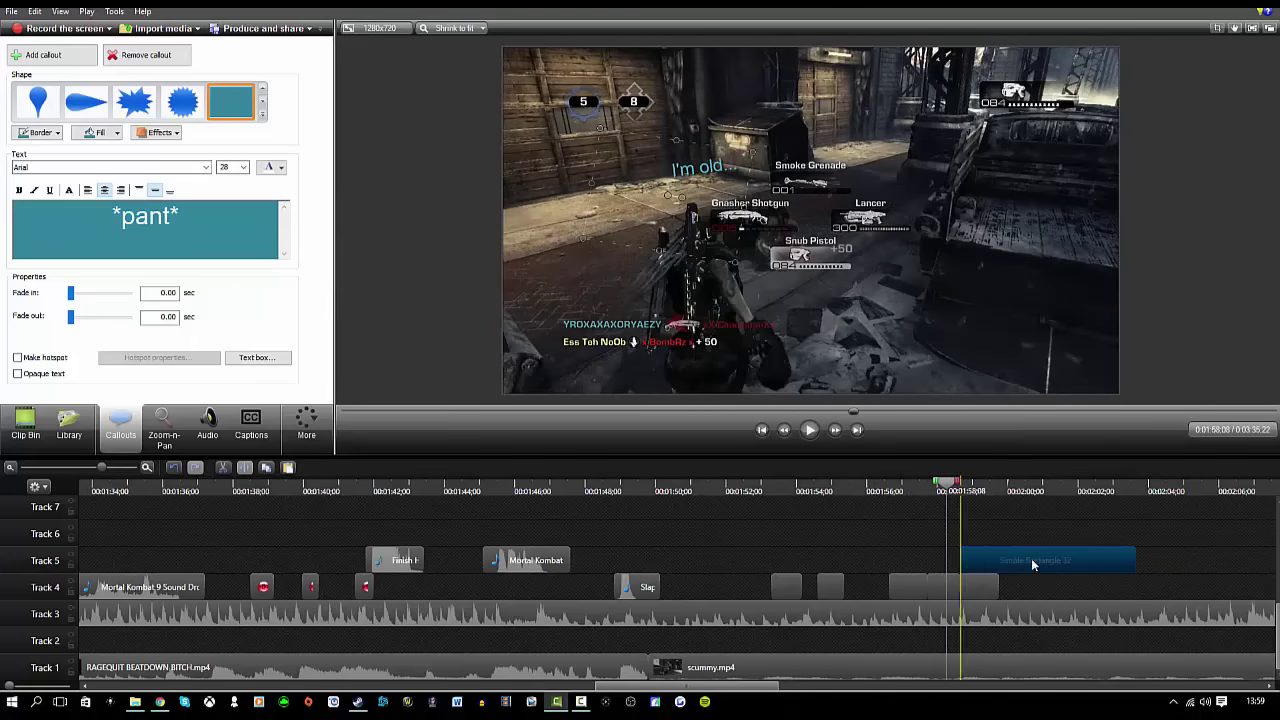
{"action": "left_click", "coordinate": [984, 562]}
{"action": "left_click_drag", "start_coordinate": [946, 484], "coordinate": [971, 484]}
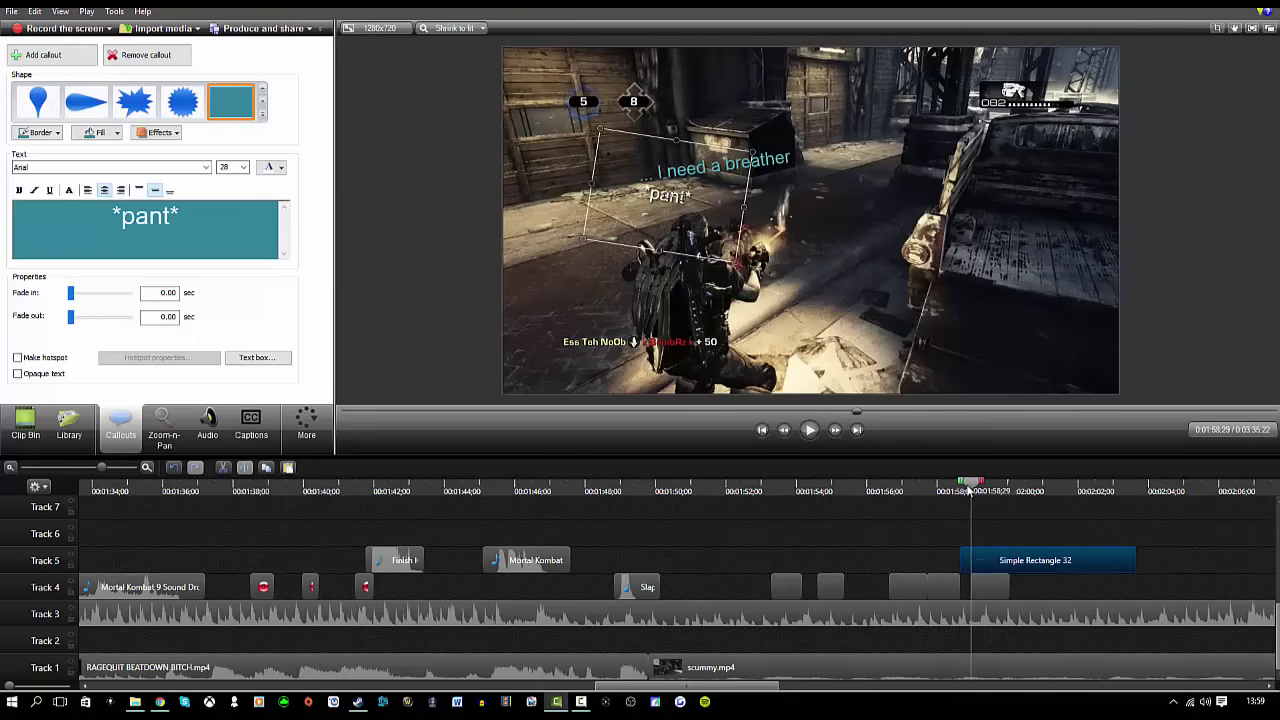
Split the "*pant*" callout on Track 5 at 0:01:58;29 and delete the remainder
{"action": "left_click", "coordinate": [245, 467]}
{"action": "right_click", "coordinate": [963, 565]}
{"action": "right_click", "coordinate": [1023, 567]}
{"action": "left_click", "coordinate": [1058, 407]}
Reposition and re-tilt the short "*pant*" callout above the character at about 0:01:58 and play it back
{"action": "left_click", "coordinate": [810, 430]}
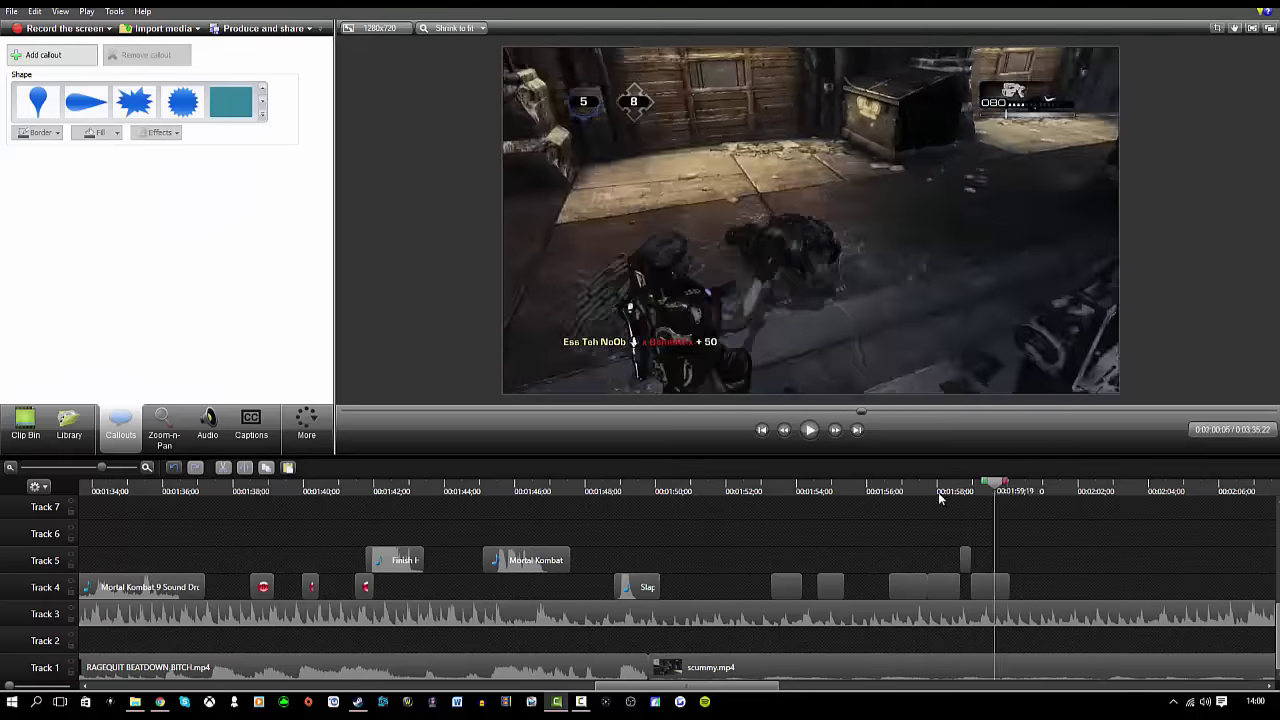
{"action": "left_click", "coordinate": [677, 197]}
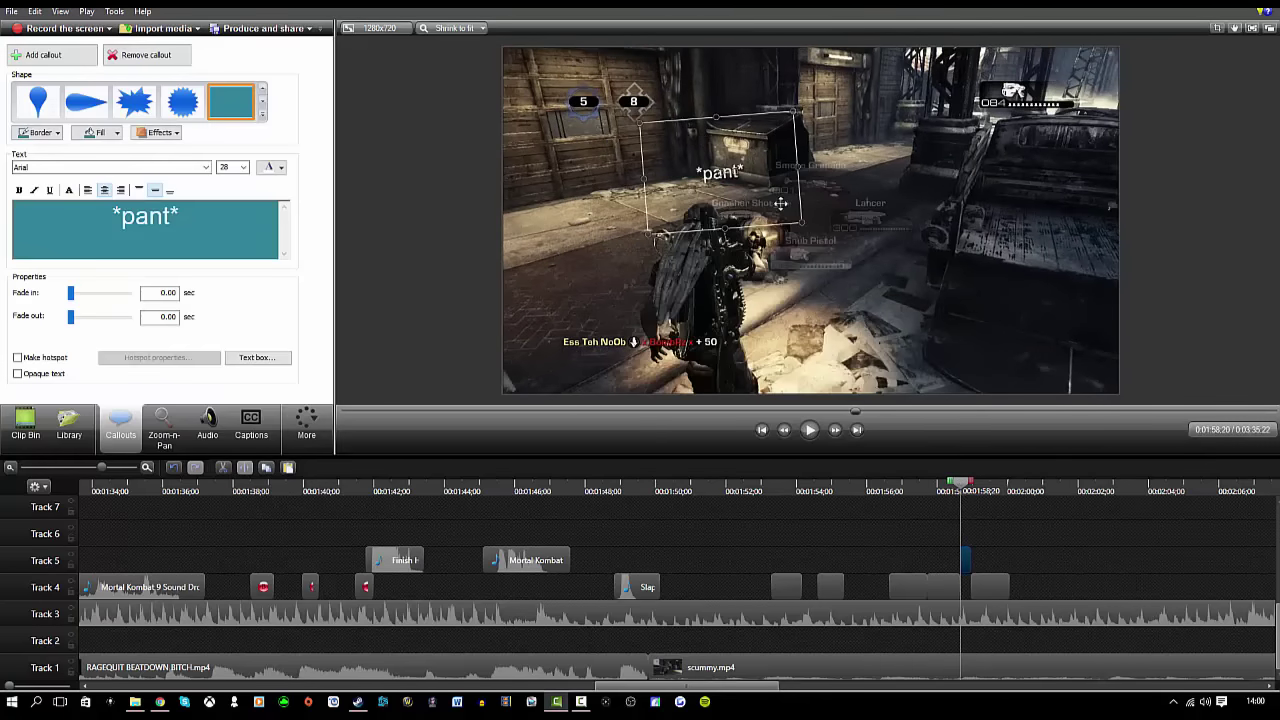
{"action": "left_click", "coordinate": [811, 431]}
{"action": "left_click", "coordinate": [811, 431]}
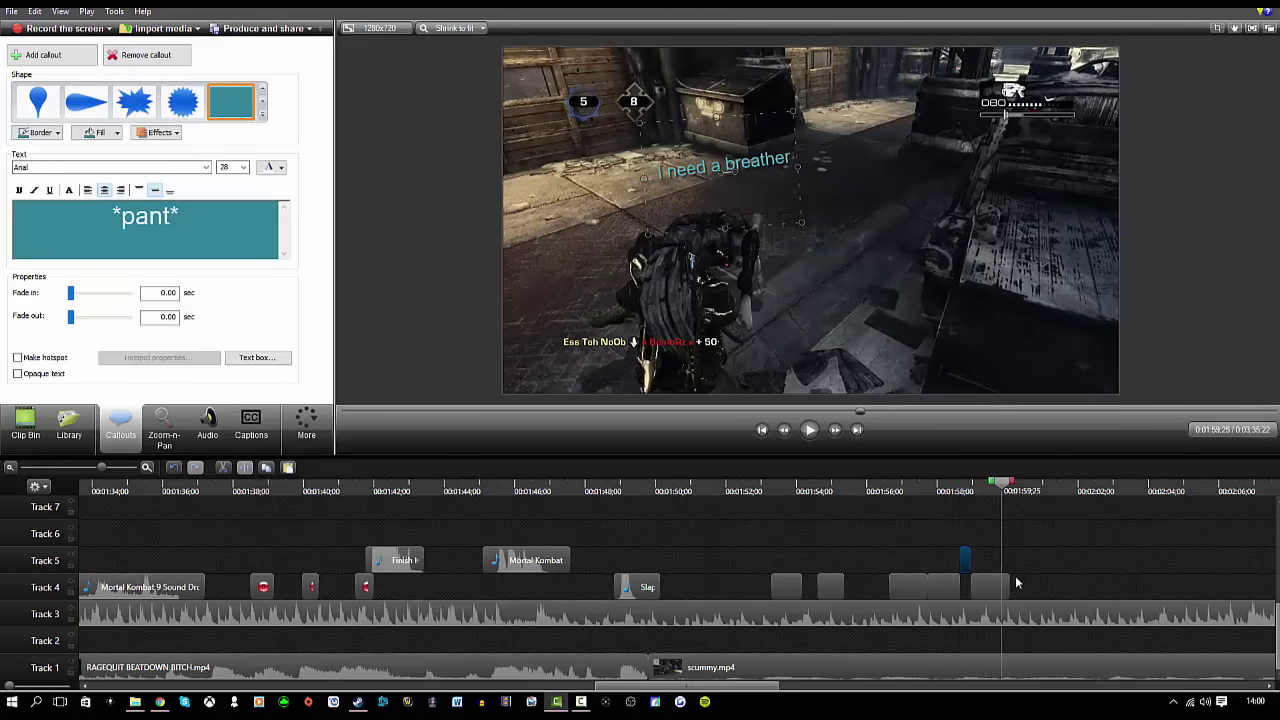
Paste two more short "*pant*" callouts on Track 4 at about 0:02:00 and 0:02:01, over the character
{"action": "left_click", "coordinate": [818, 435]}
{"action": "left_click", "coordinate": [820, 436]}
{"action": "key", "text": "ctrl+v"}
{"action": "left_click", "coordinate": [810, 430]}
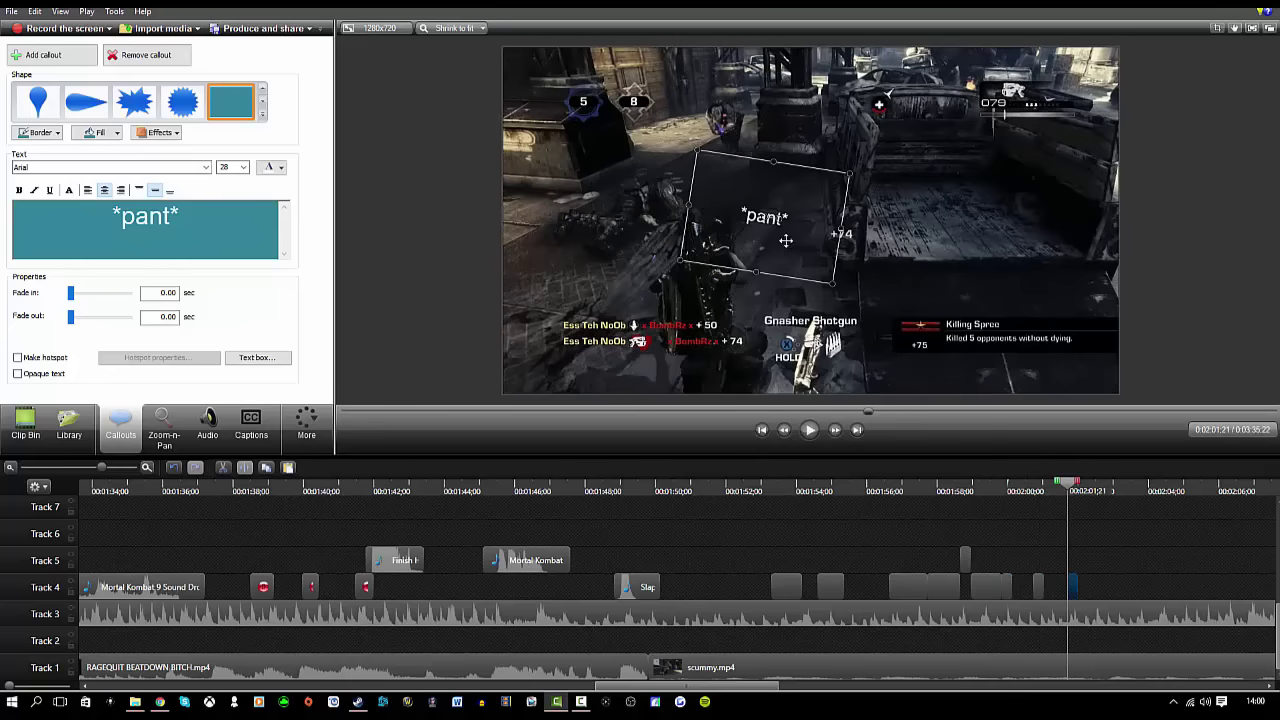
Add an aqua "OH SHIT!" callout on Track 4 at about 0:02:02, tilt it clockwise and move it beside the character
{"action": "left_click", "coordinate": [812, 432]}
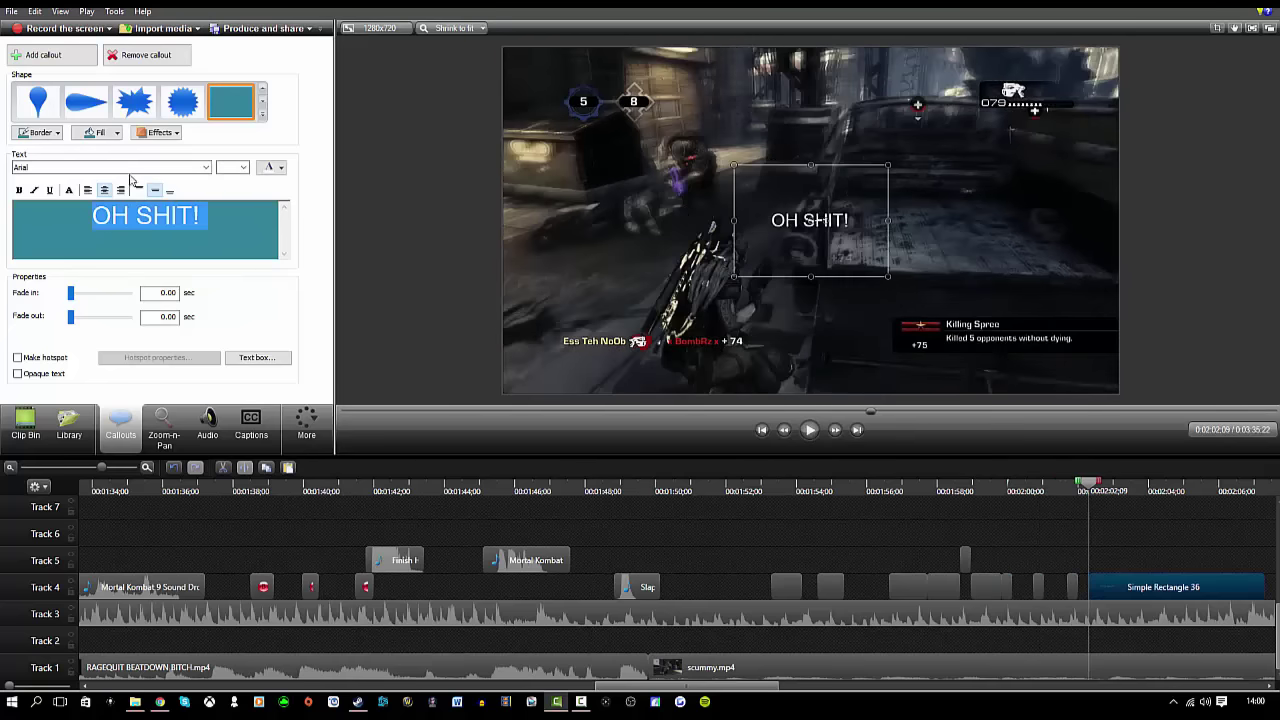
{"action": "left_click", "coordinate": [273, 168]}
{"action": "left_click", "coordinate": [338, 211]}
{"action": "left_click_drag", "start_coordinate": [824, 220], "coordinate": [848, 232]}
{"action": "left_click_drag", "start_coordinate": [811, 221], "coordinate": [774, 187]}
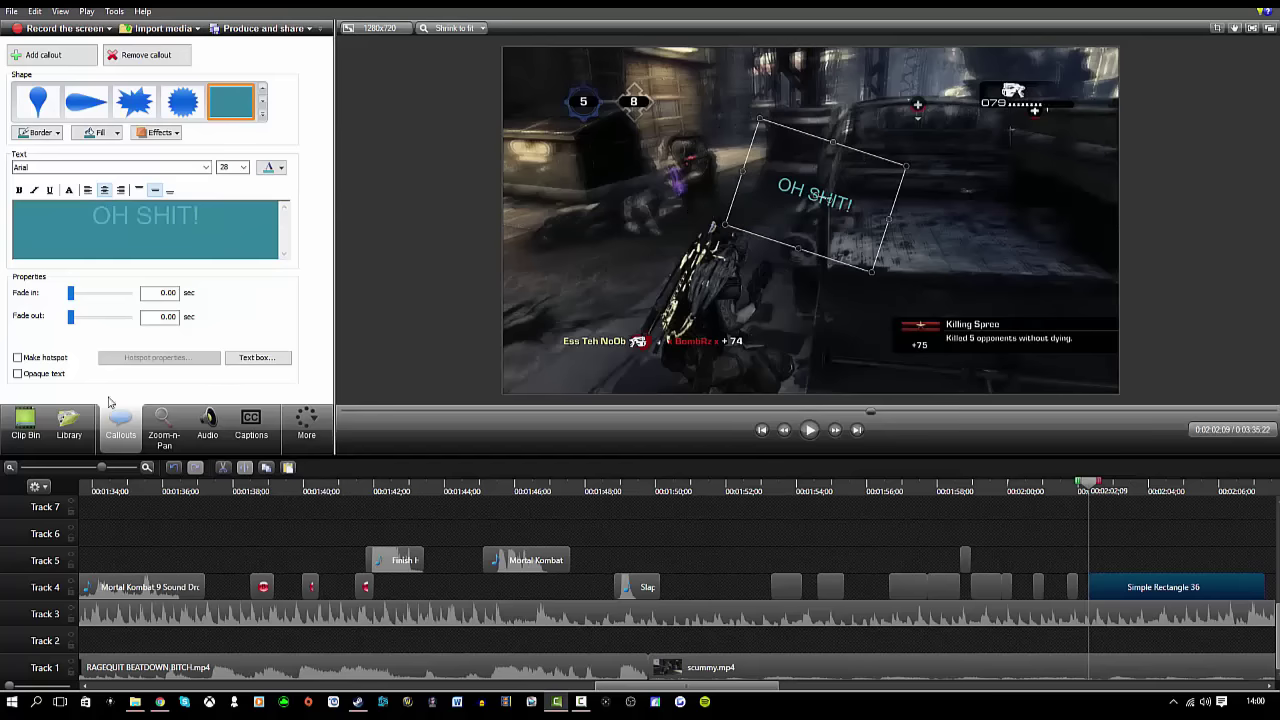
Add a red "!" callout at size 72 on Track 5 at about 0:02:02, tilted above the character's head
{"action": "left_click", "coordinate": [27, 424]}
{"action": "left_click", "coordinate": [130, 430]}
{"action": "left_click", "coordinate": [52, 56]}
{"action": "type", "text": "!"}
{"action": "left_click_drag", "start_coordinate": [36, 228], "coordinate": [302, 192]}
{"action": "left_click", "coordinate": [273, 168]}
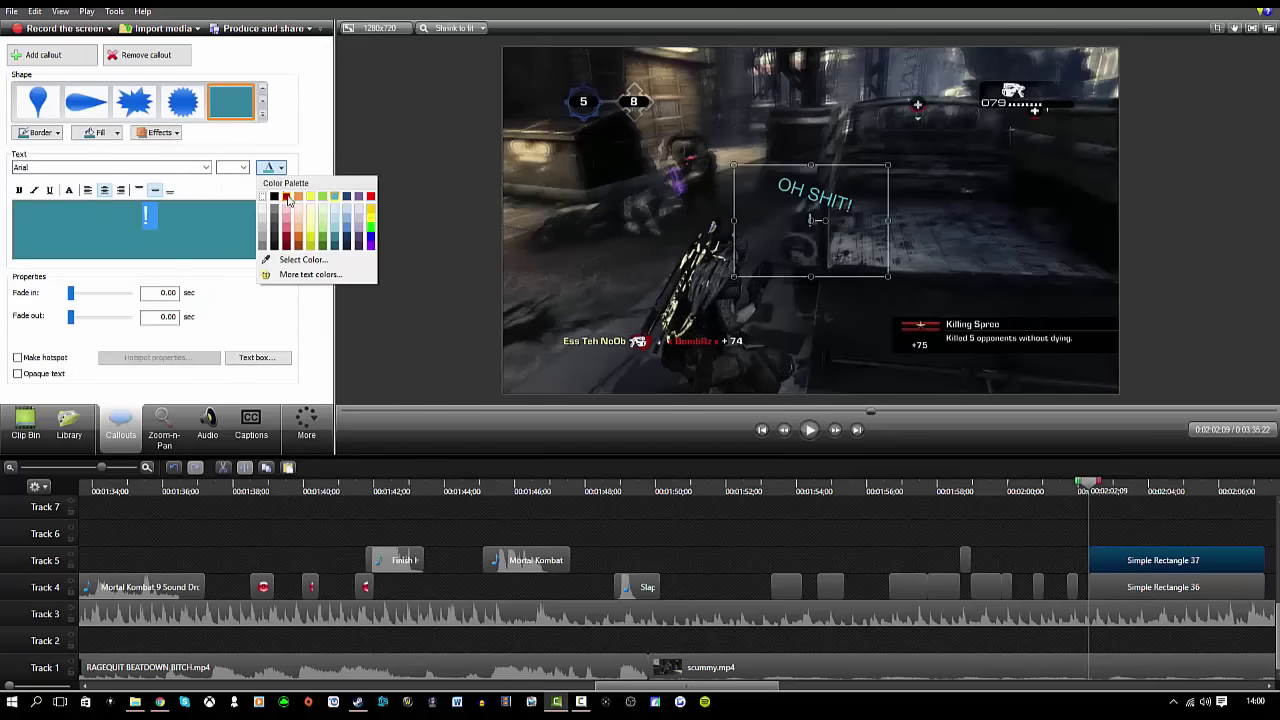
{"action": "left_click", "coordinate": [287, 197]}
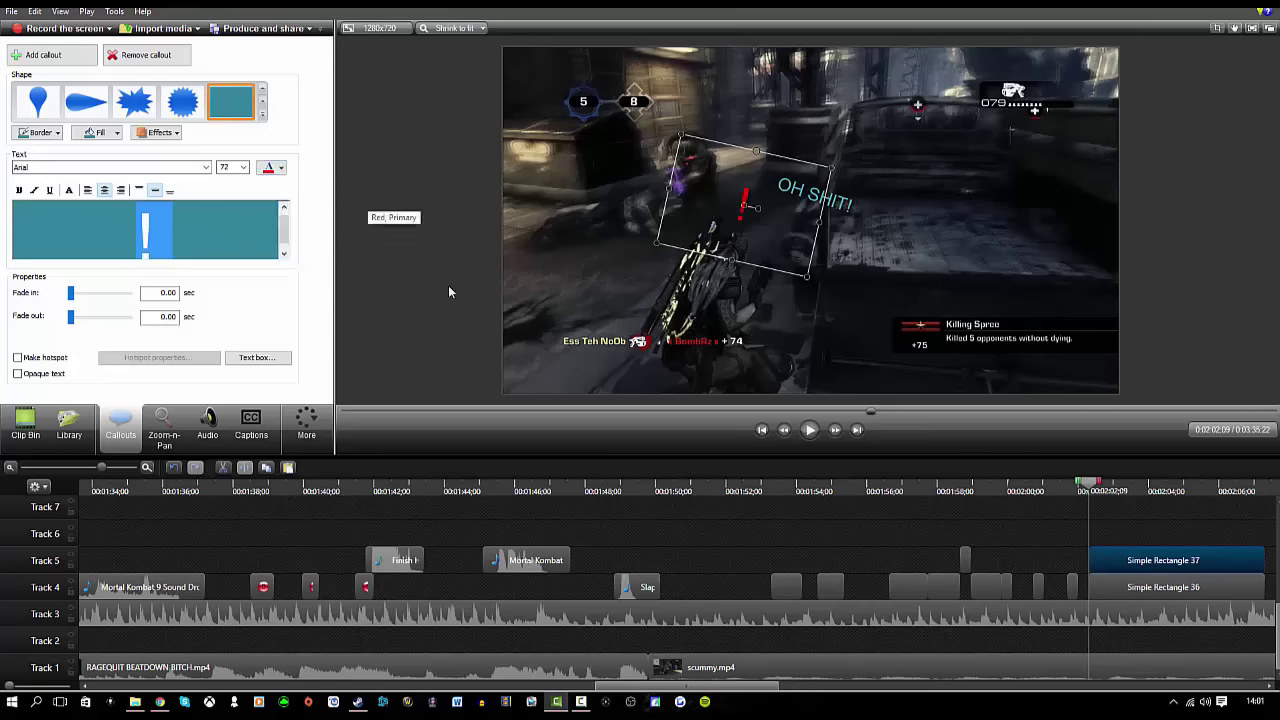
Place MGS Alert.mp3 on Track 6 at about 0:02:02 and play back to about 0:02:03
{"action": "left_click", "coordinate": [25, 420]}
{"action": "scroll", "coordinate": [173, 81], "scroll_direction": "down", "scroll_amount": 10}
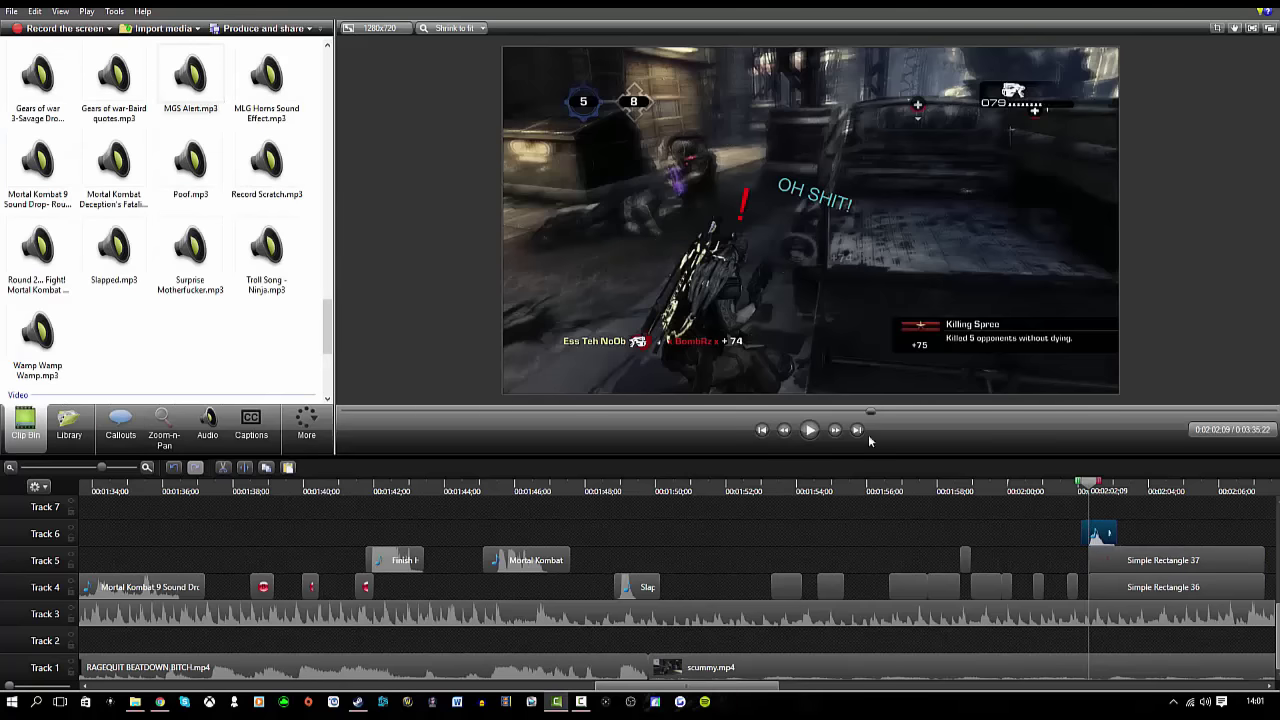
{"action": "left_click", "coordinate": [810, 430]}
Delete the leftover parts of the "!" and "OH SHIT!" callouts after about 0:02:03
{"action": "left_click_drag", "start_coordinate": [1130, 520], "coordinate": [1138, 580]}
{"action": "right_click", "coordinate": [1150, 583]}
{"action": "left_click", "coordinate": [1030, 442]}
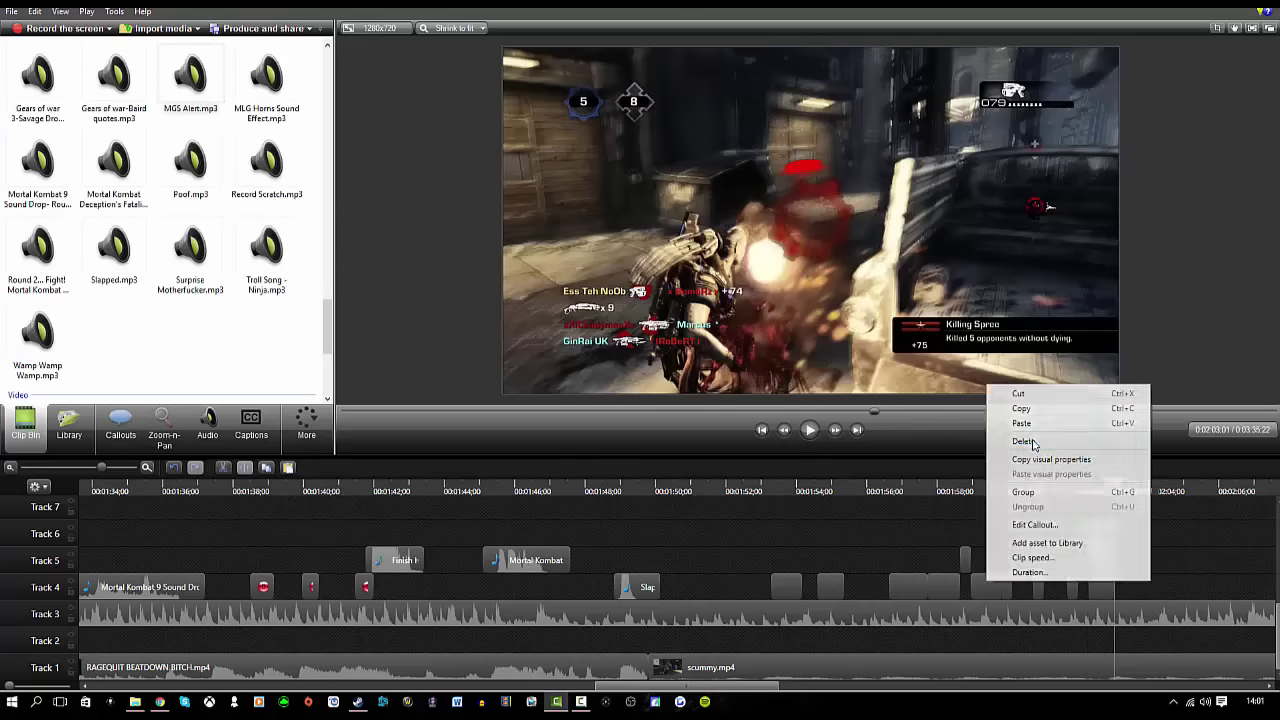
Switch to the web browser and search Google Images for transparent pictures of "SPONGEBOB"
{"action": "left_click", "coordinate": [160, 702]}
{"action": "left_click_drag", "start_coordinate": [180, 66], "coordinate": [25, 75]}
{"action": "type", "text": "SPONGEBOB"}
{"action": "key", "text": "Return"}
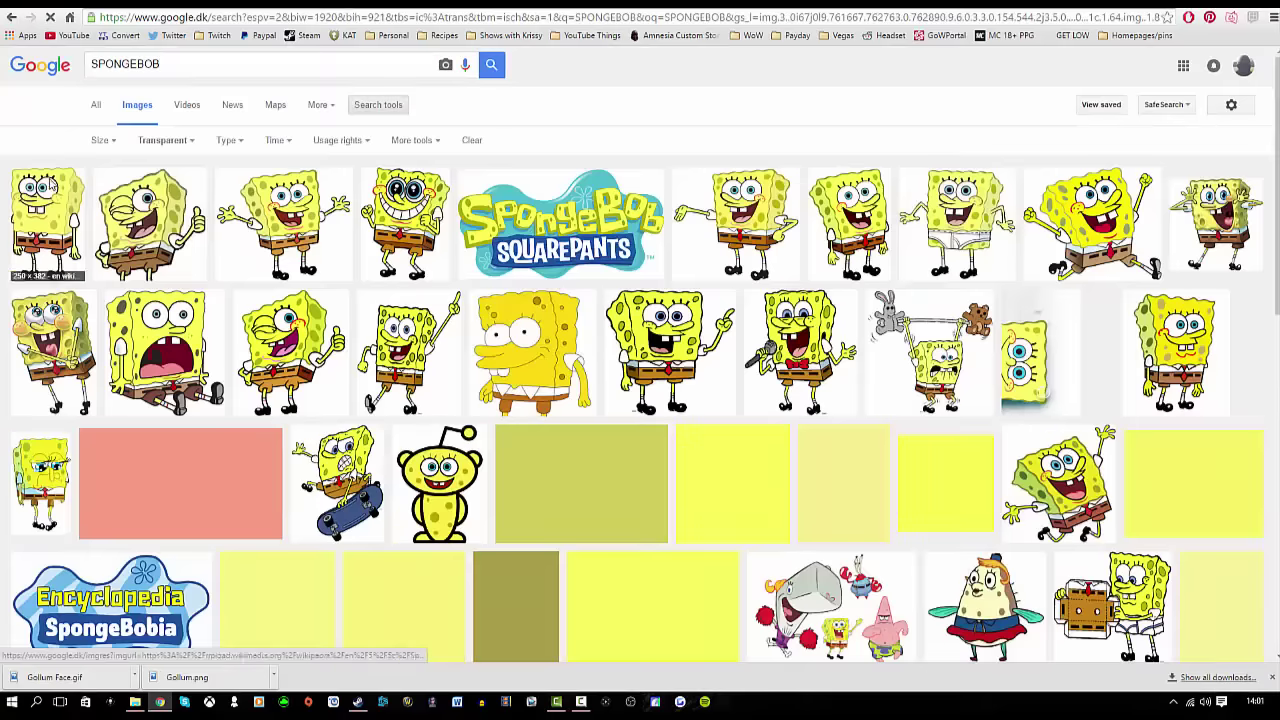
Save the widely grinning SpongeBob image as a PNG named Spongebob in the pictures folder
{"action": "left_click", "coordinate": [406, 216]}
{"action": "right_click", "coordinate": [436, 345]}
{"action": "left_click", "coordinate": [470, 468]}
{"action": "type", "text": "SPONGEBOB"}
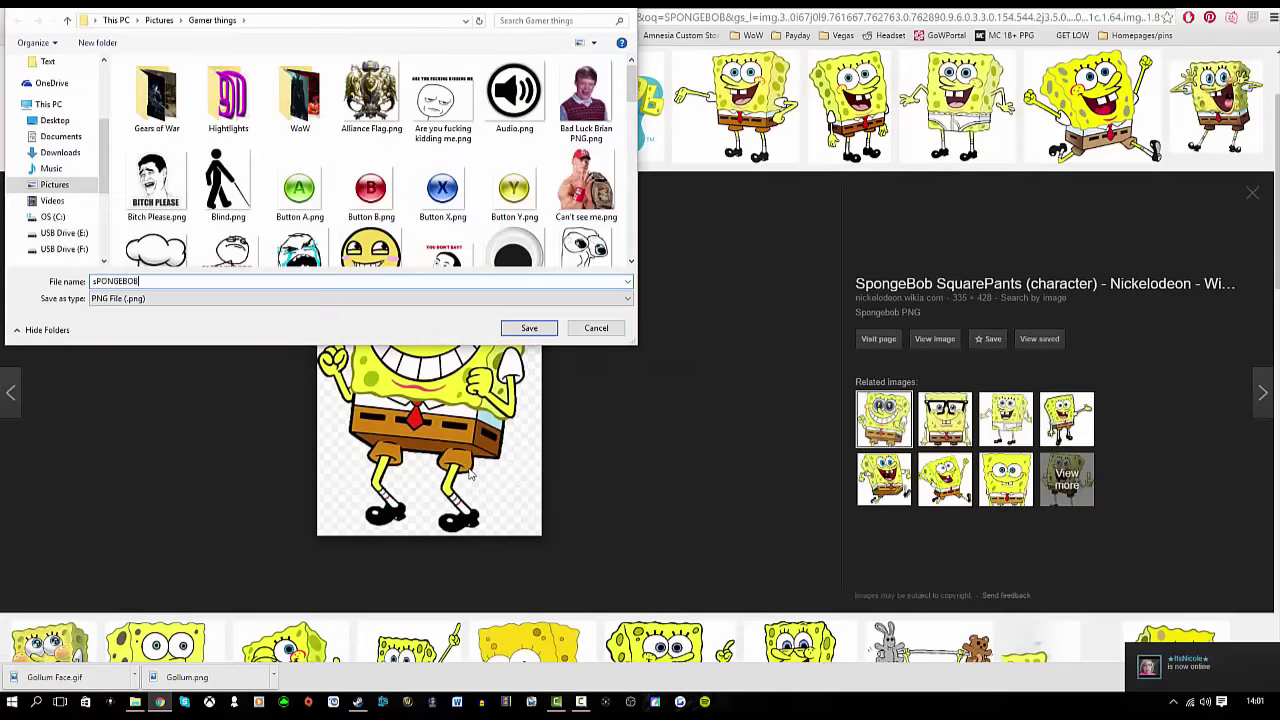
{"action": "key", "text": "Return"}
Switch back to Camtasia and import Spongebob.png from the Pictures folder
{"action": "left_click", "coordinate": [557, 702]}
{"action": "scroll", "coordinate": [201, 174], "scroll_direction": "up", "scroll_amount": 6}
{"action": "left_click", "coordinate": [147, 27]}
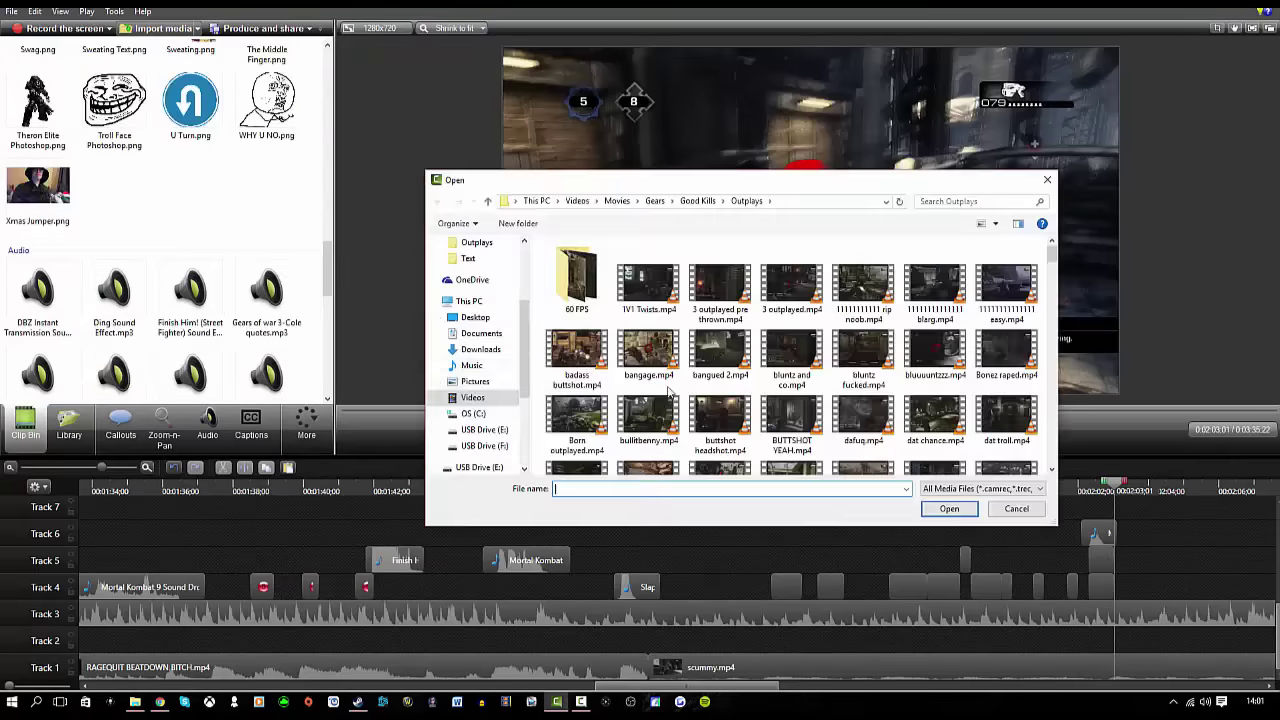
{"action": "left_click", "coordinate": [471, 379]}
{"action": "double_click", "coordinate": [578, 275]}
{"action": "scroll", "coordinate": [790, 418], "scroll_direction": "down", "scroll_amount": 5}
{"action": "scroll", "coordinate": [790, 415], "scroll_direction": "down", "scroll_amount": 8}
{"action": "double_click", "coordinate": [716, 336]}
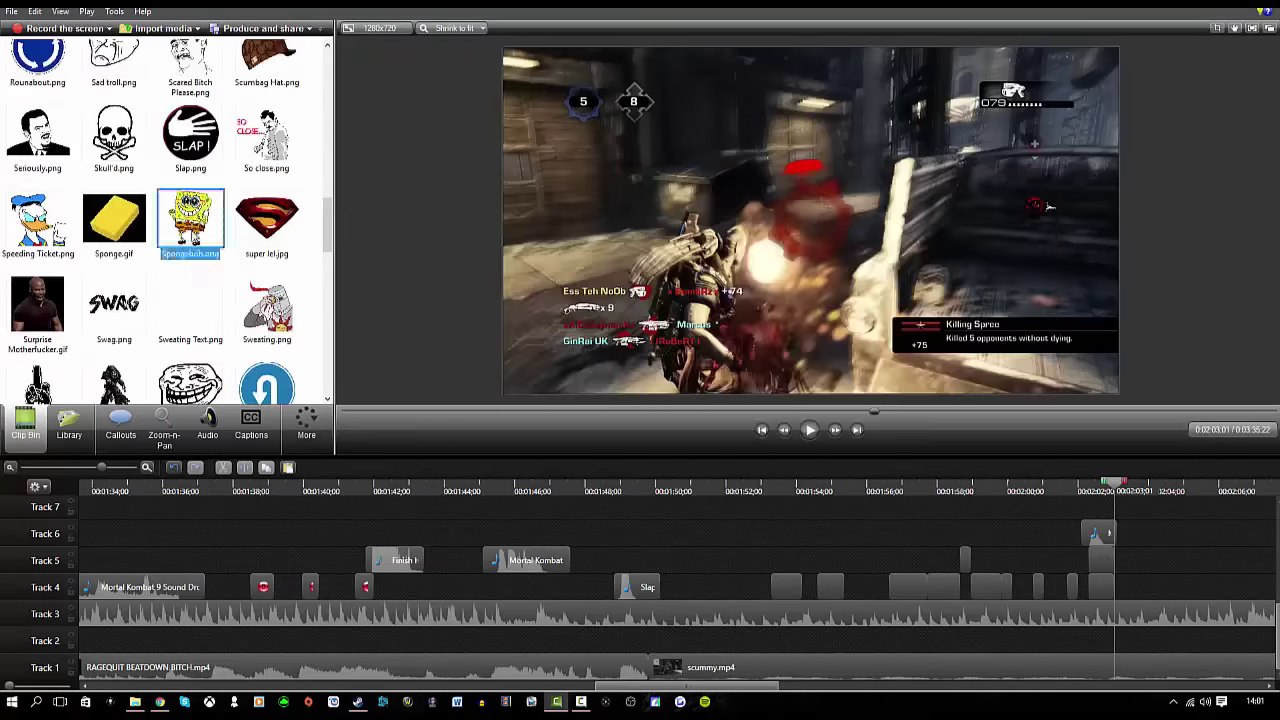
Place Spongebob.png on Track 4 at about 0:02:03, move it toward the frame's right edge, and play it back
{"action": "left_click_drag", "start_coordinate": [190, 230], "coordinate": [1122, 587]}
{"action": "left_click_drag", "start_coordinate": [812, 228], "coordinate": [1026, 228]}
{"action": "scroll", "coordinate": [1105, 557], "scroll_direction": "up", "scroll_amount": 2}
{"action": "left_click", "coordinate": [810, 429]}
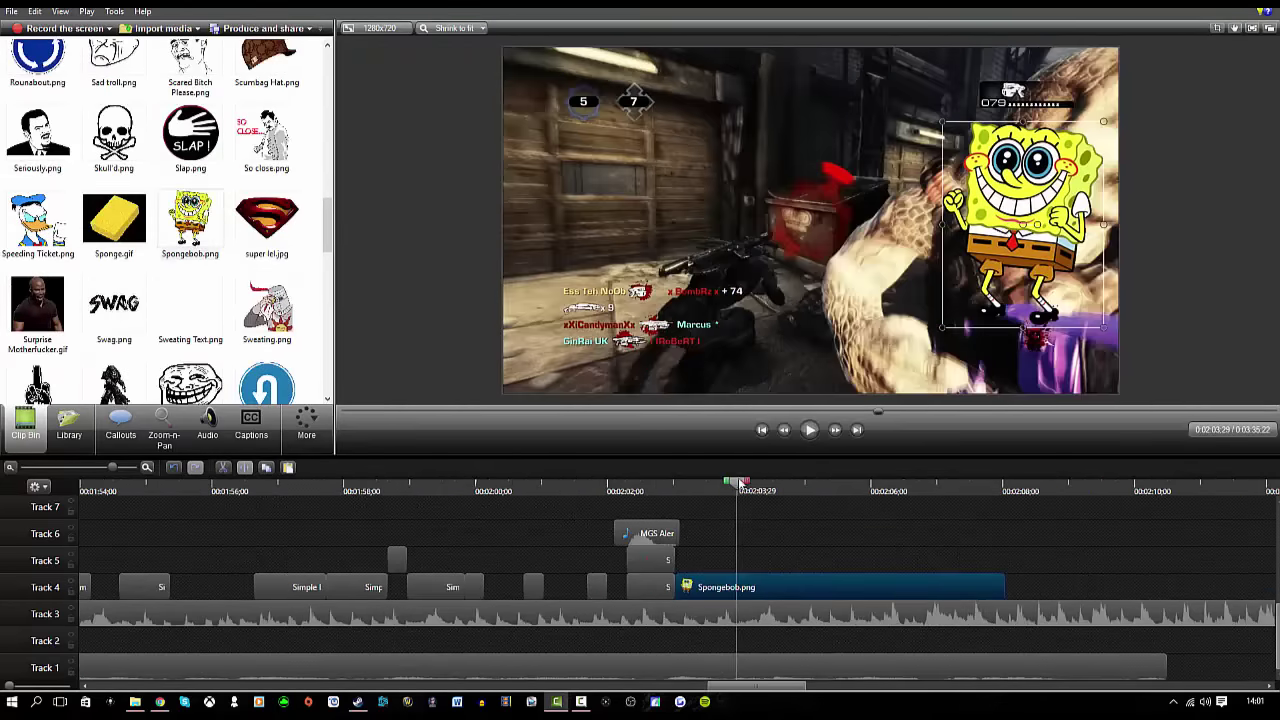
{"action": "left_click", "coordinate": [810, 429]}
{"action": "left_click", "coordinate": [680, 487]}
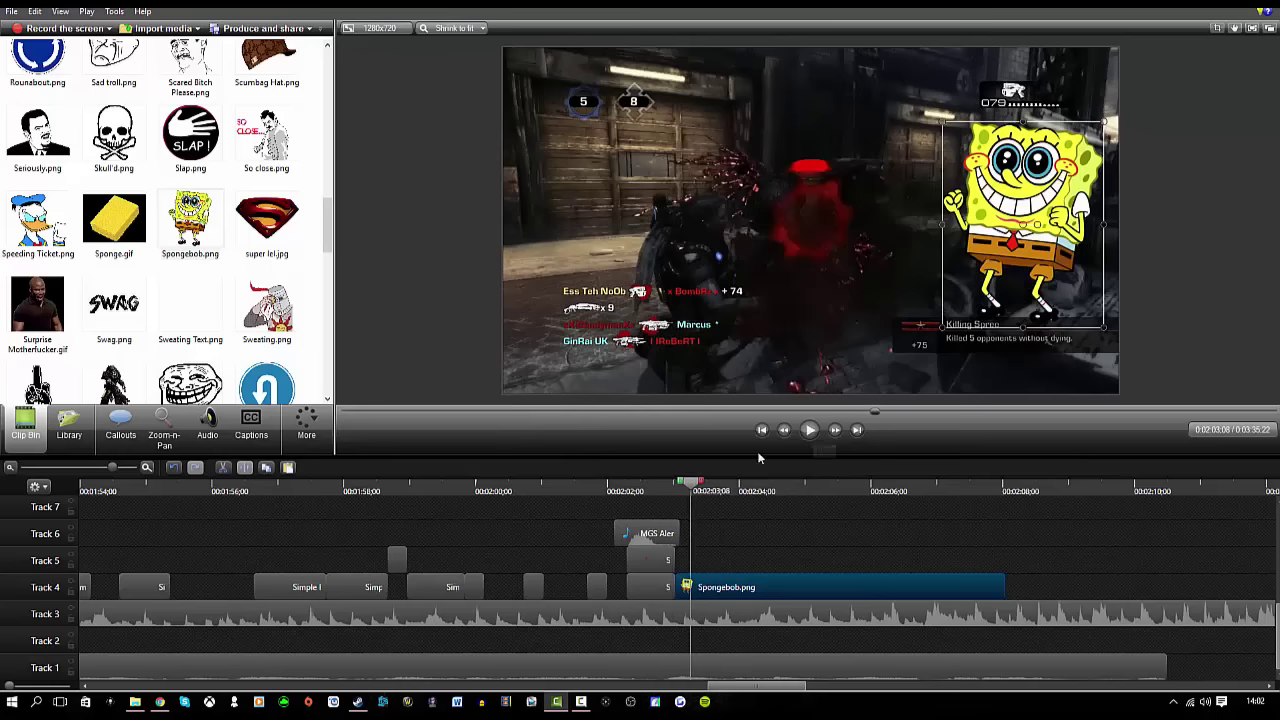
Place Button B.png on Track 5 at about 0:02:03, centre it in the frame, and play it back
{"action": "scroll", "coordinate": [150, 220], "scroll_direction": "up", "scroll_amount": 10}
{"action": "left_click_drag", "start_coordinate": [38, 255], "coordinate": [733, 565]}
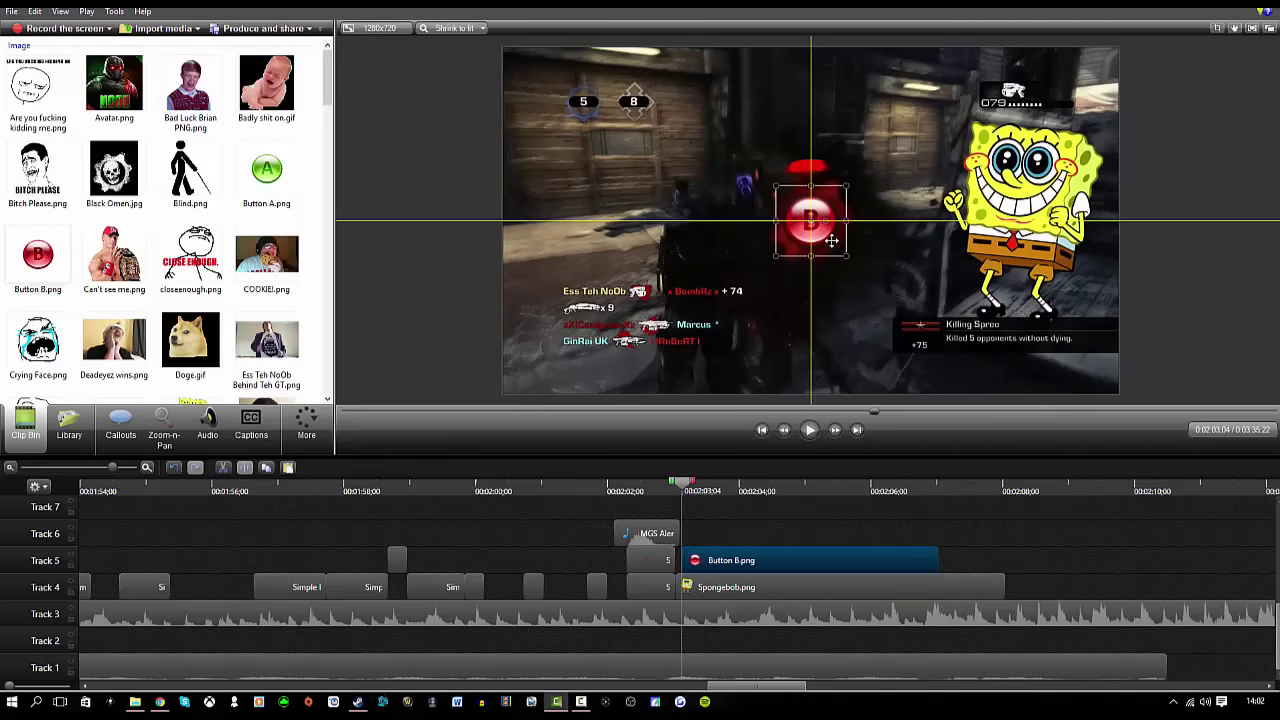
{"action": "left_click", "coordinate": [814, 430]}
{"action": "left_click", "coordinate": [814, 430]}
Split Button B.png on Track 5 just before 0:02:04 and copy its short first part
{"action": "left_click", "coordinate": [723, 559]}
{"action": "key", "text": "s"}
{"action": "right_click", "coordinate": [714, 559]}
{"action": "left_click", "coordinate": [749, 386]}
Paste the short Button B.png on Track 6 at about 0:02:04, delete the leftover Track 5 part, and play it back
{"action": "left_click", "coordinate": [811, 430]}
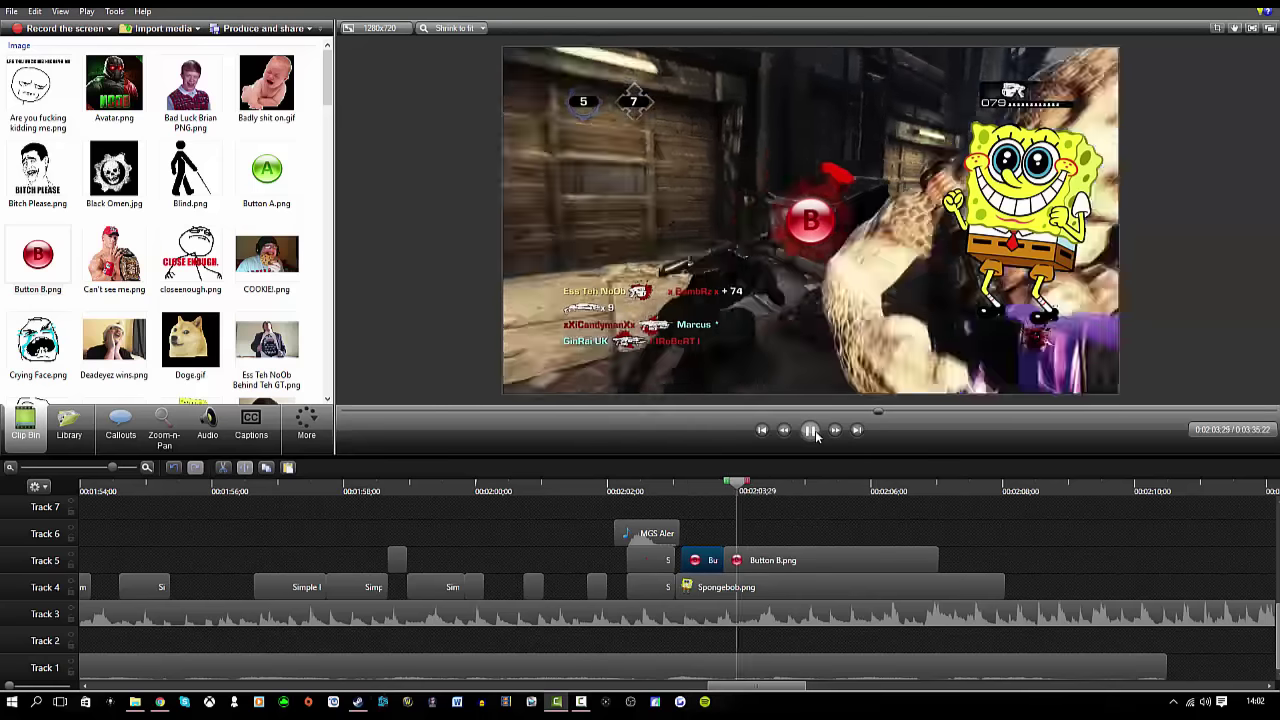
{"action": "left_click", "coordinate": [811, 431]}
{"action": "left_click_drag", "start_coordinate": [787, 487], "coordinate": [782, 487]}
{"action": "key", "text": "ctrl+v"}
{"action": "right_click", "coordinate": [792, 558]}
{"action": "left_click", "coordinate": [815, 403]}
{"action": "left_click", "coordinate": [809, 431]}
{"action": "left_click", "coordinate": [809, 431]}
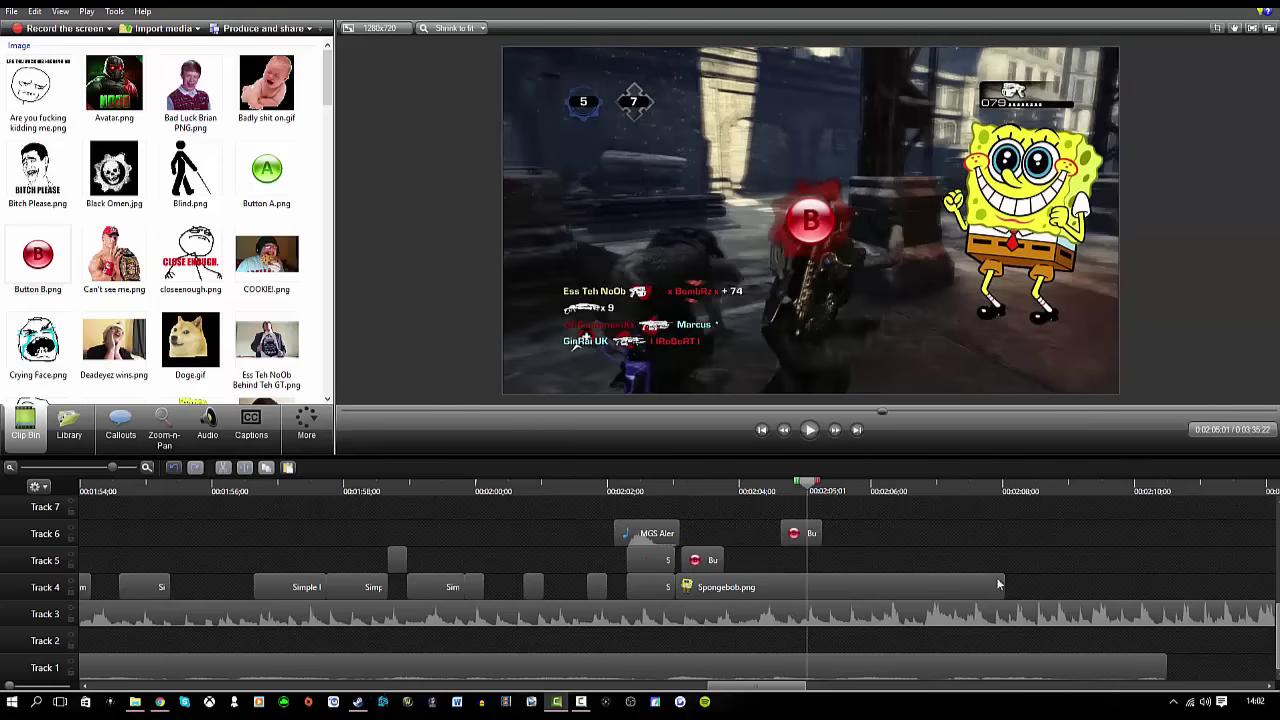
Shorten Spongebob.png to end near 0:02:04, move it to Track 7 at about 0:02:03, and play it back
{"action": "left_click_drag", "start_coordinate": [1002, 585], "coordinate": [739, 585]}
{"action": "left_click", "coordinate": [644, 491]}
{"action": "left_click", "coordinate": [810, 431]}
{"action": "left_click", "coordinate": [810, 431]}
{"action": "left_click_drag", "start_coordinate": [702, 484], "coordinate": [671, 486]}
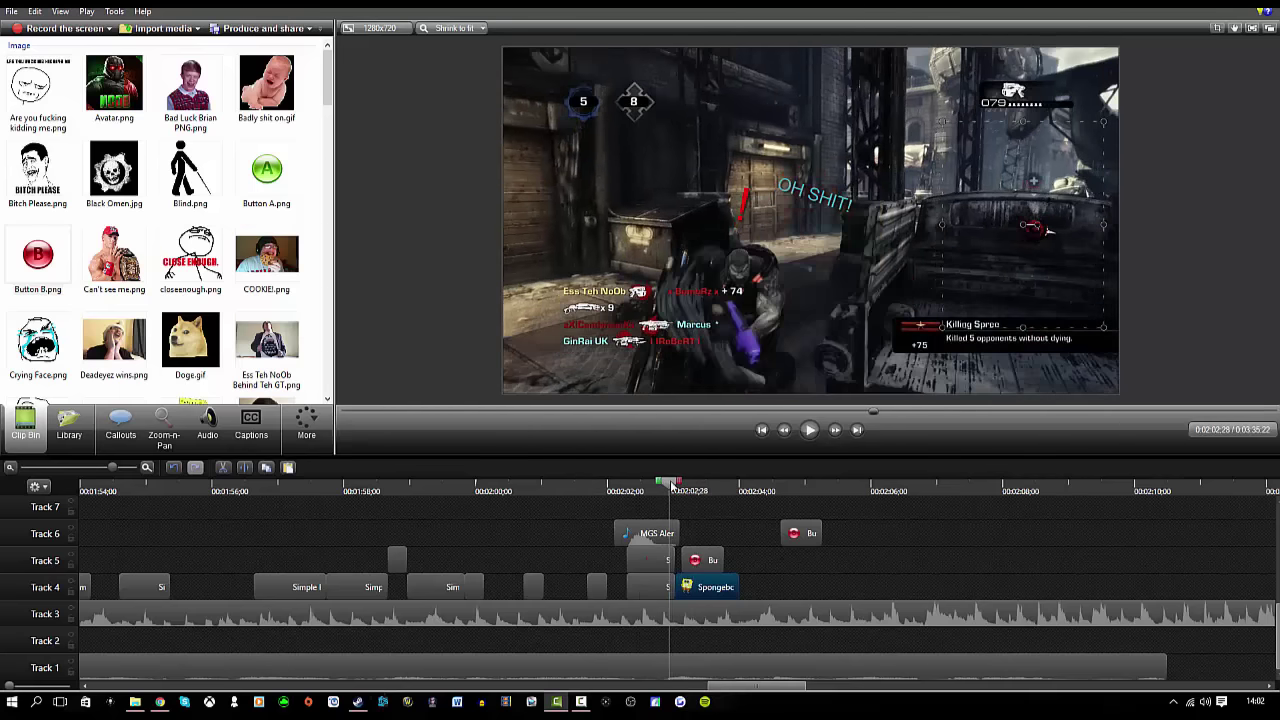
{"action": "left_click_drag", "start_coordinate": [695, 583], "coordinate": [693, 516]}
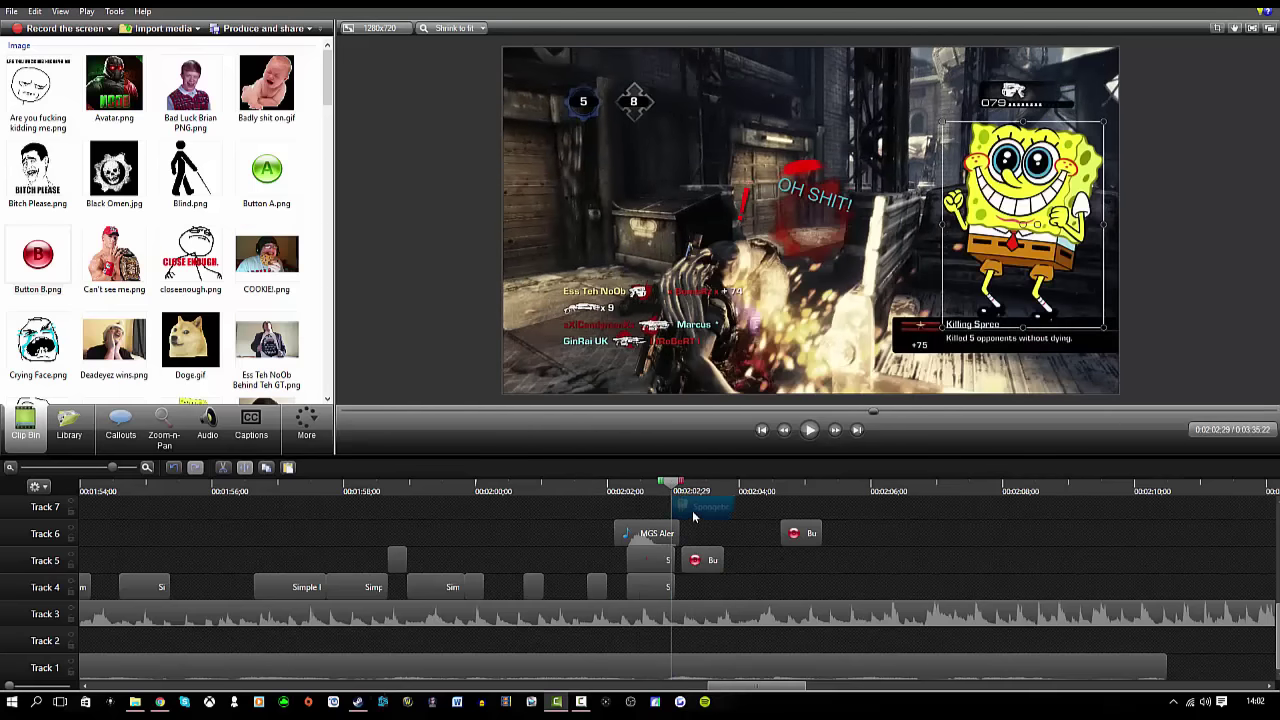
{"action": "left_click", "coordinate": [809, 431]}
{"action": "left_click", "coordinate": [811, 430]}
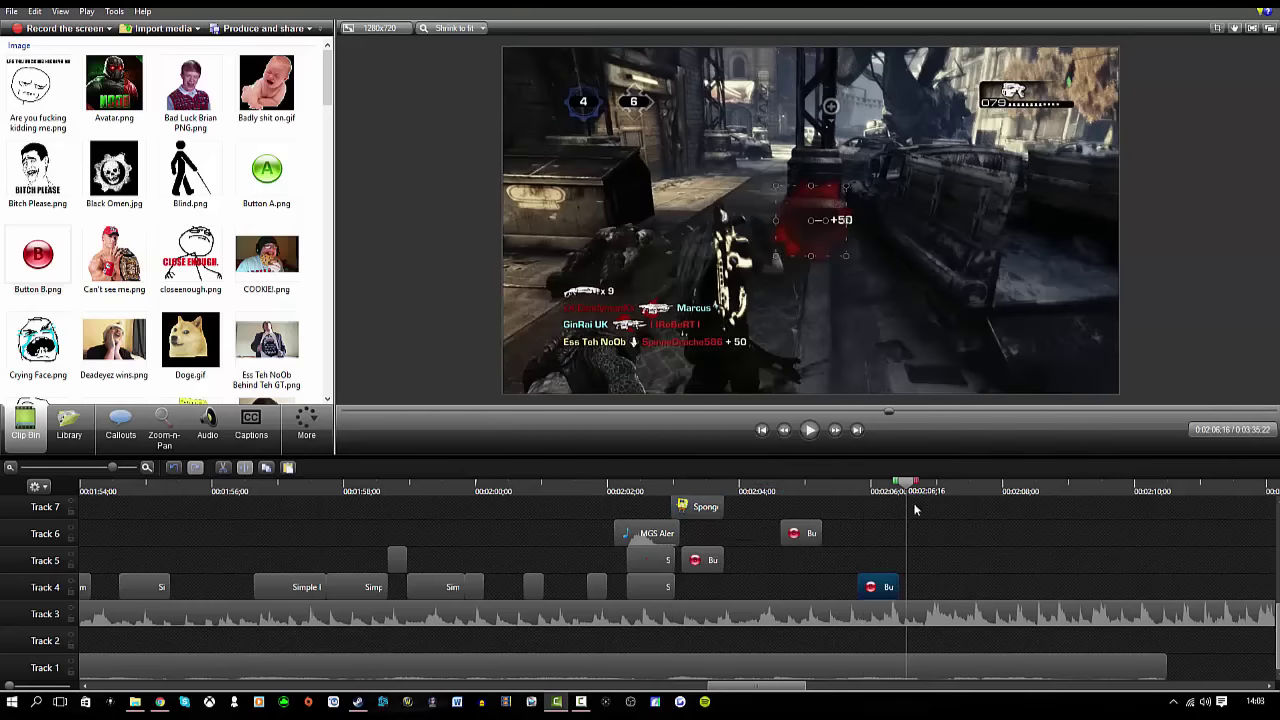
{"action": "scroll", "coordinate": [195, 322], "scroll_direction": "down", "scroll_amount": 10}
{"action": "scroll", "coordinate": [170, 347], "scroll_direction": "down", "scroll_amount": 3}
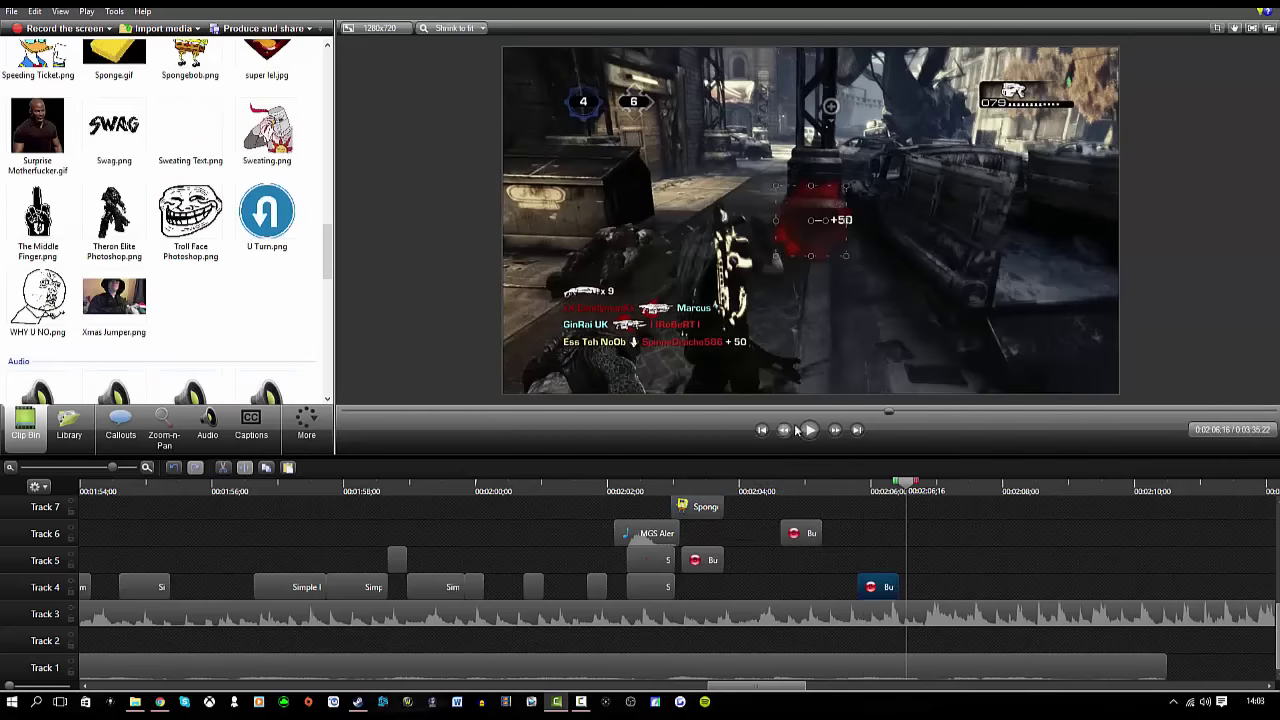
{"action": "right_click", "coordinate": [657, 582]}
{"action": "left_click", "coordinate": [695, 405]}
{"action": "key", "text": "ctrl+v"}
{"action": "right_click", "coordinate": [931, 575]}
{"action": "left_click", "coordinate": [968, 415]}
{"action": "right_click", "coordinate": [929, 584]}
{"action": "left_click", "coordinate": [962, 437]}
Copy the *pant* callout from Track 4 and paste repeated copies on Track 4 between about 0:02:06:16 and 0:02:08:21, varying their position
{"action": "left_click", "coordinate": [538, 585]}
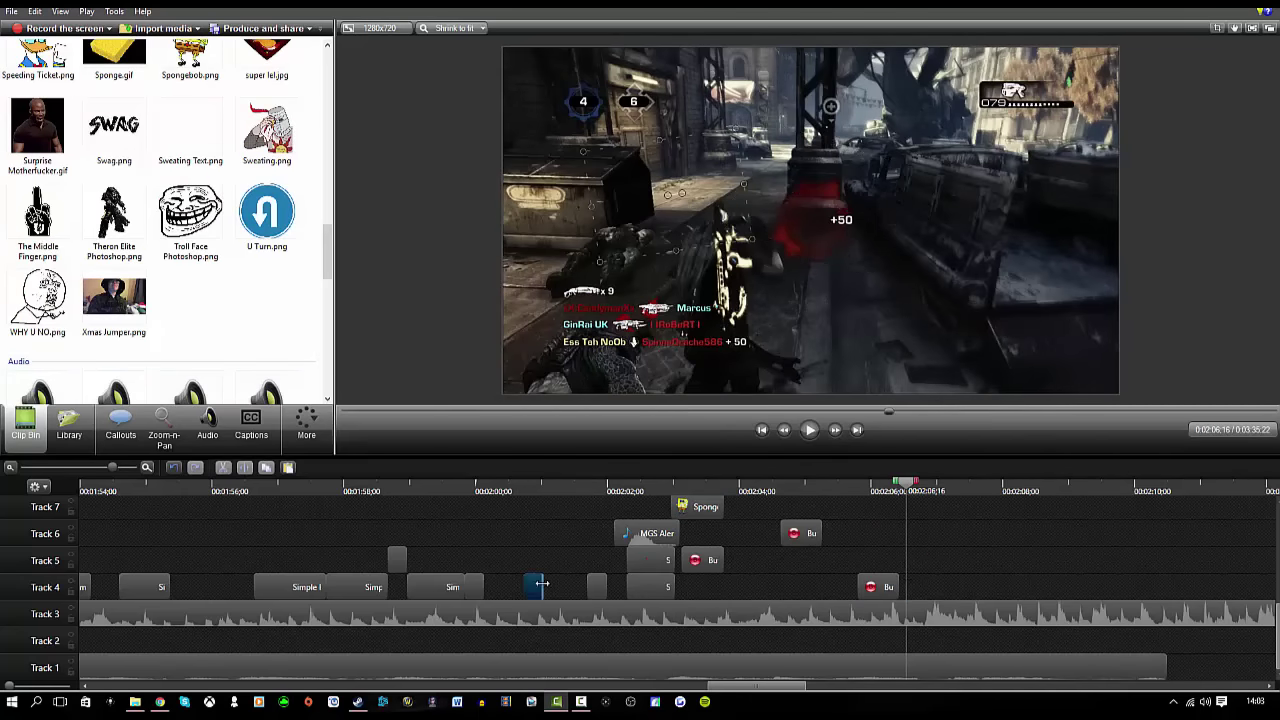
{"action": "left_click", "coordinate": [812, 436]}
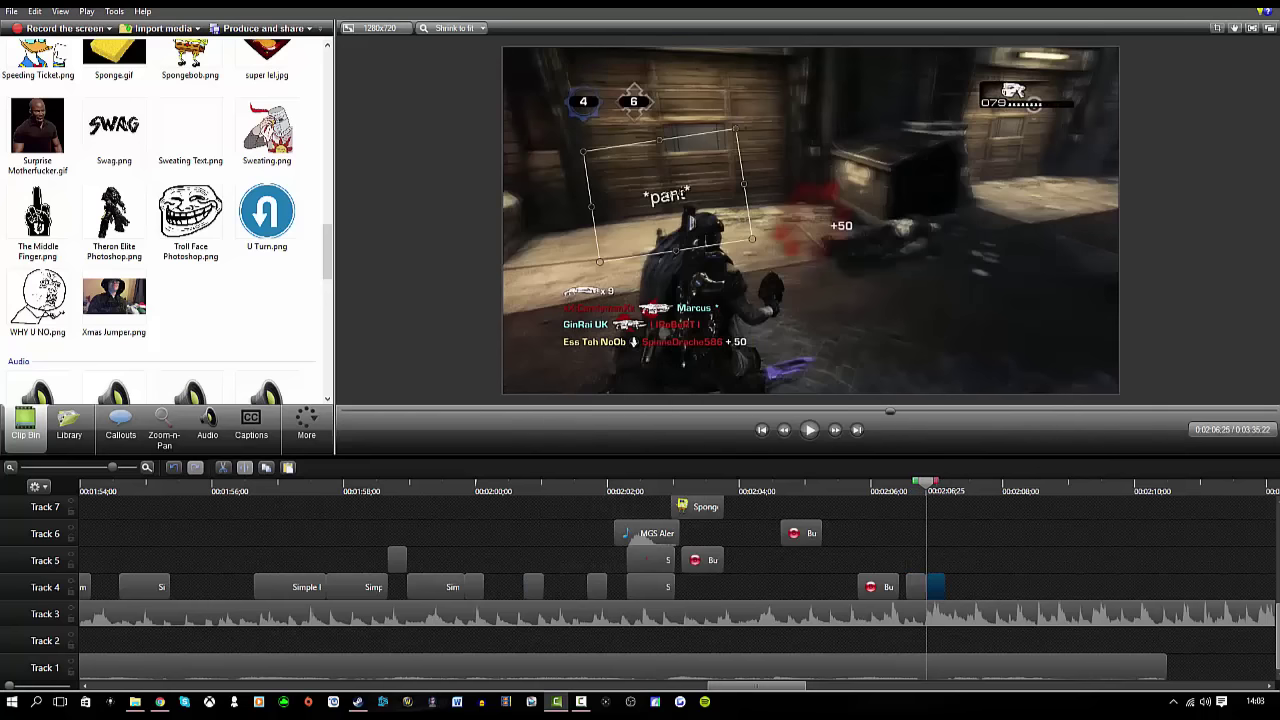
{"action": "left_click", "coordinate": [815, 435]}
{"action": "left_click", "coordinate": [815, 435]}
{"action": "key", "text": "ctrl+v"}
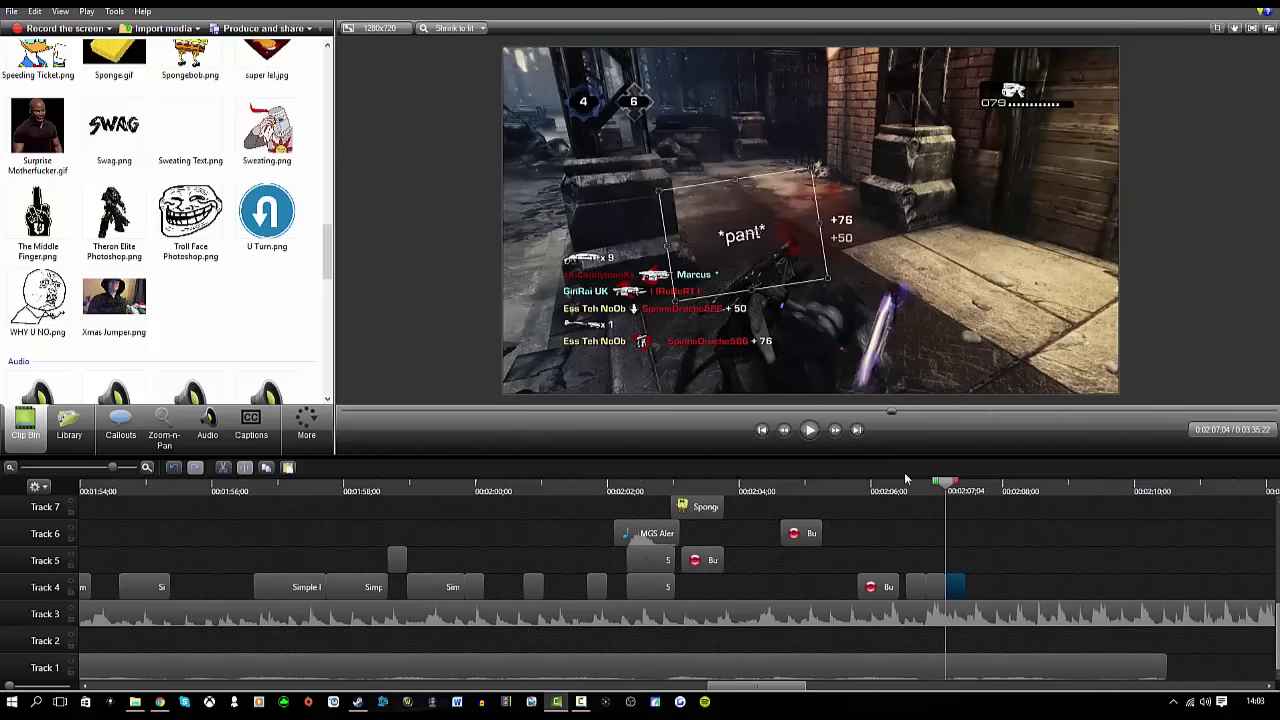
{"action": "left_click", "coordinate": [815, 436]}
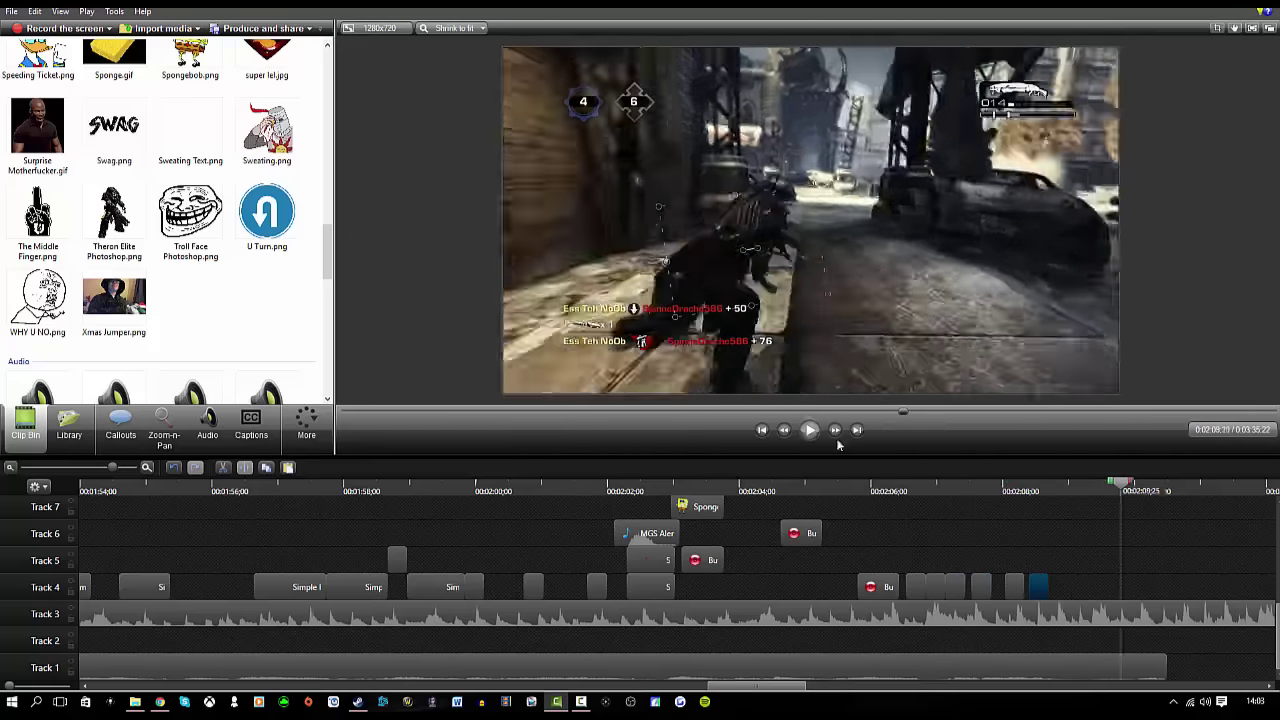
Add a light turquoise "Way too old..." callout on Track 4 at about 0:02:08:21, place it below the frame's centre, and play it back
{"action": "left_click", "coordinate": [120, 425]}
{"action": "left_click", "coordinate": [281, 167]}
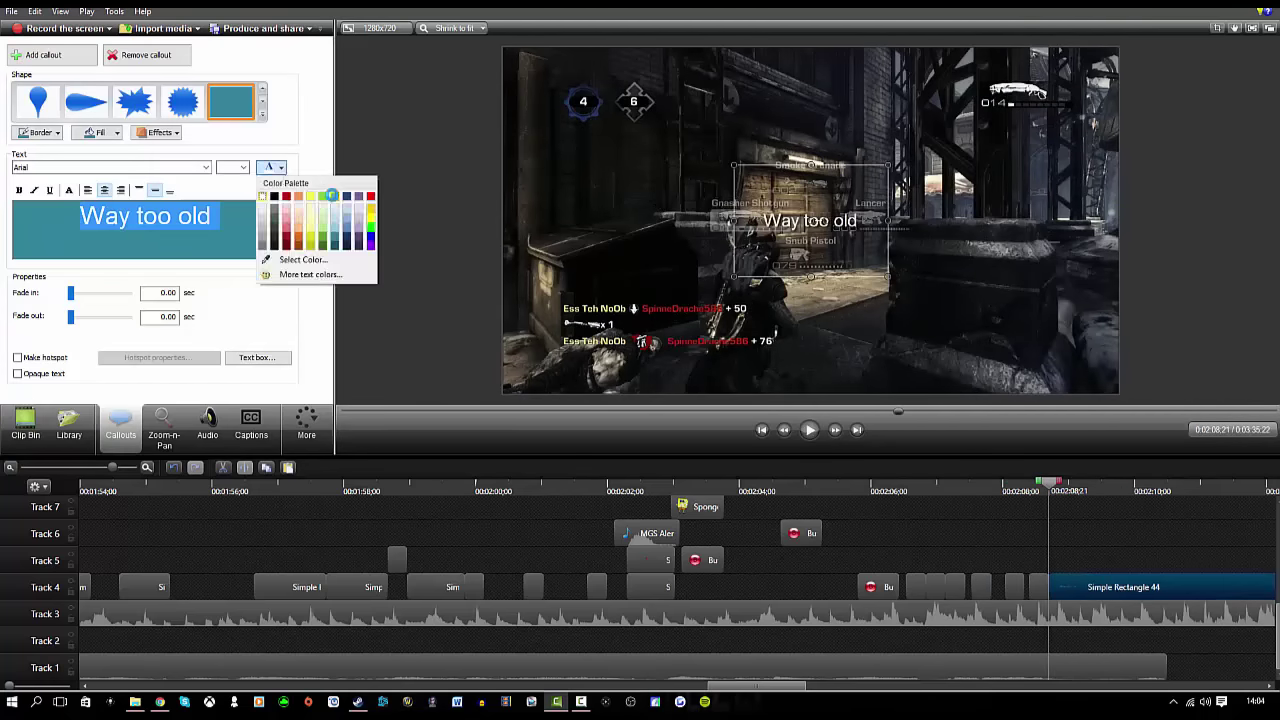
{"action": "left_click", "coordinate": [300, 215]}
{"action": "left_click", "coordinate": [810, 429]}
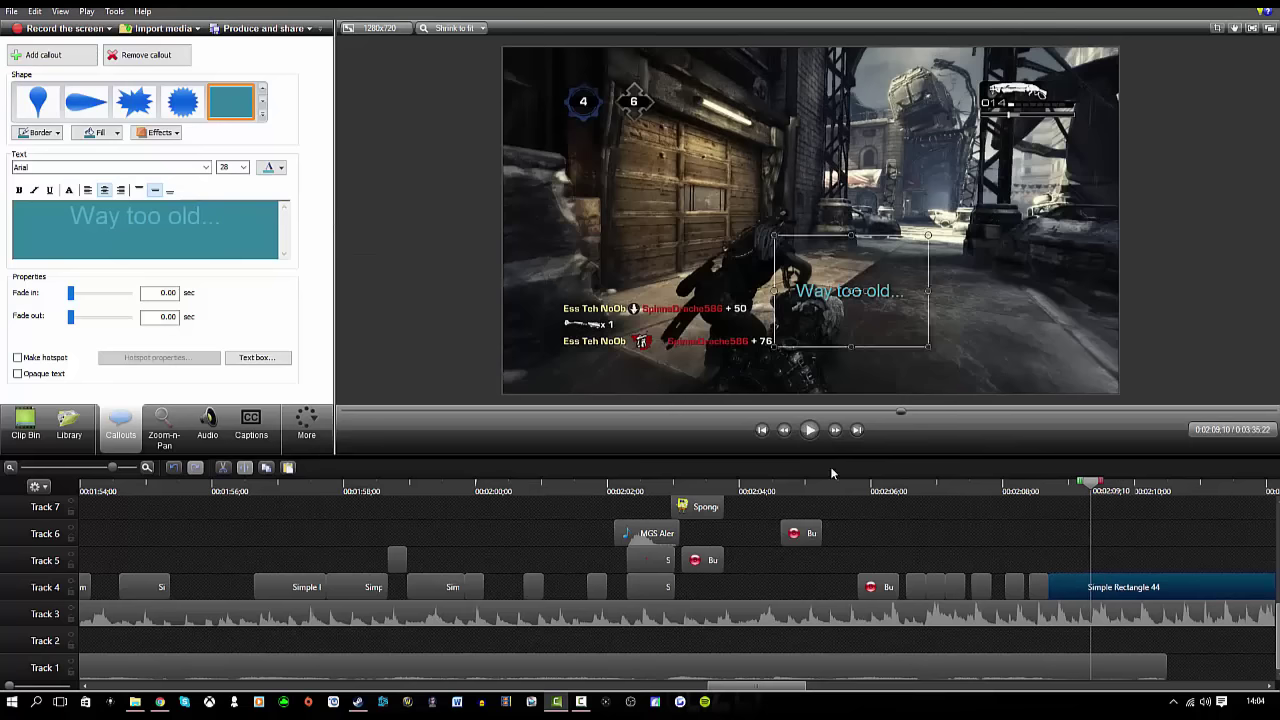
{"action": "left_click", "coordinate": [810, 429]}
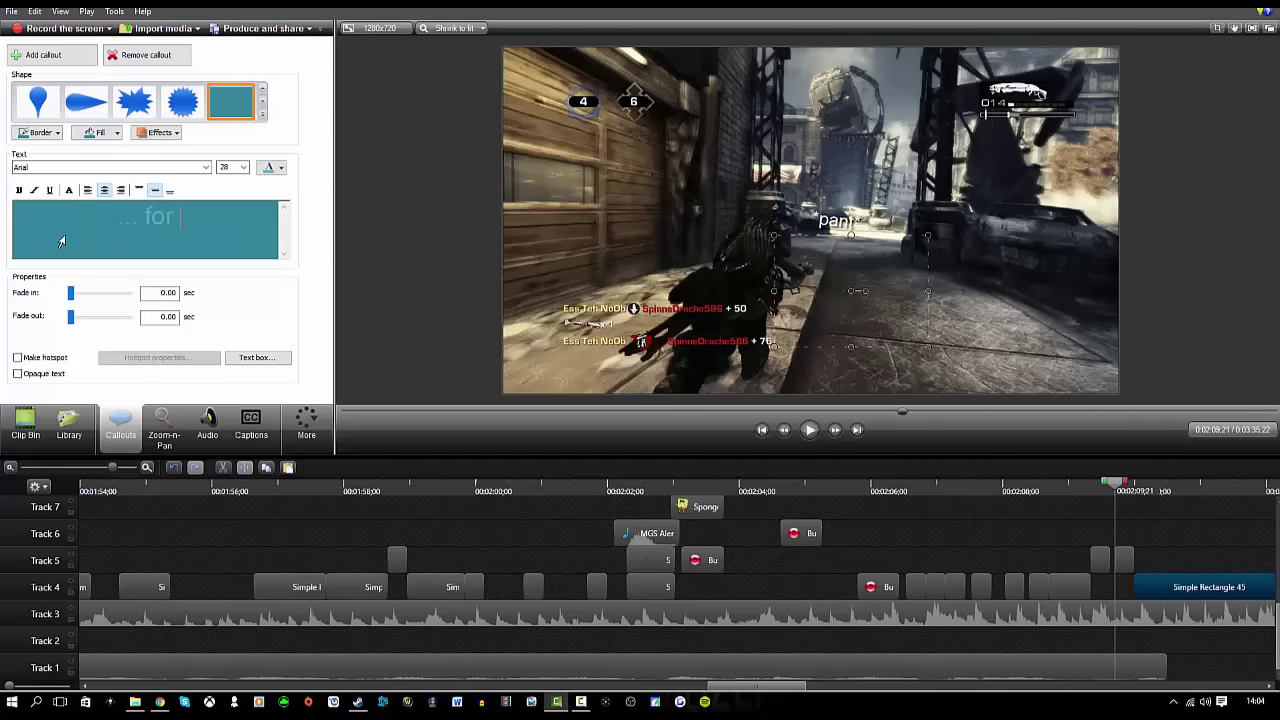
Move the second Track 5 *pant* callout directly after the first and delete the surplus part of the "... for this" callout
{"action": "left_click", "coordinate": [811, 430]}
{"action": "left_click", "coordinate": [1118, 564]}
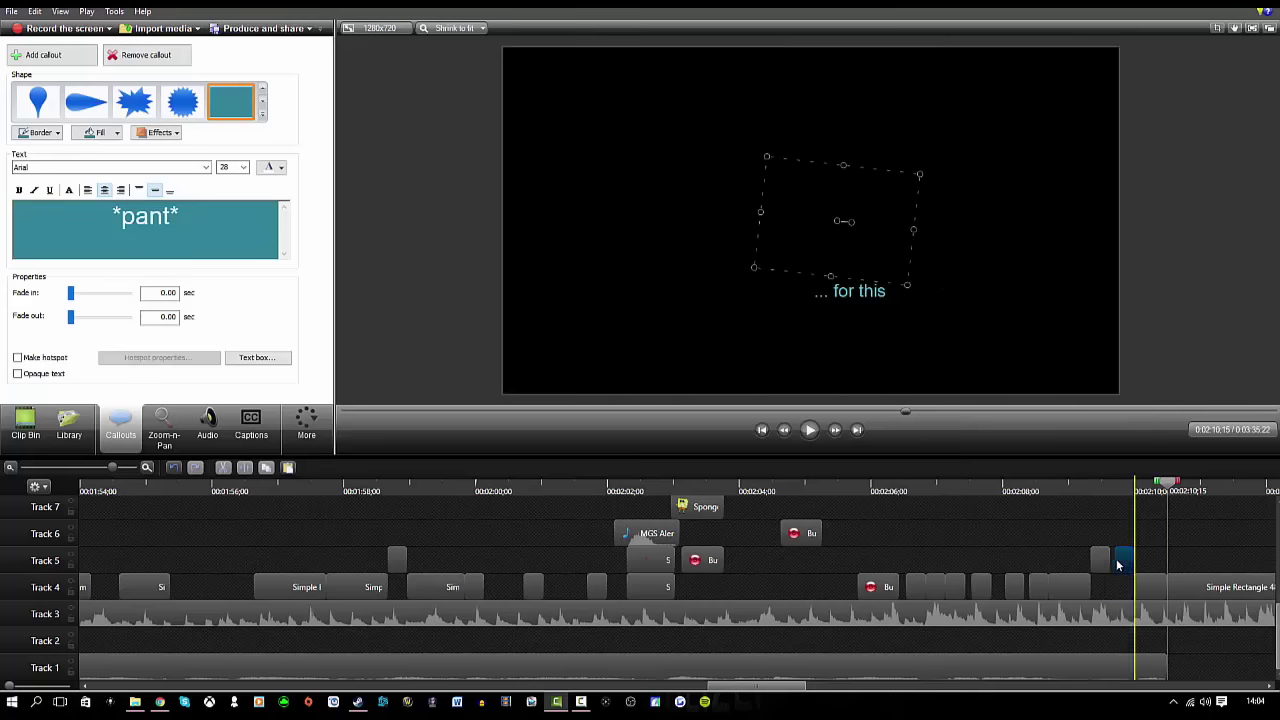
{"action": "double_click", "coordinate": [1122, 562]}
{"action": "left_click_drag", "start_coordinate": [1124, 561], "coordinate": [1118, 557]}
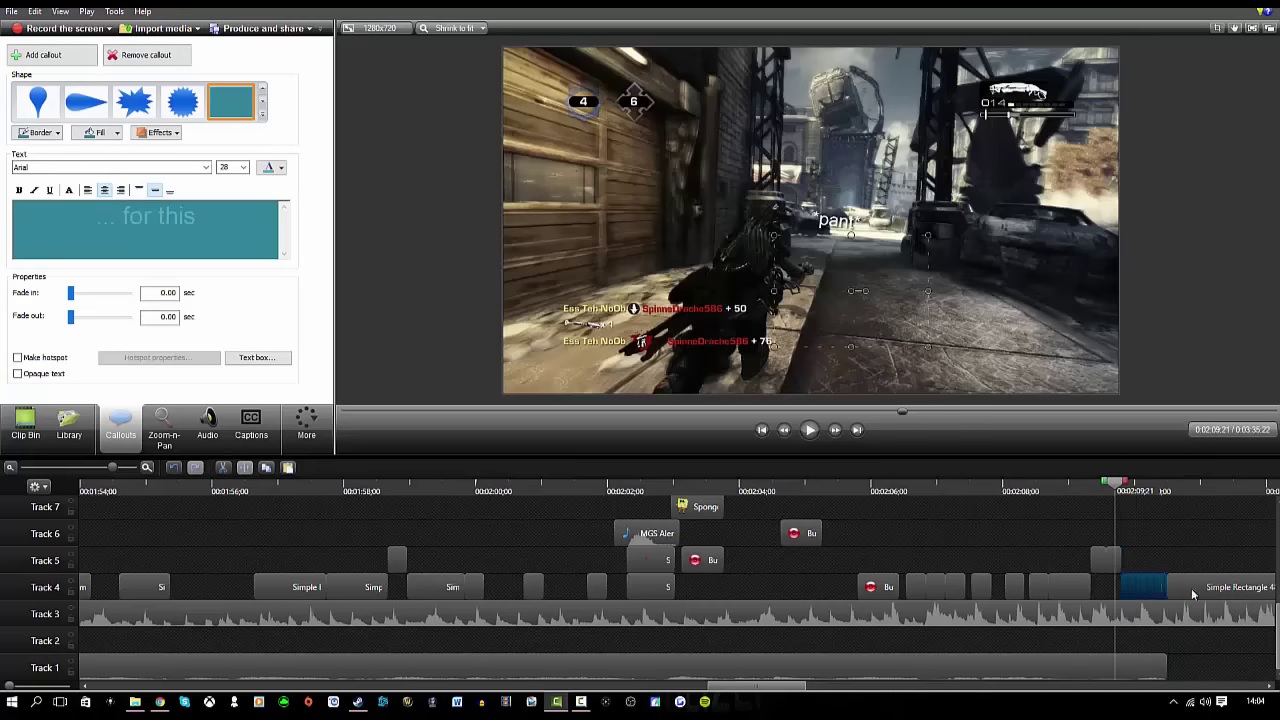
{"action": "left_click", "coordinate": [1192, 594]}
{"action": "key", "text": "Delete"}
Save the project and play the montage back from about 0:01:52
{"action": "left_click", "coordinate": [11, 12]}
{"action": "left_click", "coordinate": [42, 62]}
{"action": "scroll", "coordinate": [664, 530], "scroll_direction": "down", "scroll_amount": 4}
{"action": "left_click", "coordinate": [380, 489]}
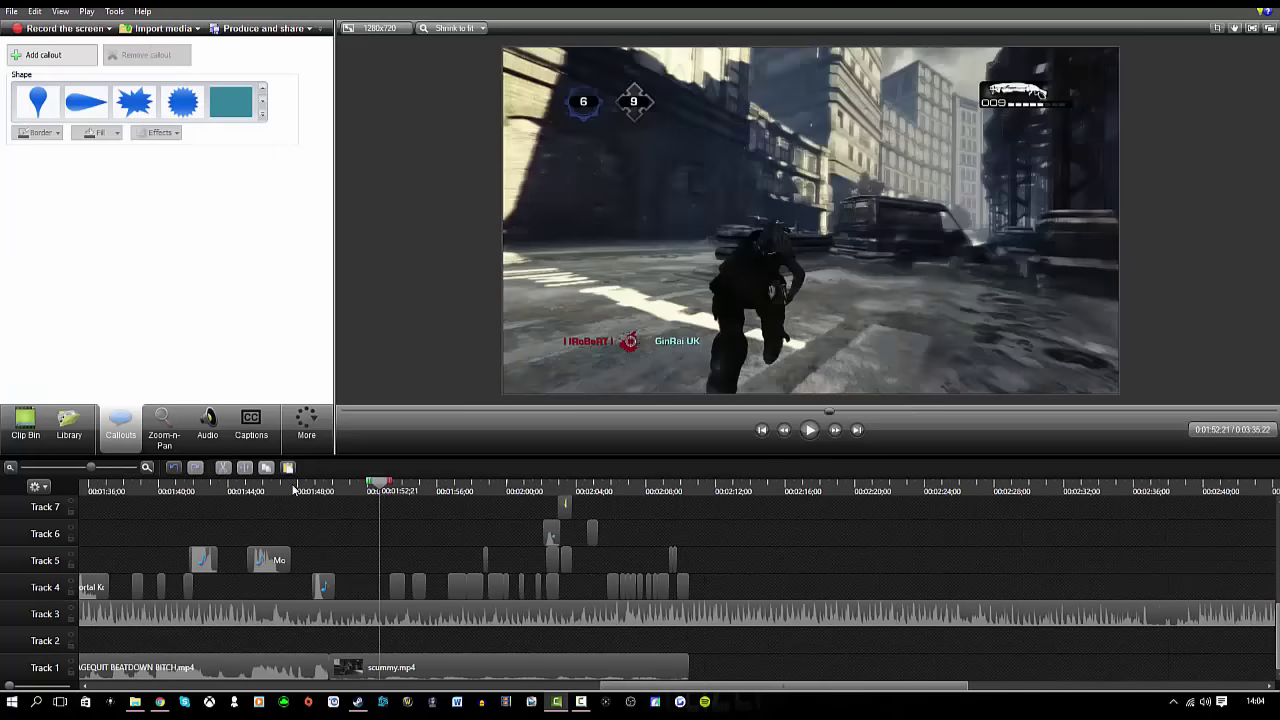
{"action": "left_click", "coordinate": [810, 430]}
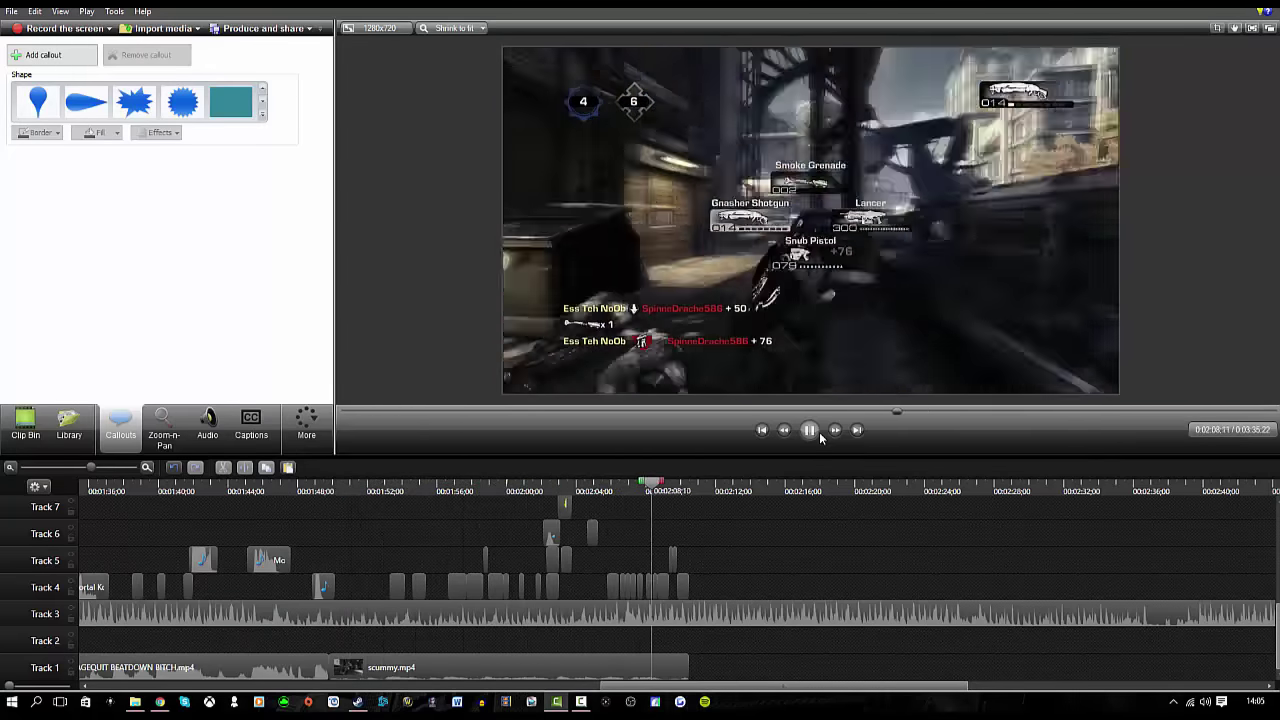
{"action": "left_click", "coordinate": [810, 430]}
Start a media import and browse the Outplays folder under Videos, Movies, Gears, Good Kills
{"action": "left_click", "coordinate": [162, 28]}
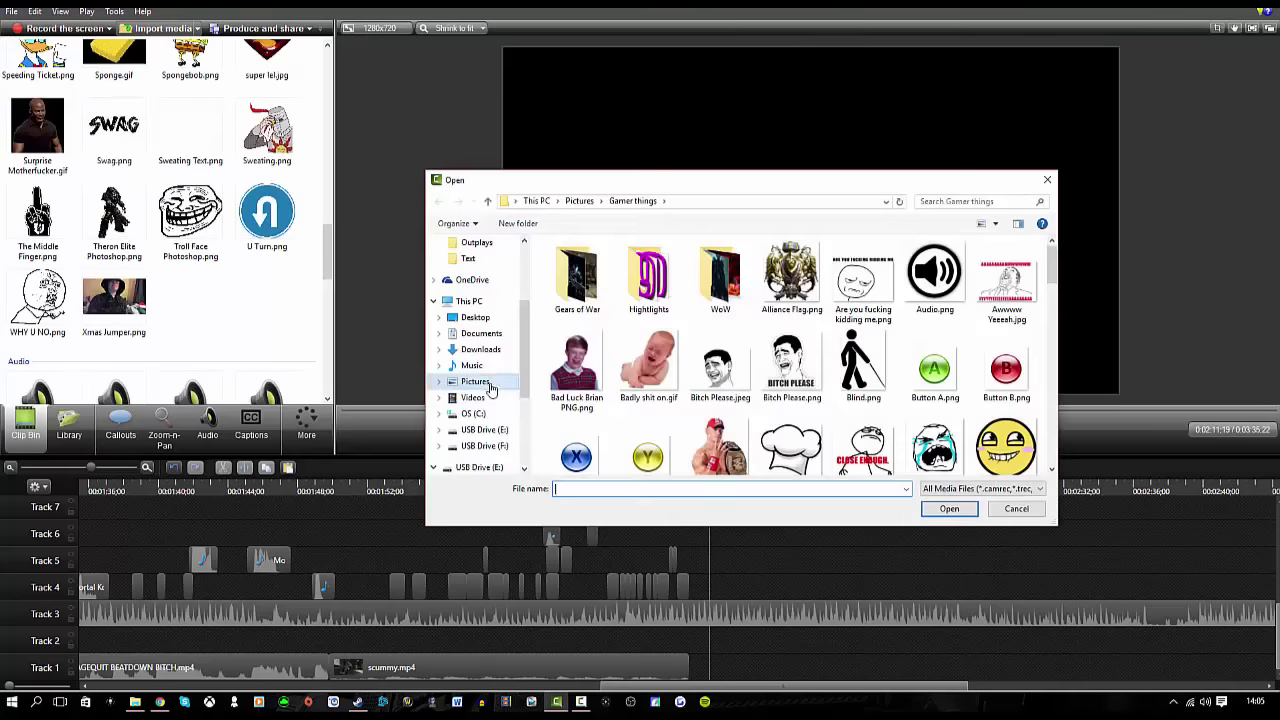
{"action": "left_click", "coordinate": [473, 397]}
{"action": "double_click", "coordinate": [724, 278]}
{"action": "double_click", "coordinate": [724, 278]}
{"action": "double_click", "coordinate": [735, 282]}
{"action": "double_click", "coordinate": [792, 283]}
{"action": "scroll", "coordinate": [793, 371], "scroll_direction": "down", "scroll_amount": 8}
{"action": "scroll", "coordinate": [792, 372], "scroll_direction": "down", "scroll_amount": 10}
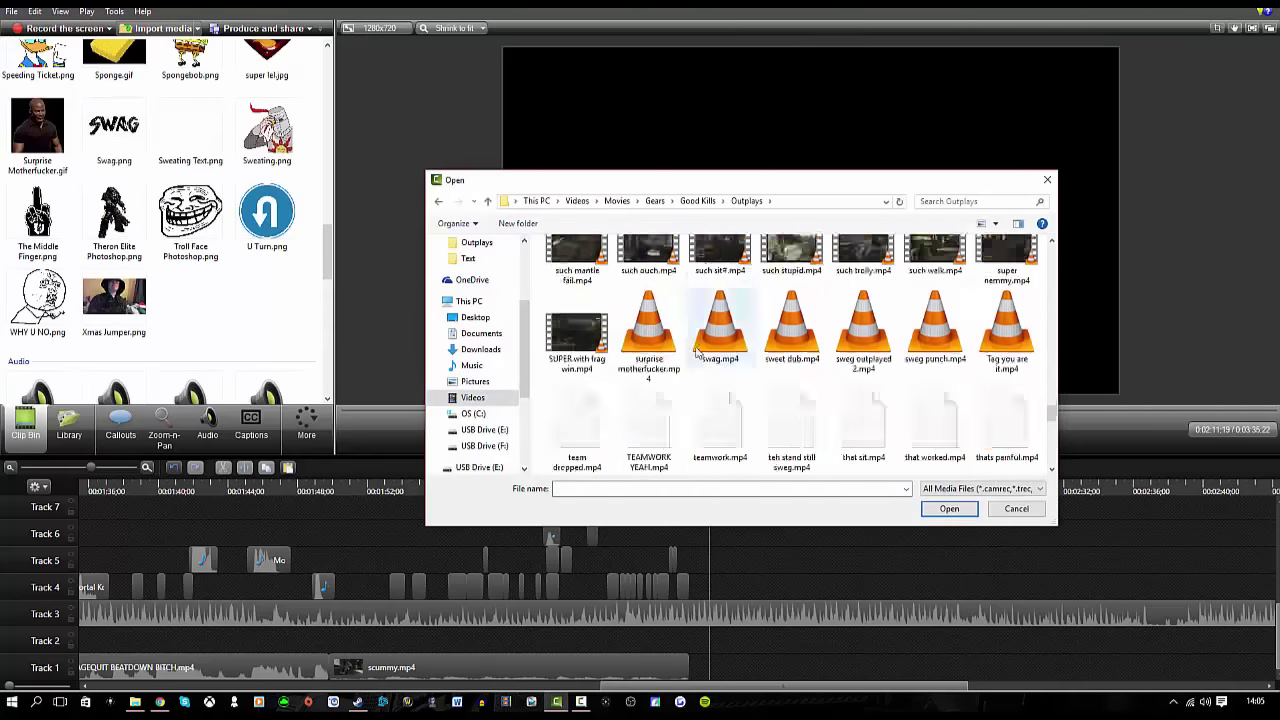
Preview WINNER.mp4, import it, and place it on Track 1 at about 0:02:11
{"action": "right_click", "coordinate": [575, 335]}
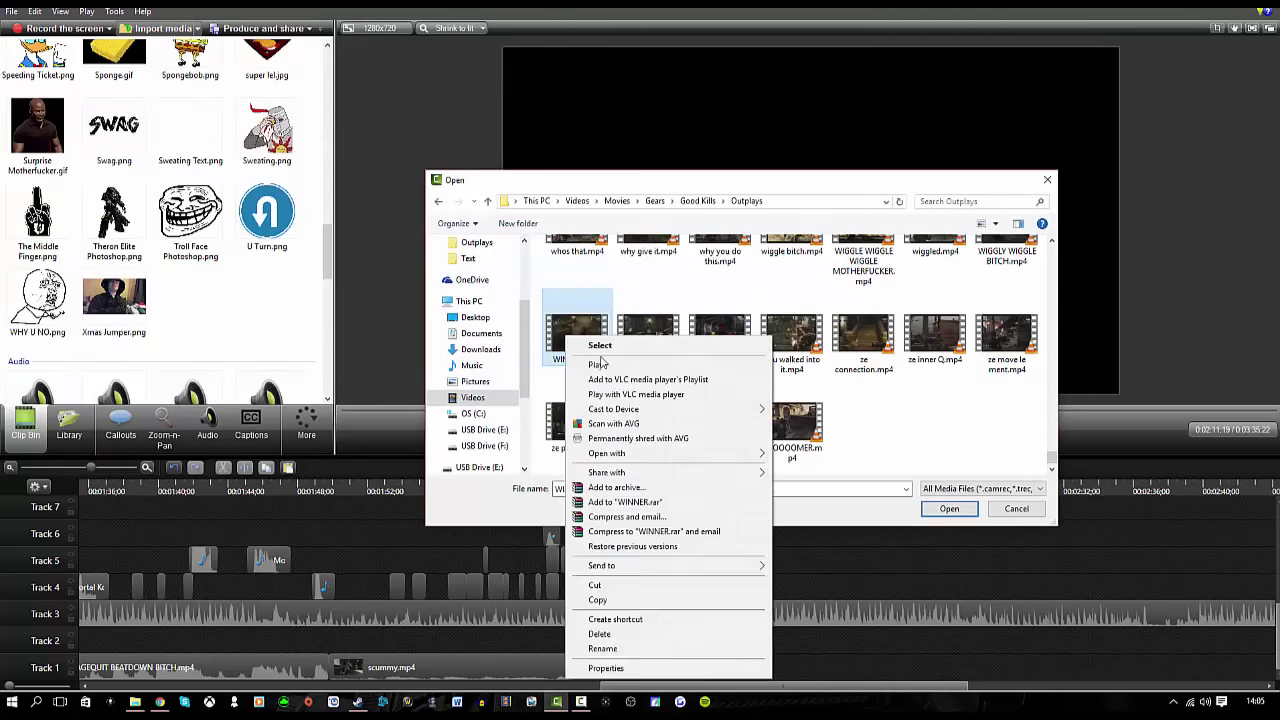
{"action": "left_click", "coordinate": [608, 365]}
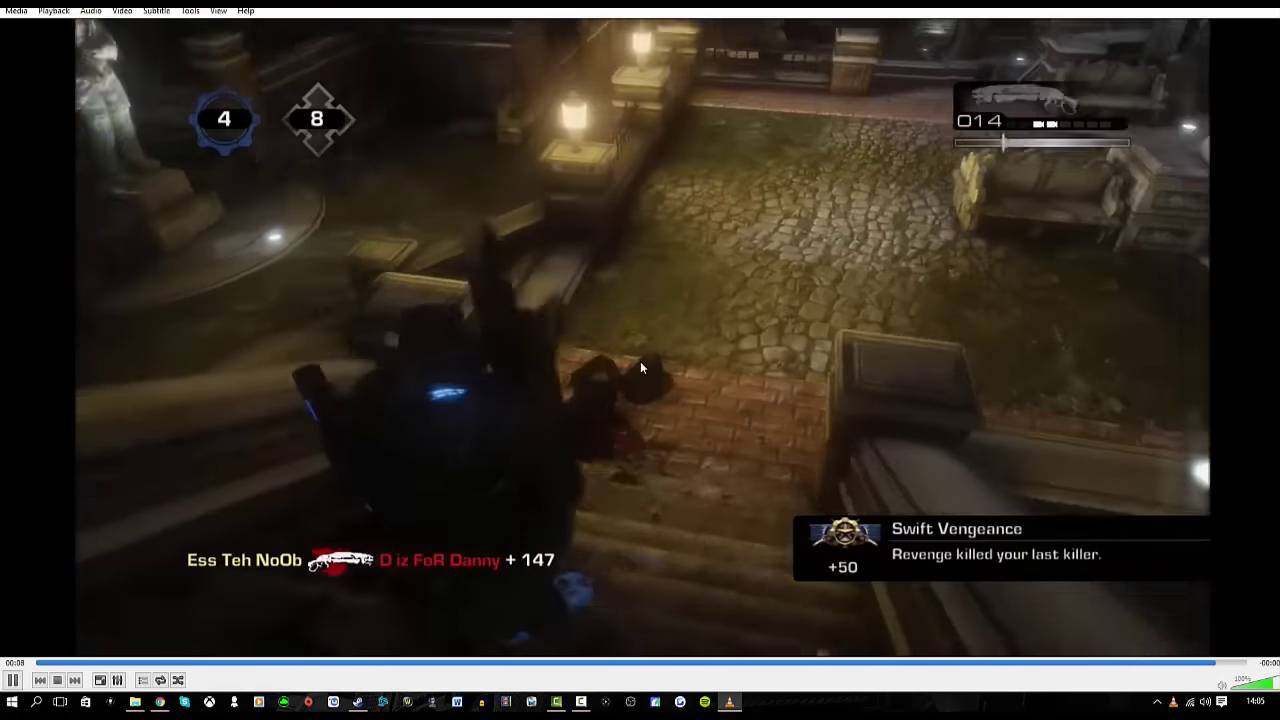
{"action": "left_click", "coordinate": [1267, 3]}
{"action": "double_click", "coordinate": [577, 335]}
{"action": "left_click_drag", "start_coordinate": [305, 363], "coordinate": [735, 670]}
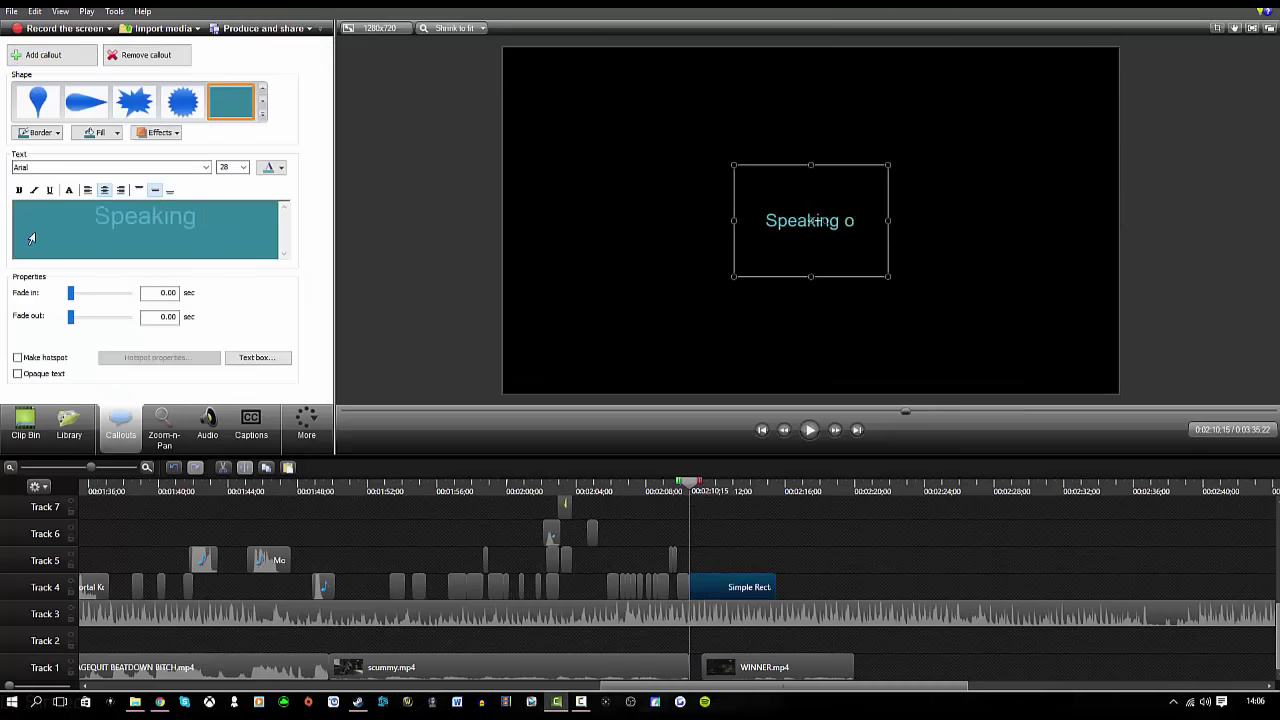
Format the "Speaking of Old..." callout at 0:02:10:15 in white at size 72 and widen its box to fit two lines
{"action": "left_click", "coordinate": [243, 168]}
{"action": "left_click", "coordinate": [231, 303]}
{"action": "left_click", "coordinate": [244, 169]}
{"action": "left_click", "coordinate": [231, 312]}
{"action": "left_click", "coordinate": [273, 168]}
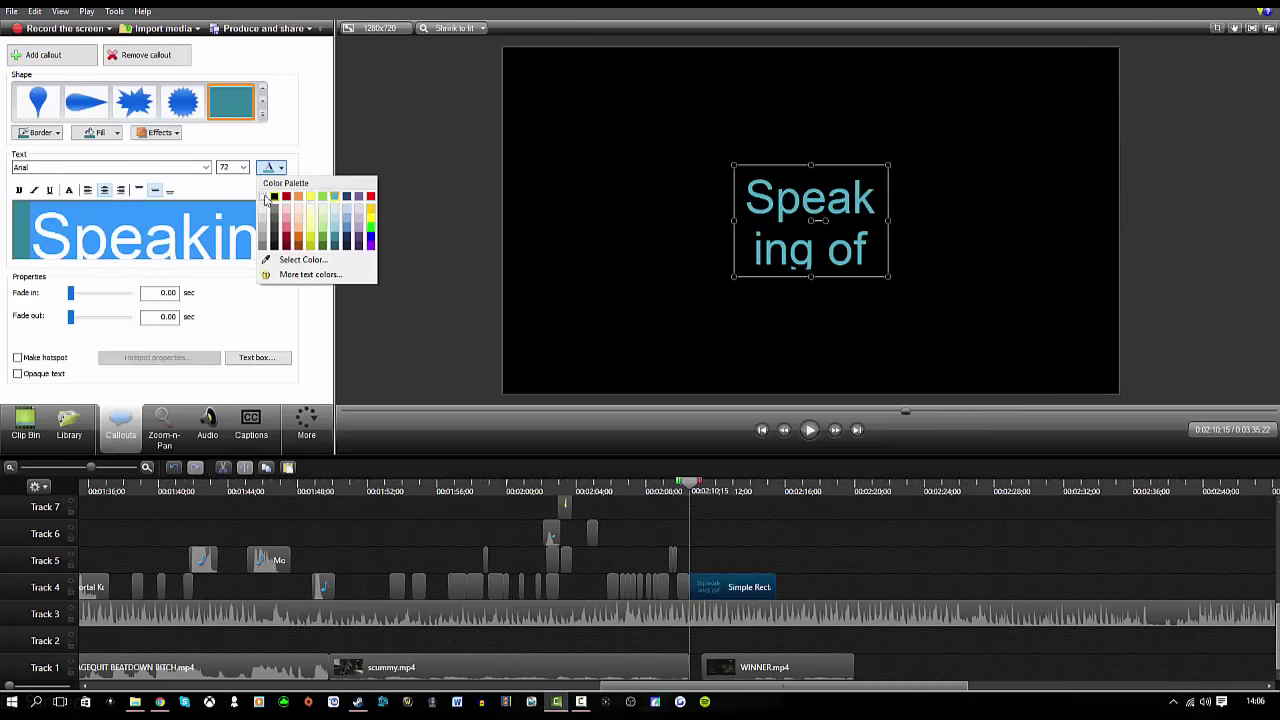
{"action": "left_click", "coordinate": [268, 198]}
{"action": "left_click_drag", "start_coordinate": [888, 277], "coordinate": [989, 256]}
{"action": "left_click_drag", "start_coordinate": [905, 266], "coordinate": [871, 265]}
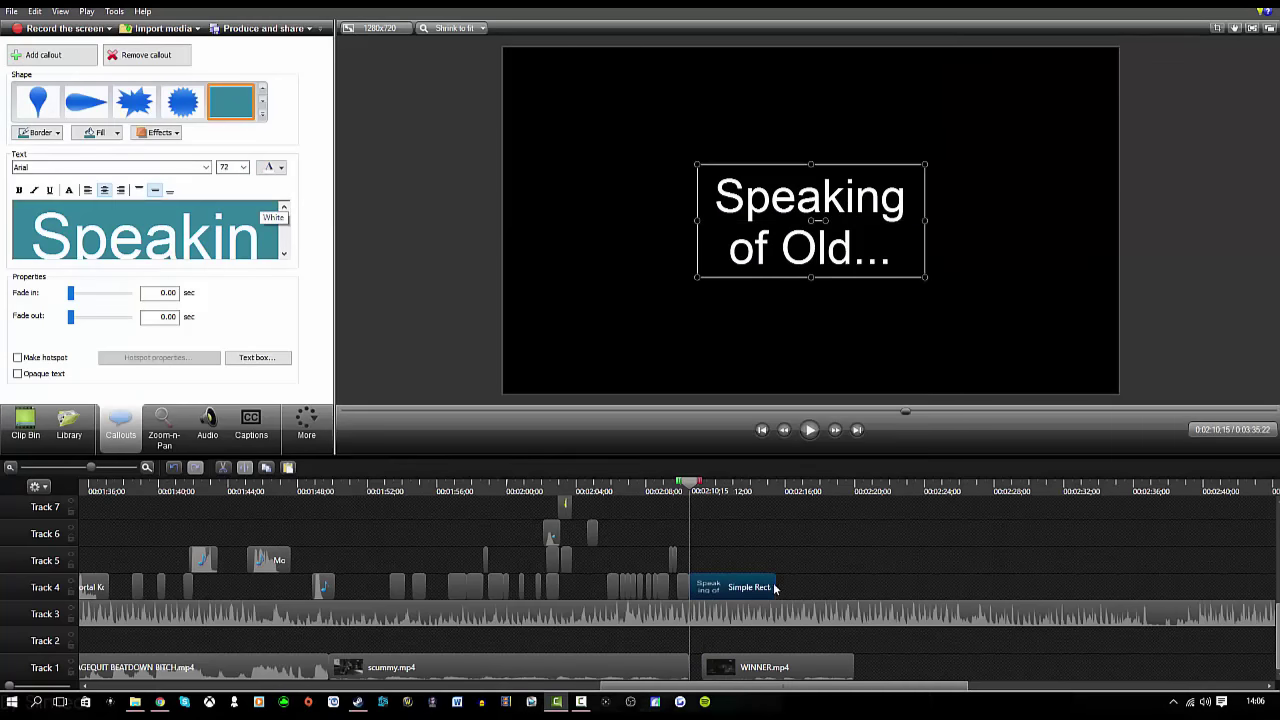
Shorten the "Speaking of Old..." callout to about one second, start WINNER.mp4 right where it ends, and play it back
{"action": "left_click_drag", "start_coordinate": [774, 588], "coordinate": [698, 594]}
{"action": "left_click", "coordinate": [729, 663]}
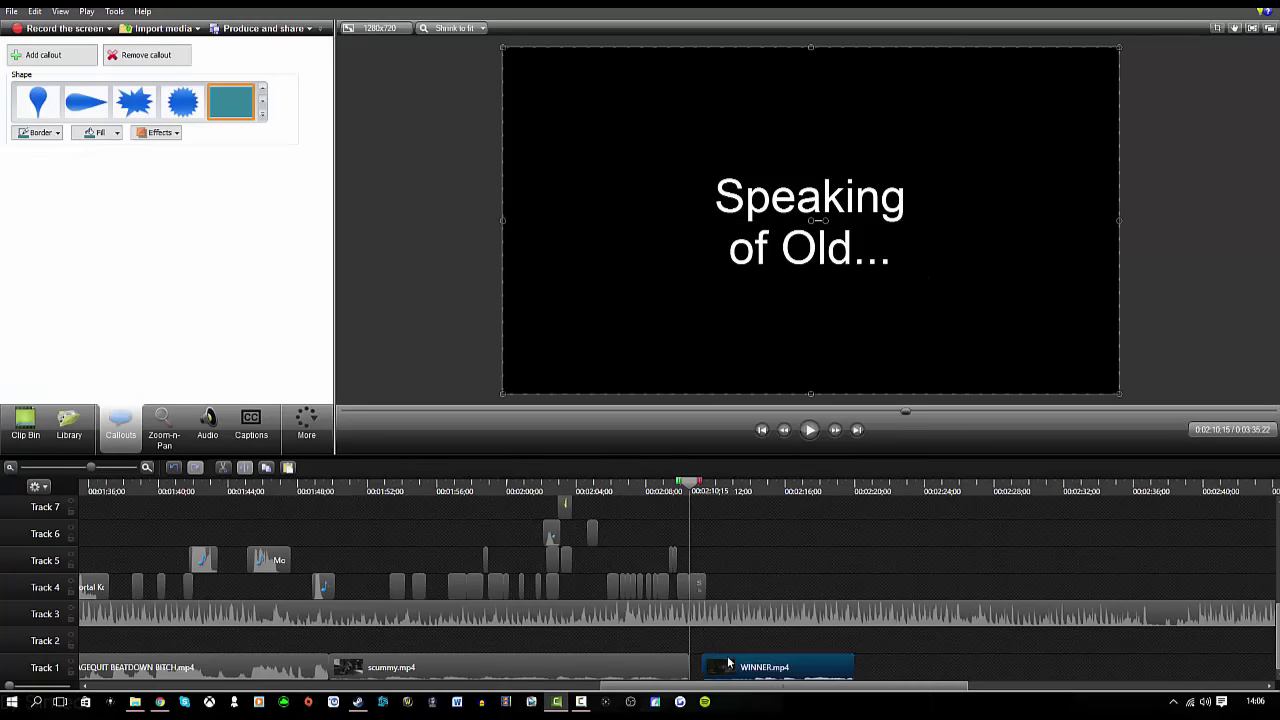
{"action": "left_click", "coordinate": [810, 430]}
Add a white size 28 "Here comes Hoffman!" callout on Track 4 at 0:02:13:04 and centre it along the frame's upper edge
{"action": "left_click", "coordinate": [43, 54]}
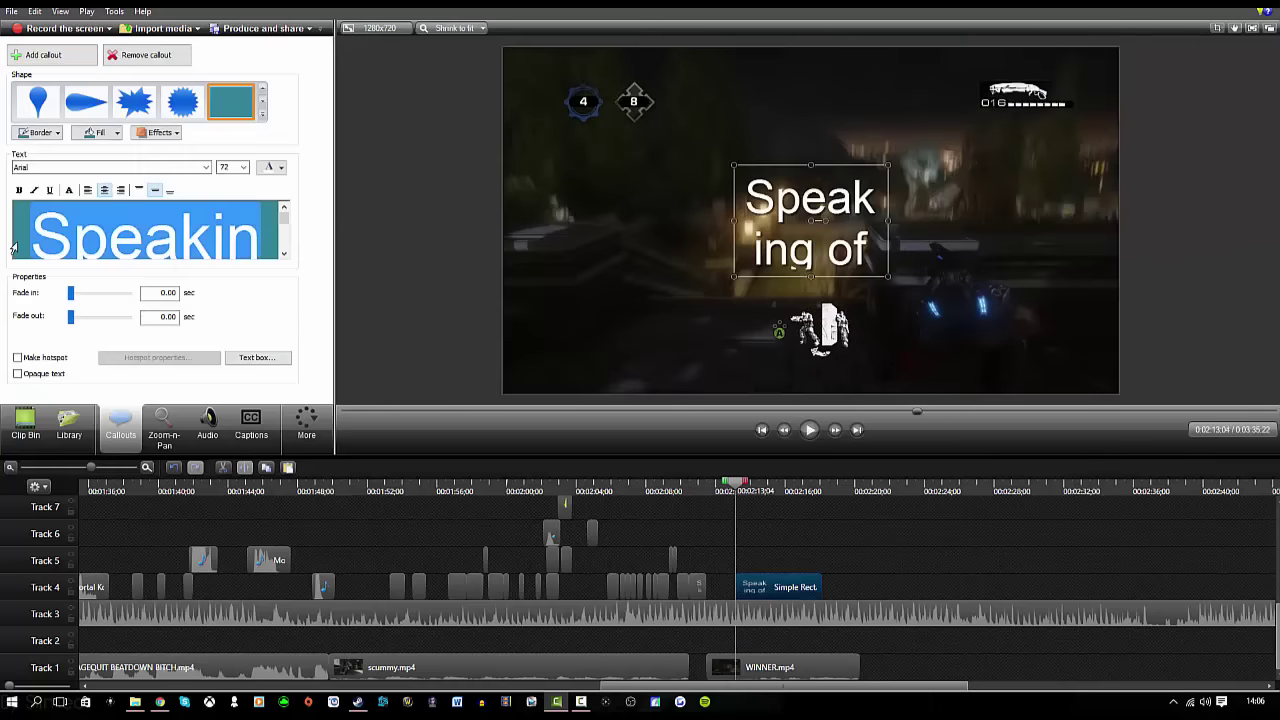
{"action": "left_click", "coordinate": [229, 283]}
{"action": "type", "text": "Here comes Hoffman!"}
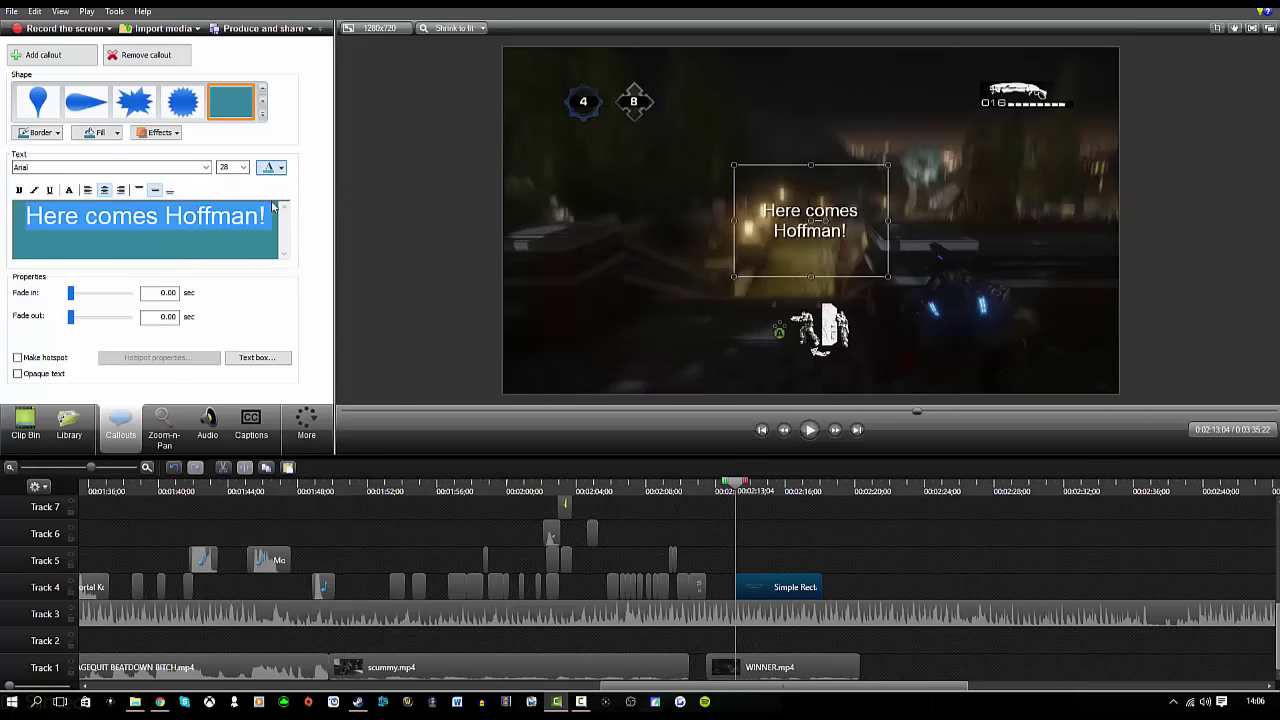
{"action": "left_click", "coordinate": [270, 167]}
{"action": "left_click", "coordinate": [262, 203]}
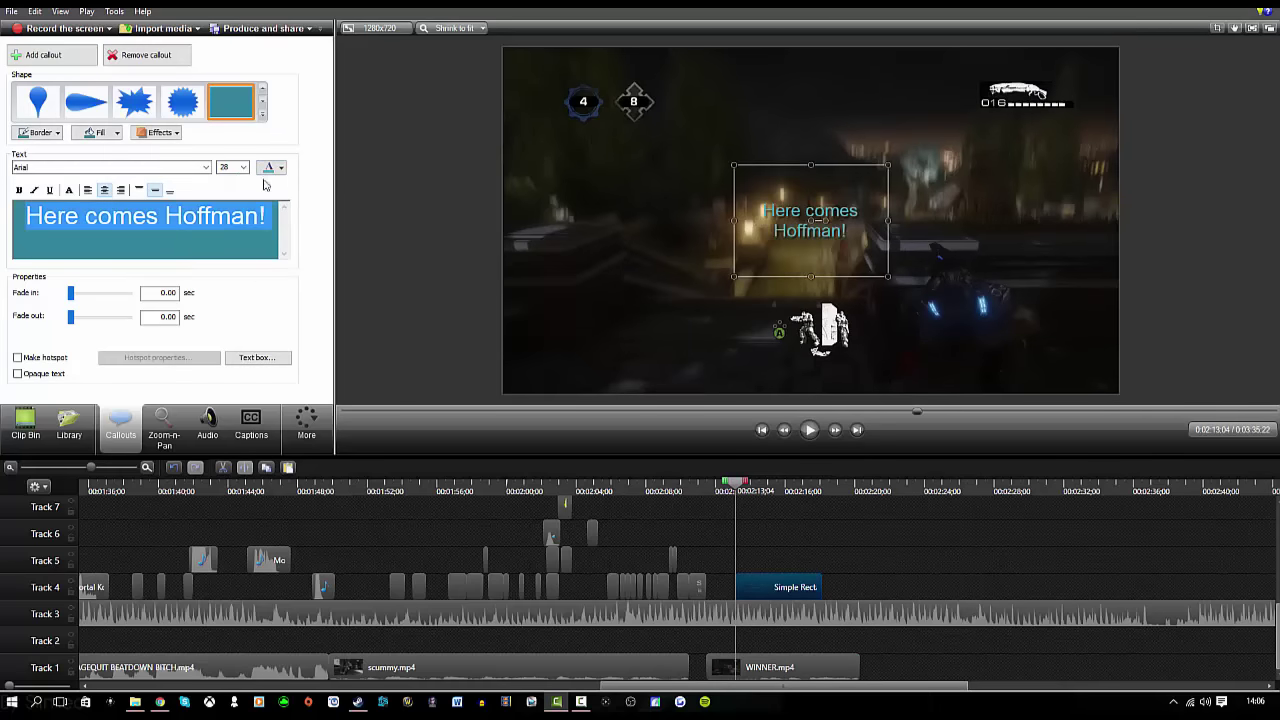
{"action": "left_click_drag", "start_coordinate": [869, 240], "coordinate": [841, 112]}
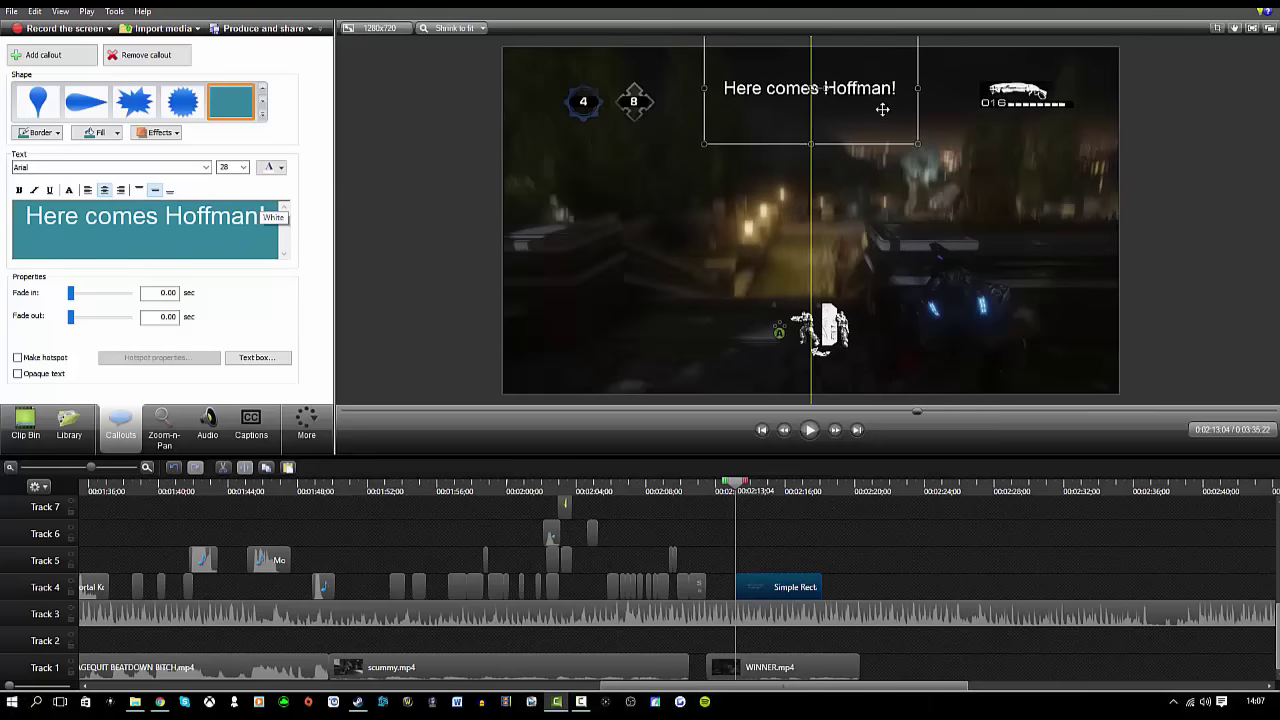
Play the "Here comes Hoffman!" callout back and split it at about 0:02:14:06
{"action": "left_click", "coordinate": [810, 430]}
{"action": "left_click", "coordinate": [810, 430]}
{"action": "key", "text": "s"}
{"action": "right_click", "coordinate": [768, 588]}
{"action": "left_click", "coordinate": [808, 445]}
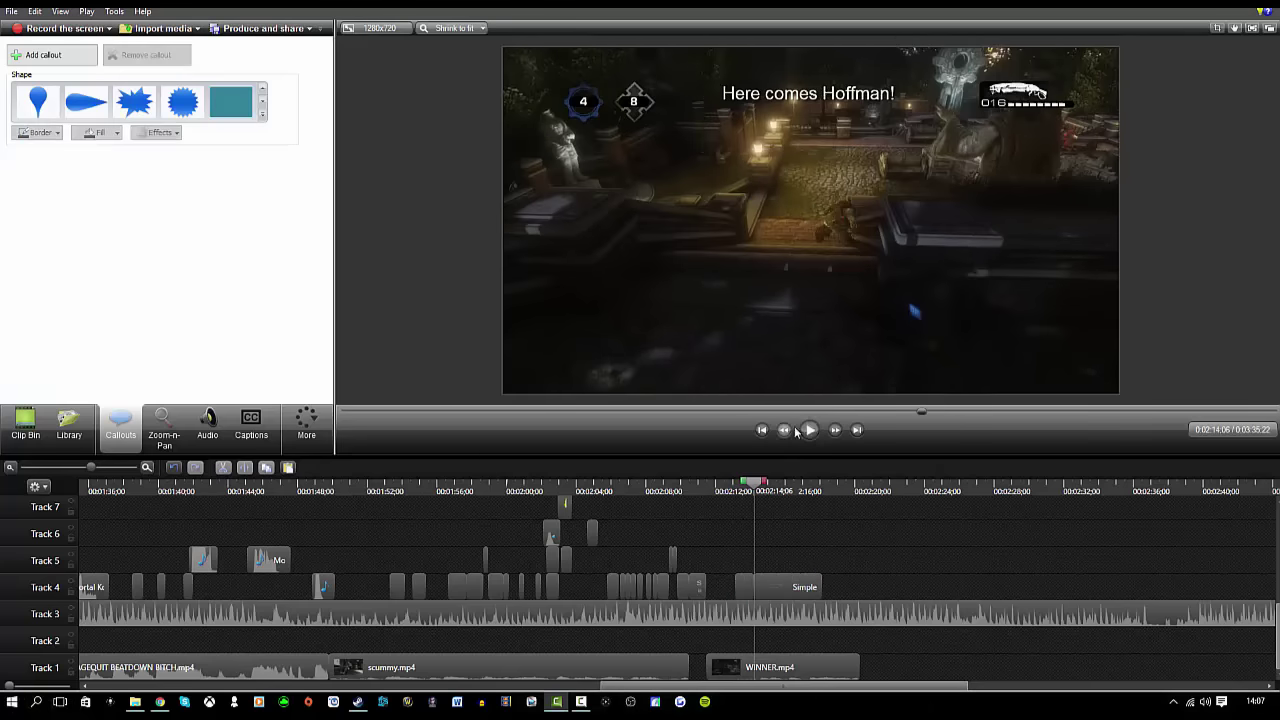
Move the callout's second part to 0:02:18:01, end it with WINNER.mp4, and change its text to "That's gotta hurt..."
{"action": "left_click", "coordinate": [810, 431]}
{"action": "left_click", "coordinate": [810, 431]}
{"action": "left_click_drag", "start_coordinate": [825, 483], "coordinate": [821, 483]}
{"action": "left_click_drag", "start_coordinate": [775, 594], "coordinate": [890, 587]}
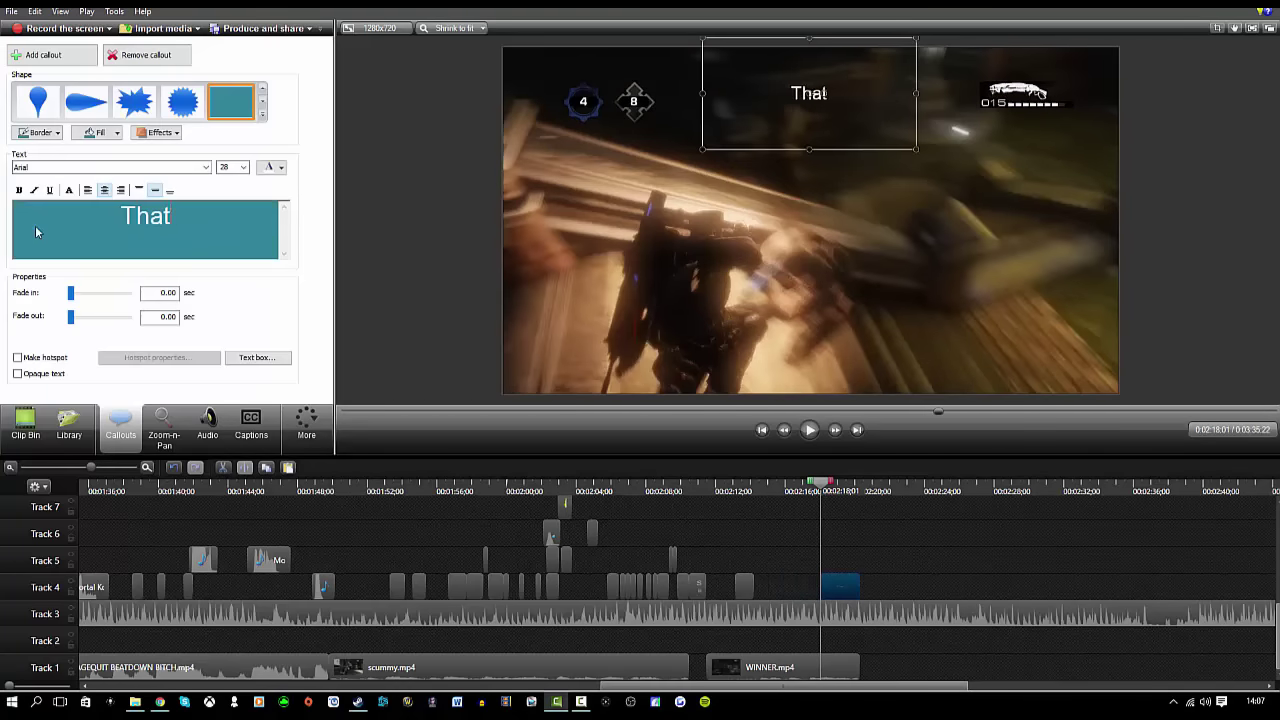
{"action": "type", "text": "'s gotta hurt..."}
Place Slapped.mp3 on Track 5 at about 0:02:18 and play it back
{"action": "left_click", "coordinate": [25, 425]}
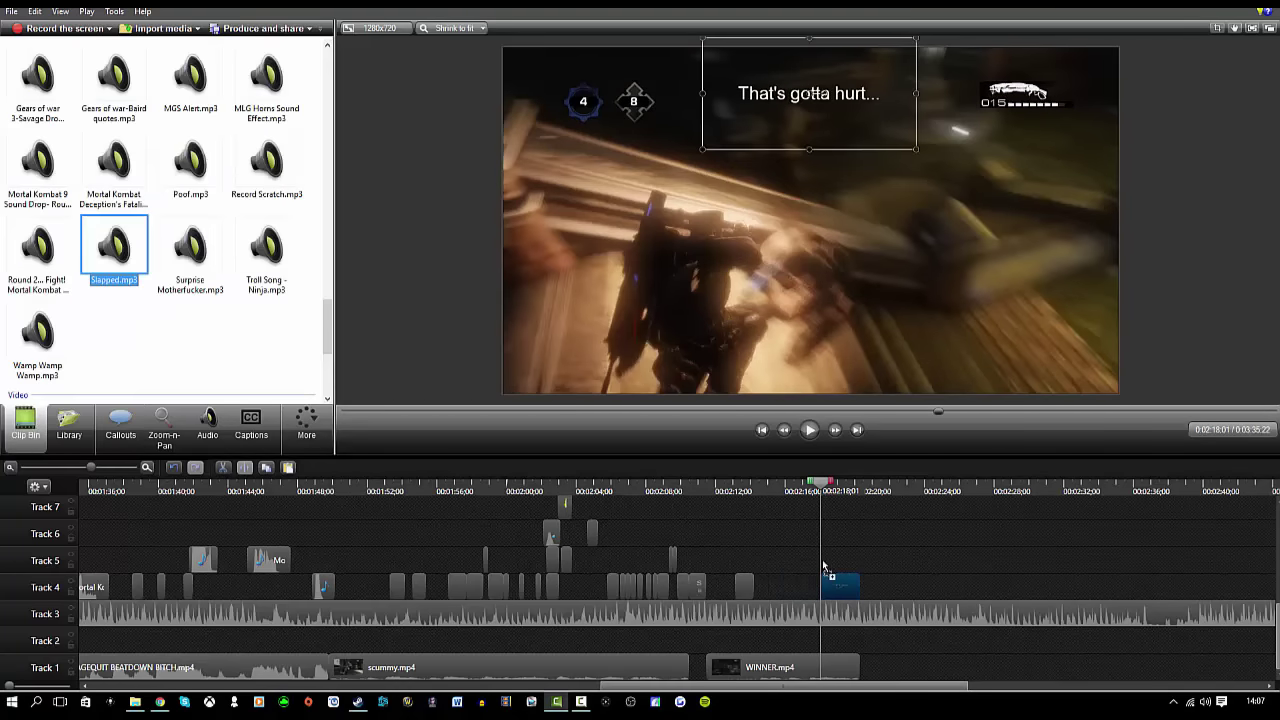
{"action": "left_click_drag", "start_coordinate": [825, 568], "coordinate": [684, 558]}
{"action": "left_click", "coordinate": [809, 432]}
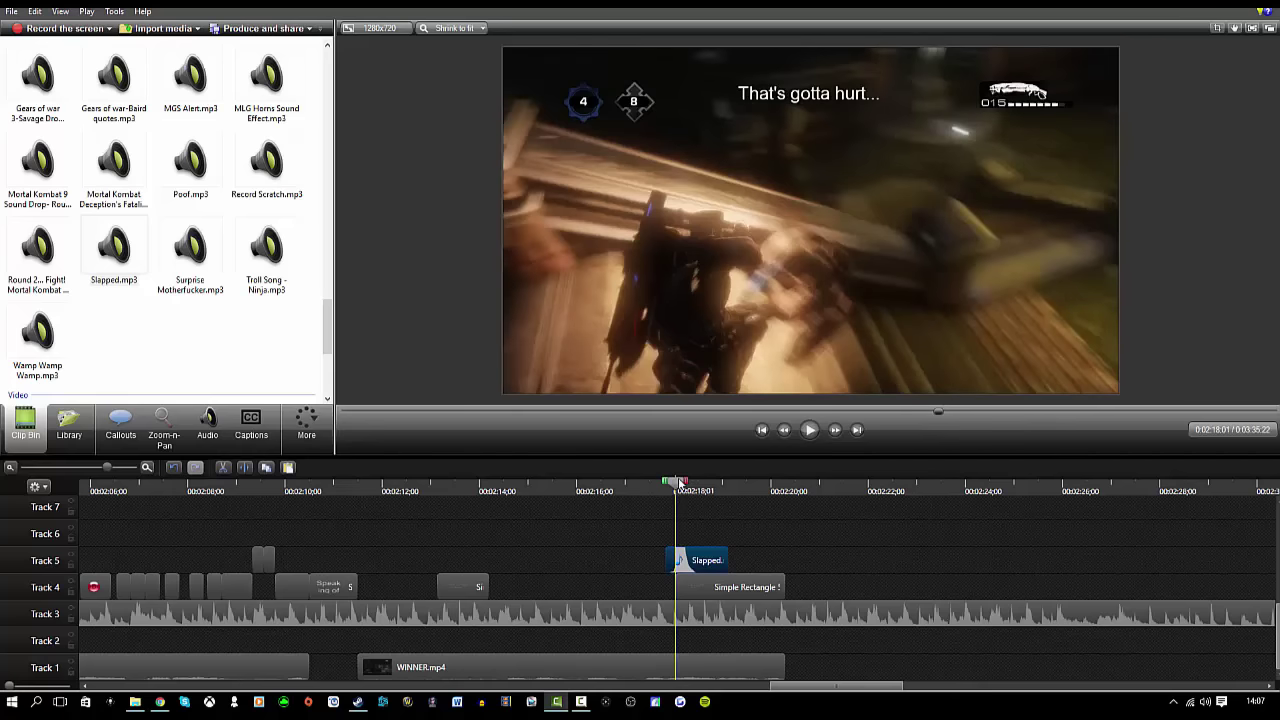
Place Slap.png on Track 6 at about 0:02:18, shrink it over the kill feed's weapon icon, and trim it to WINNER.mp4's end
{"action": "scroll", "coordinate": [193, 306], "scroll_direction": "down", "scroll_amount": 10}
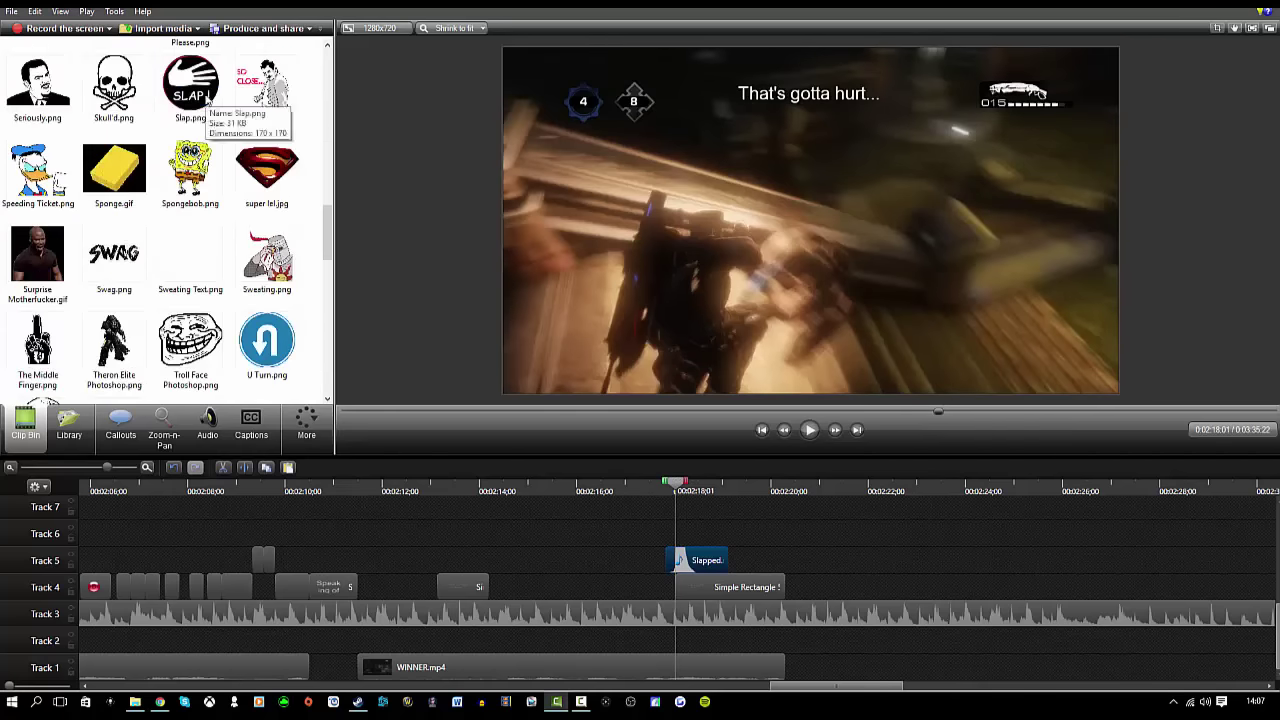
{"action": "left_click_drag", "start_coordinate": [190, 88], "coordinate": [696, 542]}
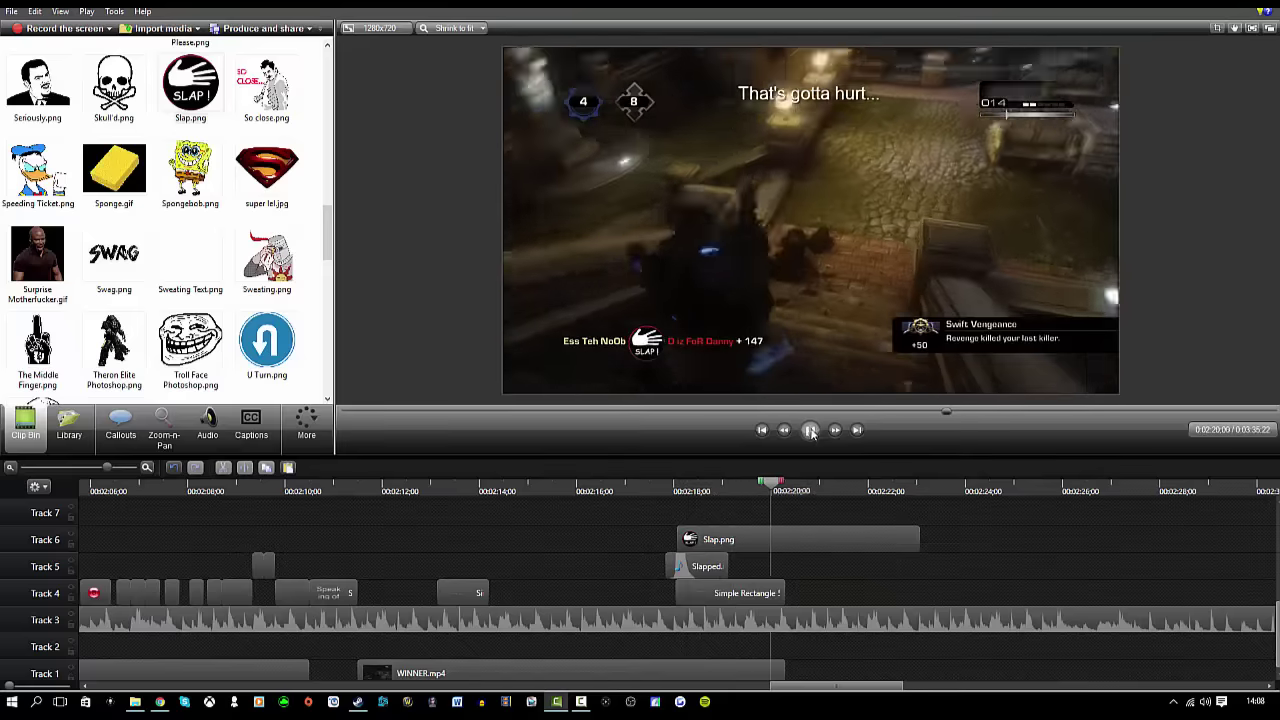
{"action": "left_click_drag", "start_coordinate": [918, 540], "coordinate": [892, 531]}
Browse the Outplays folder, preview a candidate clip, and import you walked into it.mp4
{"action": "left_click", "coordinate": [157, 28]}
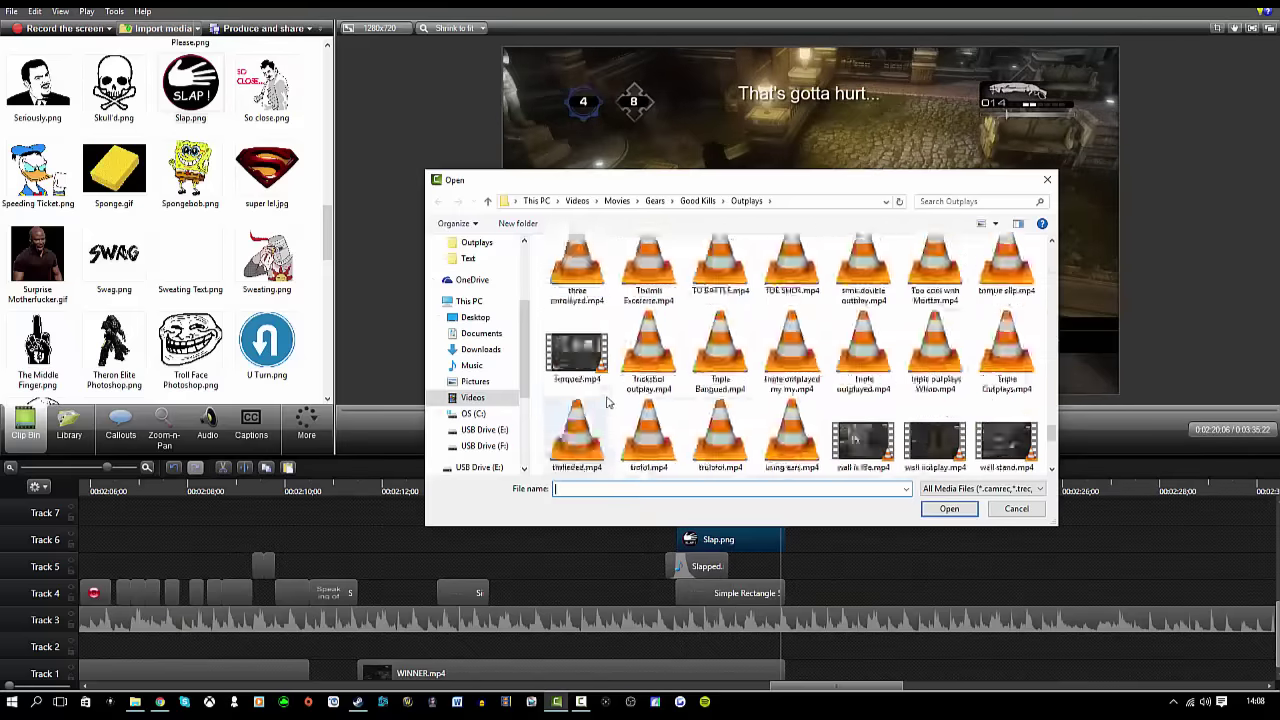
{"action": "right_click", "coordinate": [637, 418]}
{"action": "left_click", "coordinate": [708, 134]}
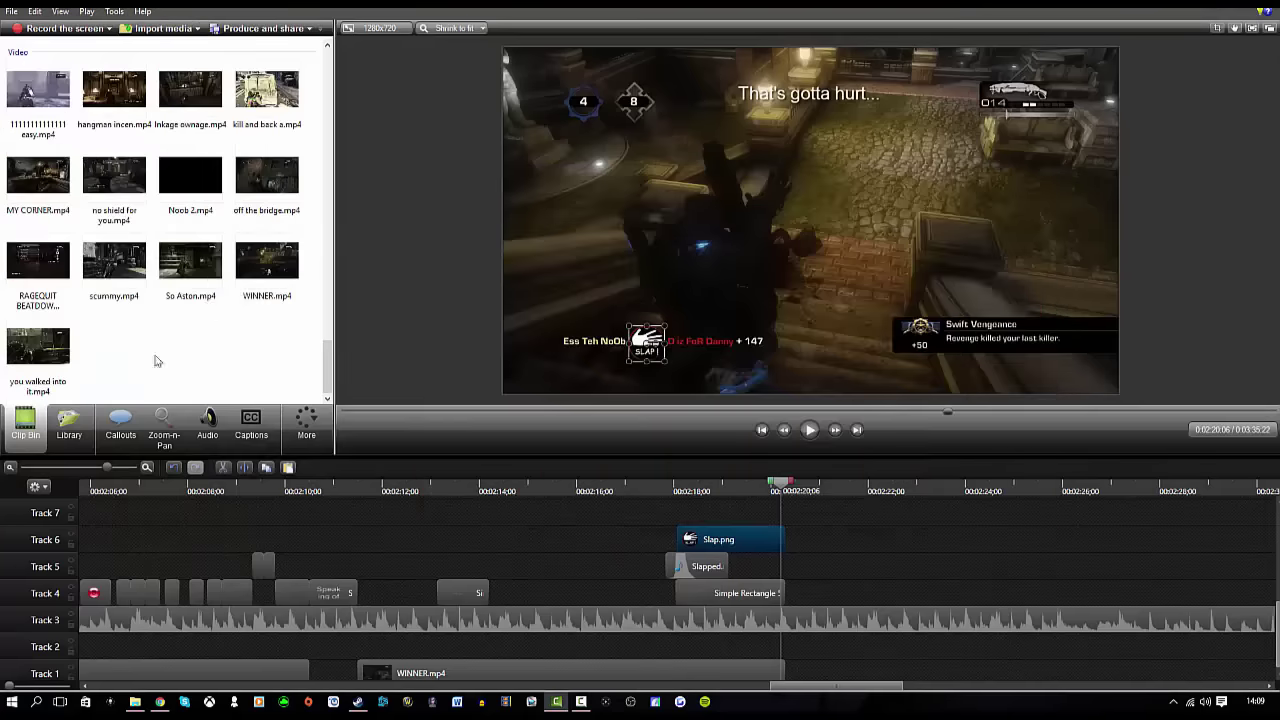
Place you walked into it.mp4 on Track 1 after WINNER.mp4 and play its opening up to 0:02:20:23
{"action": "left_click", "coordinate": [809, 432]}
{"action": "scroll", "coordinate": [849, 533], "scroll_direction": "down", "scroll_amount": 3}
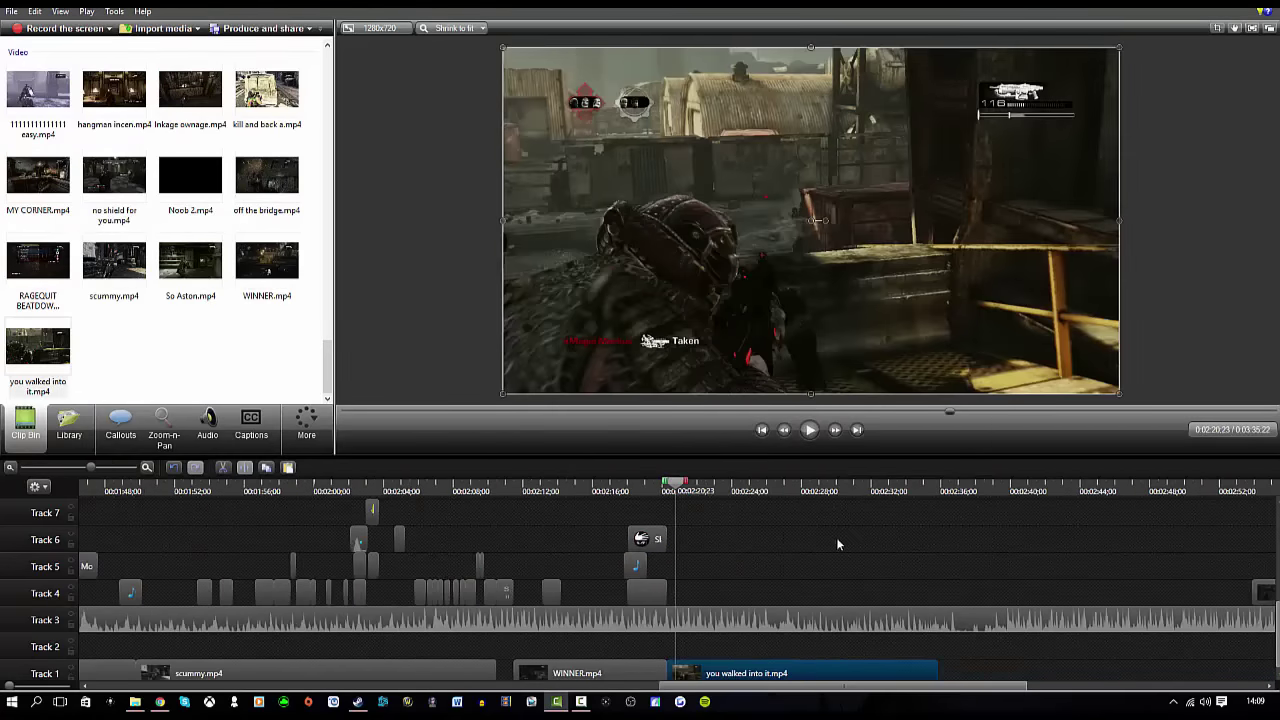
{"action": "left_click", "coordinate": [11, 12]}
{"action": "left_click", "coordinate": [55, 77]}
Add a text callout on Track 4 at 0:02:20:23 reading "Look at Human!" in red
{"action": "left_click", "coordinate": [120, 425]}
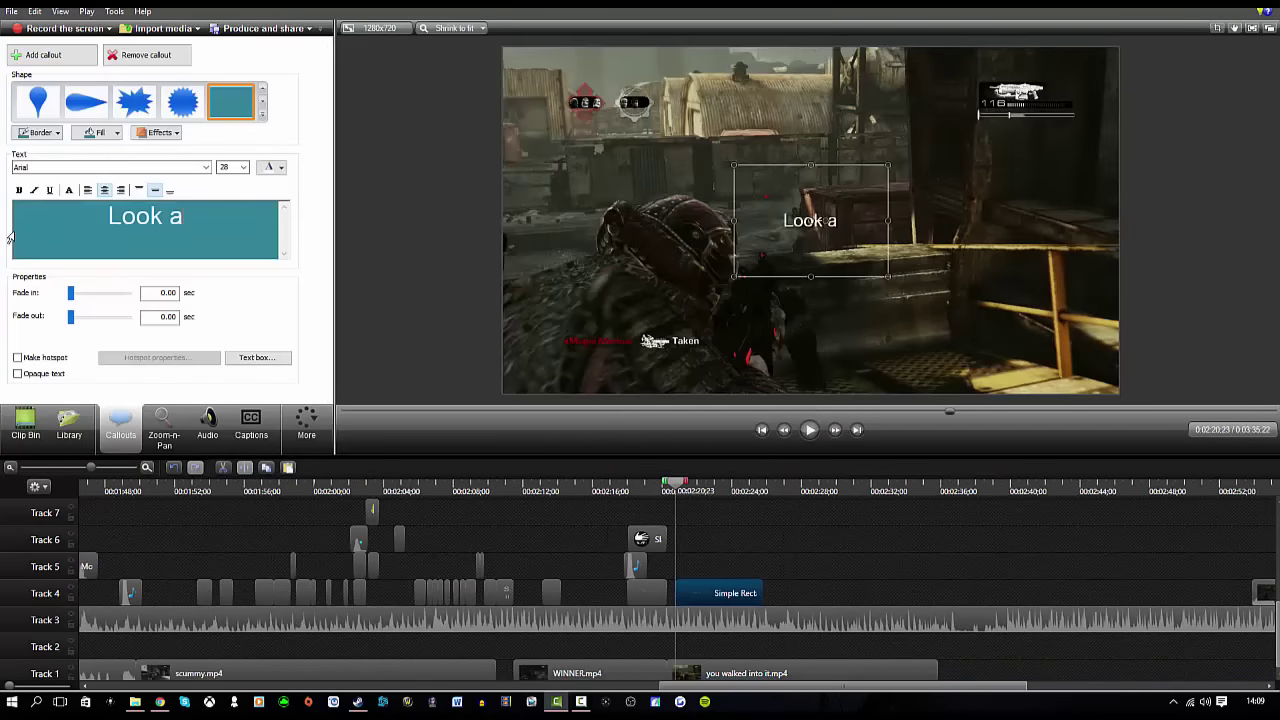
{"action": "left_click", "coordinate": [281, 168]}
{"action": "left_click", "coordinate": [284, 201]}
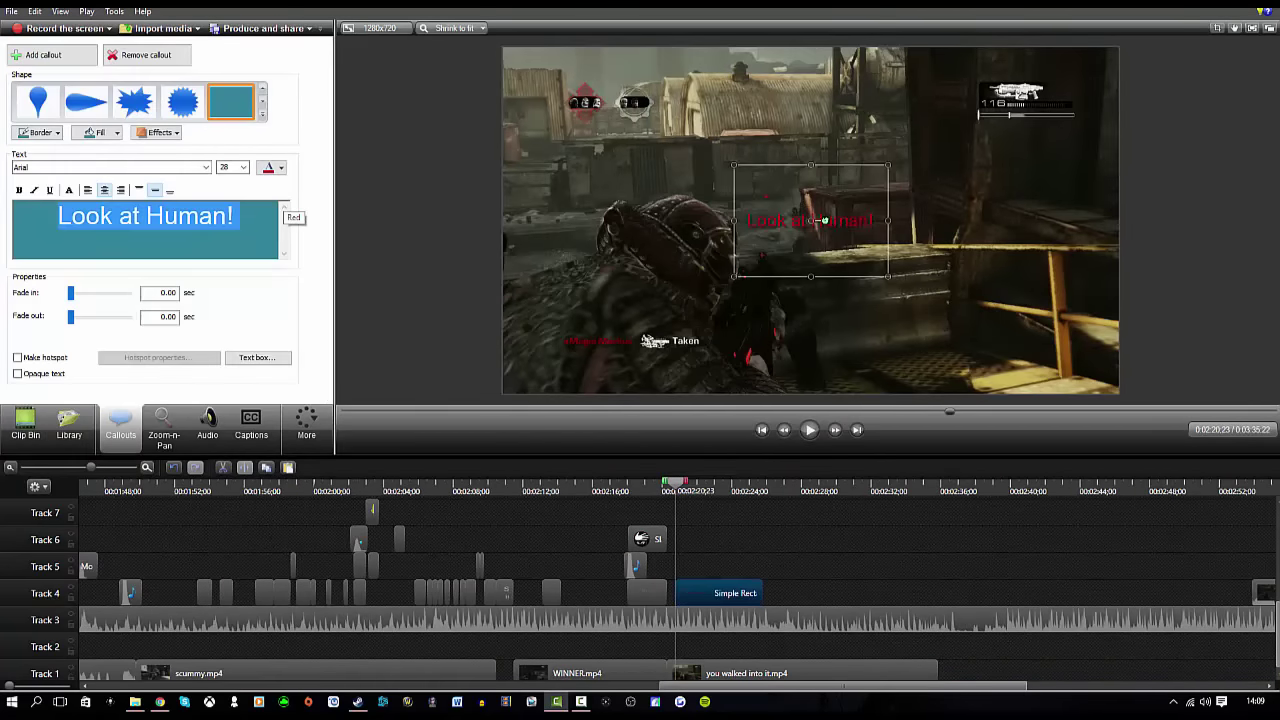
Split the callout at 0:02:22:00, change its second part to "KILL!!", tilt it clockwise and place it in the upper middle of the frame
{"action": "left_click", "coordinate": [808, 432]}
{"action": "left_click", "coordinate": [808, 432]}
{"action": "key", "text": "s"}
{"action": "left_click", "coordinate": [739, 592]}
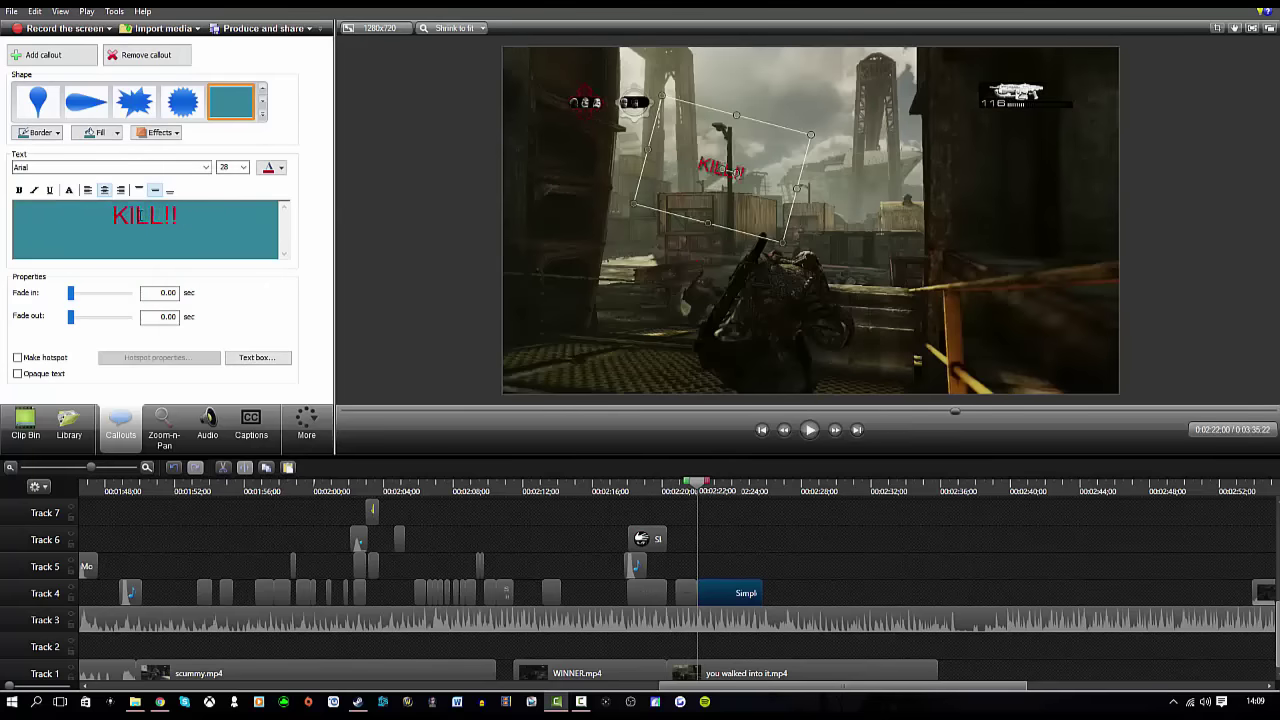
{"action": "left_click_drag", "start_coordinate": [740, 172], "coordinate": [737, 210]}
Split the "KILL!!" callout at 0:02:23:07 and tilt the new part counterclockwise
{"action": "left_click", "coordinate": [810, 432]}
{"action": "left_click", "coordinate": [810, 432]}
{"action": "key", "text": "s"}
{"action": "left_click", "coordinate": [748, 595]}
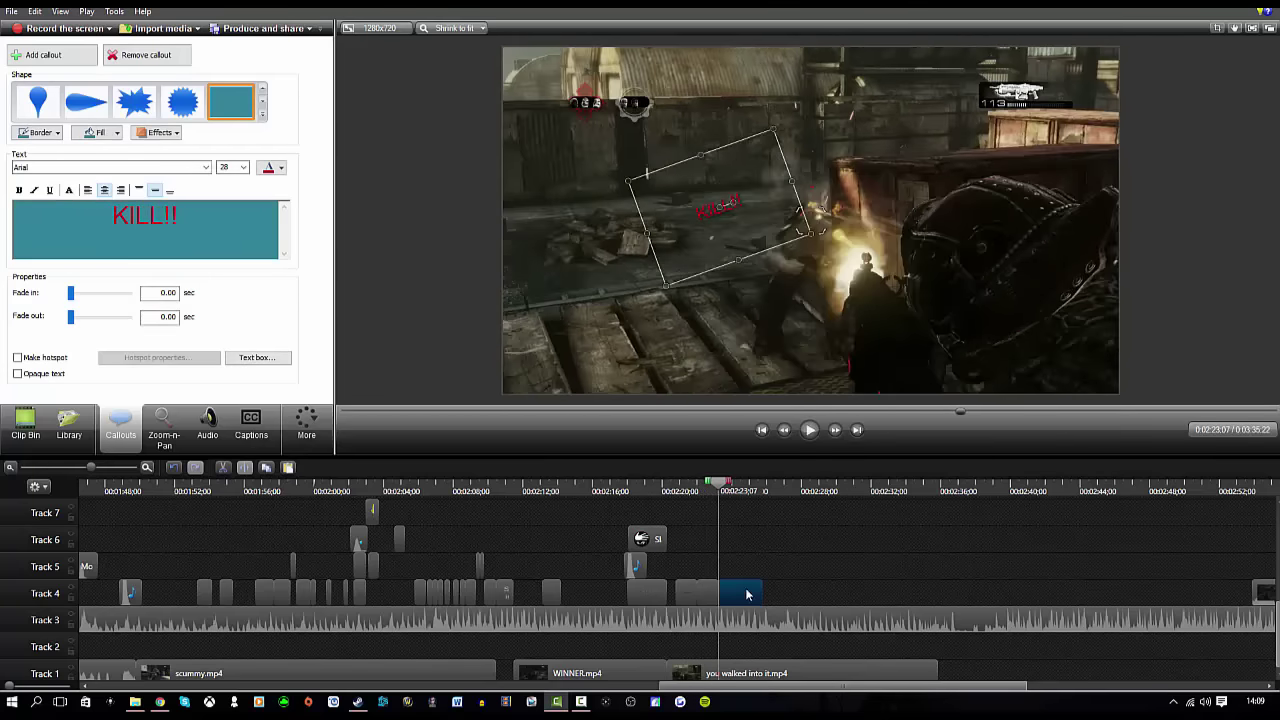
Move the last callout part to 0:02:25:05, change its text to "Baird...?" and shift it toward the frame's right side
{"action": "left_click", "coordinate": [809, 429]}
{"action": "left_click", "coordinate": [772, 596]}
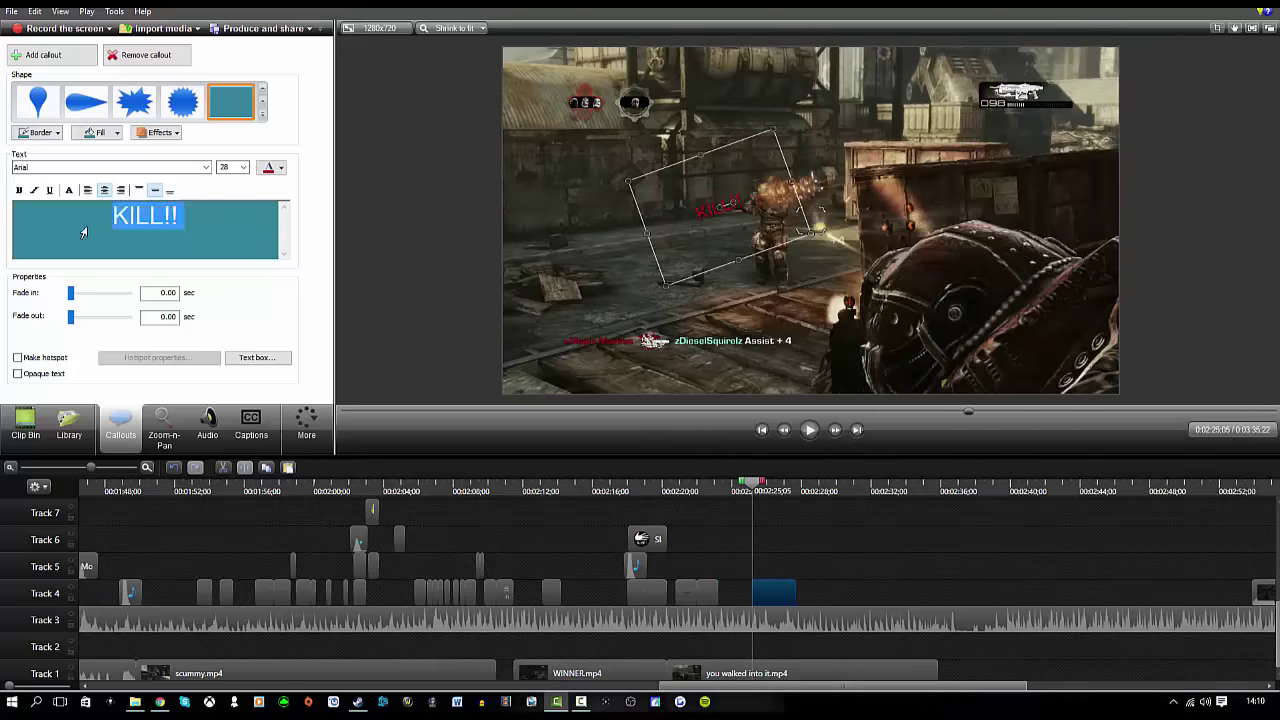
{"action": "left_click", "coordinate": [815, 440]}
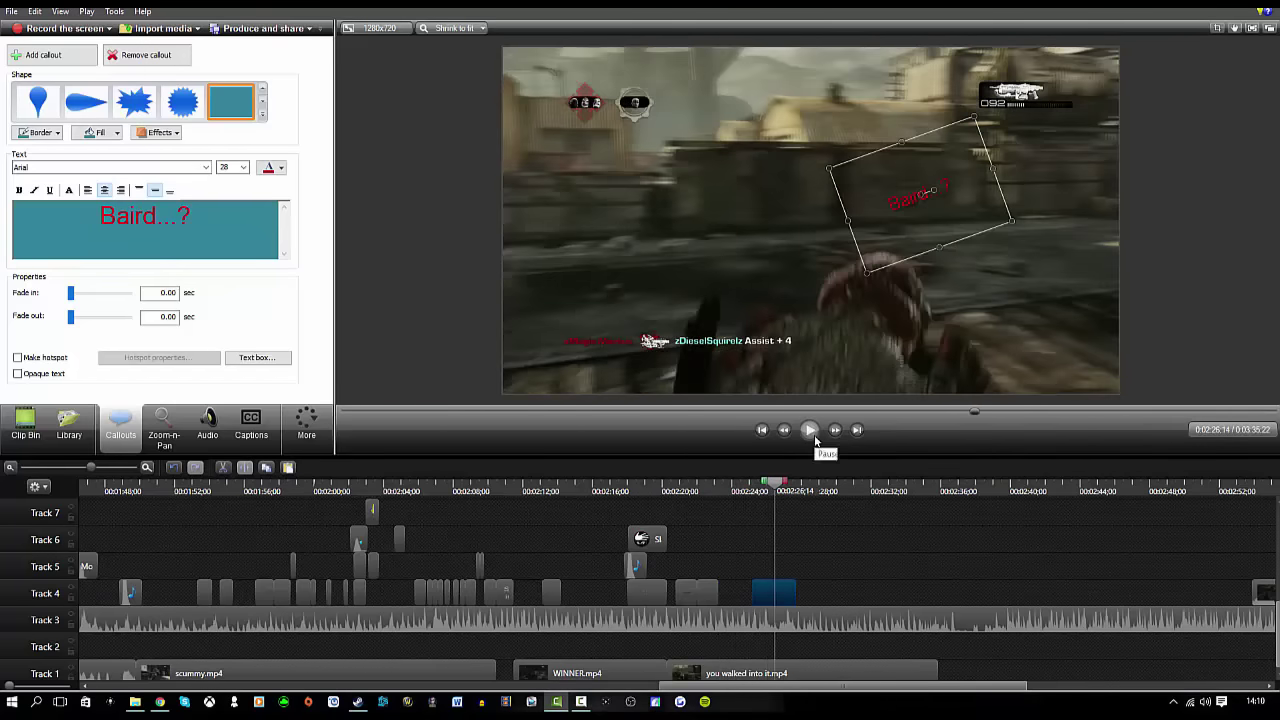
Split the callout at 0:02:26:01 into a clockwise-tilted "This ezxp" part, and add a "He'll kill himself" callout on Track 4 before 0:02:29:19
{"action": "left_click_drag", "start_coordinate": [785, 481], "coordinate": [768, 481]}
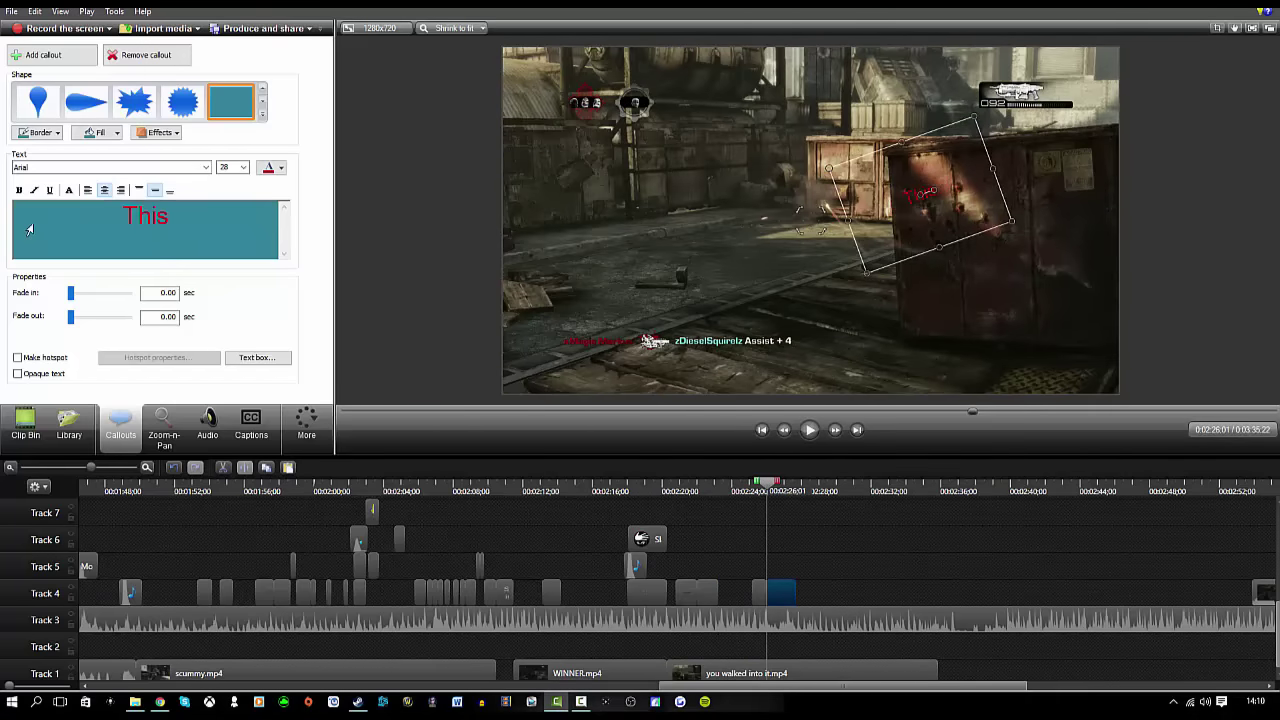
{"action": "left_click", "coordinate": [811, 430]}
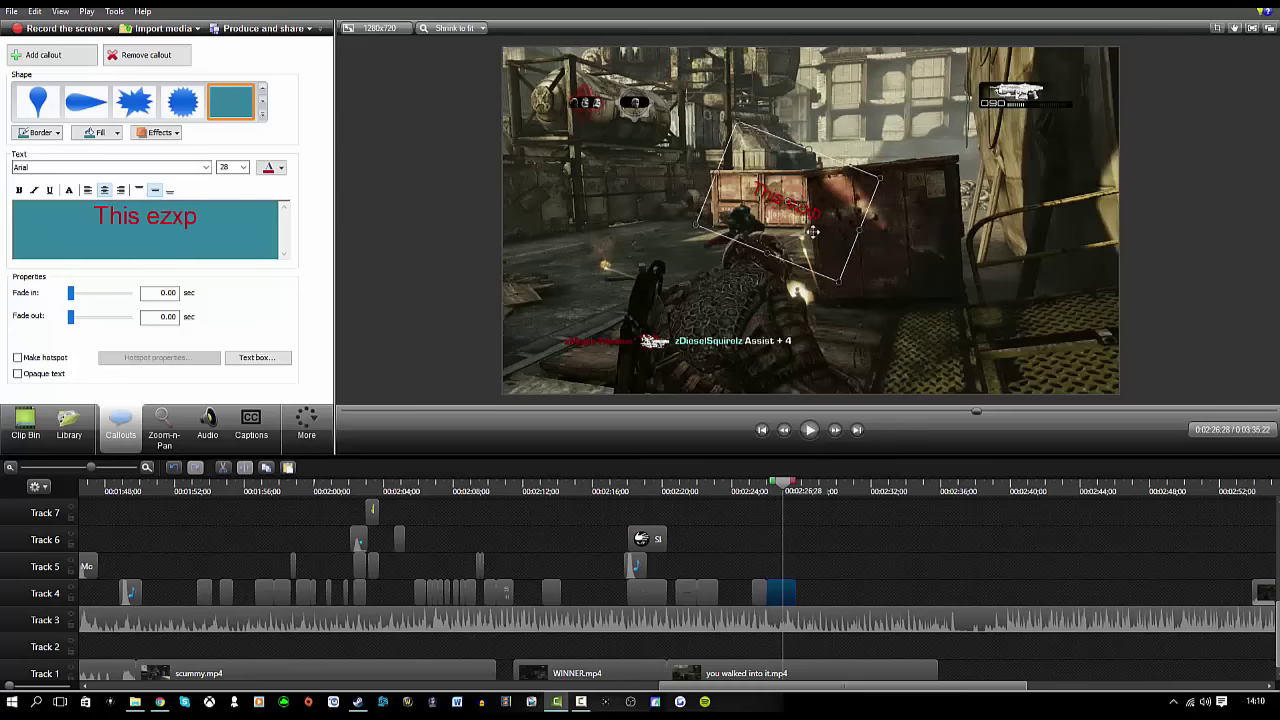
{"action": "left_click", "coordinate": [810, 429]}
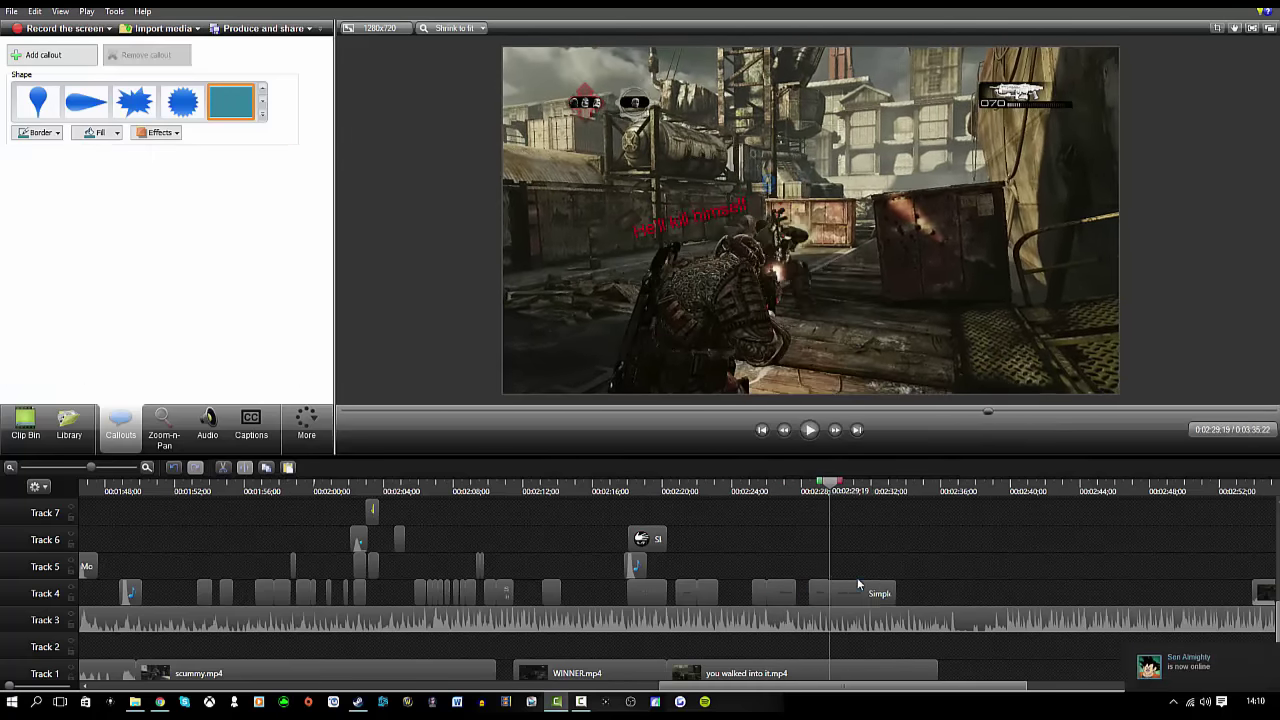
{"action": "left_click", "coordinate": [811, 430]}
Place ME GUSTA.png on Track 5 at 0:02:30:04 and shrink it over the first head icon in the red team's badge
{"action": "left_click", "coordinate": [25, 425]}
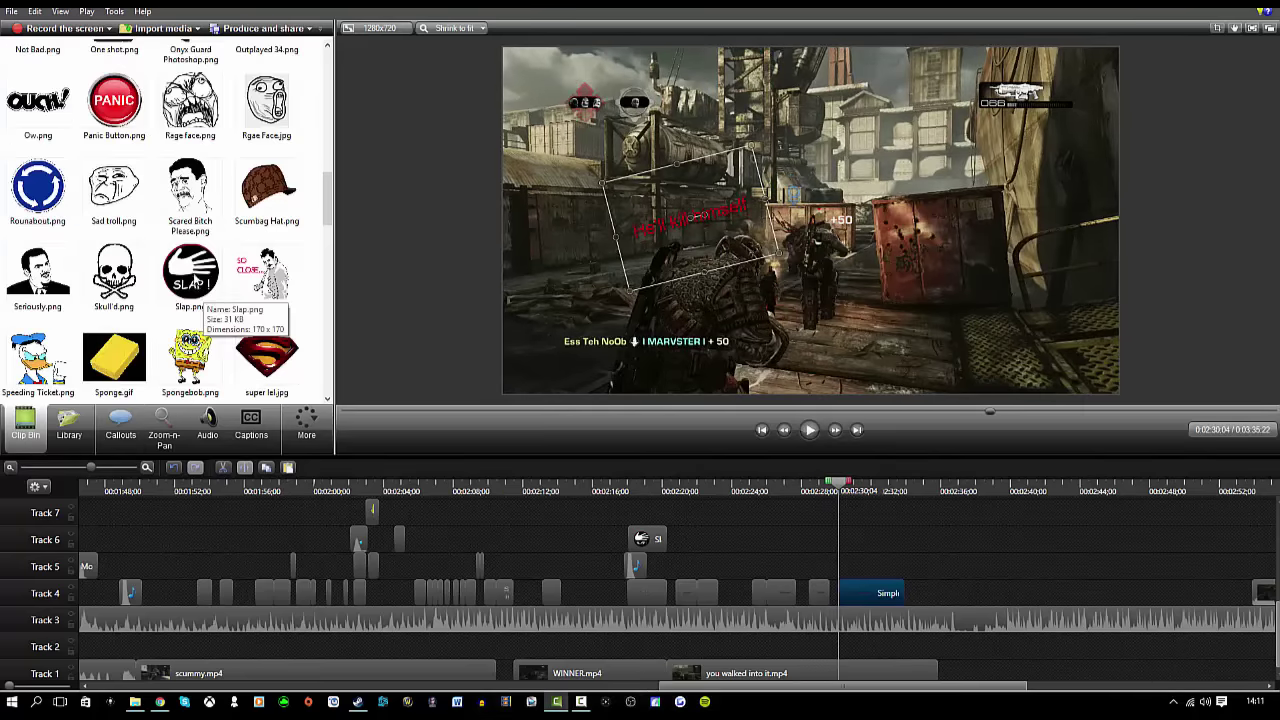
{"action": "scroll", "coordinate": [200, 296], "scroll_direction": "up", "scroll_amount": 5}
{"action": "left_click_drag", "start_coordinate": [921, 561], "coordinate": [866, 576]}
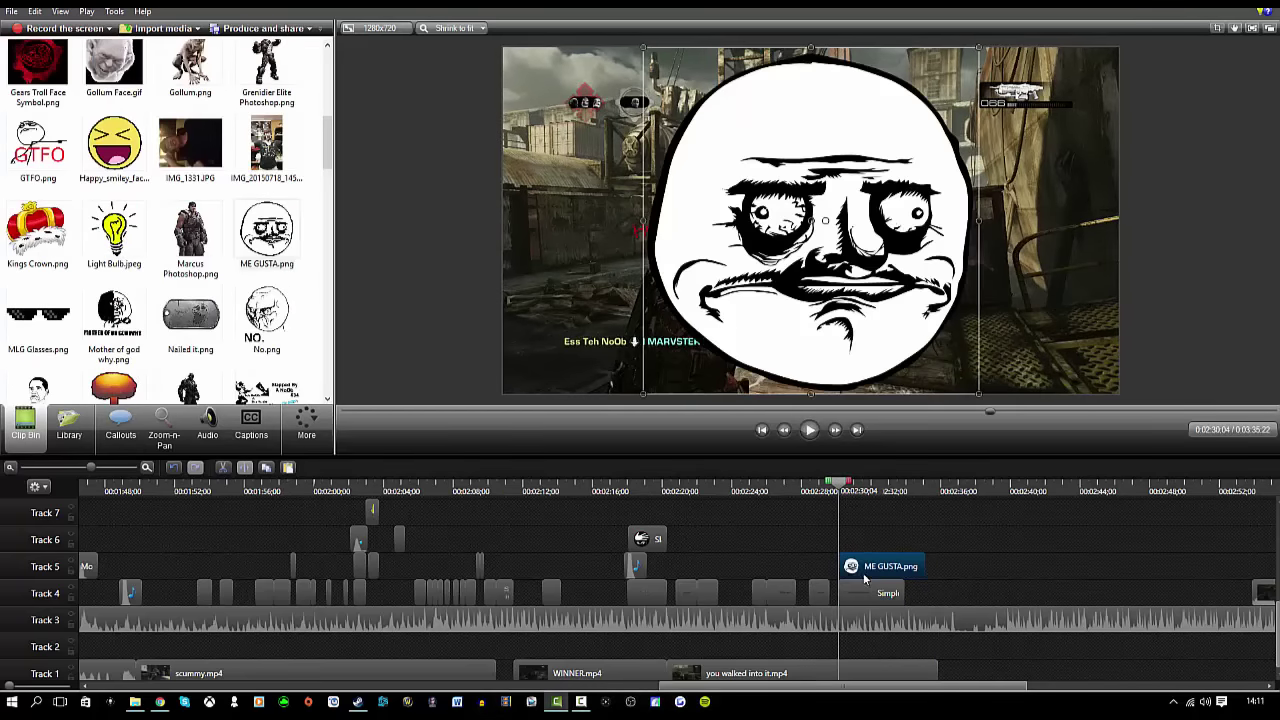
{"action": "left_click_drag", "start_coordinate": [978, 394], "coordinate": [701, 107]}
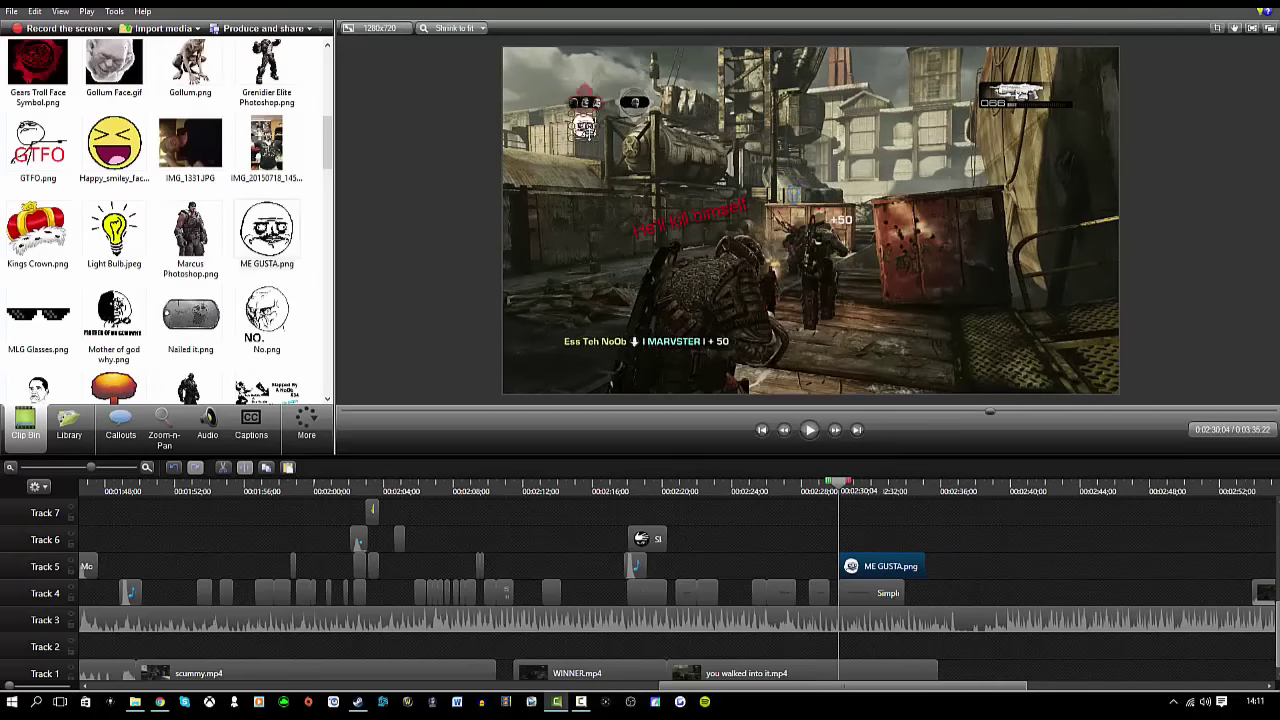
{"action": "scroll", "coordinate": [585, 122], "scroll_direction": "up", "scroll_amount": 8}
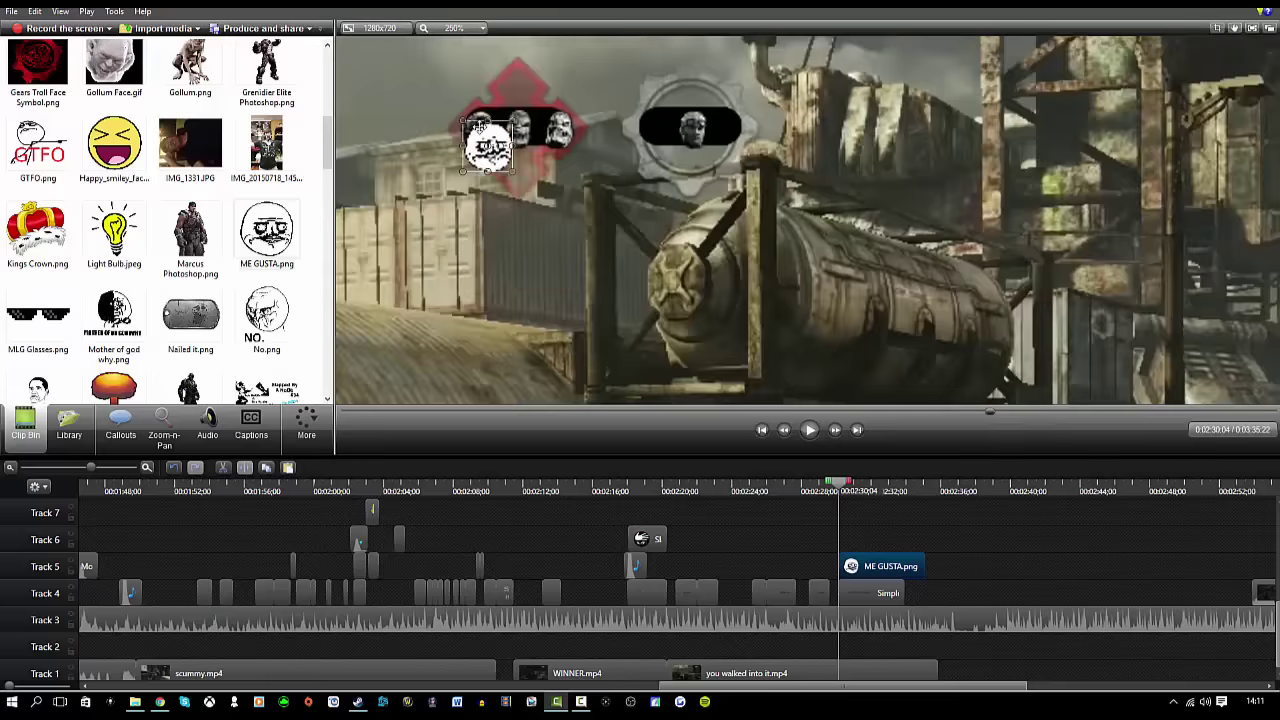
Place Rage face.png on Track 6 at 0:02:30:04 and shrink it over the head icon in the silver team's badge
{"action": "scroll", "coordinate": [165, 220], "scroll_direction": "down", "scroll_amount": 3}
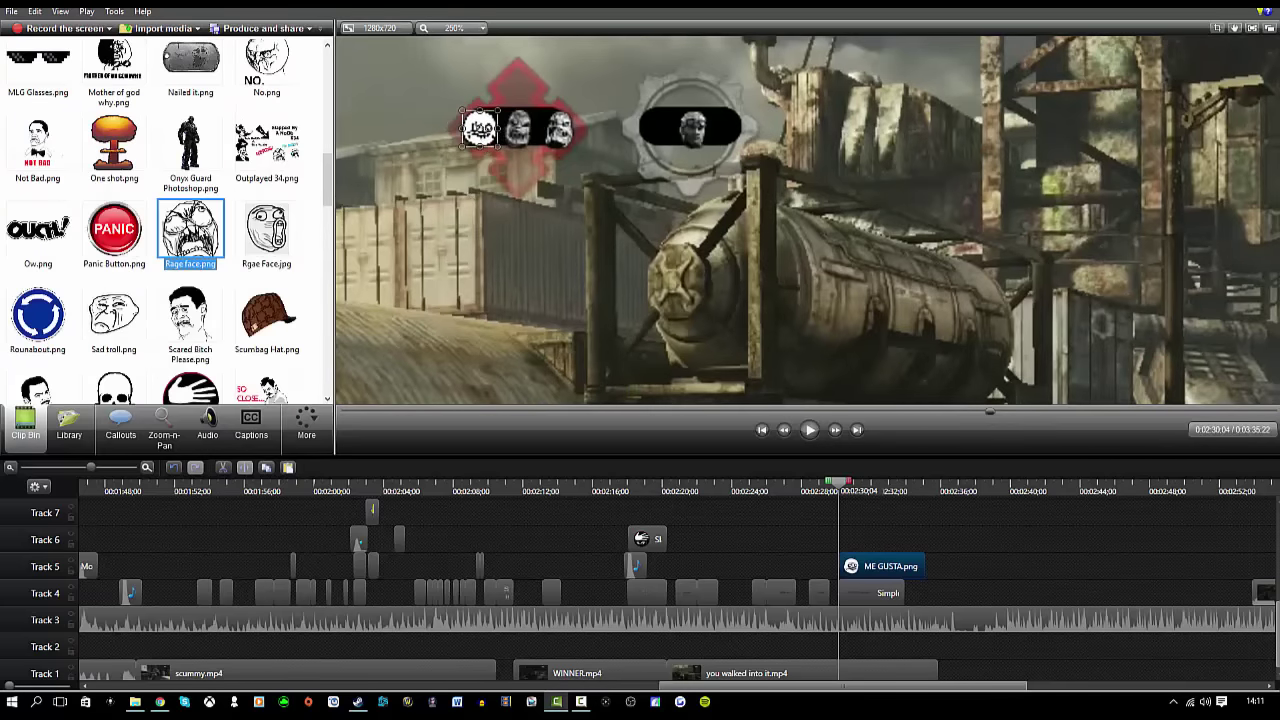
{"action": "left_click_drag", "start_coordinate": [868, 541], "coordinate": [856, 541]}
{"action": "left_click_drag", "start_coordinate": [1165, 355], "coordinate": [650, 152]}
{"action": "left_click_drag", "start_coordinate": [536, 86], "coordinate": [793, 342]}
{"action": "left_click_drag", "start_coordinate": [846, 393], "coordinate": [496, 108]}
{"action": "left_click_drag", "start_coordinate": [443, 57], "coordinate": [649, 265]}
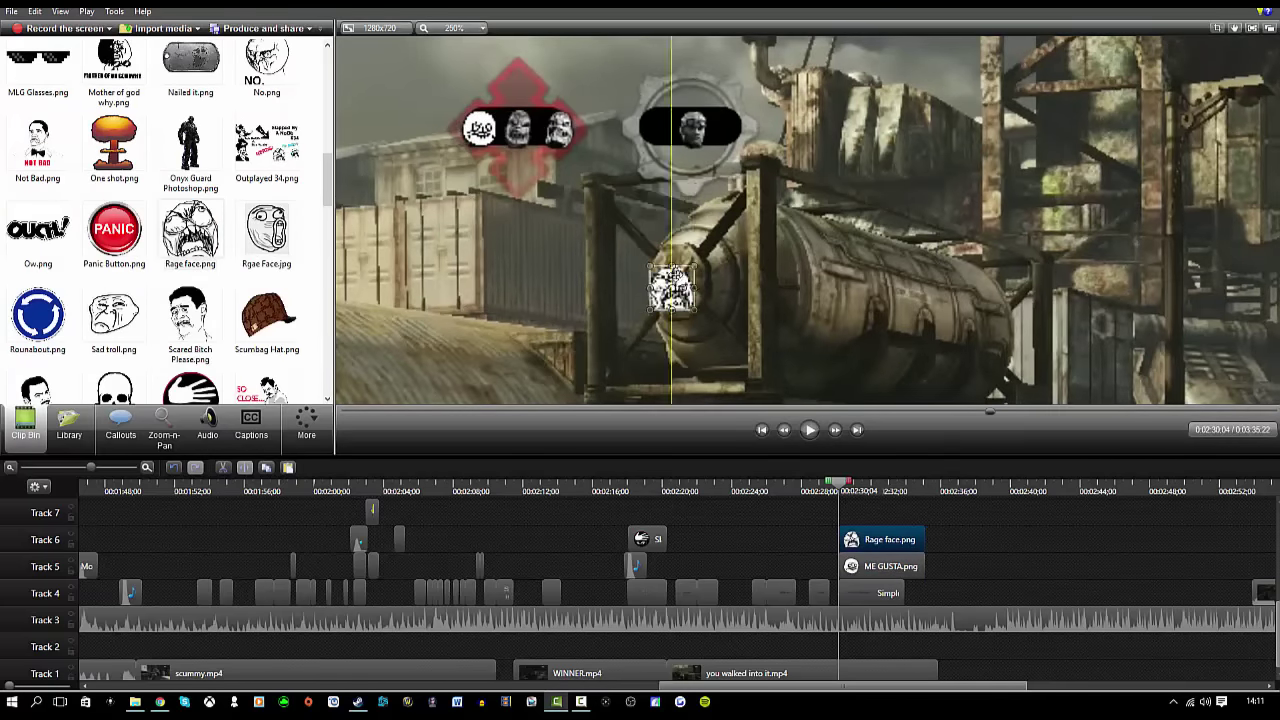
{"action": "left_click", "coordinate": [425, 28]}
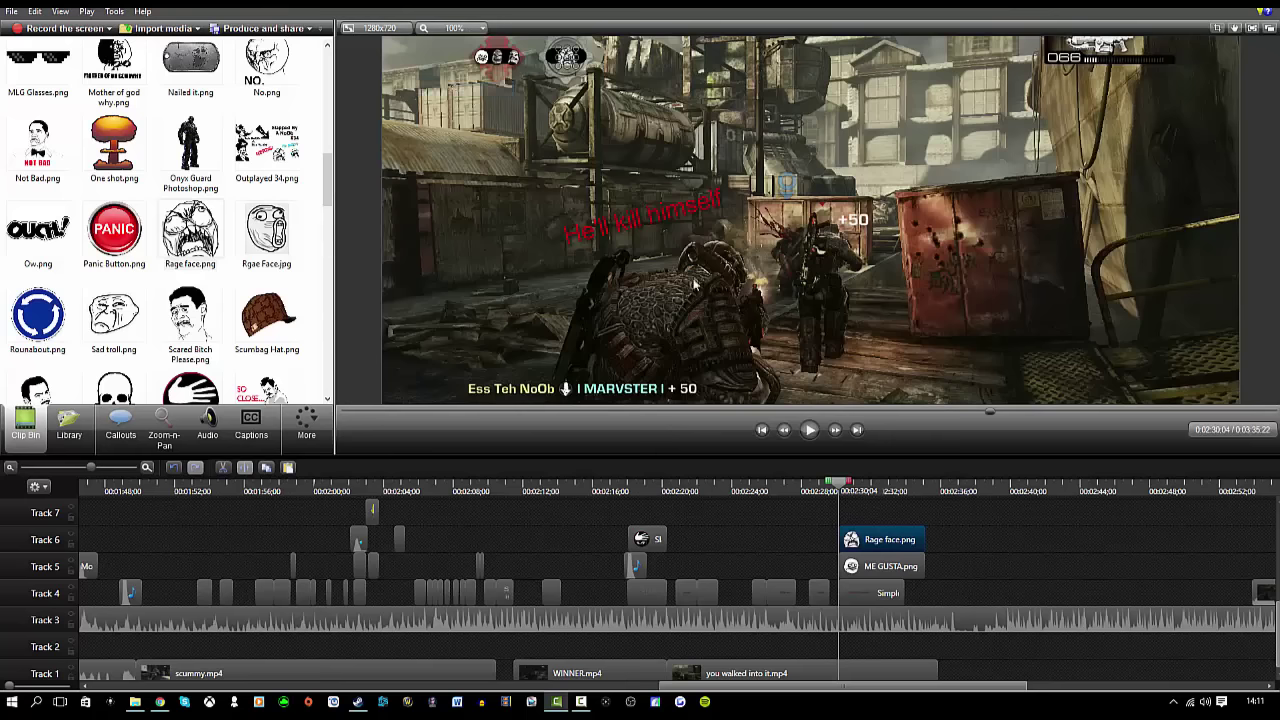
Change the callout from about 0:02:30:17 to "Told you", split it at 0:02:31:02 and delete the remainder
{"action": "left_click", "coordinate": [812, 432]}
{"action": "left_click", "coordinate": [453, 28]}
{"action": "left_click", "coordinate": [460, 137]}
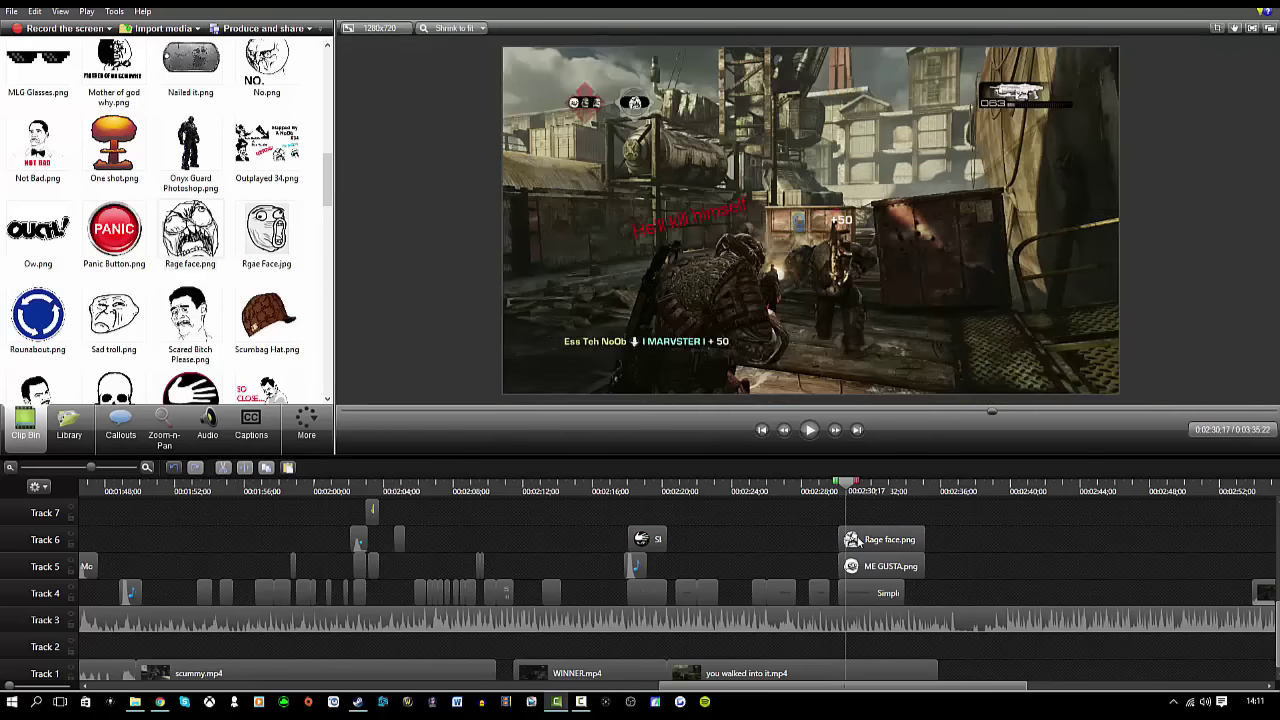
{"action": "left_click", "coordinate": [866, 597]}
{"action": "left_click", "coordinate": [818, 432]}
{"action": "key", "text": "s"}
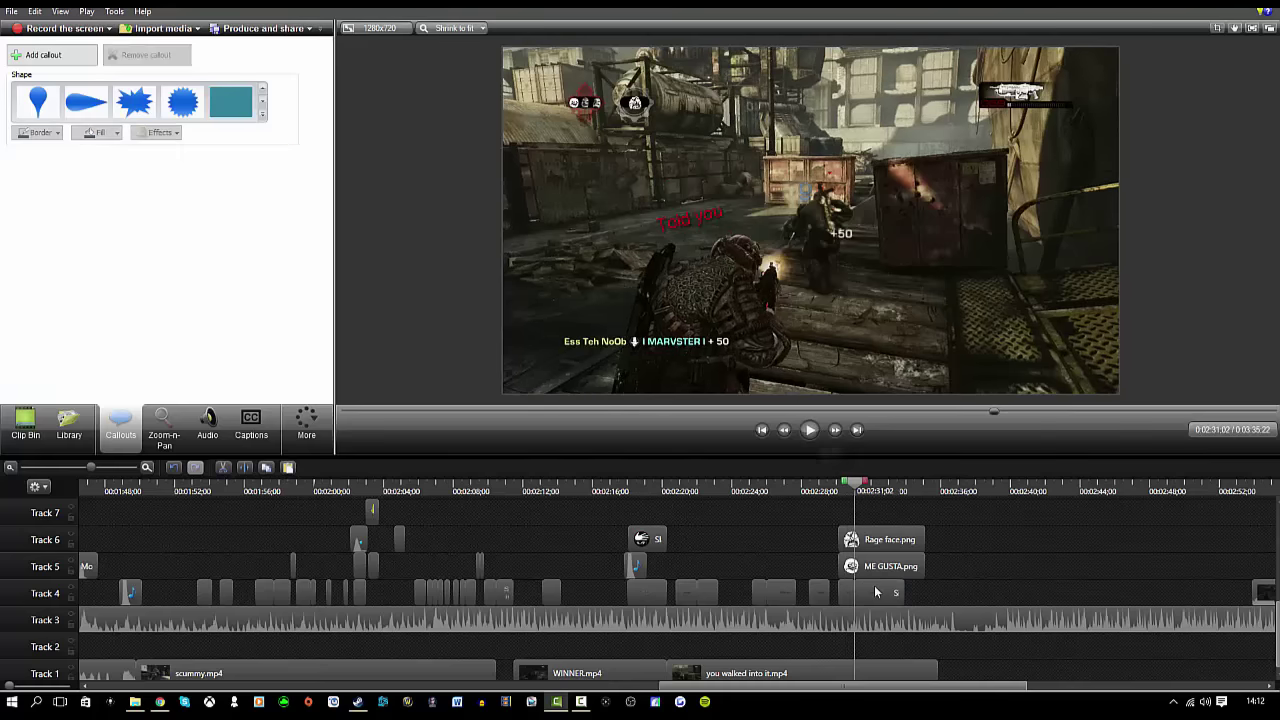
{"action": "left_click", "coordinate": [877, 592]}
{"action": "key", "text": "Delete"}
Play on to find the kill's end and trim Rage face.png and ME GUSTA.png to end at about 0:02:32:04
{"action": "left_click", "coordinate": [810, 433]}
{"action": "left_click", "coordinate": [810, 433]}
{"action": "left_click", "coordinate": [24, 432]}
{"action": "scroll", "coordinate": [140, 264], "scroll_direction": "down", "scroll_amount": 10}
{"action": "left_click", "coordinate": [810, 430]}
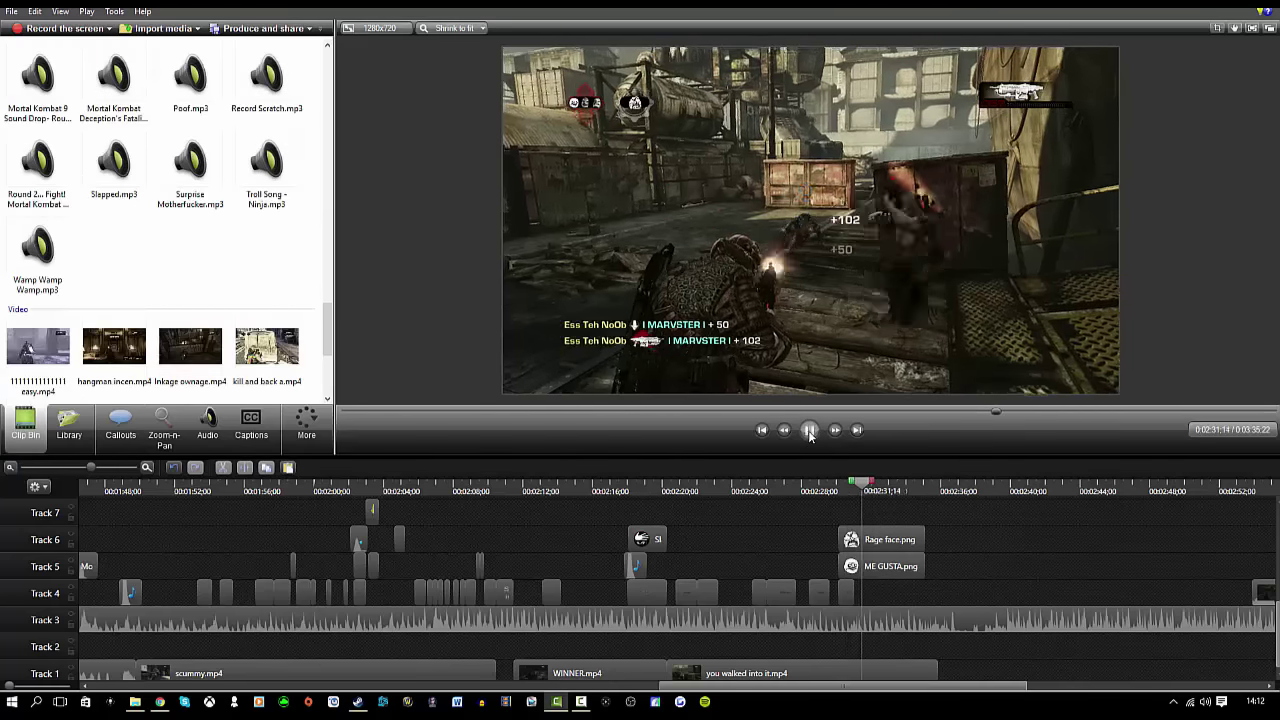
{"action": "left_click", "coordinate": [810, 430]}
{"action": "left_click", "coordinate": [875, 484]}
{"action": "left_click_drag", "start_coordinate": [870, 483], "coordinate": [904, 560]}
{"action": "key", "text": "s"}
{"action": "right_click", "coordinate": [904, 556]}
{"action": "left_click", "coordinate": [942, 420]}
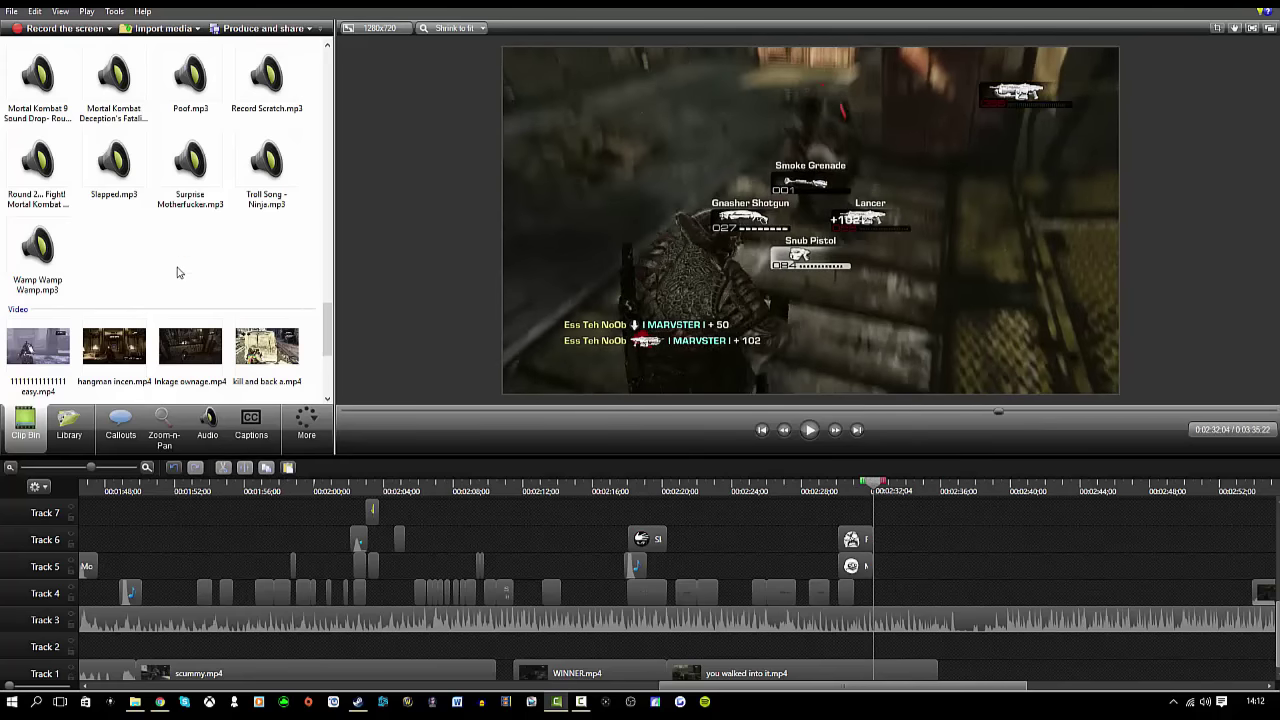
Place MLG Horns Sound Effect.mp3 on Track 5 past the trimmed images and set its clip speed to 200%
{"action": "scroll", "coordinate": [179, 272], "scroll_direction": "up", "scroll_amount": 3}
{"action": "right_click", "coordinate": [969, 560]}
{"action": "left_click_drag", "start_coordinate": [264, 141], "coordinate": [923, 564]}
{"action": "left_click", "coordinate": [1014, 523]}
{"action": "type", "text": "200"}
{"action": "left_click", "coordinate": [606, 400]}
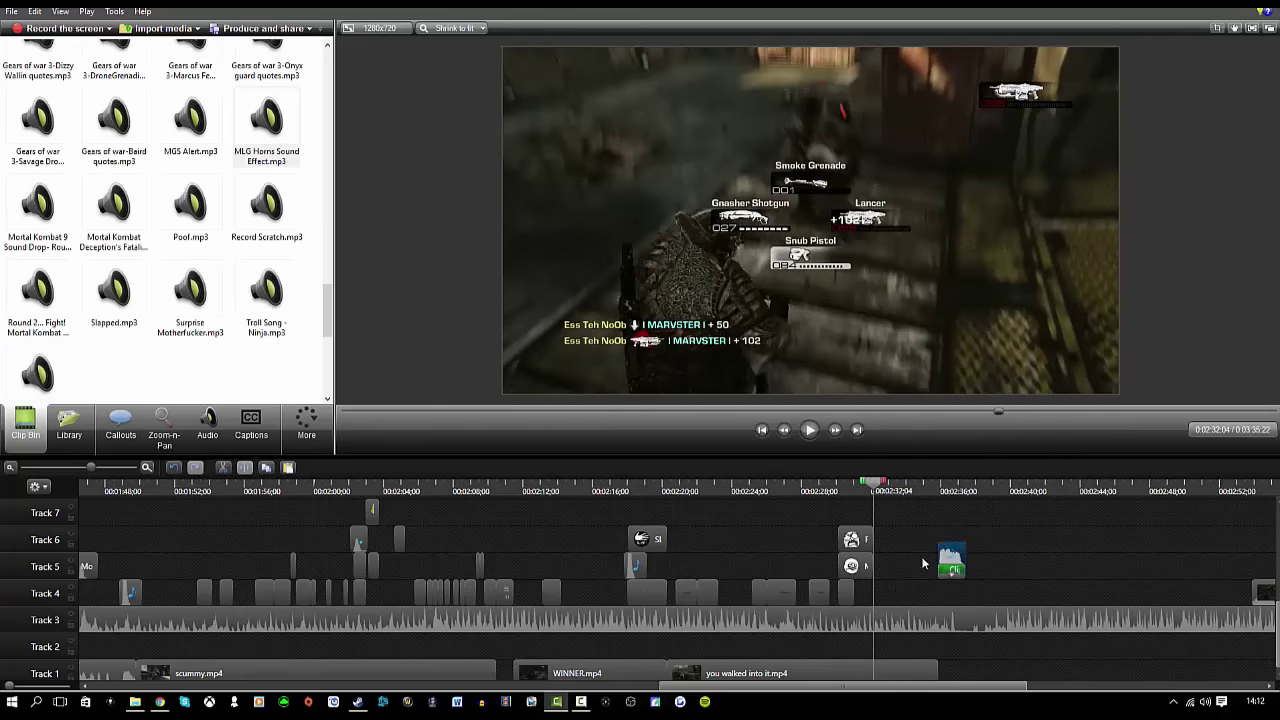
Move the horn sound to Track 4 at 0:02:32:21 and add a white size-72 "#Pistoled" callout above it, placed below the medals
{"action": "left_click", "coordinate": [810, 430]}
{"action": "scroll", "coordinate": [1020, 578], "scroll_direction": "up", "scroll_amount": 1}
{"action": "key", "text": "ctrl+v"}
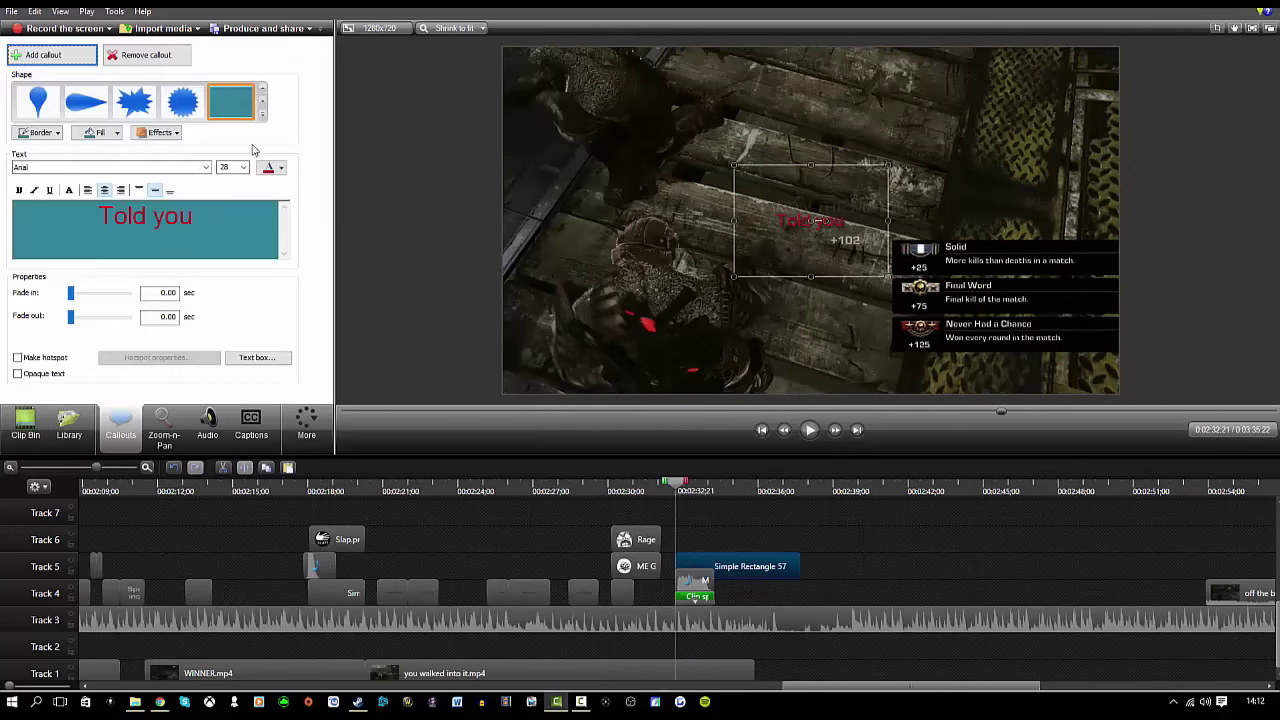
{"action": "left_click", "coordinate": [237, 311]}
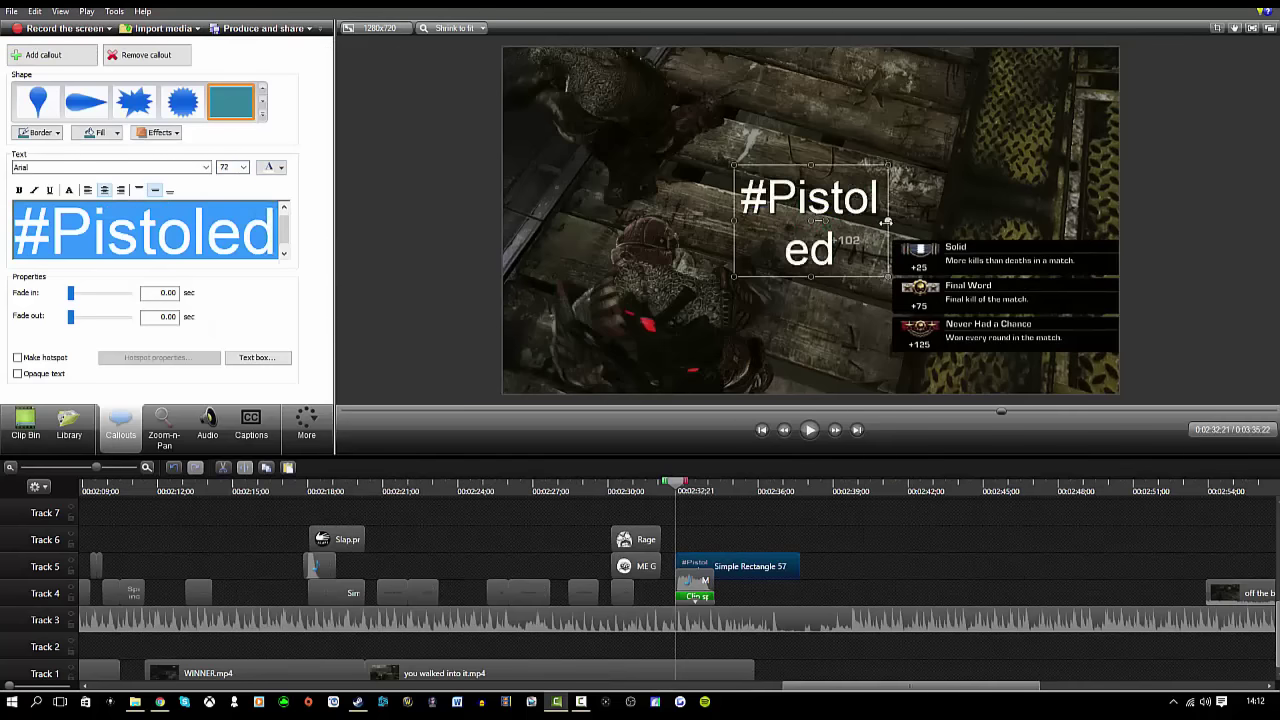
{"action": "left_click", "coordinate": [810, 430]}
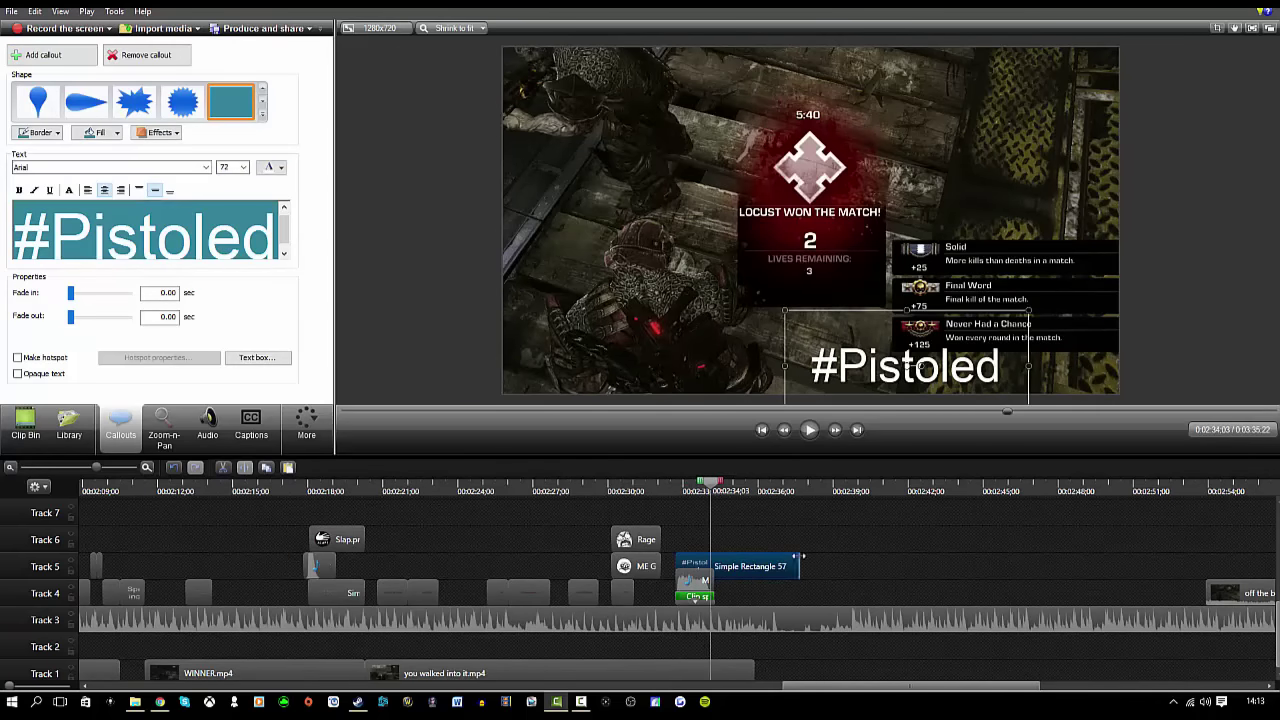
{"action": "left_click", "coordinate": [742, 668]}
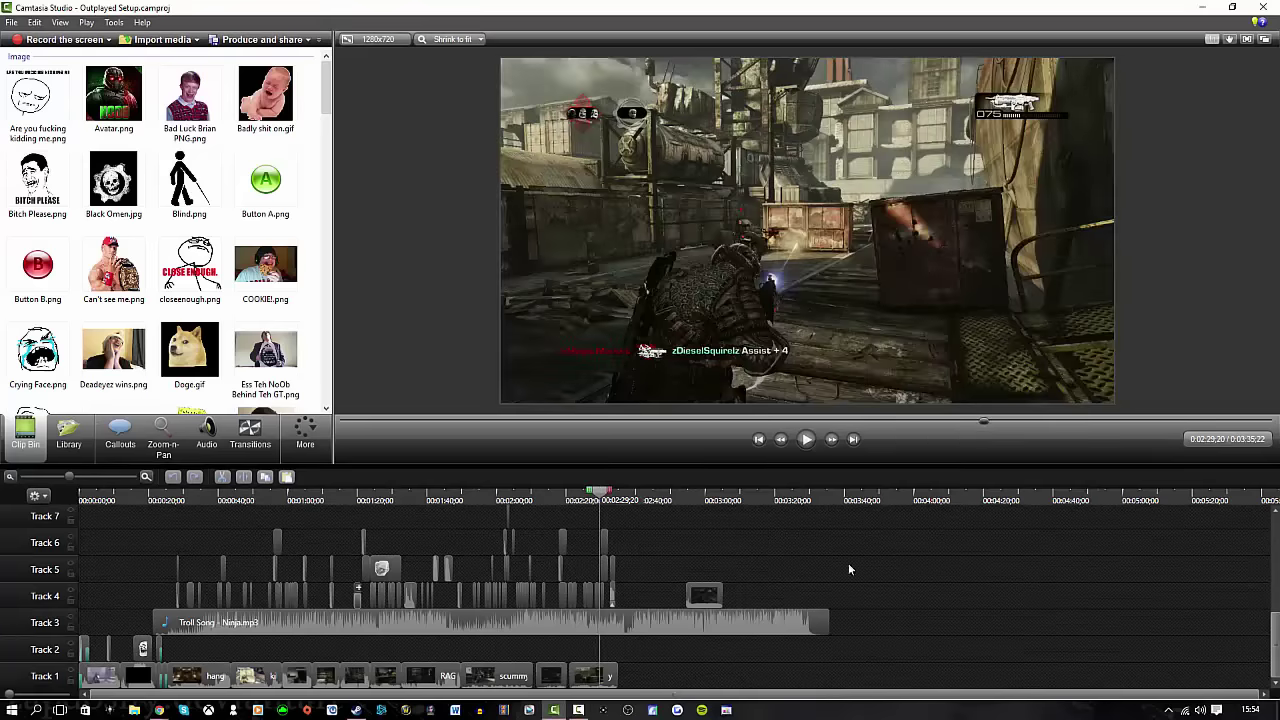
Play back the edit from about 0:02:09 and move you walked into it.mp4 against the end of WINNER.mp4 on Track 1
{"action": "left_click", "coordinate": [622, 500]}
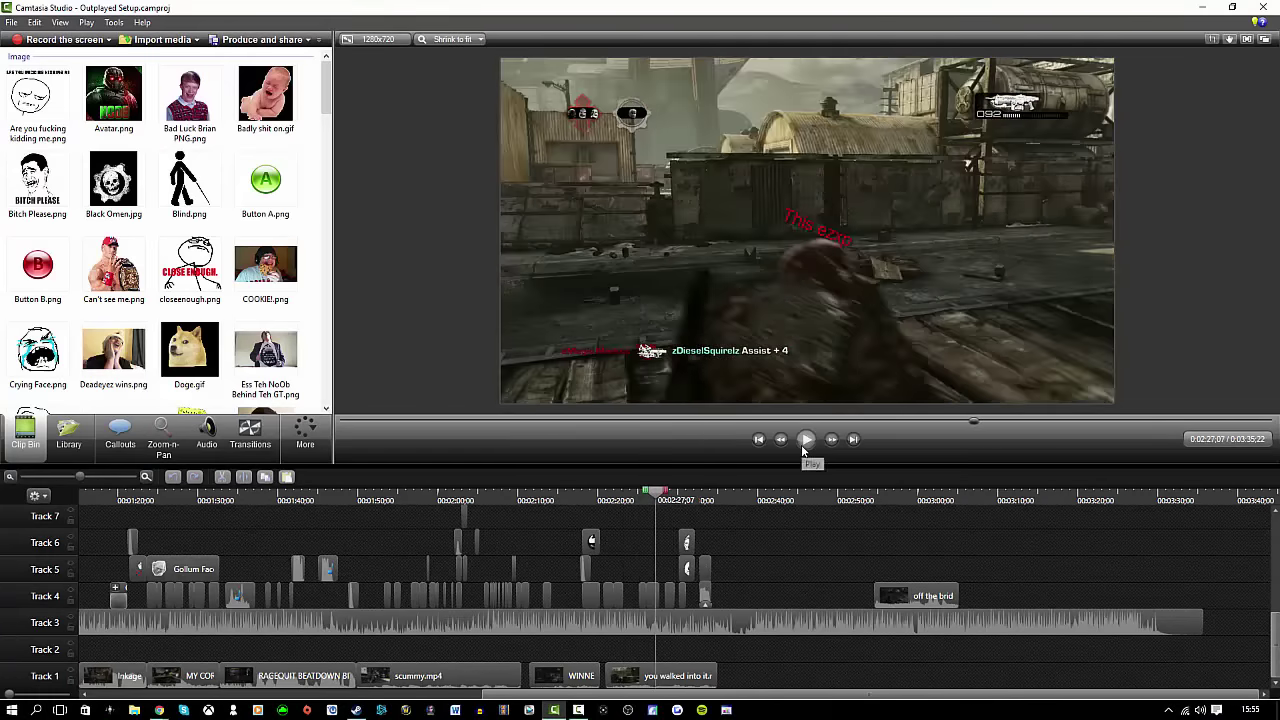
{"action": "left_click", "coordinate": [516, 500]}
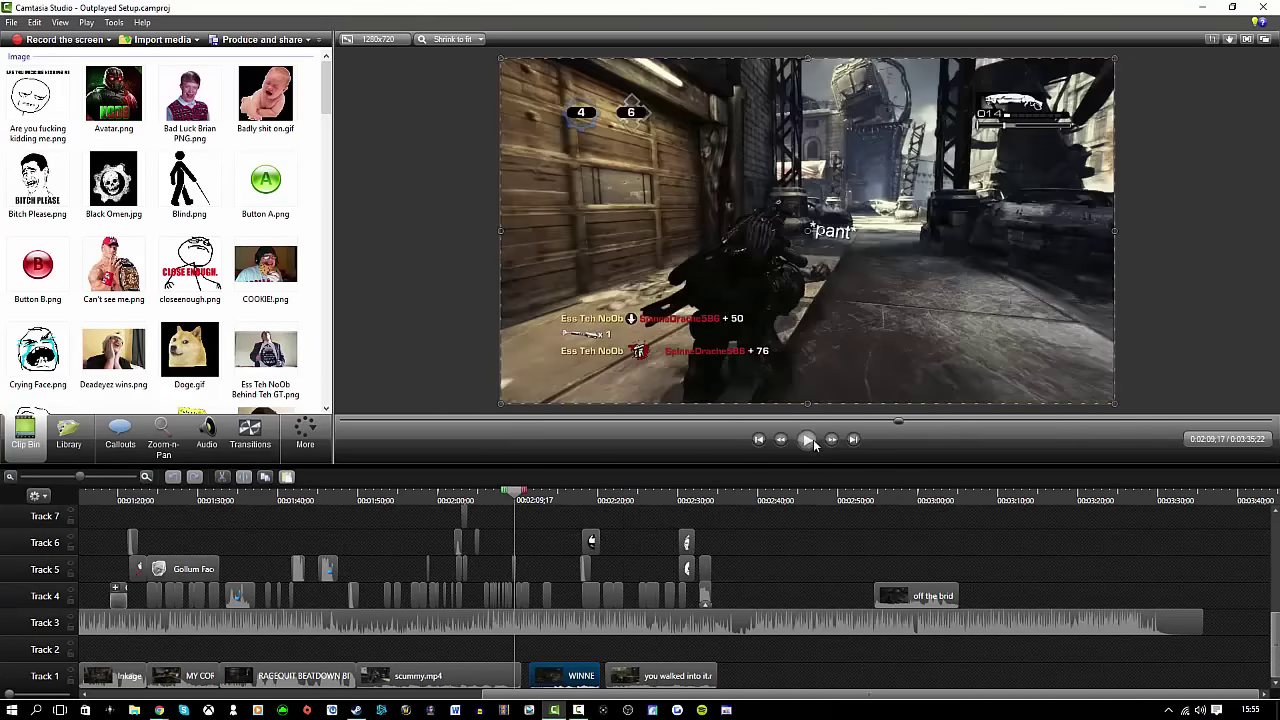
{"action": "left_click", "coordinate": [808, 440]}
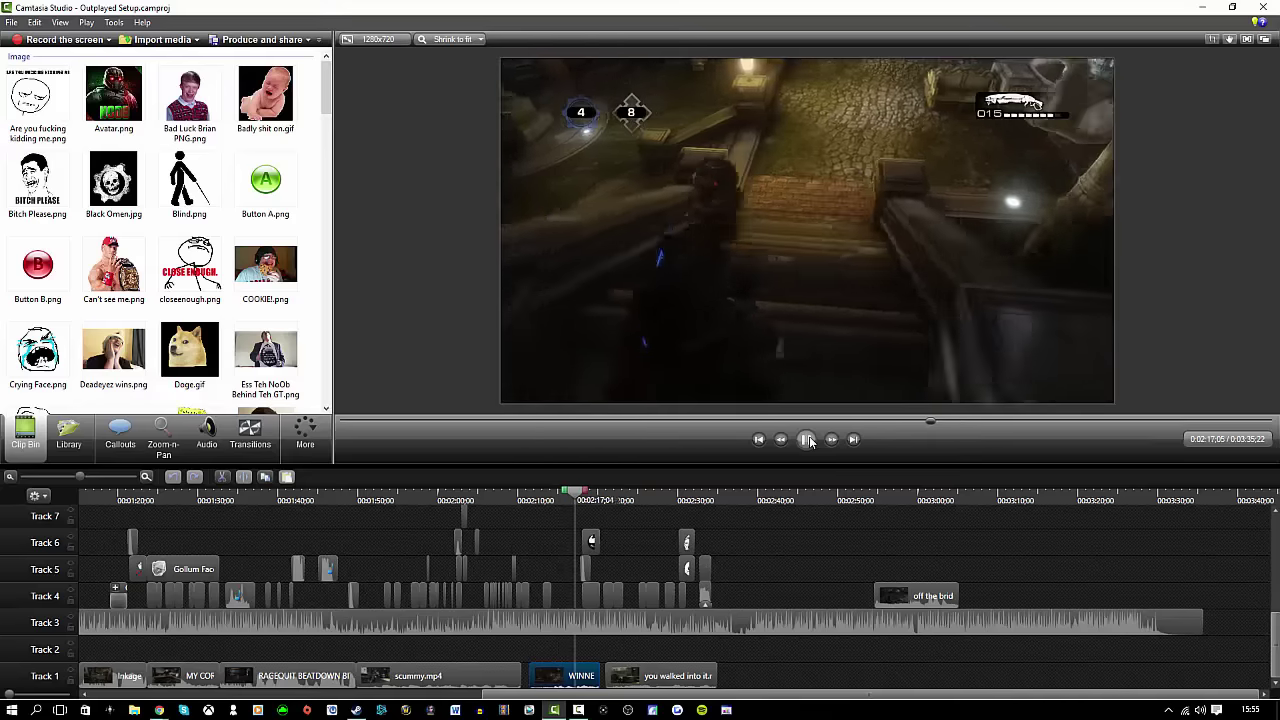
{"action": "left_click", "coordinate": [676, 680]}
{"action": "key", "text": "space"}
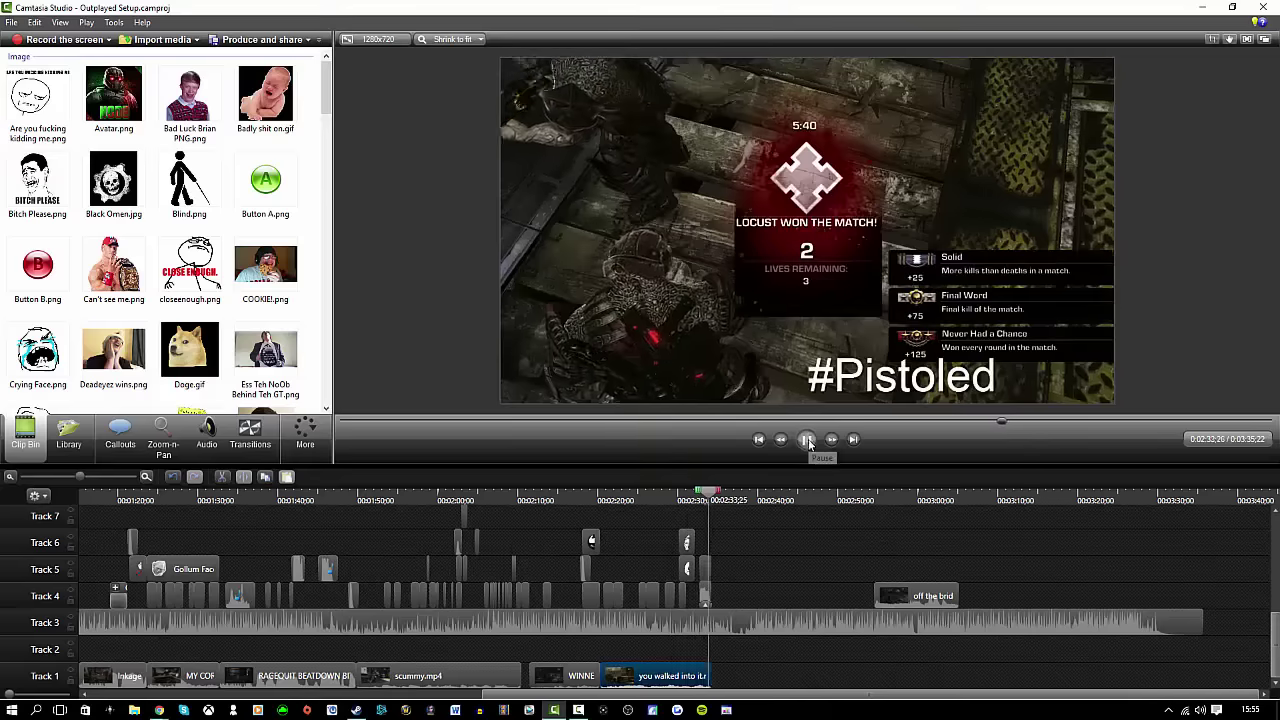
{"action": "left_click", "coordinate": [806, 439]}
Set the playhead to 0:02:34:08 and import sprinty sprint.mp4 from the Outplays folder
{"action": "left_click_drag", "start_coordinate": [710, 491], "coordinate": [712, 491]}
{"action": "left_click", "coordinate": [162, 40]}
{"action": "left_click", "coordinate": [474, 425]}
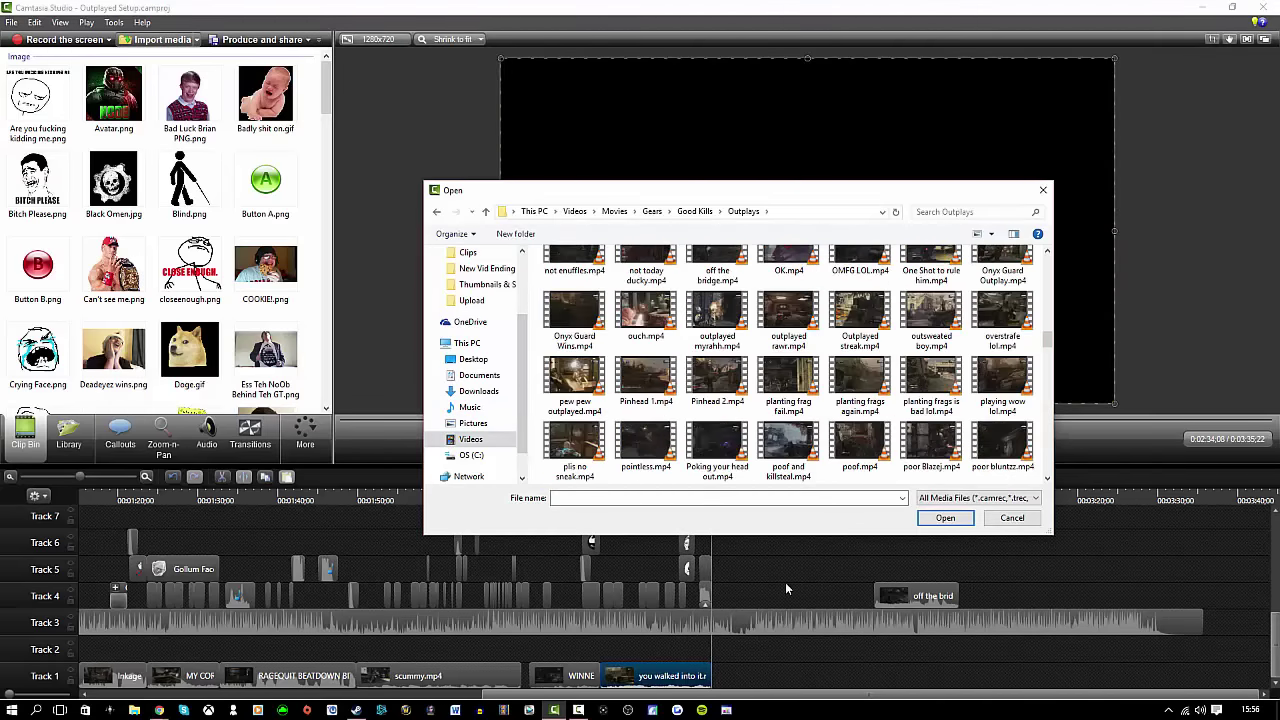
{"action": "key", "text": "Escape"}
{"action": "scroll", "coordinate": [252, 343], "scroll_direction": "down", "scroll_amount": 10}
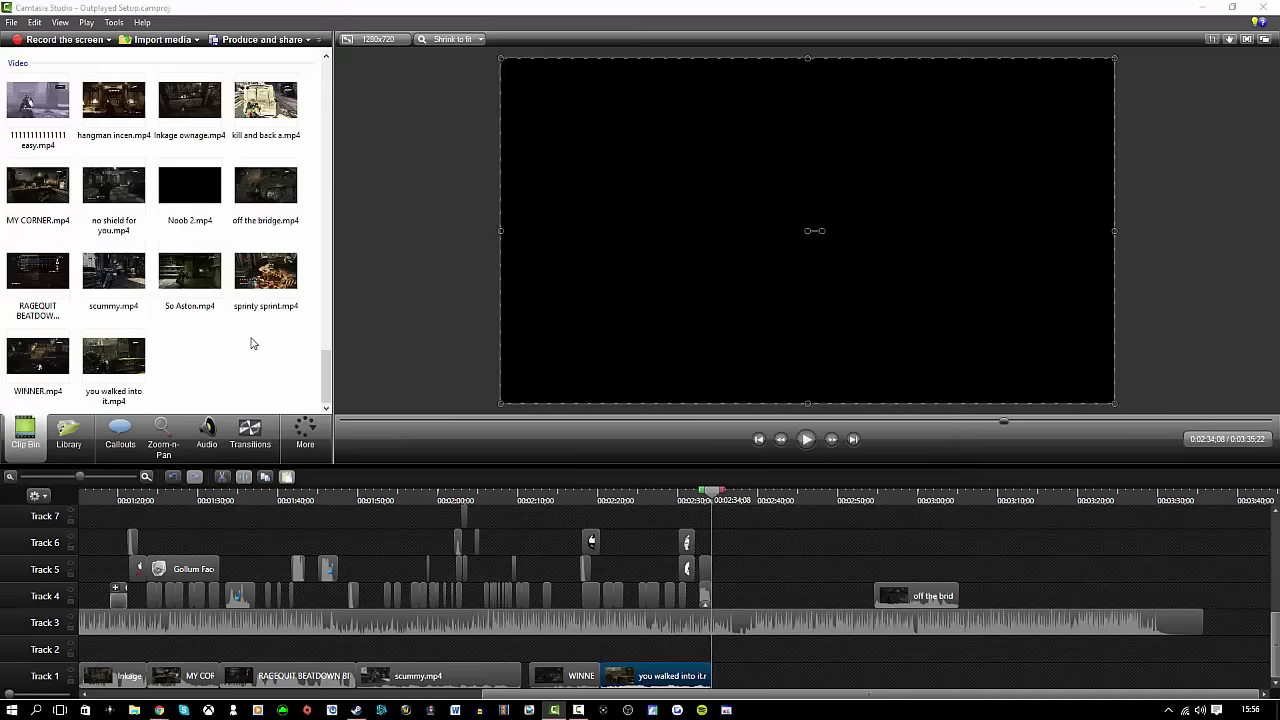
Place sprinty sprint.mp4 on Track 1 directly after you walked into it.mp4, play it back and return to 0:02:34:08
{"action": "left_click_drag", "start_coordinate": [785, 573], "coordinate": [750, 676]}
{"action": "left_click", "coordinate": [806, 439]}
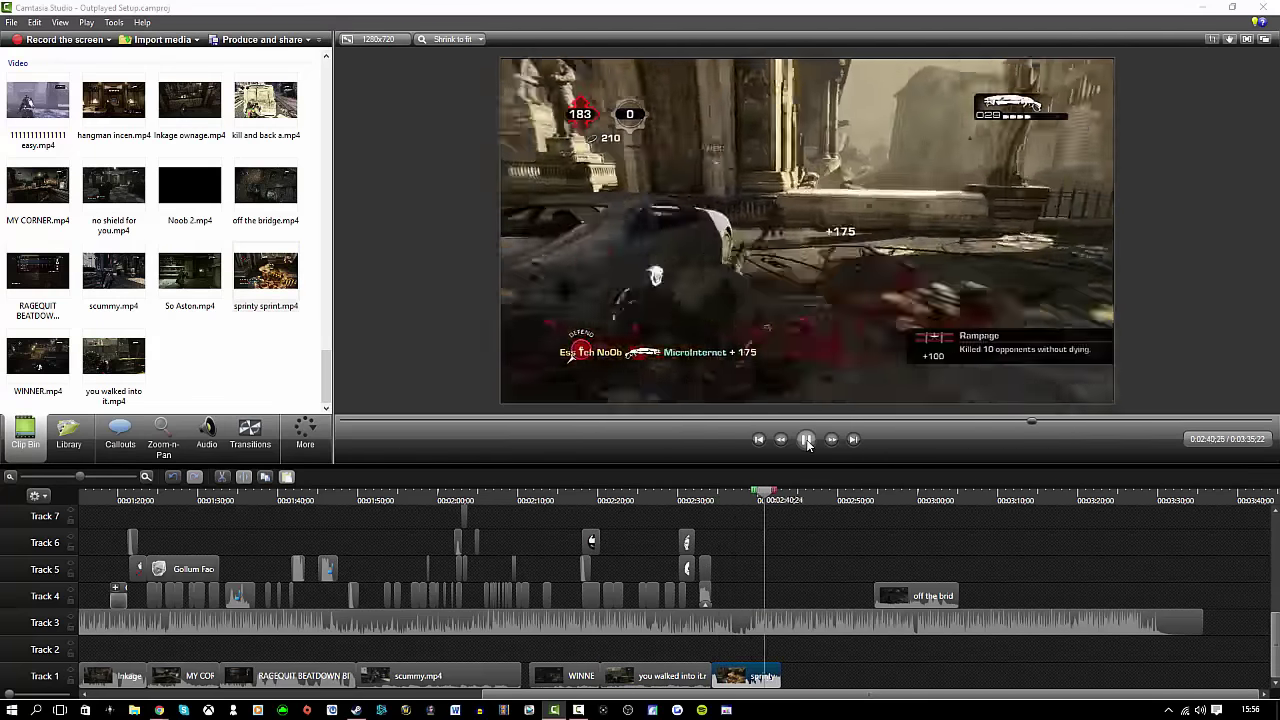
{"action": "left_click", "coordinate": [807, 441]}
{"action": "left_click_drag", "start_coordinate": [788, 492], "coordinate": [712, 493]}
Try a red "Nah" callout with 0.00-second fades on Track 4 over sprinty sprint.mp4, play it back and delete the callout
{"action": "left_click", "coordinate": [746, 566]}
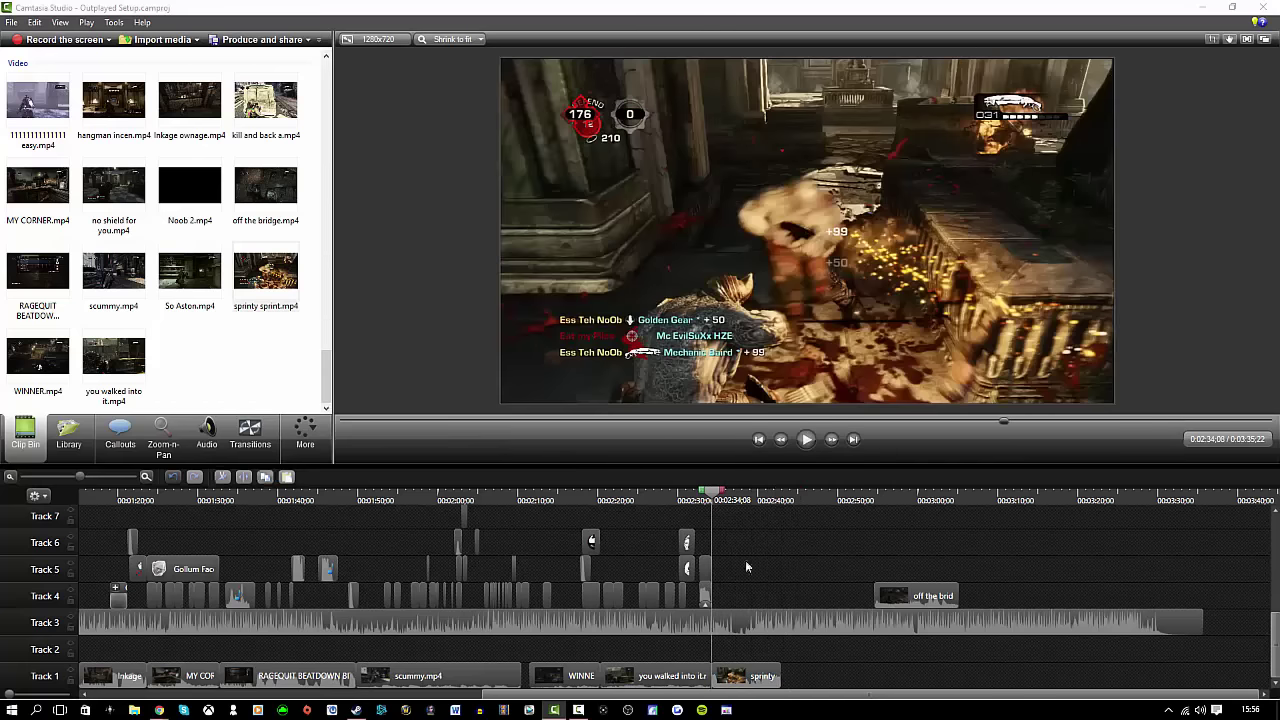
{"action": "left_click", "coordinate": [207, 440]}
{"action": "left_click_drag", "start_coordinate": [757, 667], "coordinate": [757, 681]}
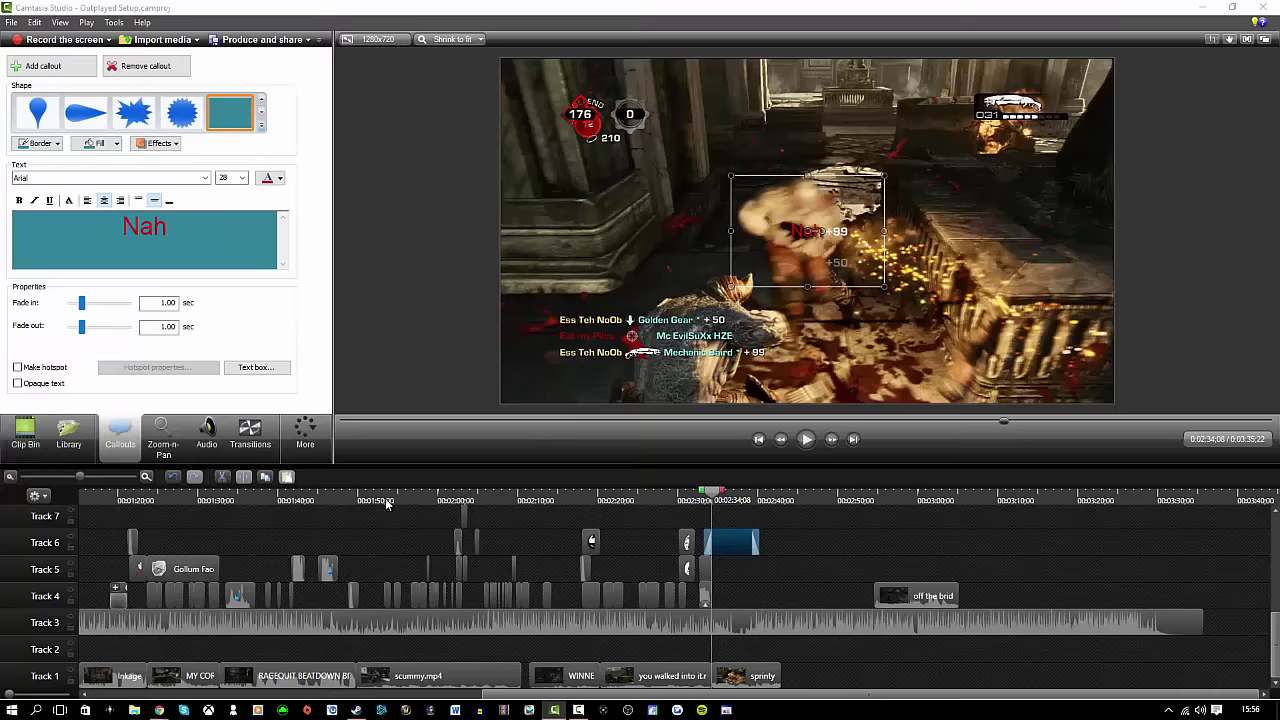
{"action": "left_click", "coordinate": [806, 439]}
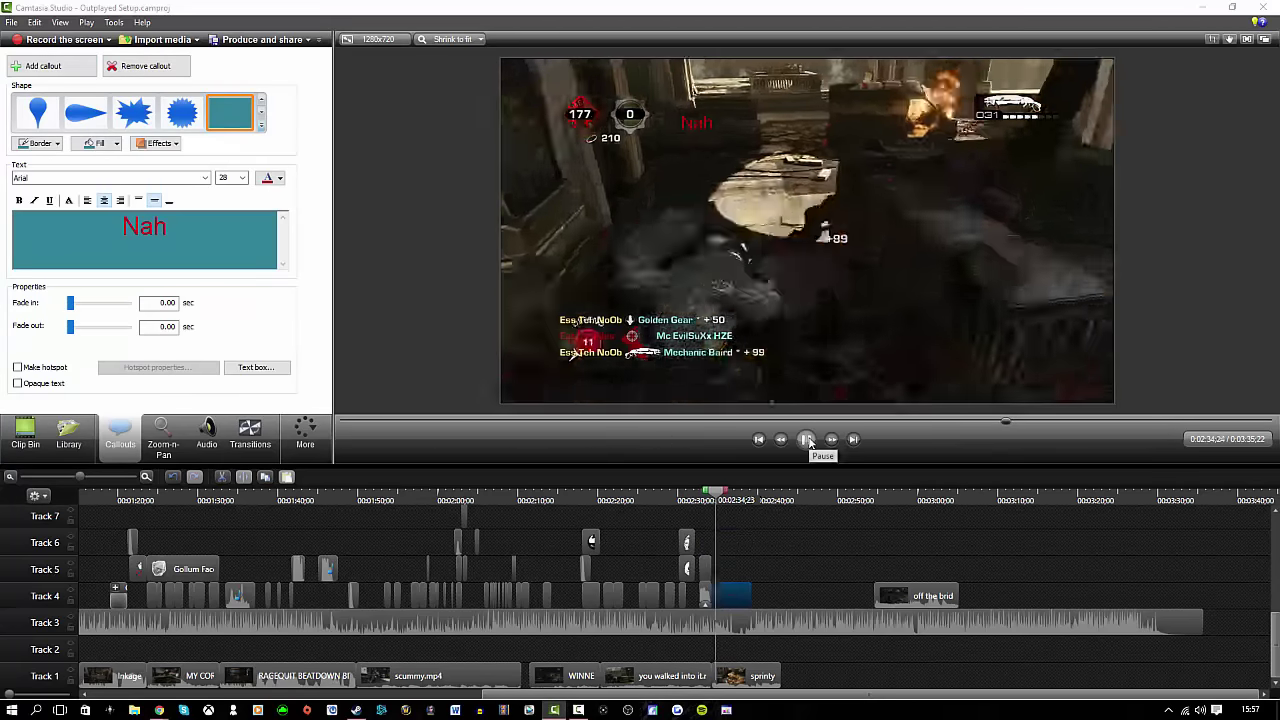
{"action": "left_click", "coordinate": [807, 440]}
{"action": "right_click", "coordinate": [726, 592]}
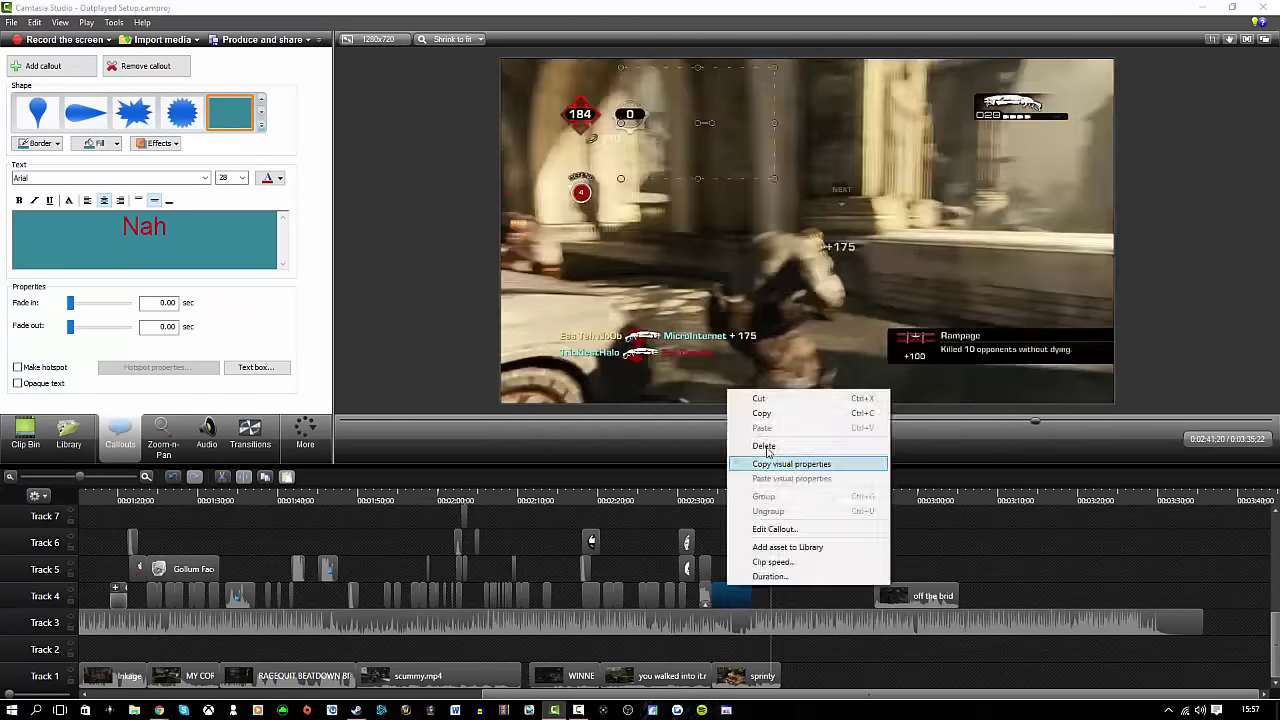
{"action": "left_click", "coordinate": [766, 448]}
Delete sprinty sprint.mp4 from Track 1 and remove it from the Clip Bin
{"action": "right_click", "coordinate": [757, 677]}
{"action": "left_click", "coordinate": [790, 492]}
{"action": "left_click", "coordinate": [25, 434]}
{"action": "right_click", "coordinate": [257, 281]}
{"action": "left_click", "coordinate": [305, 325]}
Browse the Outplays folder for media to import, listing the files with details sorted by length
{"action": "left_click", "coordinate": [157, 41]}
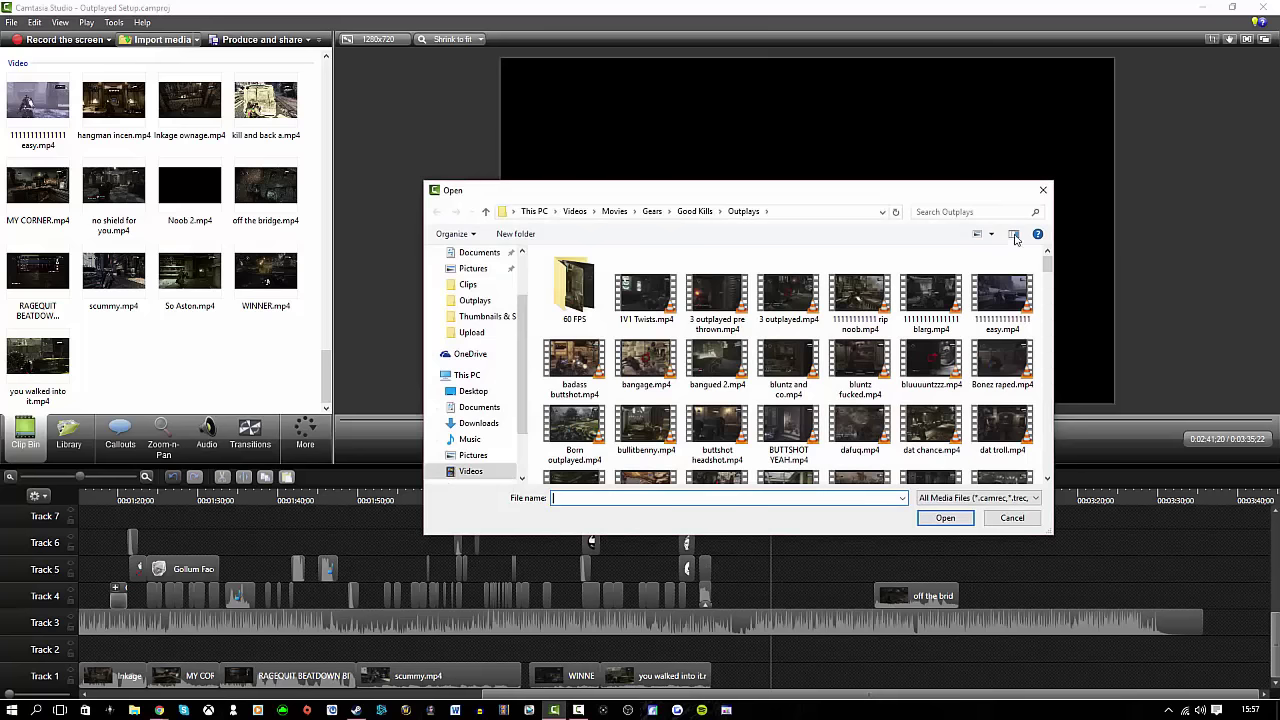
{"action": "left_click", "coordinate": [1015, 238]}
{"action": "left_click", "coordinate": [1050, 318]}
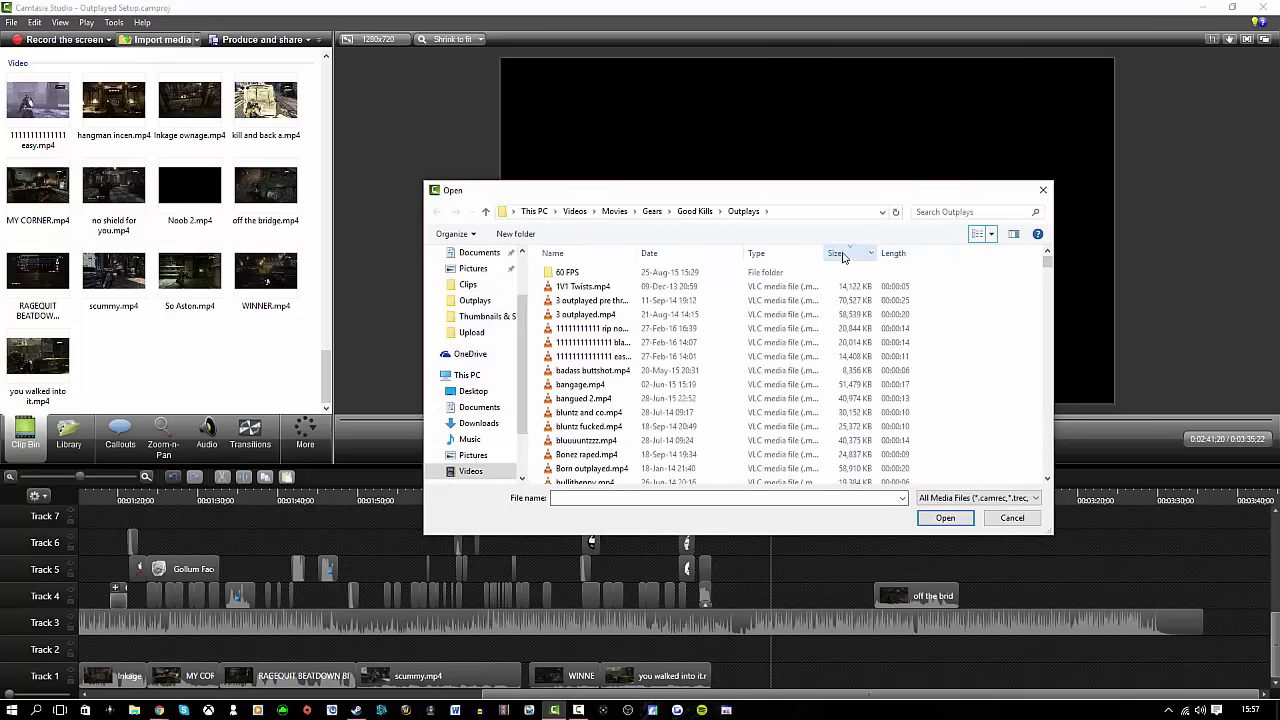
{"action": "left_click_drag", "start_coordinate": [1047, 263], "coordinate": [1047, 474]}
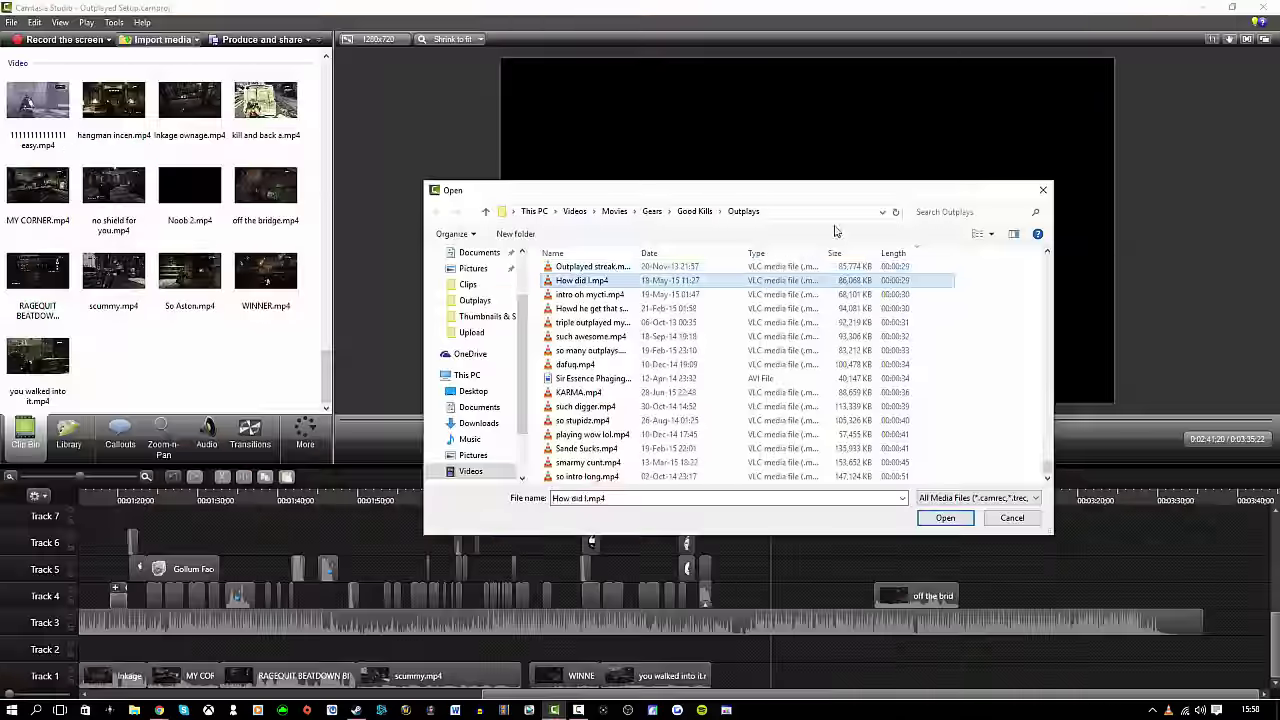
Preview Outplayed streak.mp4 and the slightly longer clips listed below it in VLC to choose the next gameplay clip
{"action": "right_click", "coordinate": [613, 270]}
{"action": "left_click", "coordinate": [677, 300]}
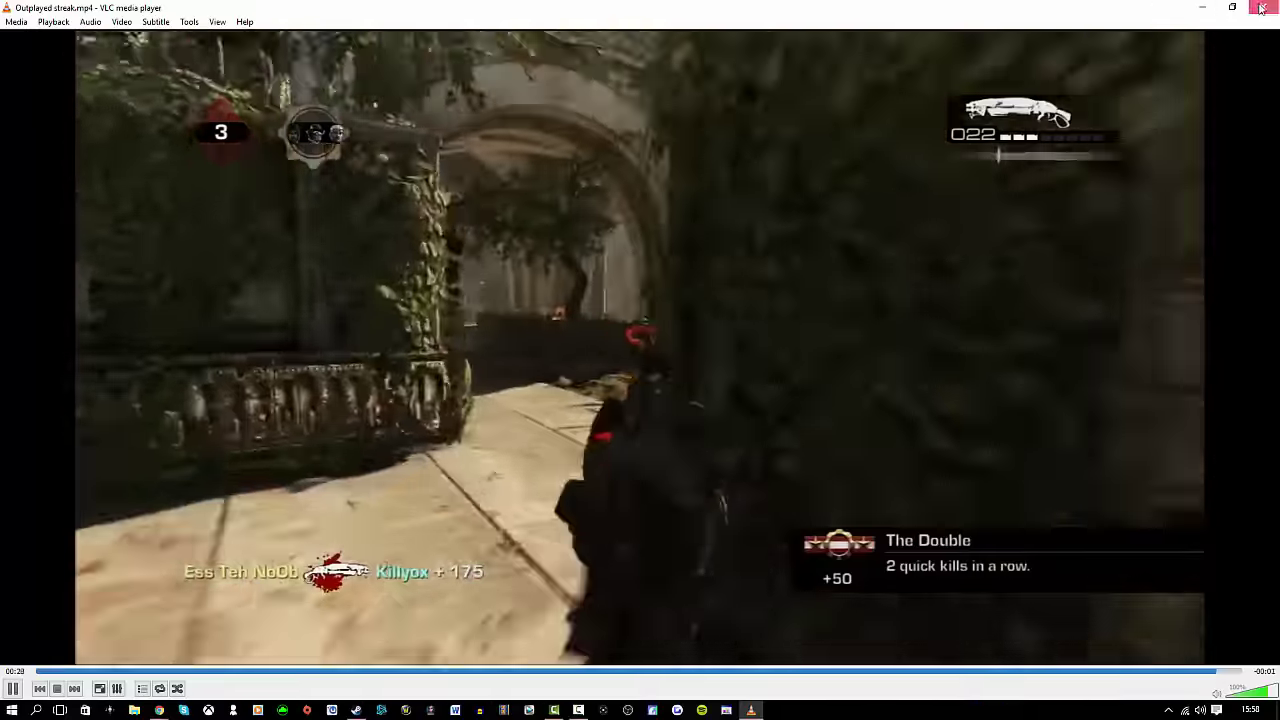
{"action": "left_click", "coordinate": [1263, 7]}
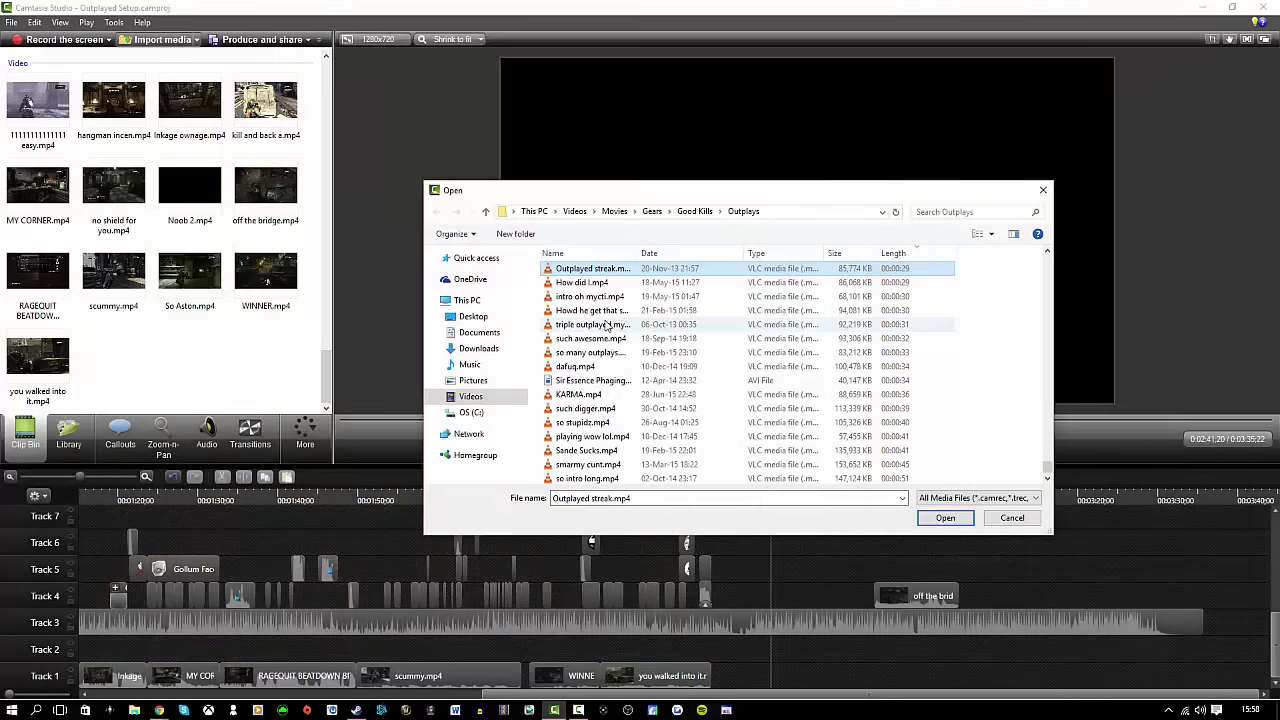
{"action": "double_click", "coordinate": [606, 325]}
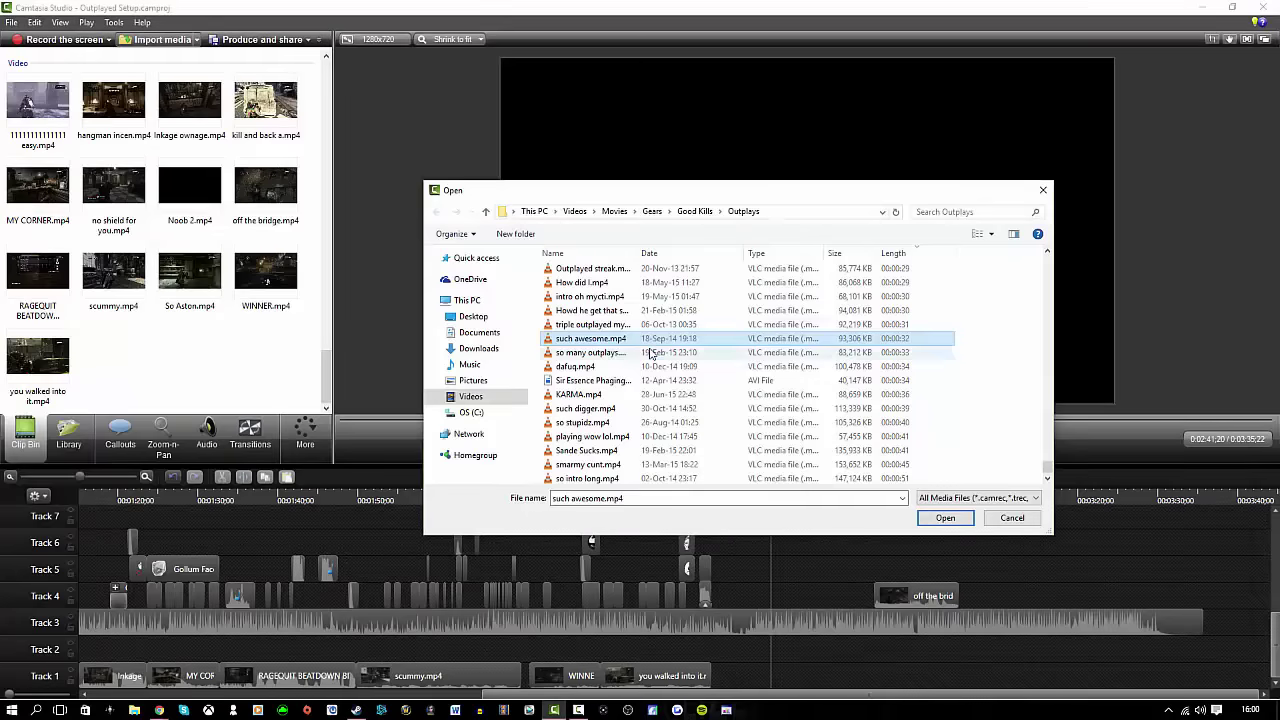
{"action": "left_click", "coordinate": [500, 323]}
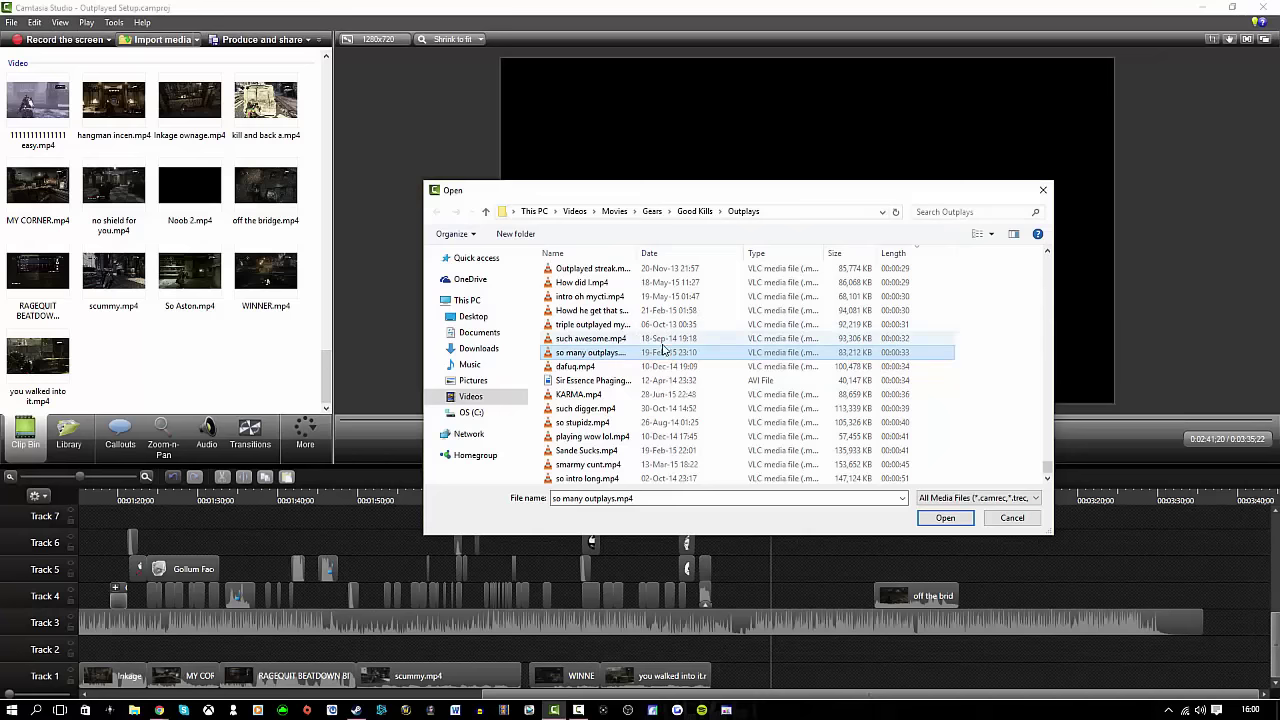
Import so many outplays.mp4, place it on Track 1 directly after you walked into it.mp4 and start playing it back
{"action": "double_click", "coordinate": [597, 353]}
{"action": "left_click_drag", "start_coordinate": [329, 249], "coordinate": [324, 388]}
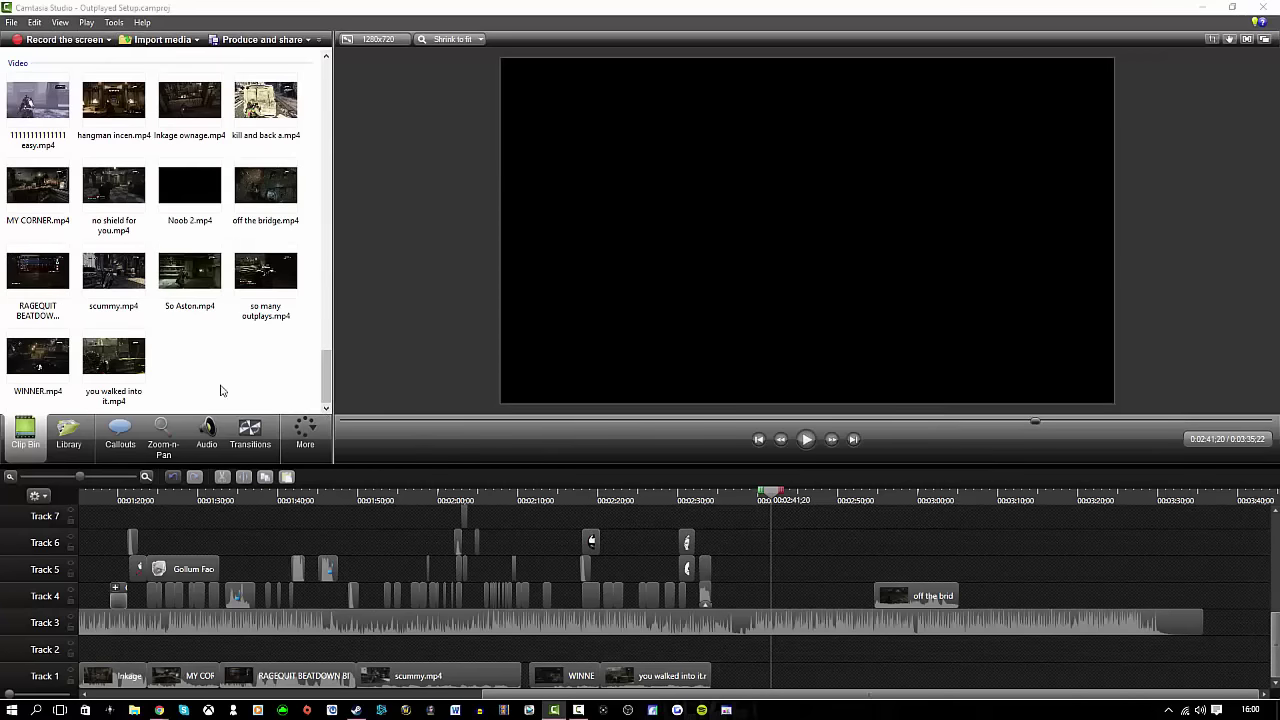
{"action": "left_click_drag", "start_coordinate": [805, 569], "coordinate": [734, 676]}
{"action": "left_click", "coordinate": [806, 439]}
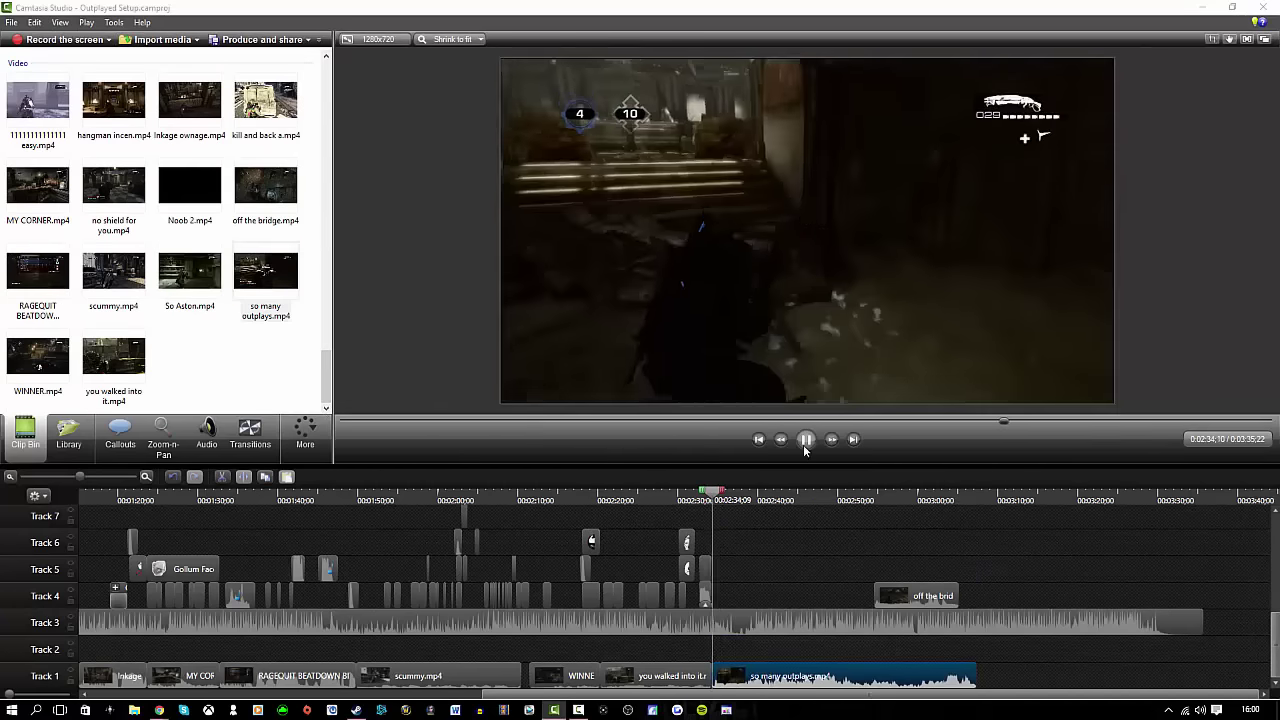
Trim the opening of so many outplays.mp4 on Track 1, keeping it directly against you walked into it.mp4
{"action": "left_click", "coordinate": [806, 440]}
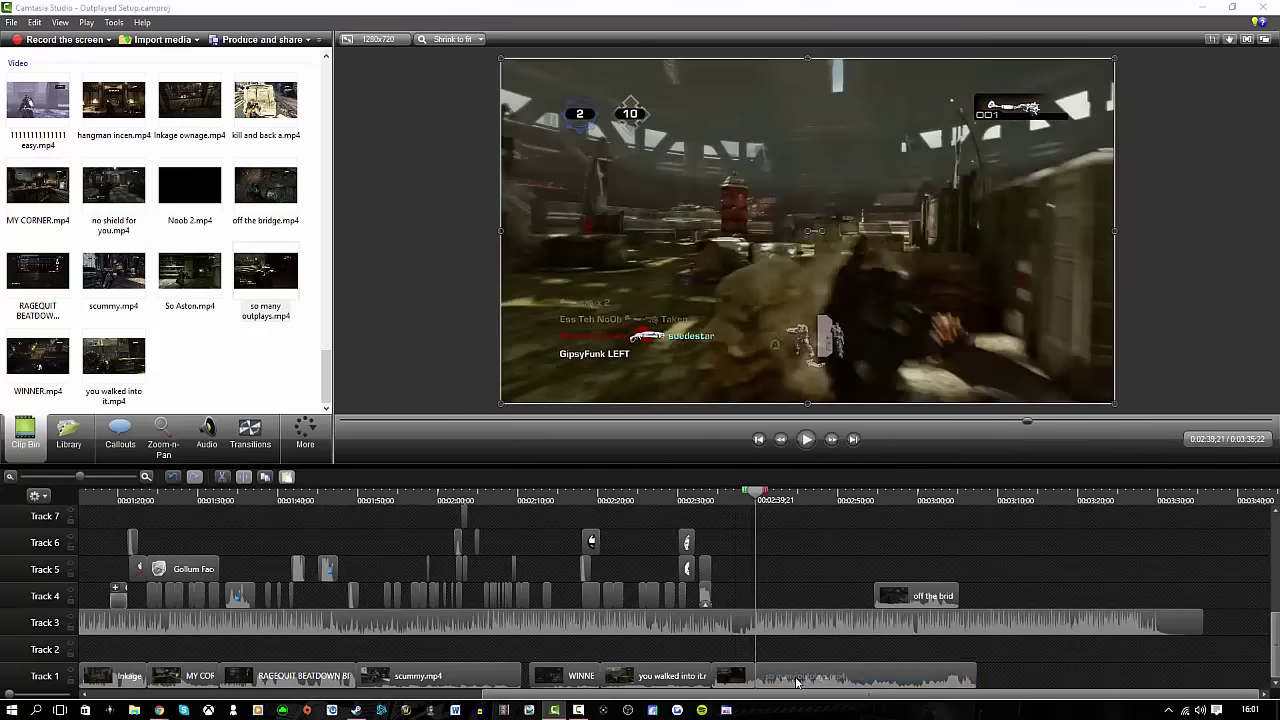
{"action": "left_click", "coordinate": [173, 477]}
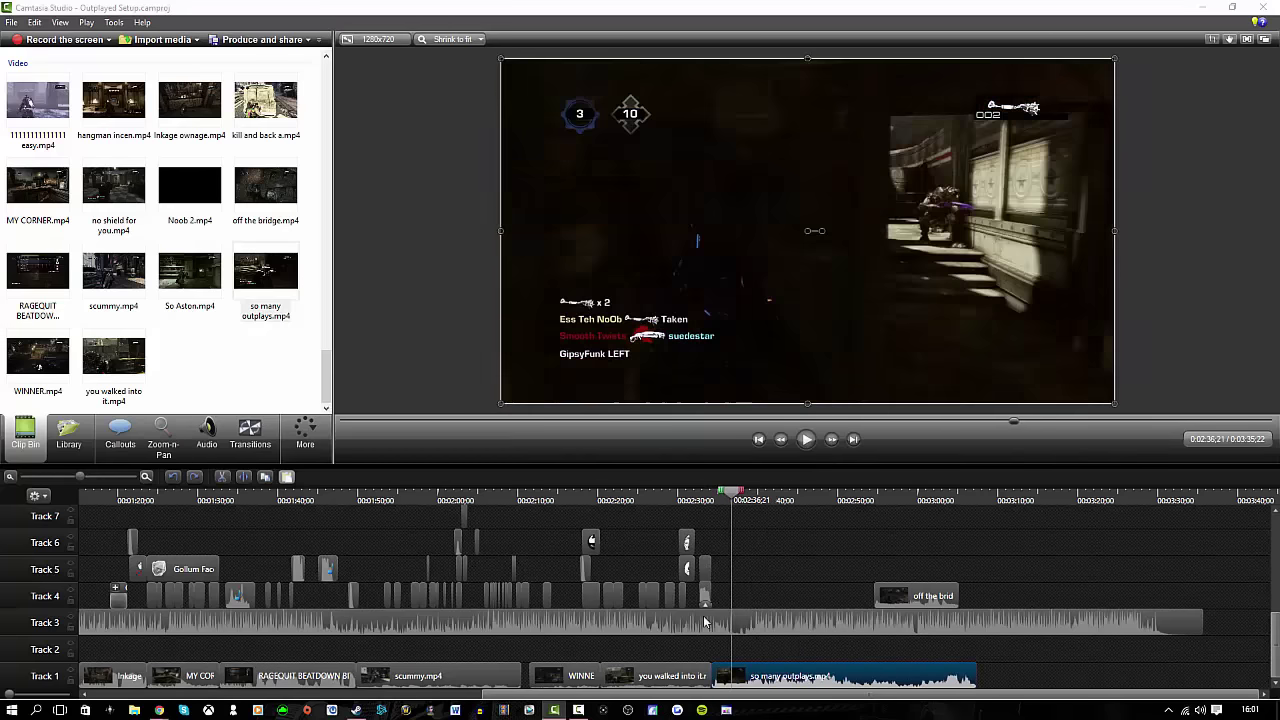
{"action": "left_click", "coordinate": [806, 440]}
{"action": "left_click_drag", "start_coordinate": [729, 684], "coordinate": [793, 681]}
{"action": "left_click", "coordinate": [806, 440]}
{"action": "key", "text": "ctrl+z"}
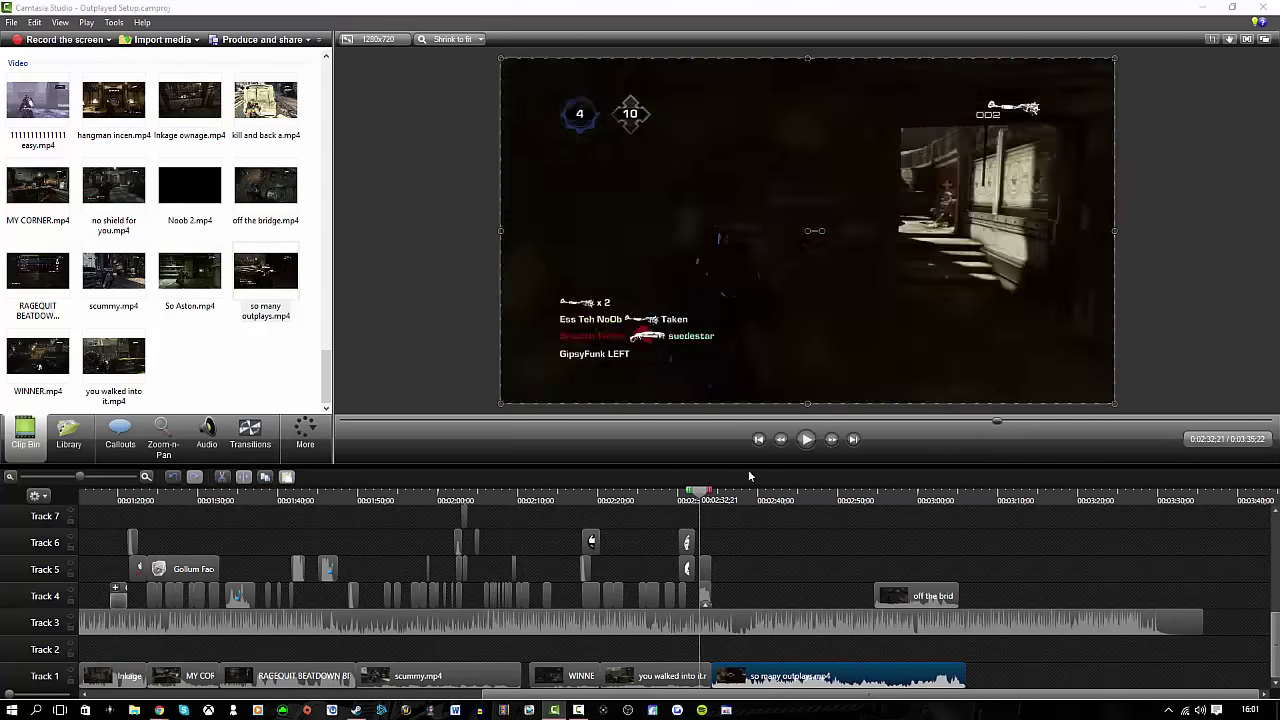
Split so many outplays.mp4, shorten its second part to end at about 0:03:01, and shift off the bridge.mp4 further along the timeline
{"action": "left_click", "coordinate": [806, 439]}
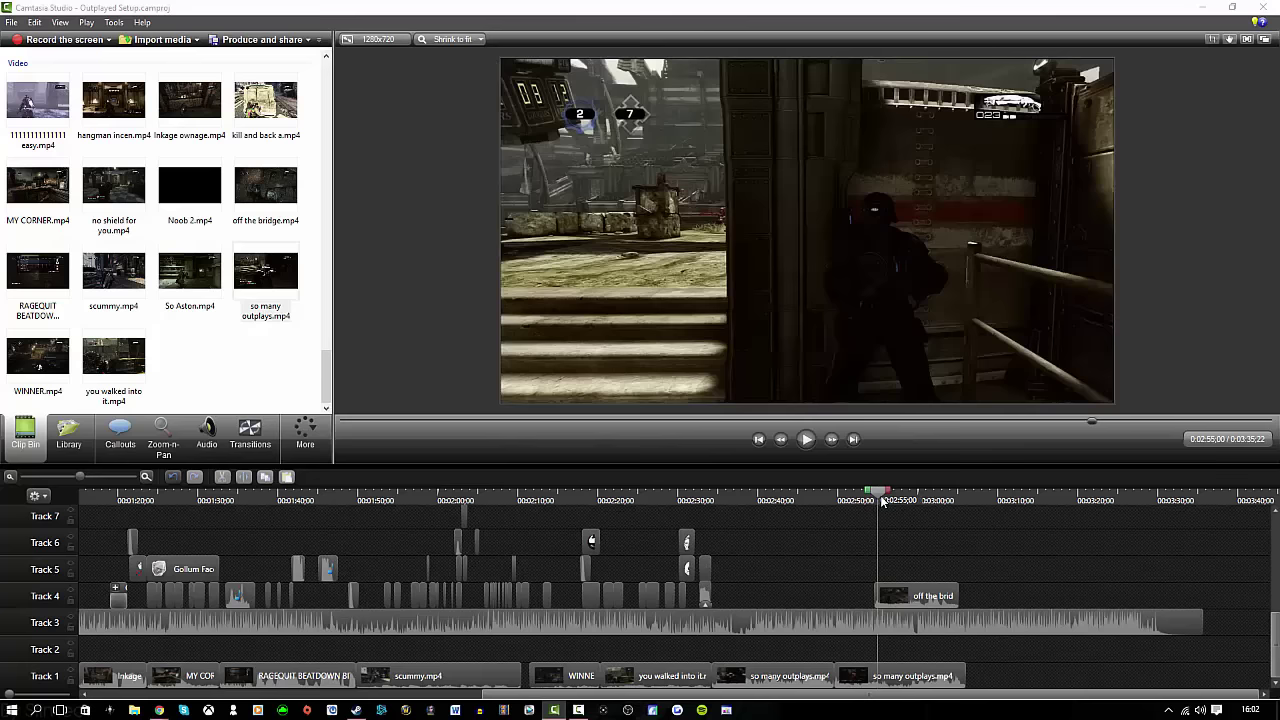
{"action": "right_click", "coordinate": [884, 676]}
{"action": "left_click", "coordinate": [886, 626]}
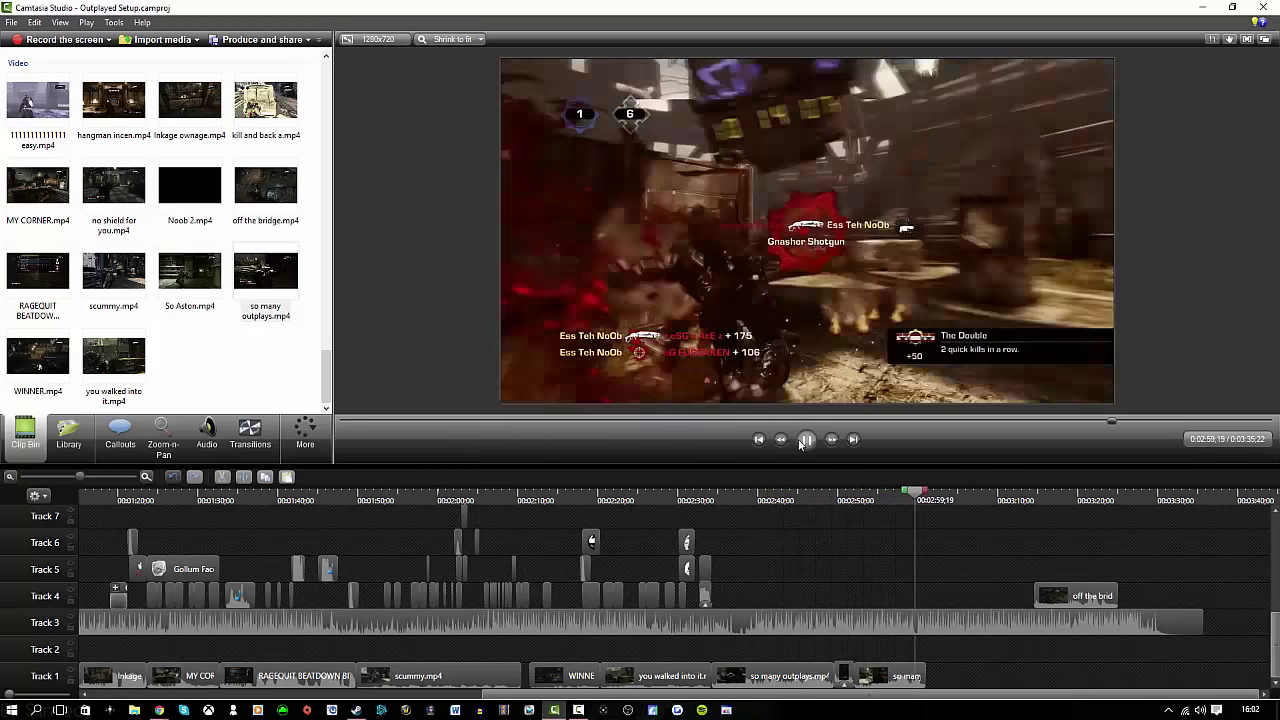
Split so many outplays.mp4 on Track 1 at 0:02:59:19 and silence the audio of its last section
{"action": "key", "text": "space"}
{"action": "scroll", "coordinate": [939, 589], "scroll_direction": "up", "scroll_amount": 3}
{"action": "left_click_drag", "start_coordinate": [676, 492], "coordinate": [672, 493]}
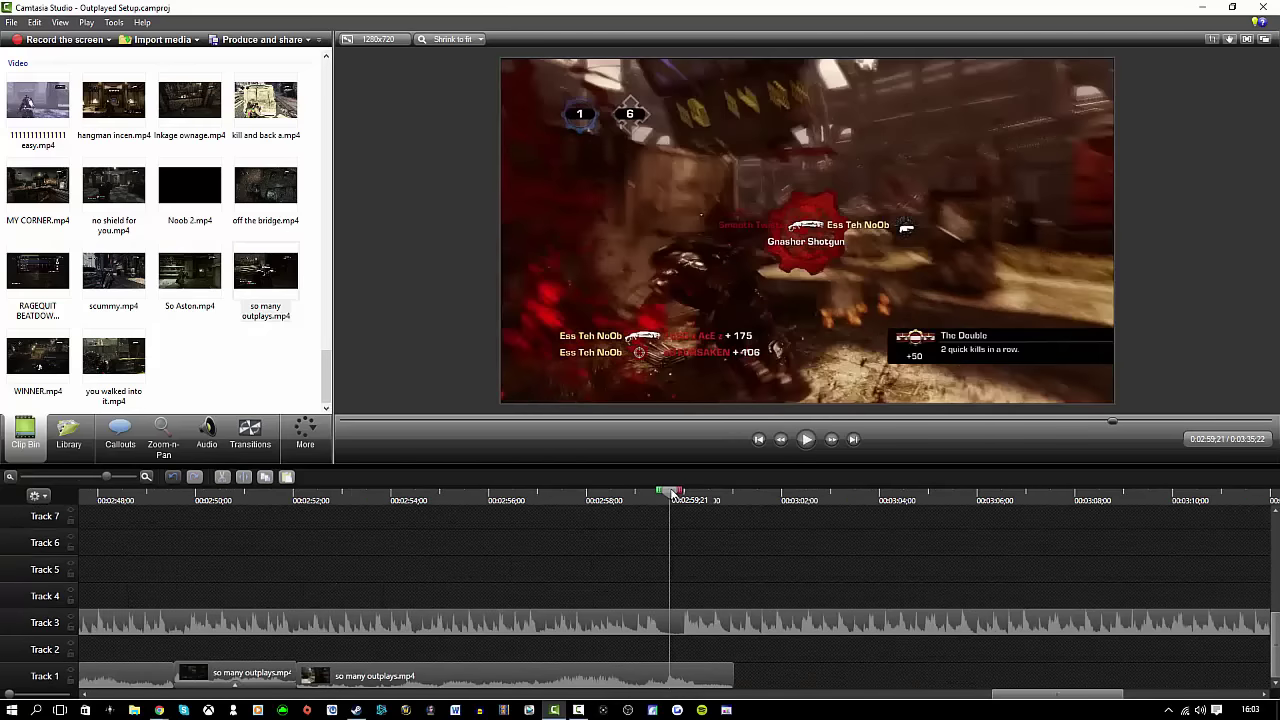
{"action": "key", "text": "ctrl+Left"}
{"action": "key", "text": "ctrl+Left"}
{"action": "left_click", "coordinate": [207, 434]}
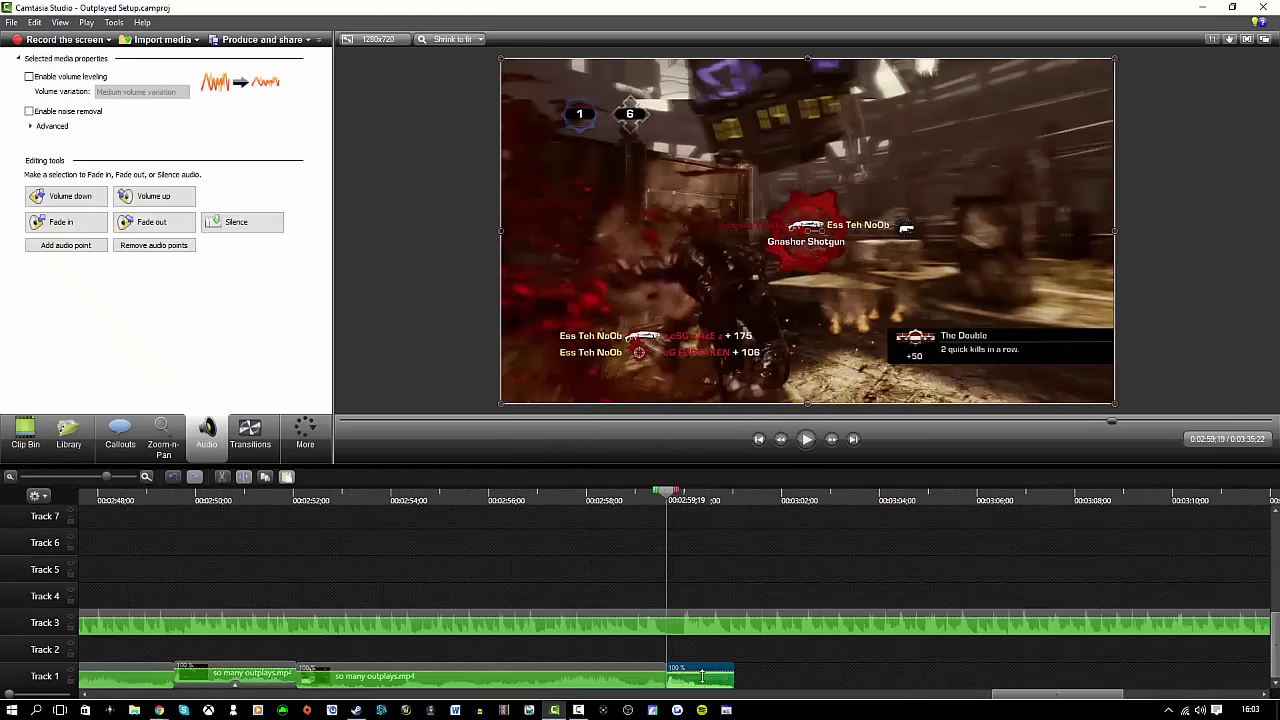
{"action": "left_click_drag", "start_coordinate": [733, 670], "coordinate": [685, 669]}
Import Arnold 1.mp3 from the Sound Effects folder in Music and place it on Track 4 at about 0:02:59:17
{"action": "left_click", "coordinate": [142, 43]}
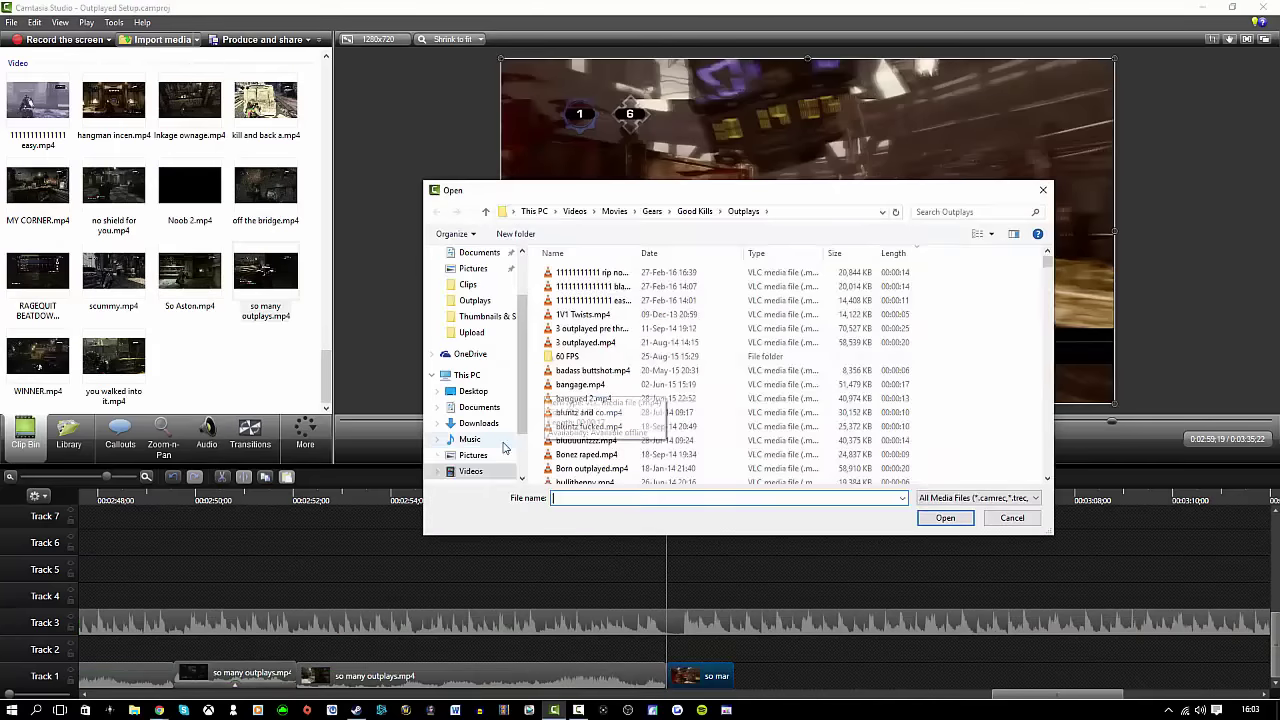
{"action": "left_click", "coordinate": [497, 456]}
{"action": "left_click", "coordinate": [490, 439]}
{"action": "double_click", "coordinate": [600, 440]}
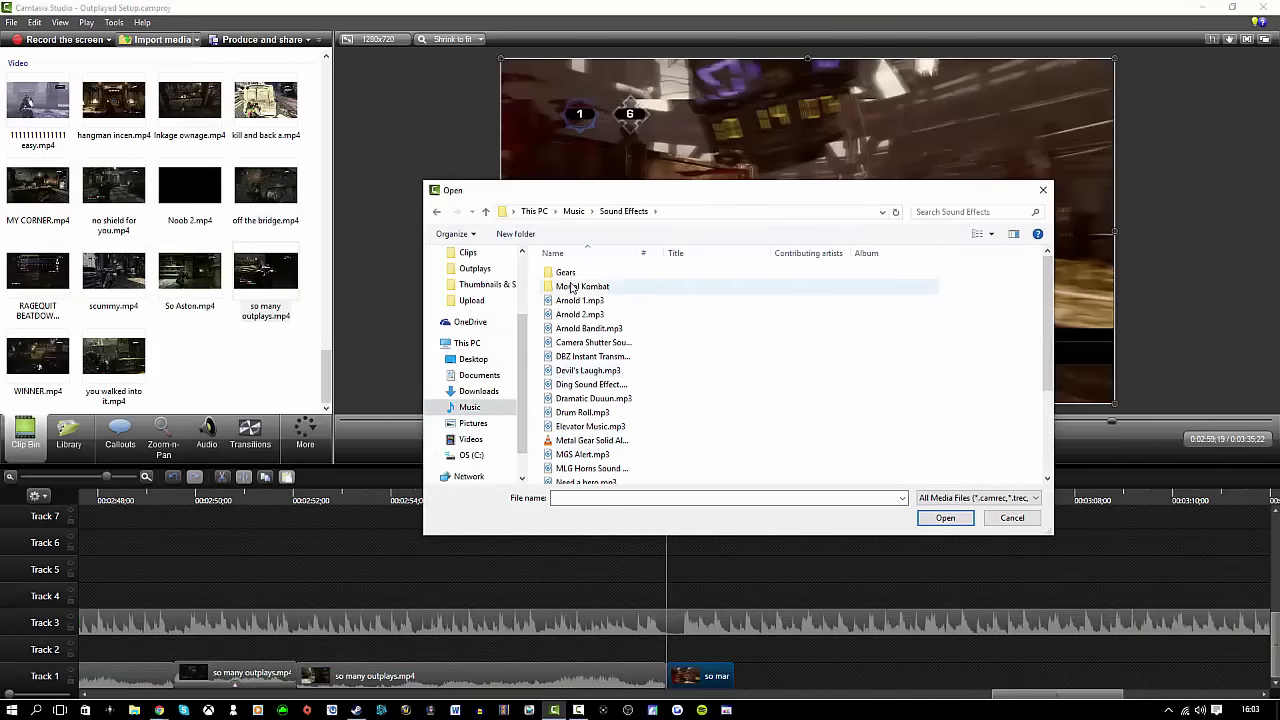
{"action": "scroll", "coordinate": [590, 380], "scroll_direction": "down", "scroll_amount": 2}
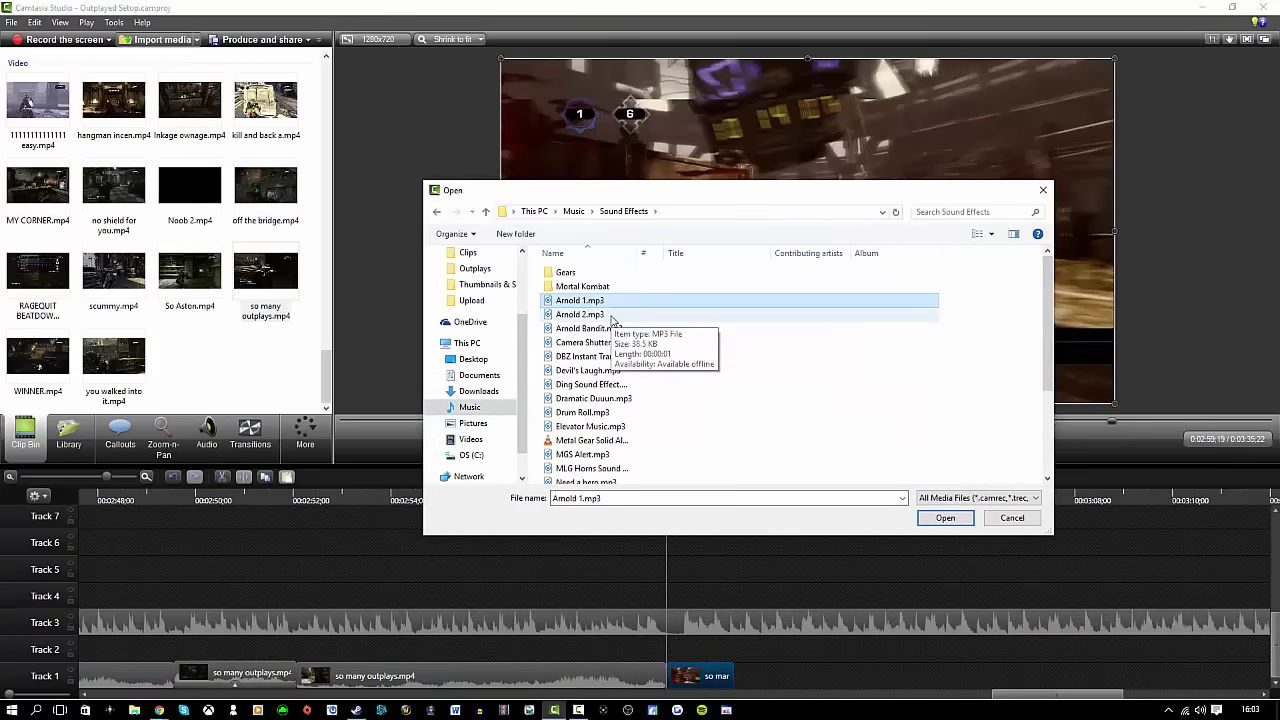
{"action": "key", "text": "Return"}
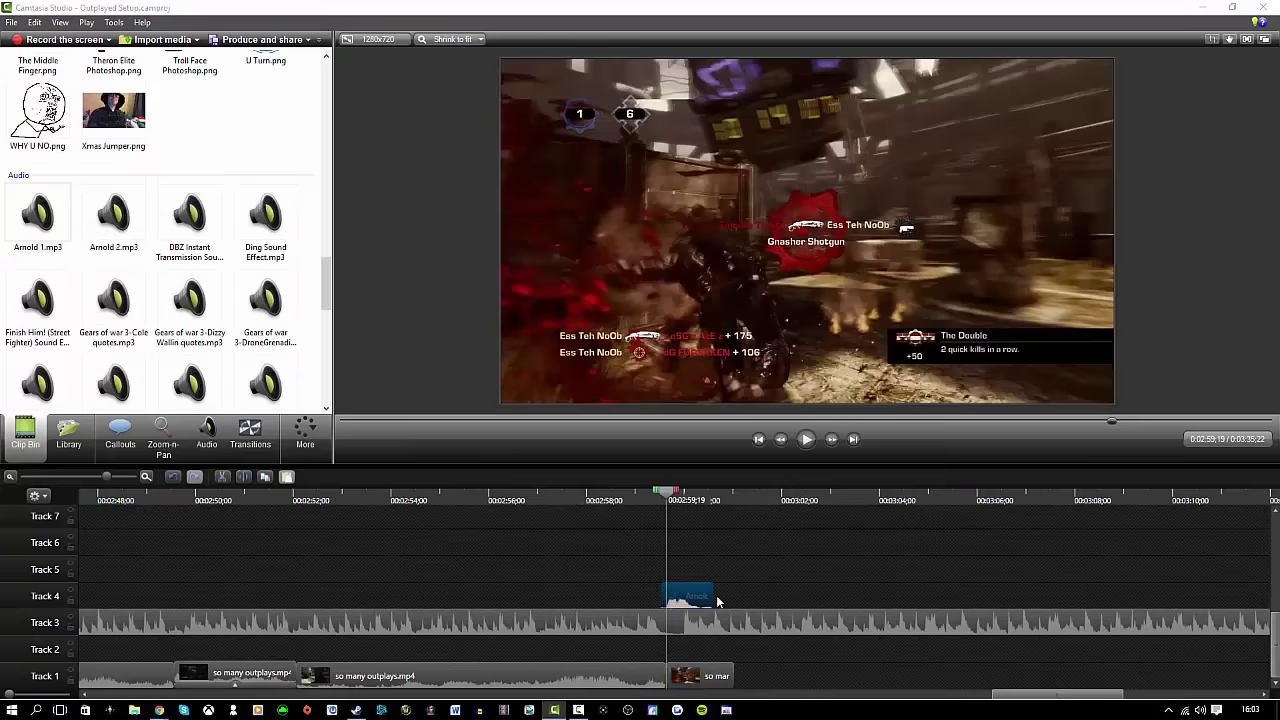
Play back the Arnold 1.mp3 sound and trim its duration on Track 4 to 0:00:00:16
{"action": "left_click", "coordinate": [806, 440]}
{"action": "left_click", "coordinate": [806, 440]}
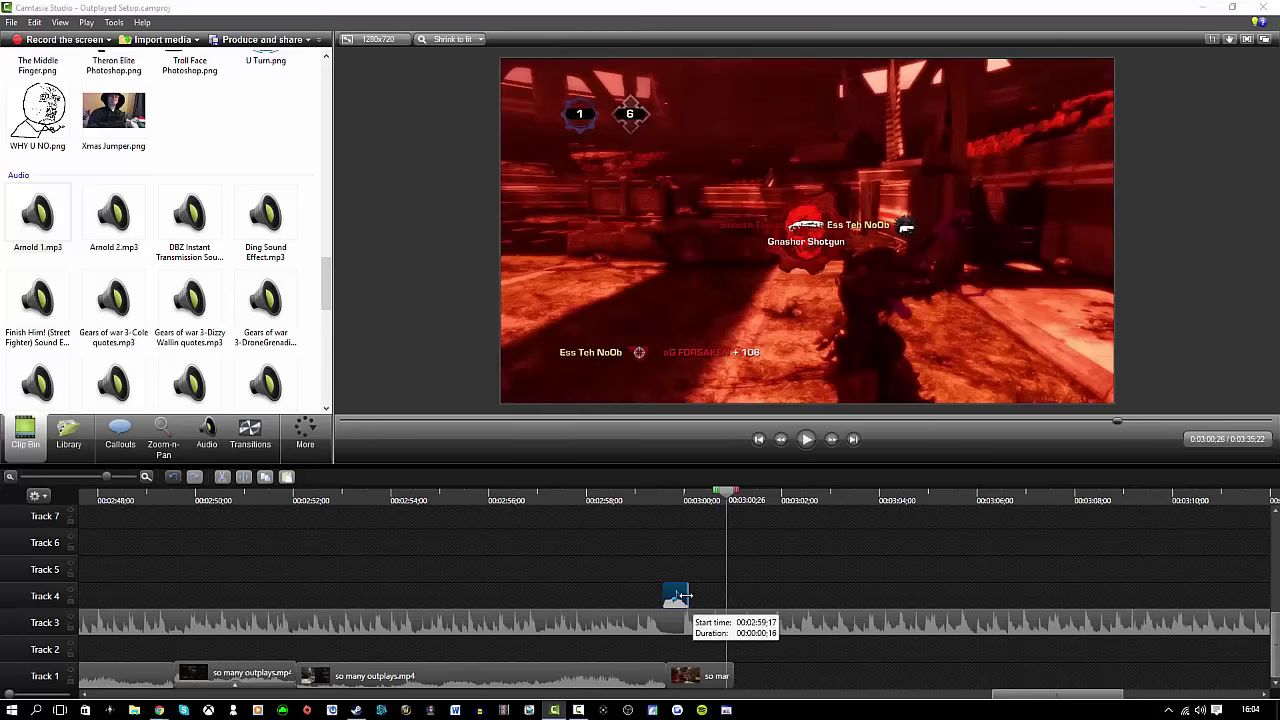
{"action": "left_click", "coordinate": [677, 597]}
Move the cut before the silenced last section of so many outplays.mp4 back to 0:02:59:12
{"action": "left_click_drag", "start_coordinate": [659, 497], "coordinate": [656, 497]}
{"action": "left_click_drag", "start_coordinate": [654, 680], "coordinate": [655, 680]}
{"action": "left_click_drag", "start_coordinate": [668, 680], "coordinate": [656, 680]}
Fine-tune the start of Arnold 1.mp3 on Track 4 against the cut, trying 0:02:59:12 and 0:02:59:17
{"action": "left_click", "coordinate": [674, 606]}
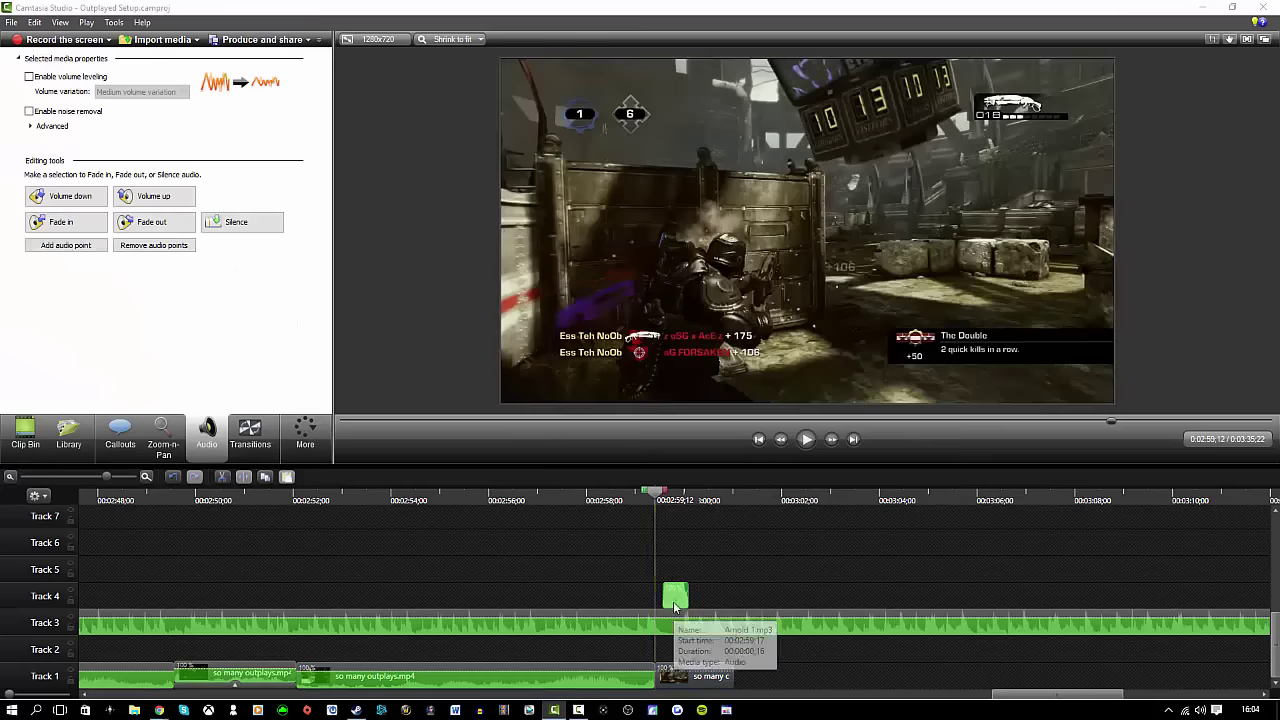
{"action": "left_click_drag", "start_coordinate": [621, 497], "coordinate": [713, 497]}
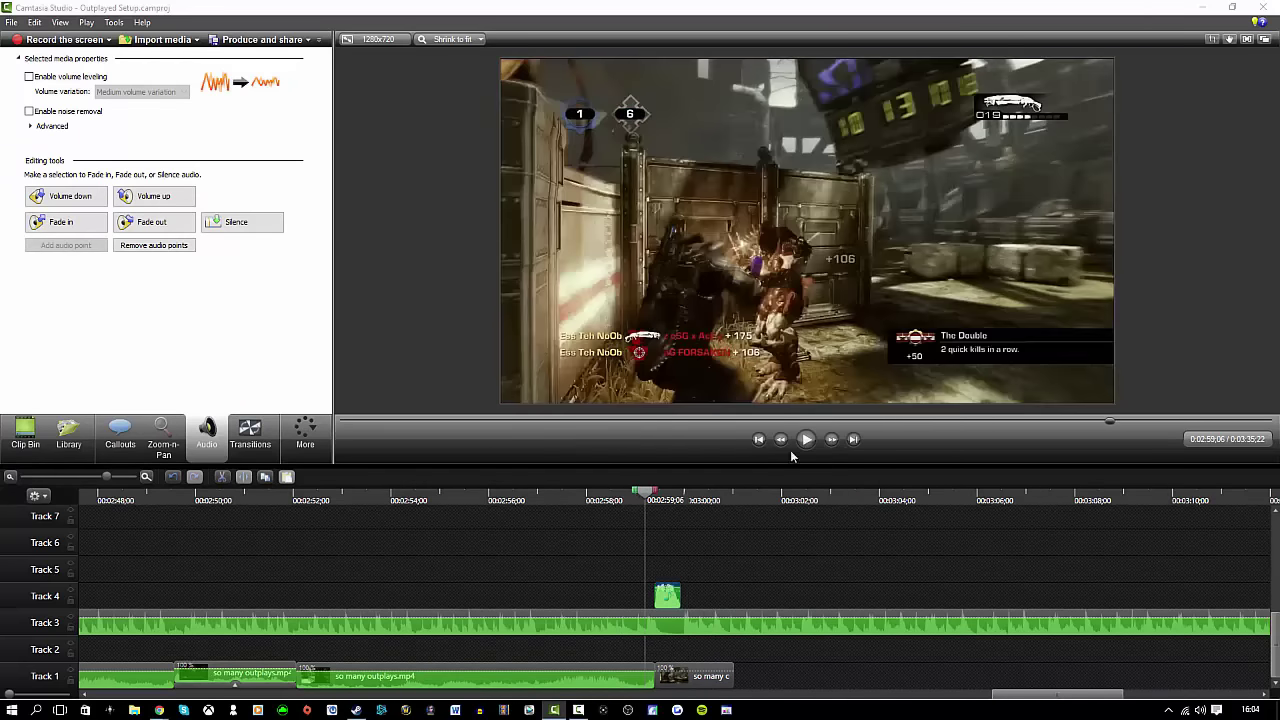
{"action": "left_click_drag", "start_coordinate": [695, 495], "coordinate": [655, 503]}
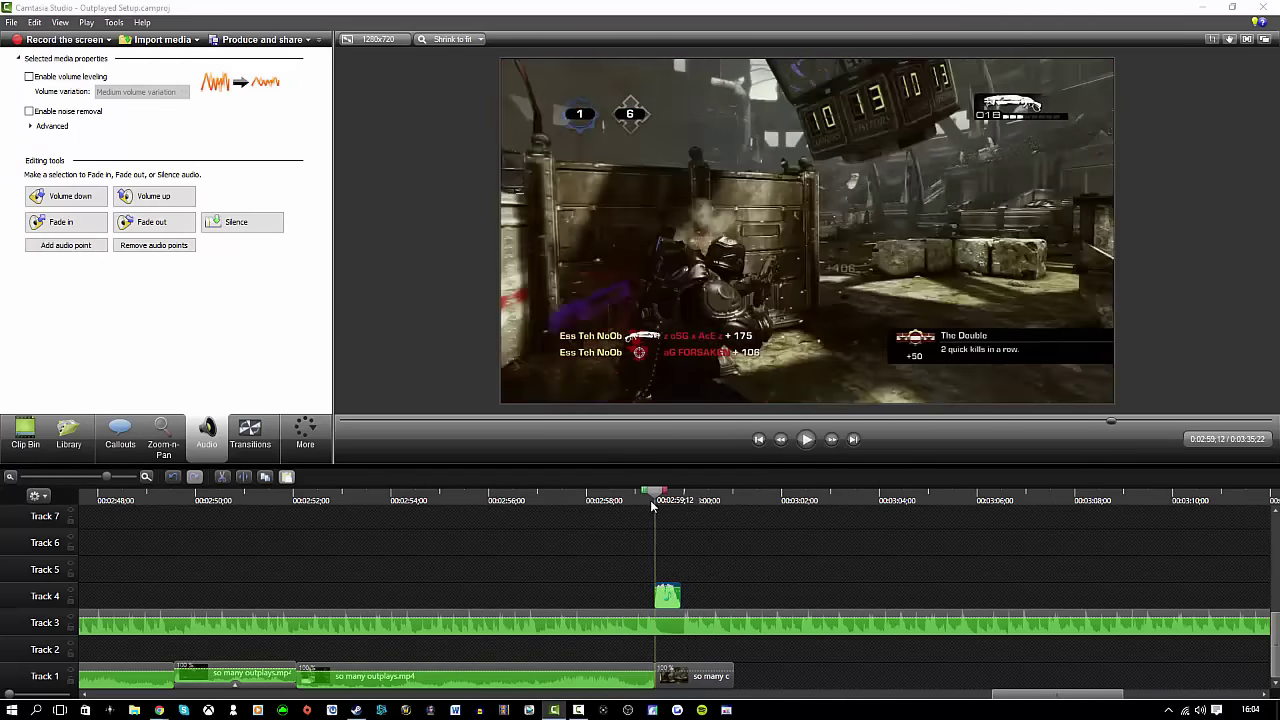
{"action": "left_click", "coordinate": [833, 441]}
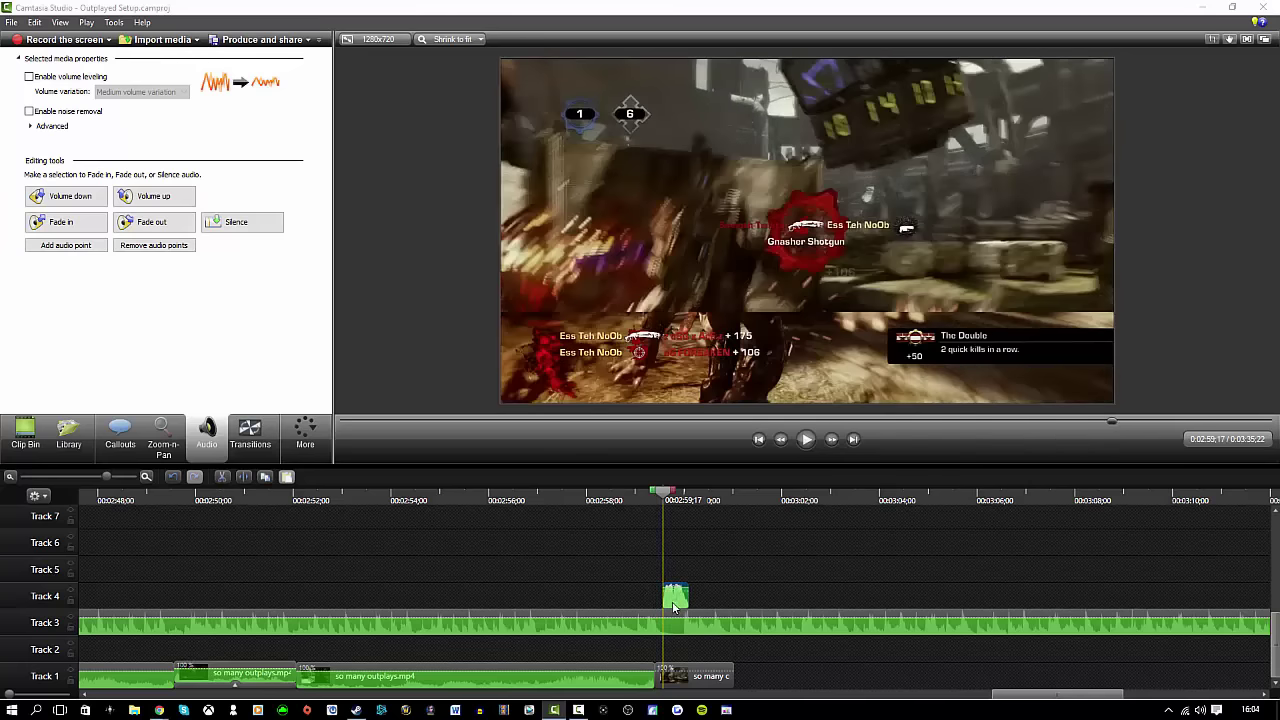
Settle Arnold 1.mp3 at about 0:02:59:15 on Track 4, save the project and play back from about 0:02:58
{"action": "left_click", "coordinate": [605, 500]}
{"action": "left_click", "coordinate": [11, 22]}
{"action": "left_click", "coordinate": [45, 86]}
{"action": "left_click", "coordinate": [806, 440]}
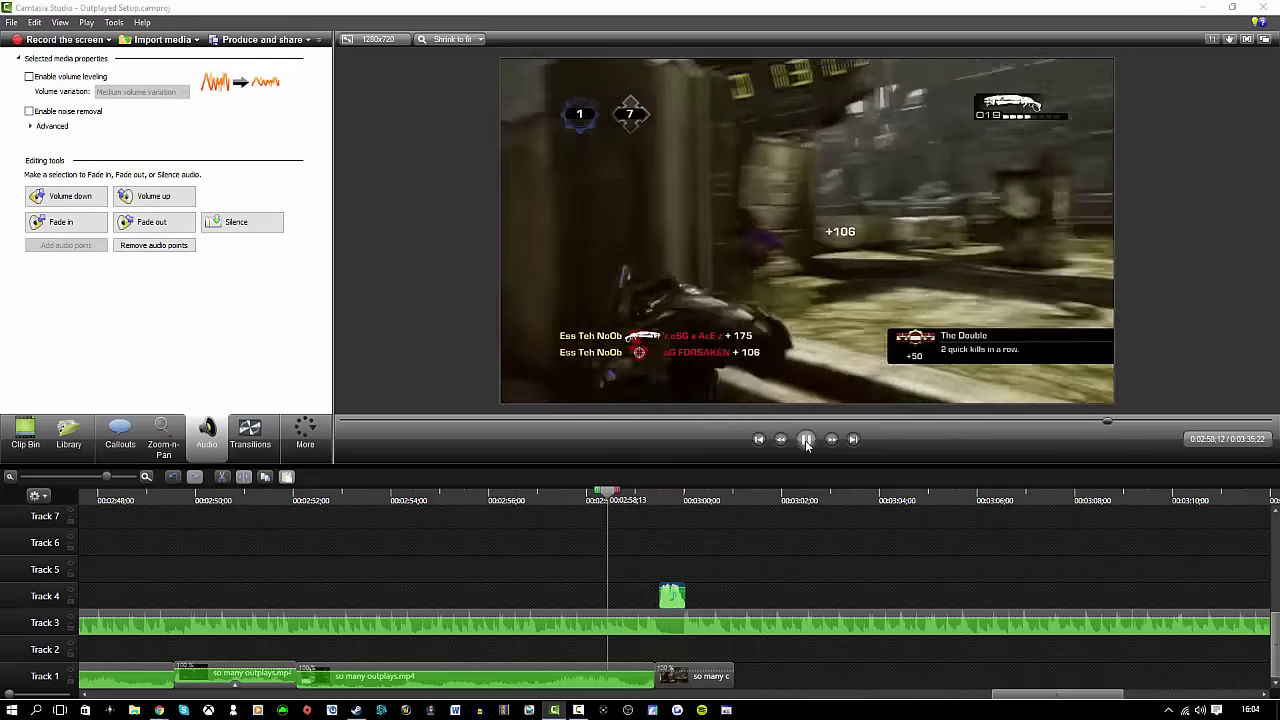
{"action": "left_click", "coordinate": [806, 440]}
{"action": "scroll", "coordinate": [725, 553], "scroll_direction": "down", "scroll_amount": 3}
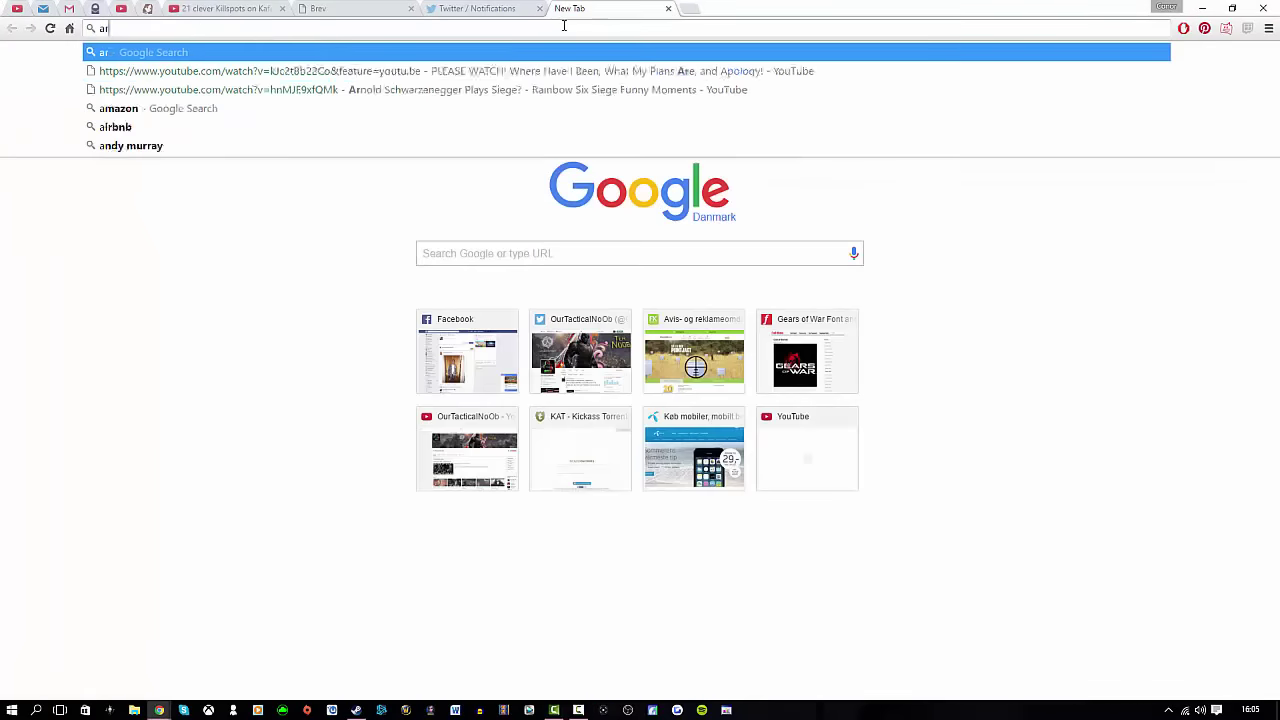
Switch to Chrome, search Google Images for "arnold schwarzenegger" and filter the results to transparent images
{"action": "type", "text": "nold"}
{"action": "left_click", "coordinate": [166, 108]}
{"action": "left_click", "coordinate": [137, 116]}
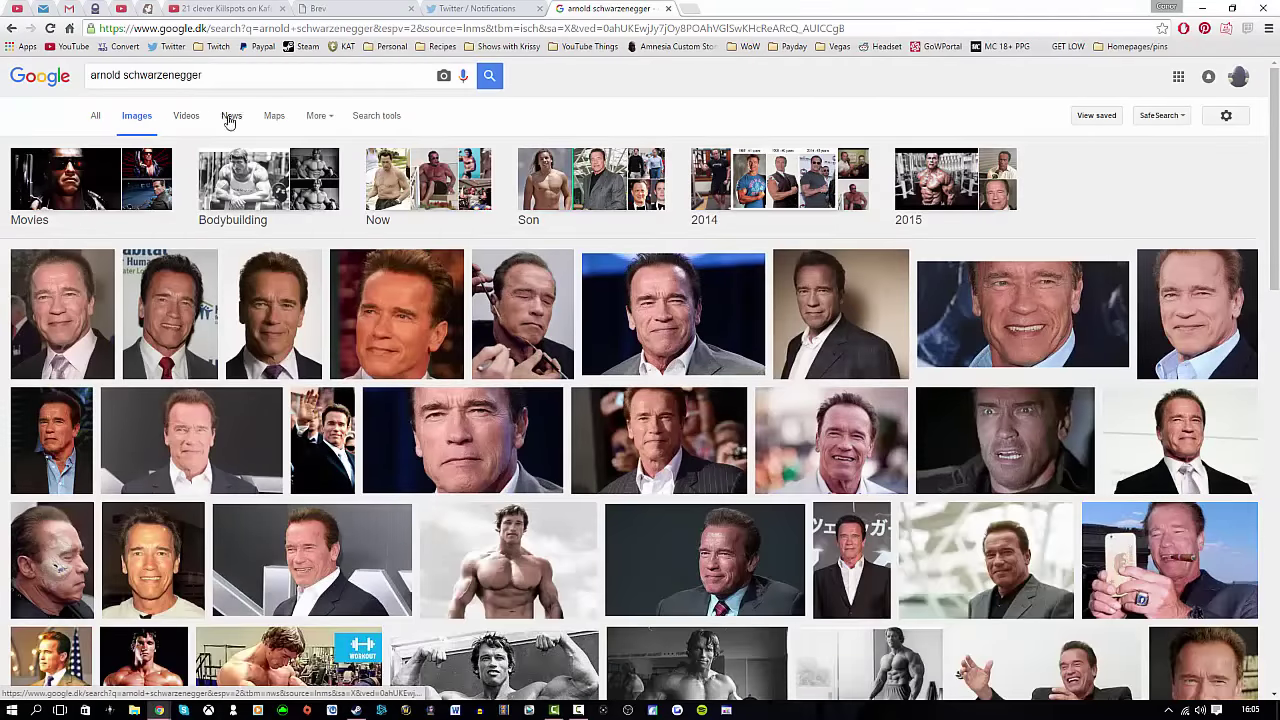
{"action": "left_click", "coordinate": [371, 117]}
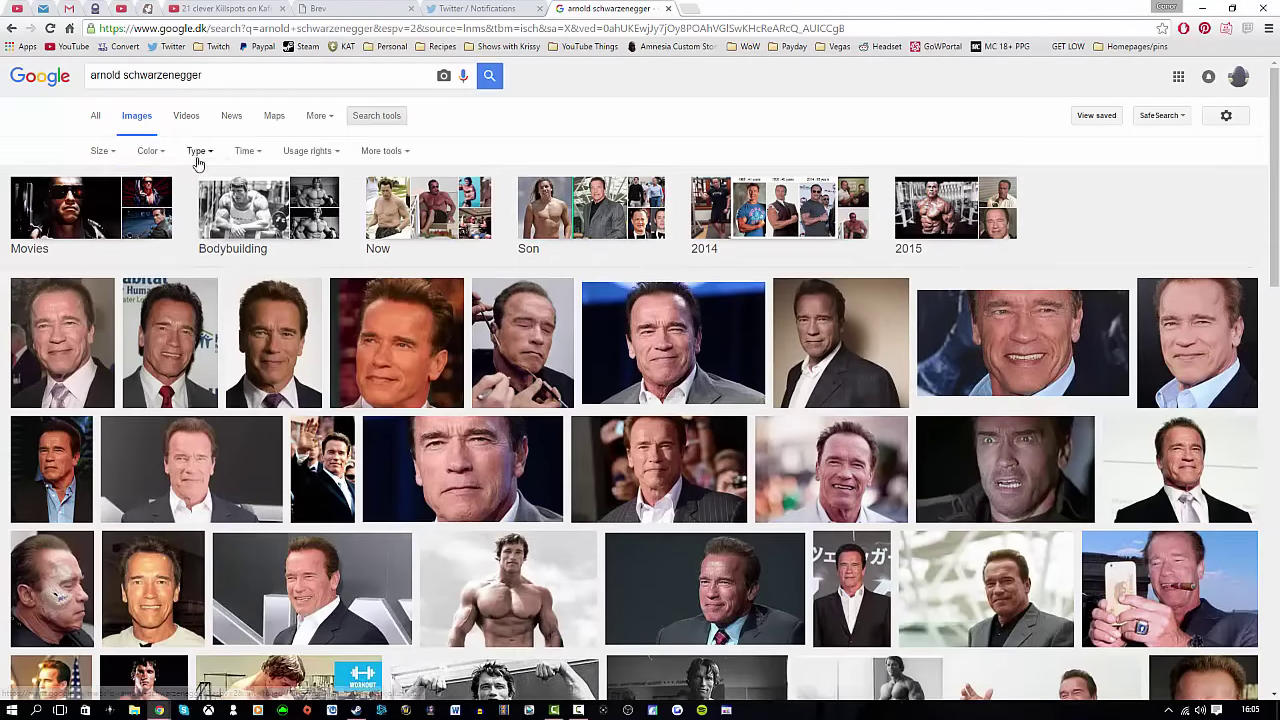
{"action": "left_click", "coordinate": [154, 152]}
{"action": "left_click", "coordinate": [165, 232]}
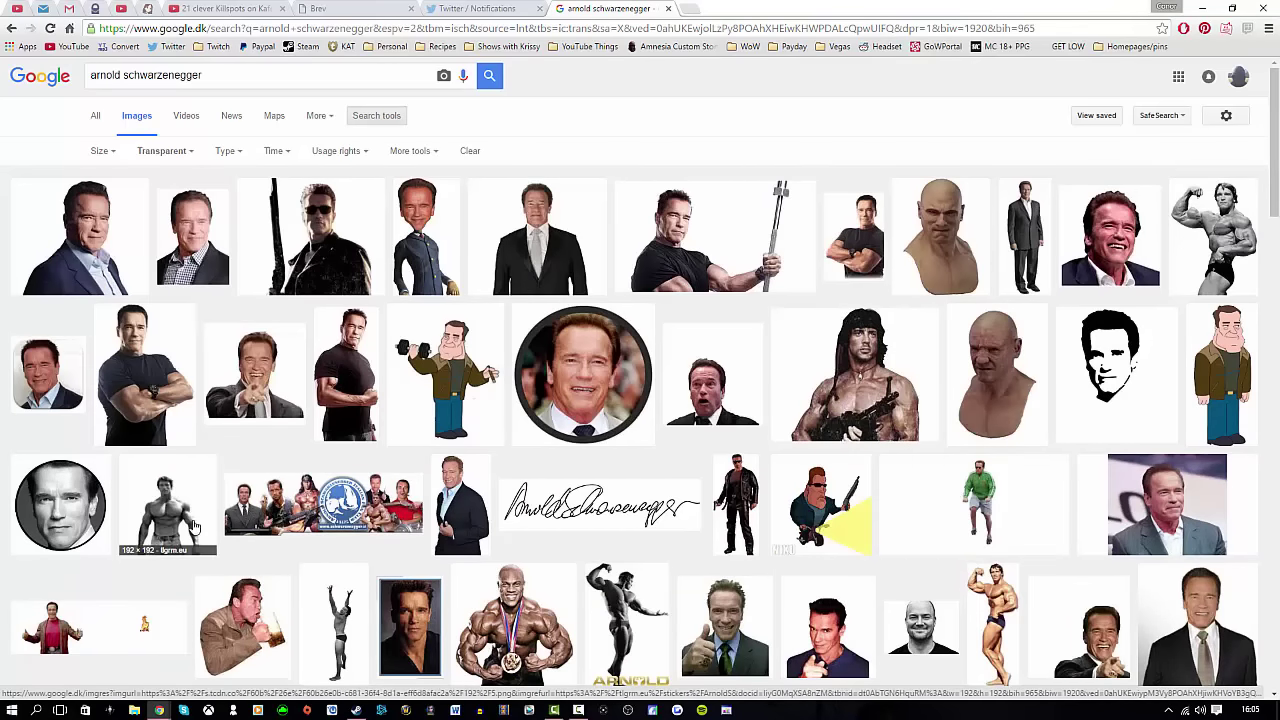
Save the shocked-face Arnold Schwarzenegger sticker image as the PNG file Arnold in the Gamer things pictures folder
{"action": "left_click", "coordinate": [710, 388]}
{"action": "right_click", "coordinate": [428, 417]}
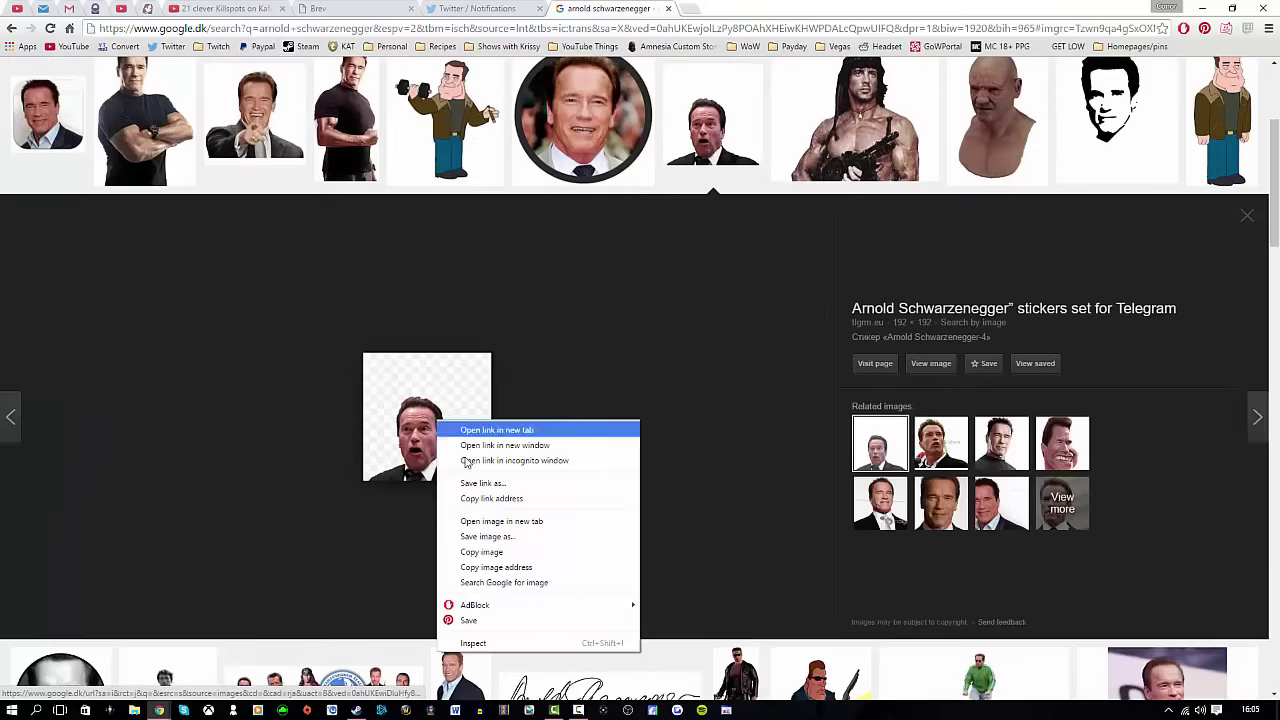
{"action": "left_click", "coordinate": [500, 537]}
{"action": "type", "text": "Arnold"}
{"action": "left_click", "coordinate": [50, 243]}
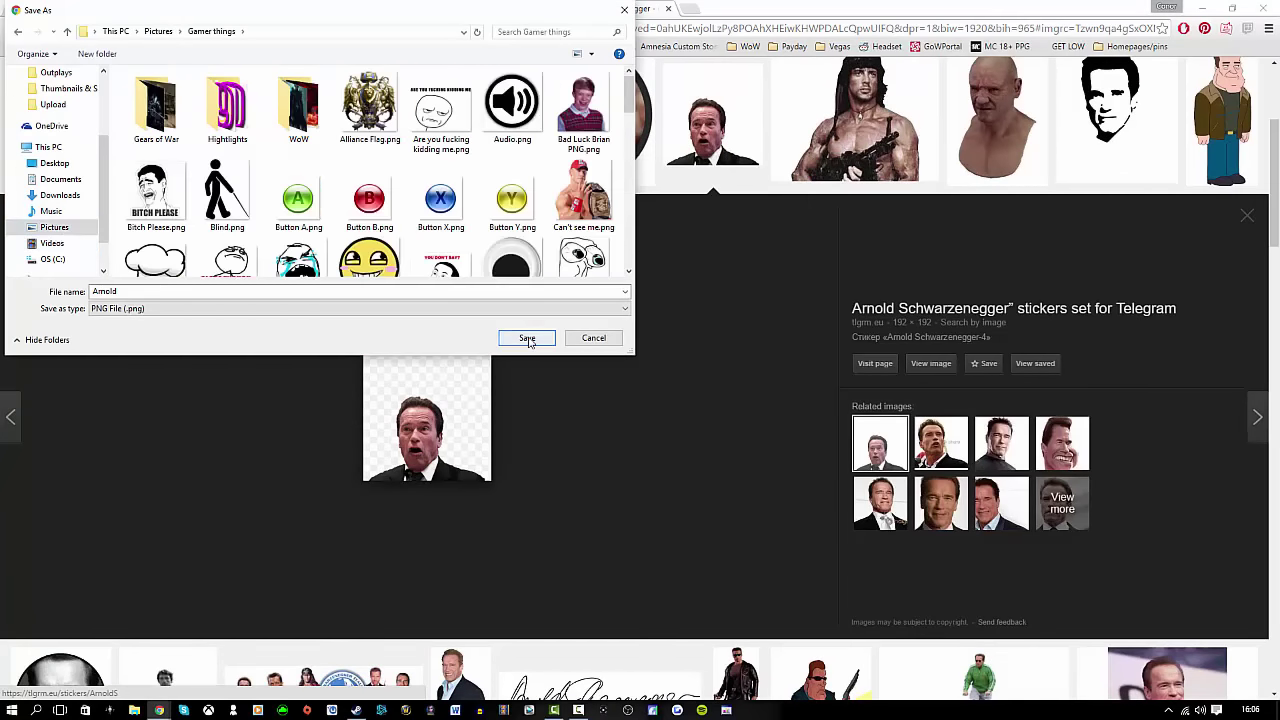
{"action": "left_click", "coordinate": [527, 338]}
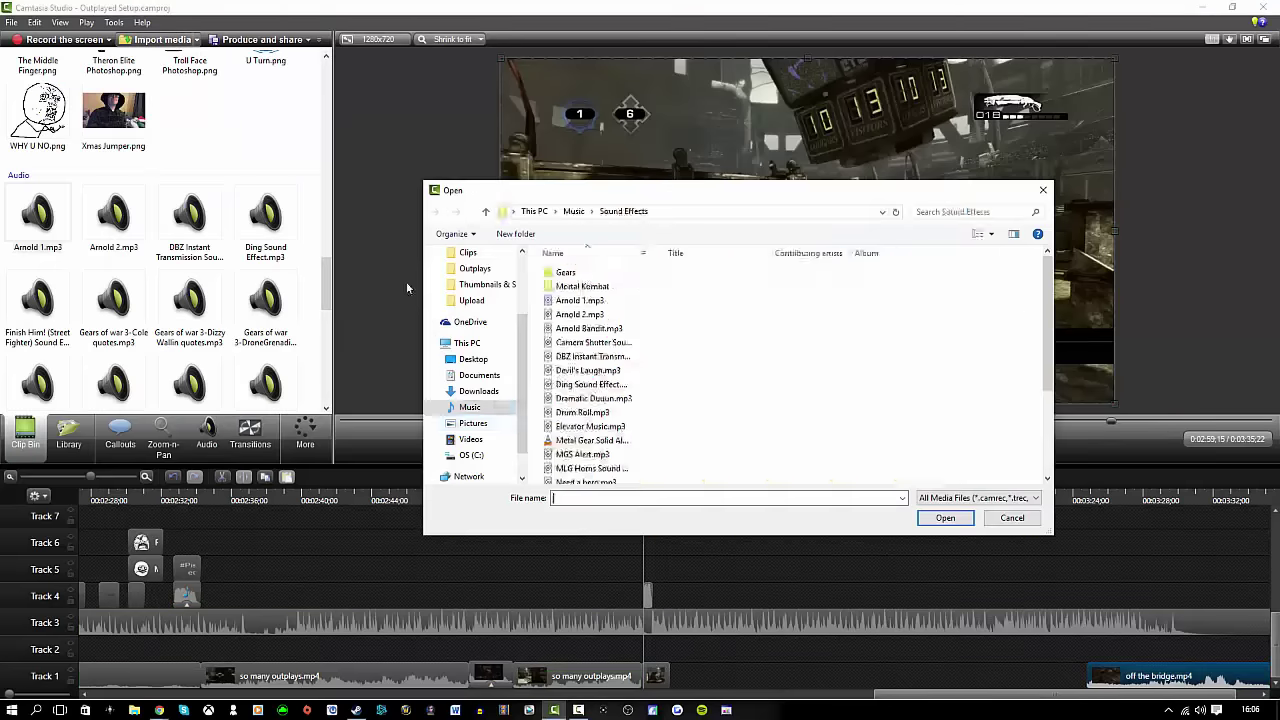
Import Arnold.png, place it on Track 5 at about 0:02:59:15 and trim it to end with the last so many outplays.mp4 section
{"action": "left_click", "coordinate": [473, 423]}
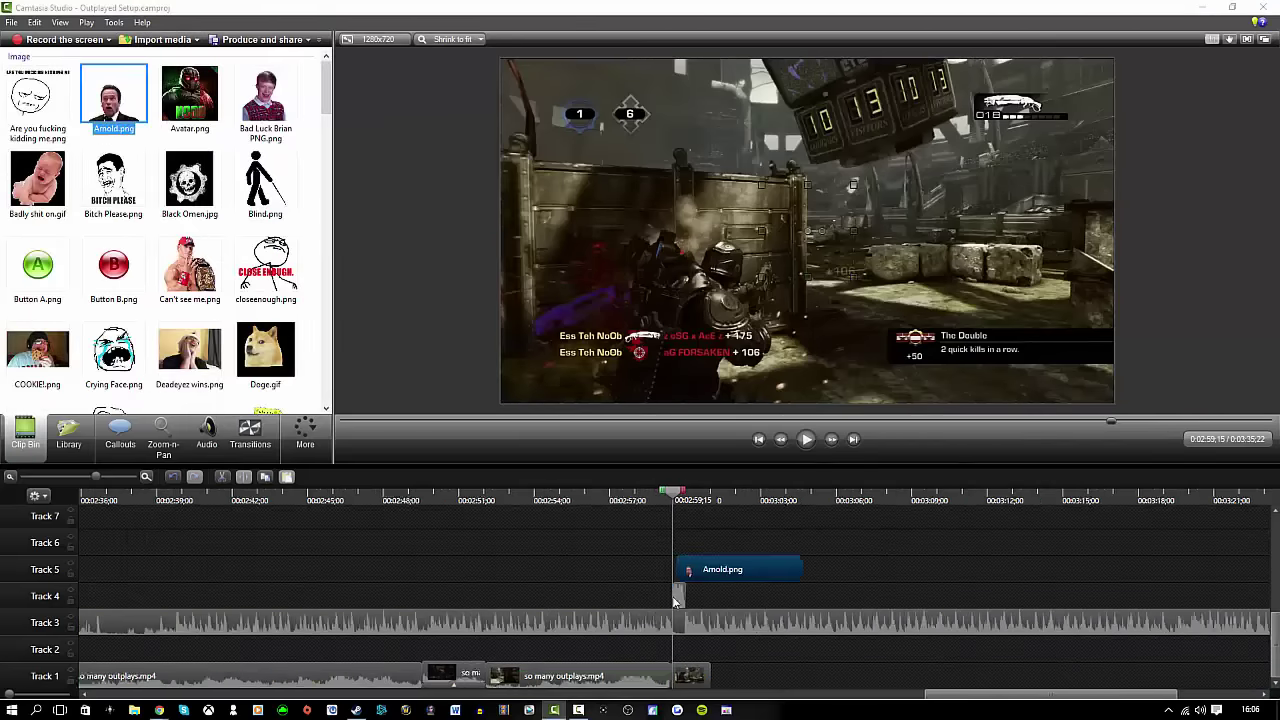
{"action": "scroll", "coordinate": [674, 600], "scroll_direction": "up", "scroll_amount": 3}
{"action": "left_click_drag", "start_coordinate": [764, 570], "coordinate": [773, 580]}
Enlarge the Arnold image in the lower-right corner of the video frame and play the section back from 0:02:58:00
{"action": "left_click", "coordinate": [680, 500]}
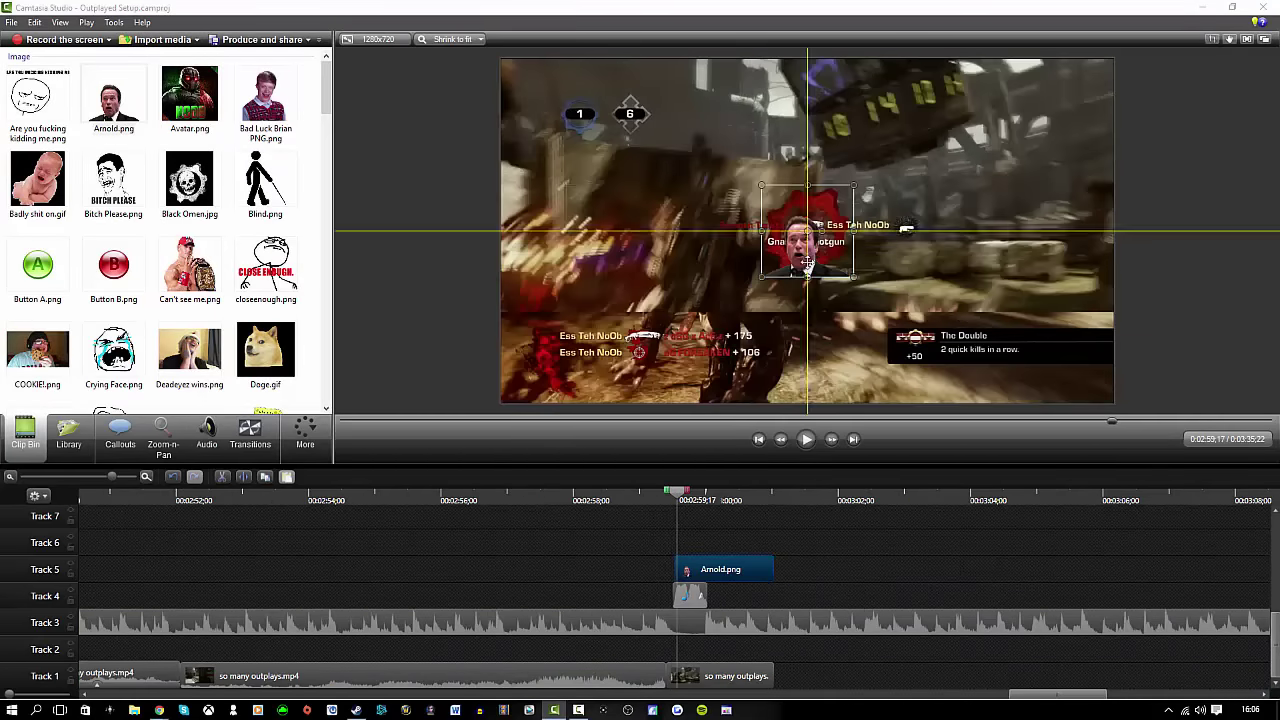
{"action": "left_click_drag", "start_coordinate": [837, 211], "coordinate": [955, 296]}
{"action": "left_click", "coordinate": [573, 497]}
{"action": "left_click", "coordinate": [8, 8]}
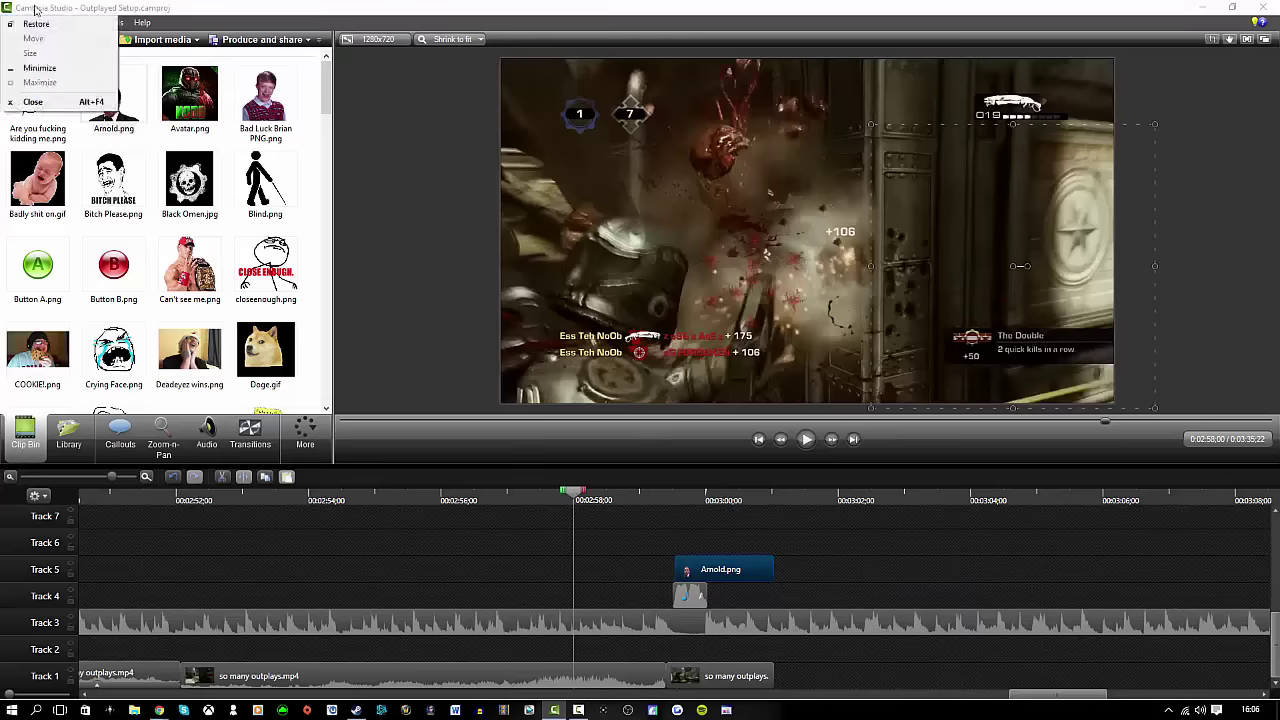
{"action": "left_click", "coordinate": [45, 70]}
{"action": "left_click", "coordinate": [807, 440]}
{"action": "left_click", "coordinate": [807, 440]}
{"action": "left_click", "coordinate": [672, 499]}
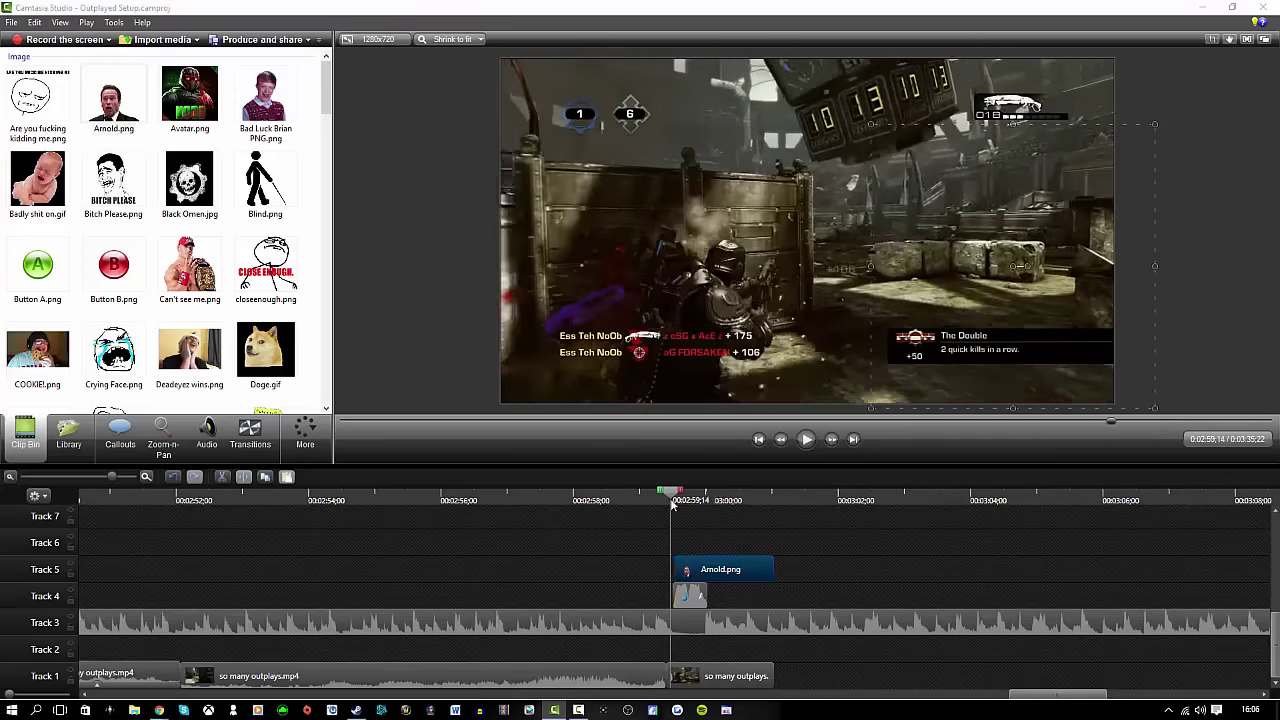
{"action": "left_click", "coordinate": [807, 441]}
{"action": "left_click", "coordinate": [807, 441]}
Import reaction snub.mp4 from the Outplays folder, place it on Track 1 directly after the last so many outplays.mp4 section and preview it
{"action": "scroll", "coordinate": [826, 567], "scroll_direction": "down", "scroll_amount": 1}
{"action": "scroll", "coordinate": [826, 567], "scroll_direction": "down", "scroll_amount": 2}
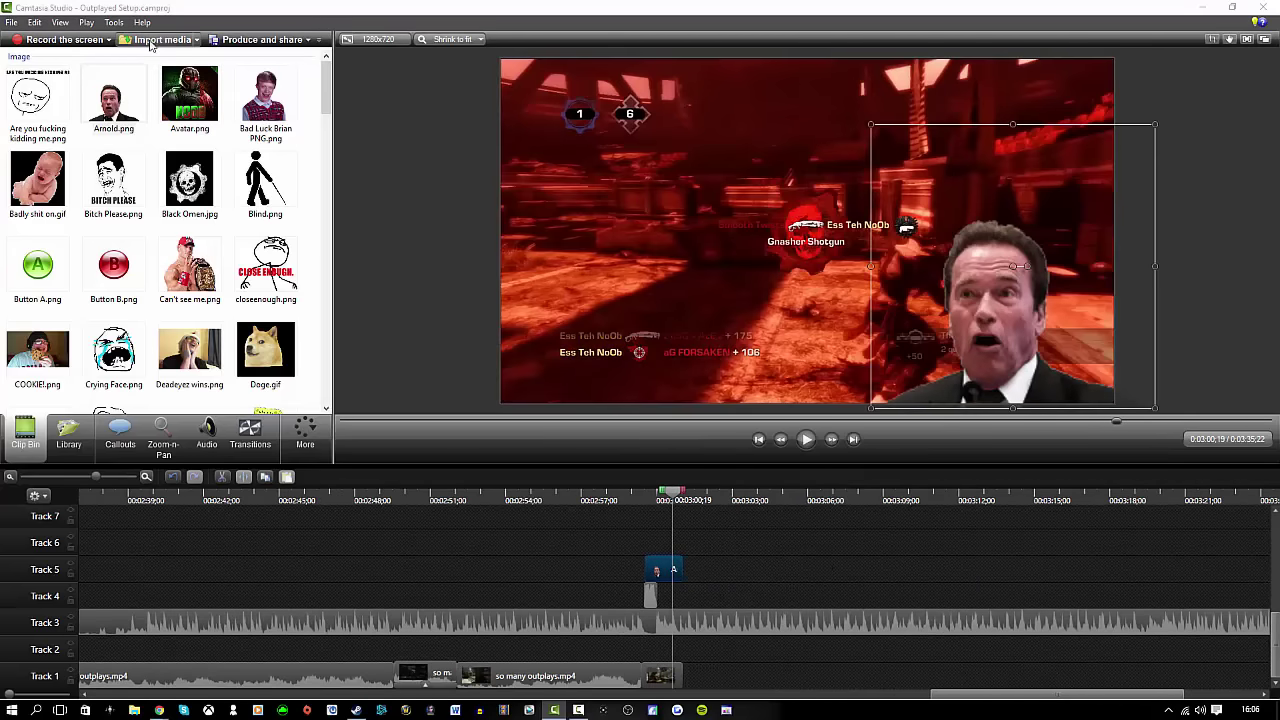
{"action": "left_click", "coordinate": [150, 42]}
{"action": "double_click", "coordinate": [808, 292]}
{"action": "double_click", "coordinate": [722, 290]}
{"action": "double_click", "coordinate": [722, 290]}
{"action": "double_click", "coordinate": [794, 290]}
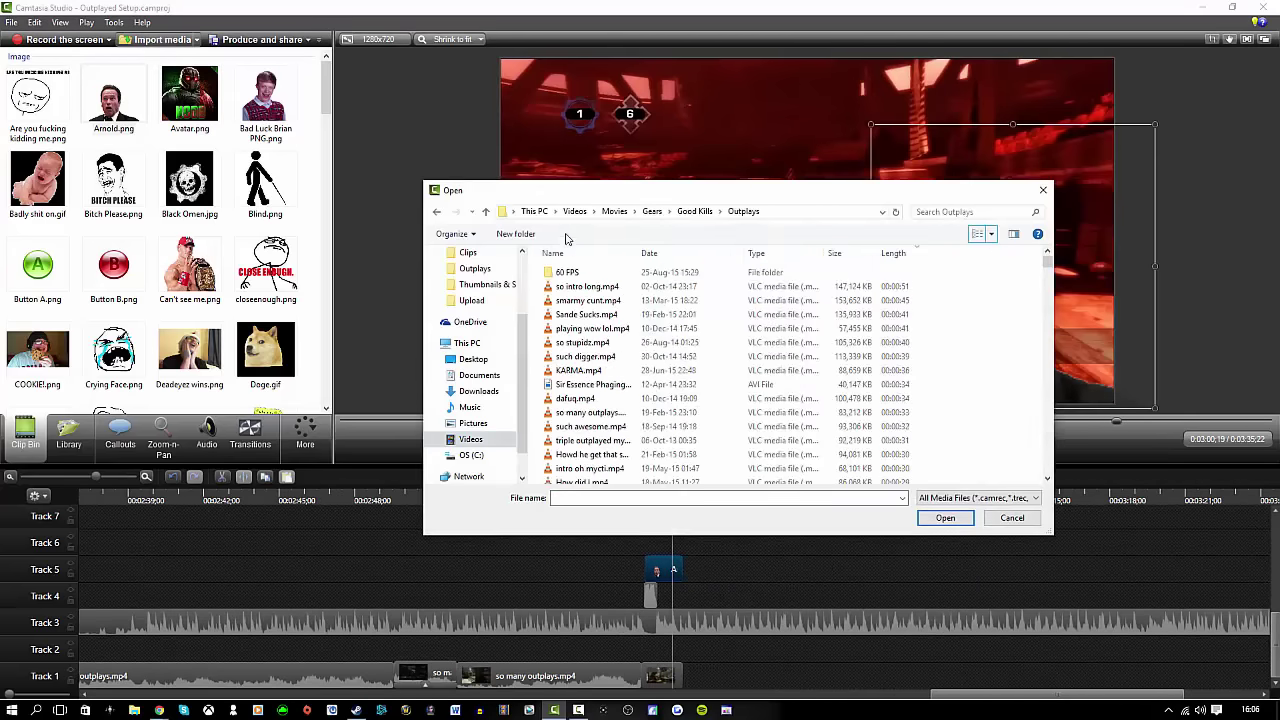
{"action": "left_click", "coordinate": [991, 234]}
{"action": "left_click", "coordinate": [1030, 166]}
{"action": "scroll", "coordinate": [735, 326], "scroll_direction": "down", "scroll_amount": 10}
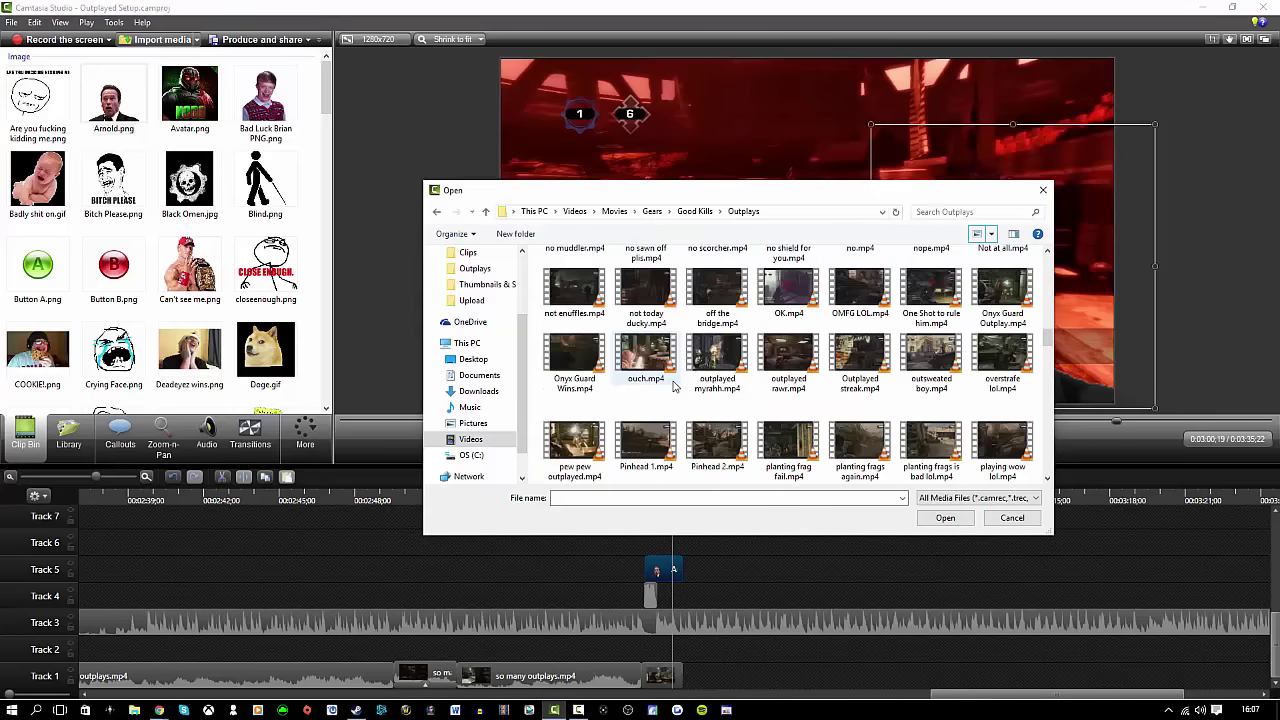
{"action": "double_click", "coordinate": [790, 360]}
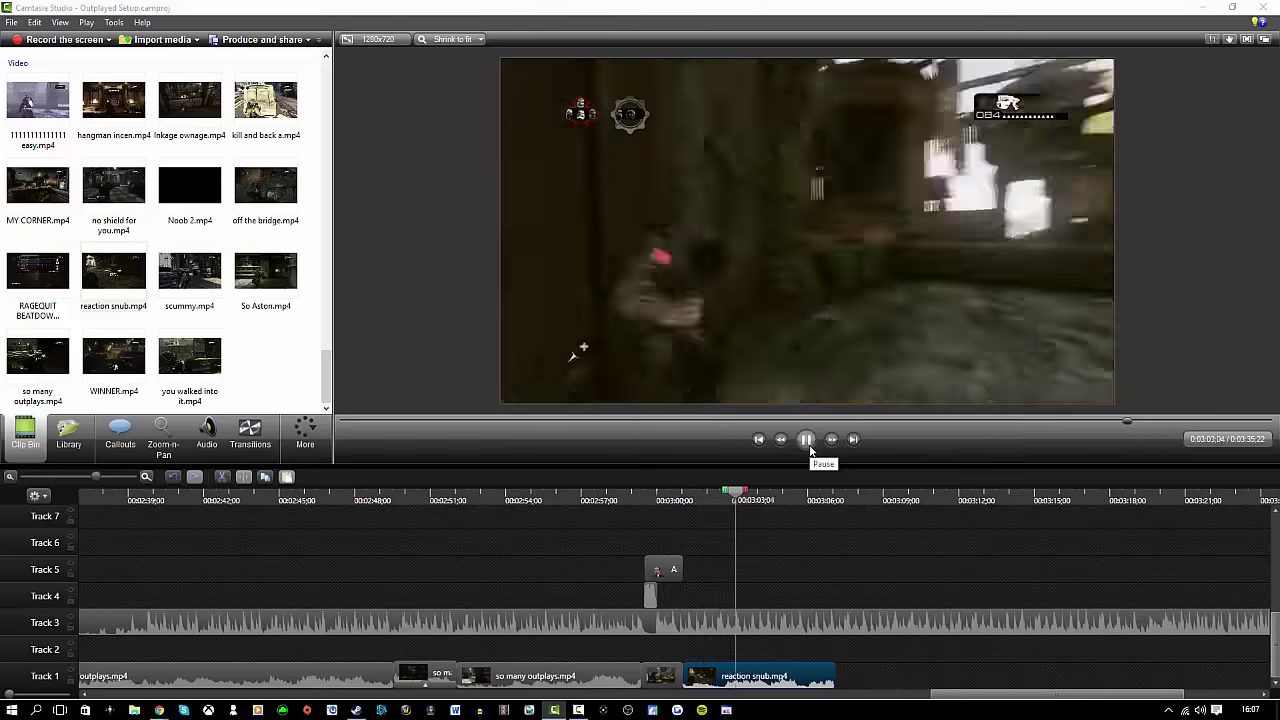
{"action": "left_click", "coordinate": [807, 445]}
Add a simple rectangle callout reading "Nah" on Track 4 at 0:02:36:16 and colour its text turquoise
{"action": "scroll", "coordinate": [754, 570], "scroll_direction": "down", "scroll_amount": 2}
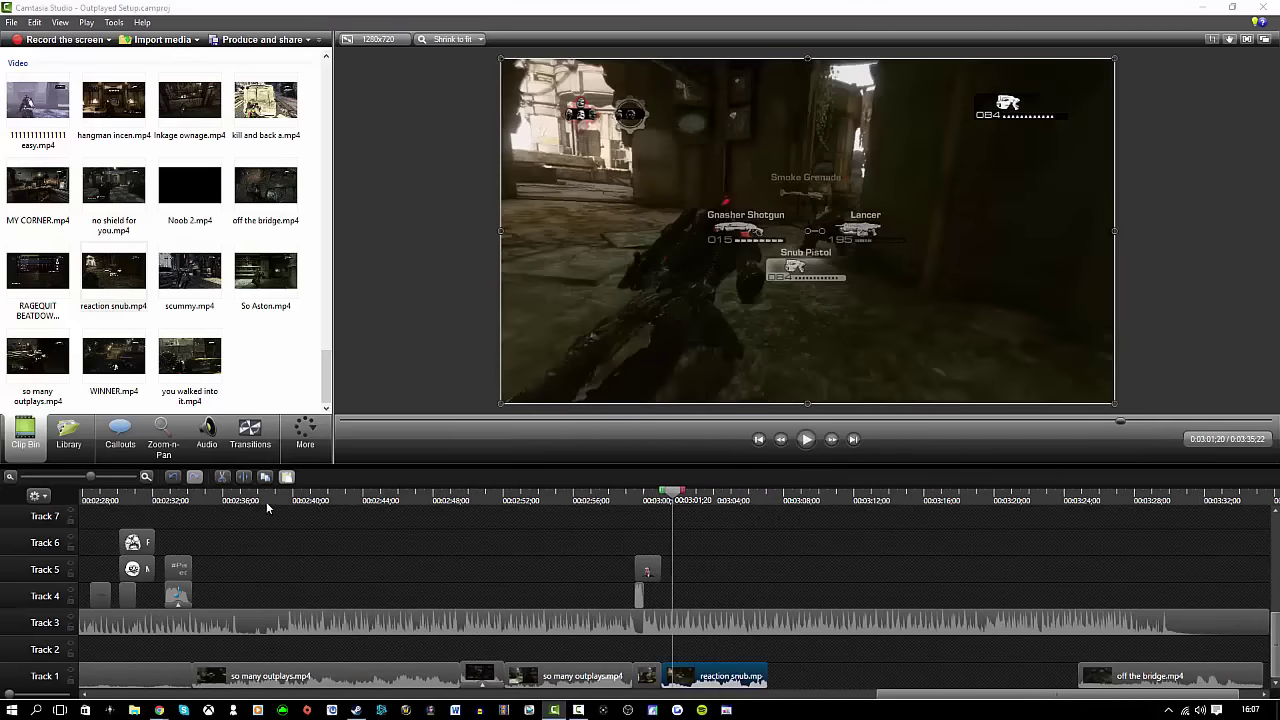
{"action": "left_click_drag", "start_coordinate": [248, 498], "coordinate": [191, 518]}
{"action": "left_click", "coordinate": [806, 440]}
{"action": "left_click", "coordinate": [806, 445]}
{"action": "left_click", "coordinate": [807, 440]}
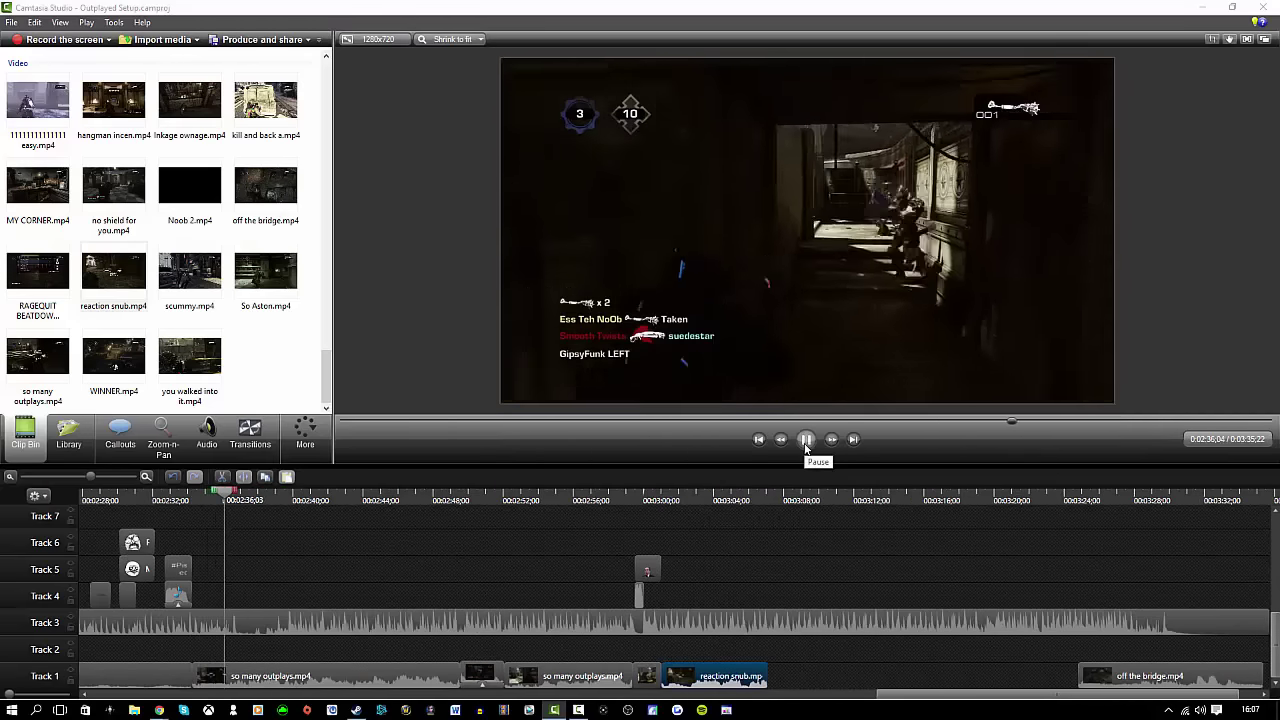
{"action": "left_click", "coordinate": [233, 502]}
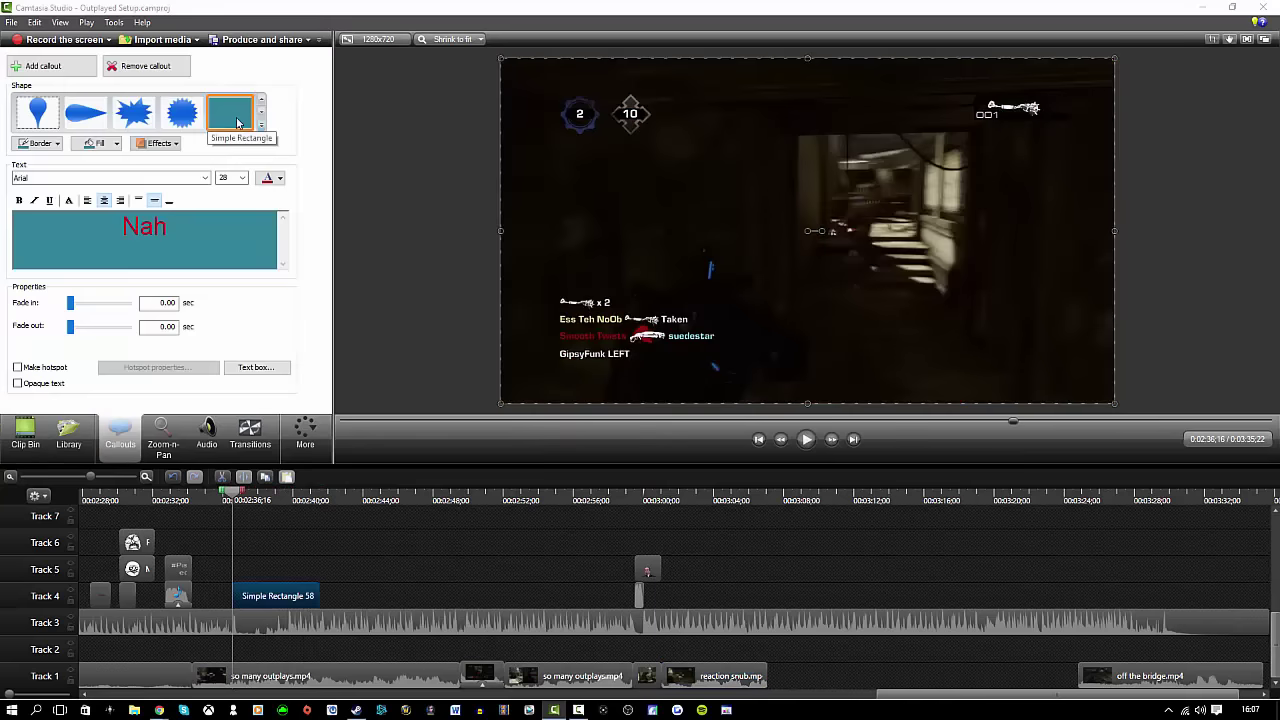
{"action": "left_click", "coordinate": [280, 177]}
{"action": "left_click", "coordinate": [309, 207]}
Move the "Nah" callout to 0:02:38:04, change its text to "Son of a..." and tilt it
{"action": "left_click", "coordinate": [186, 499]}
{"action": "left_click", "coordinate": [806, 439]}
{"action": "left_click", "coordinate": [806, 442]}
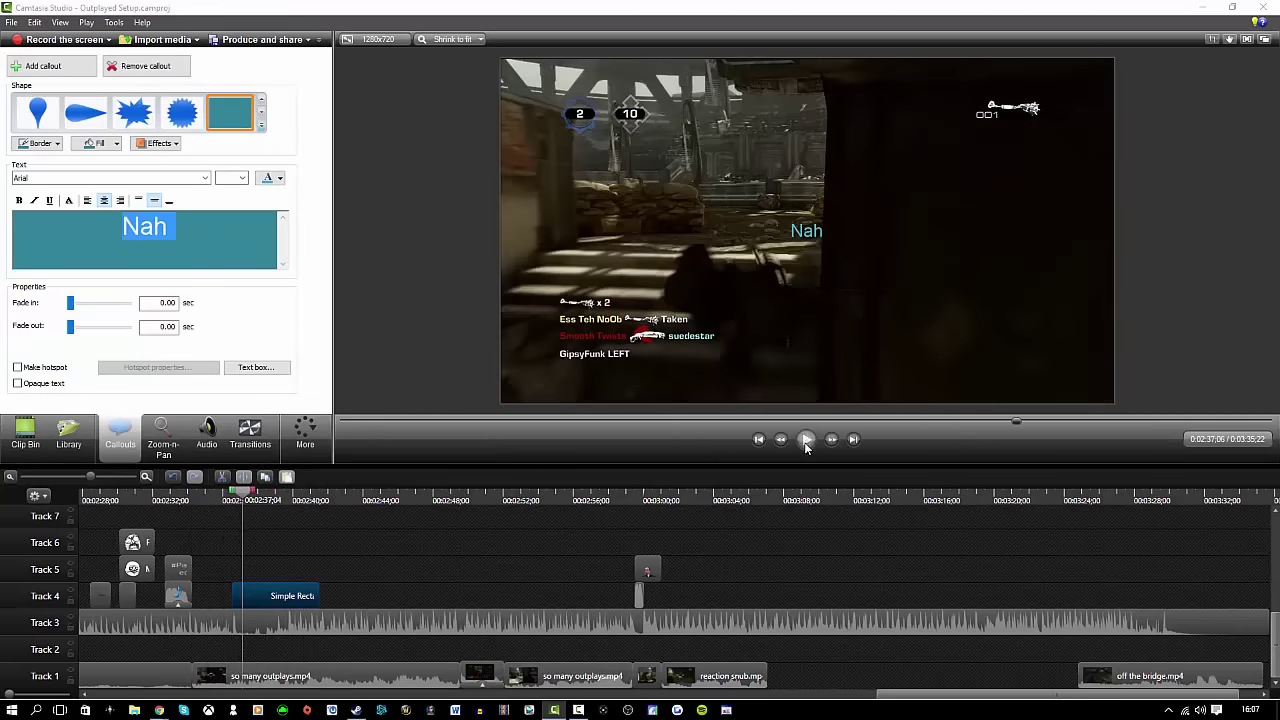
{"action": "left_click", "coordinate": [293, 600]}
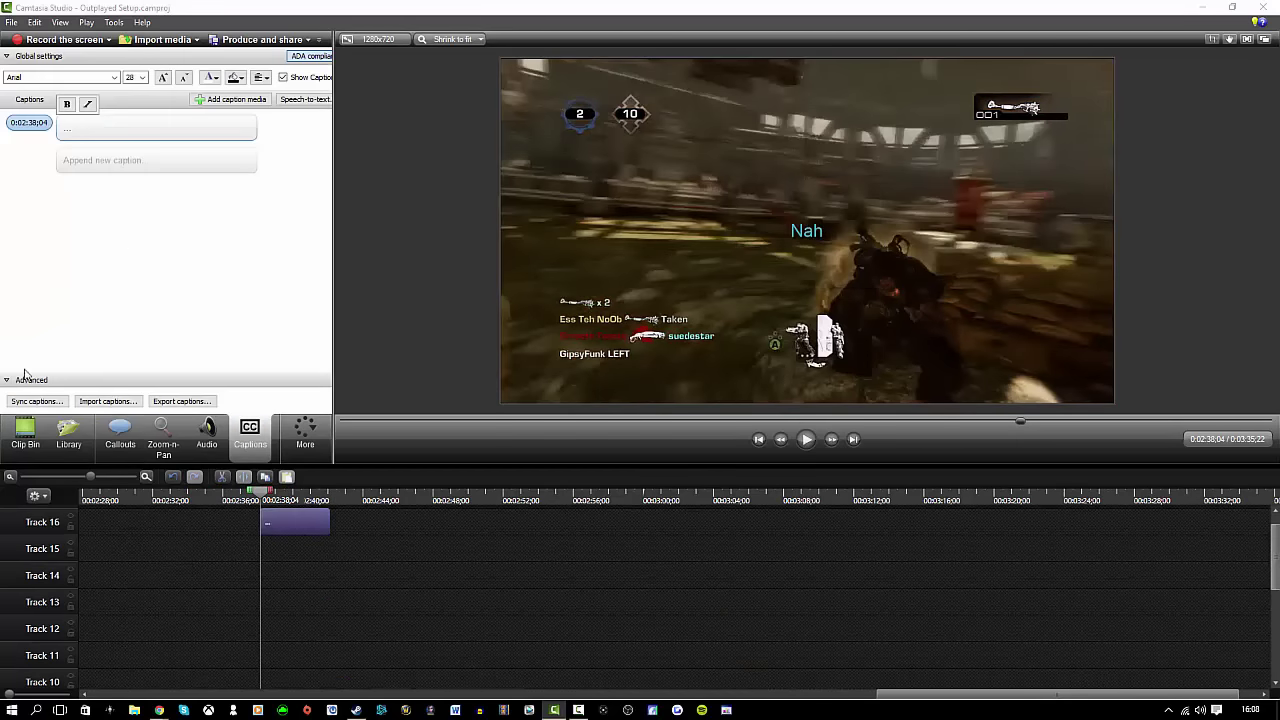
{"action": "left_click", "coordinate": [172, 477]}
{"action": "left_click", "coordinate": [122, 434]}
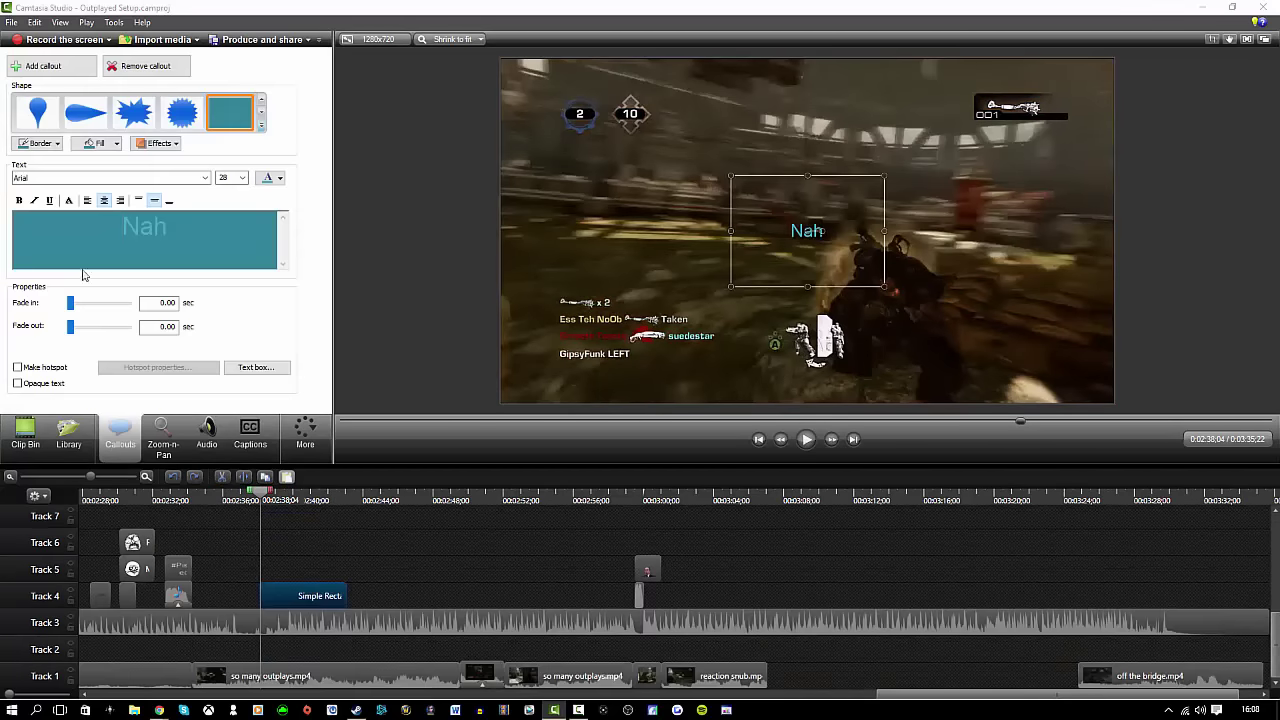
{"action": "left_click", "coordinate": [806, 439]}
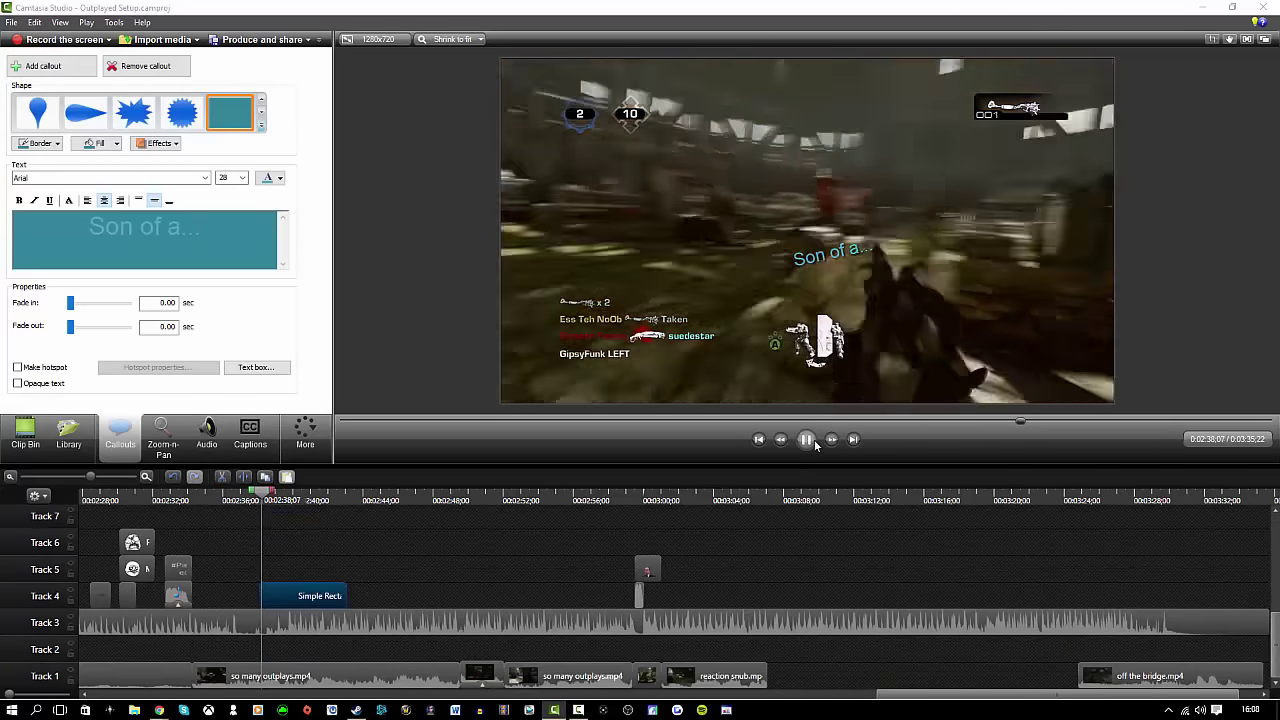
Add a tilted callout reading "Guess I have to 'work' for this" on Track 4 at 0:02:40:12, in the upper-left part of the frame
{"action": "left_click", "coordinate": [814, 442]}
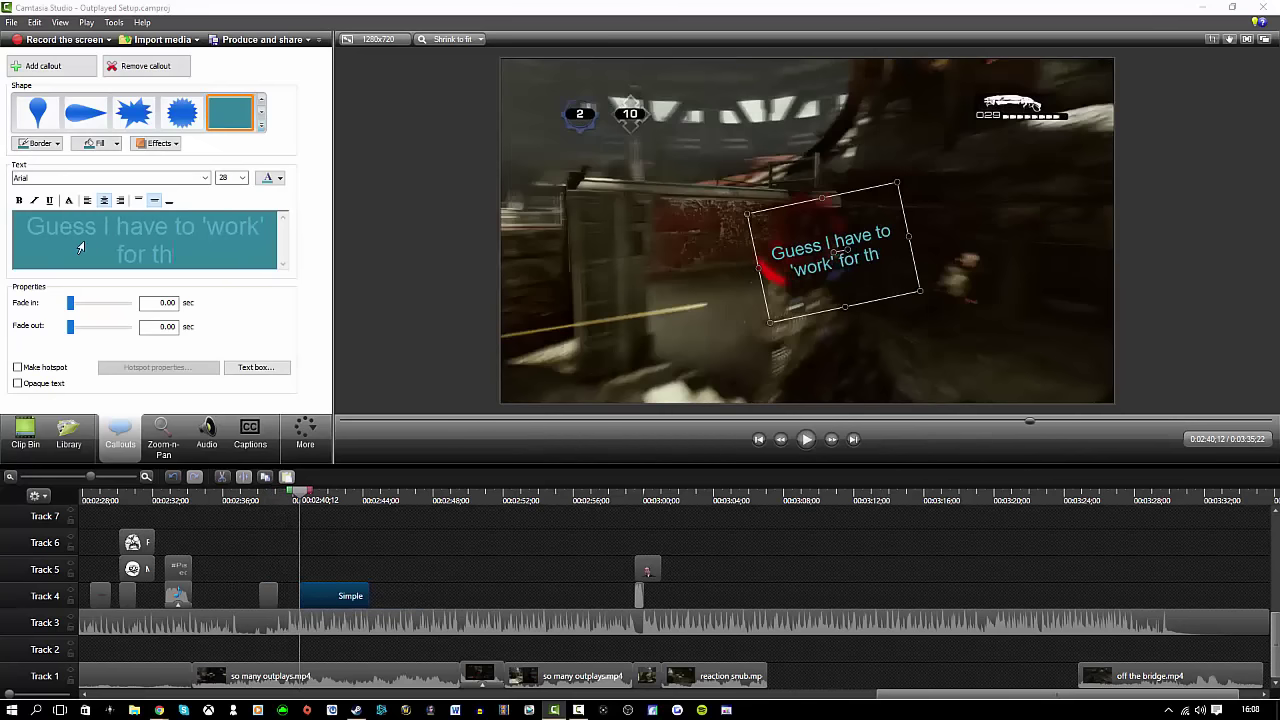
{"action": "left_click", "coordinate": [798, 443]}
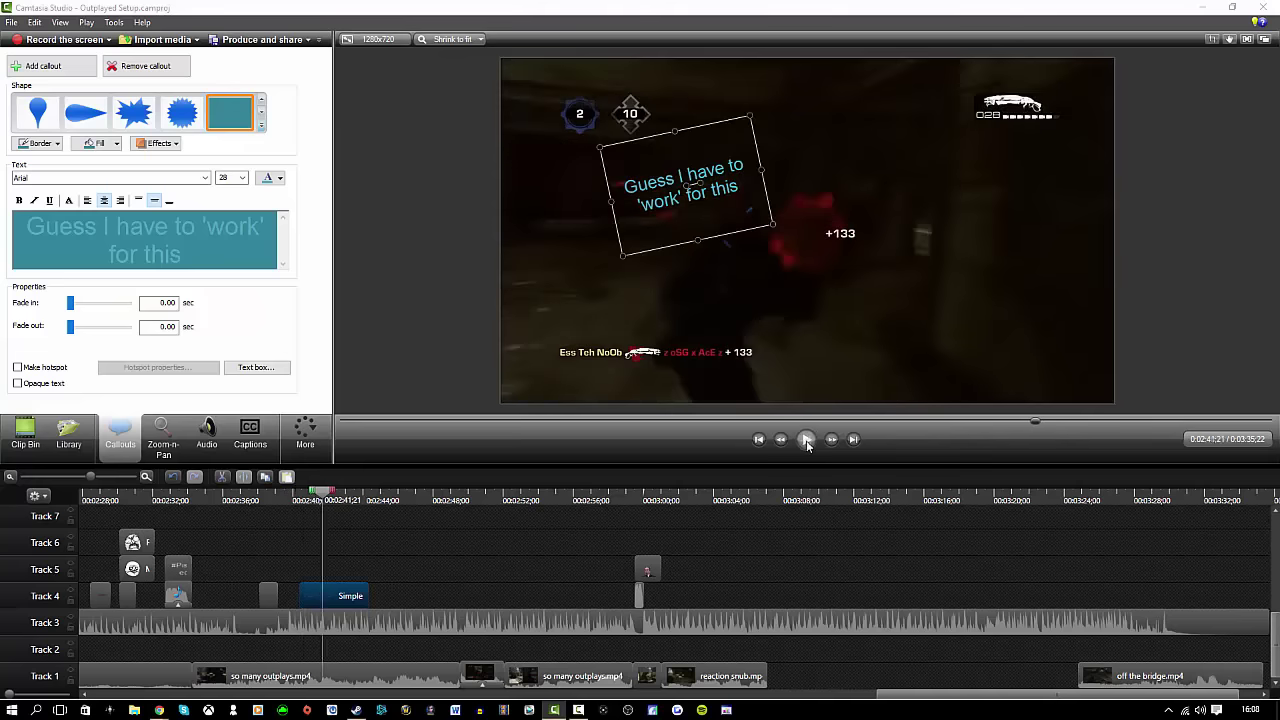
{"action": "left_click", "coordinate": [818, 445]}
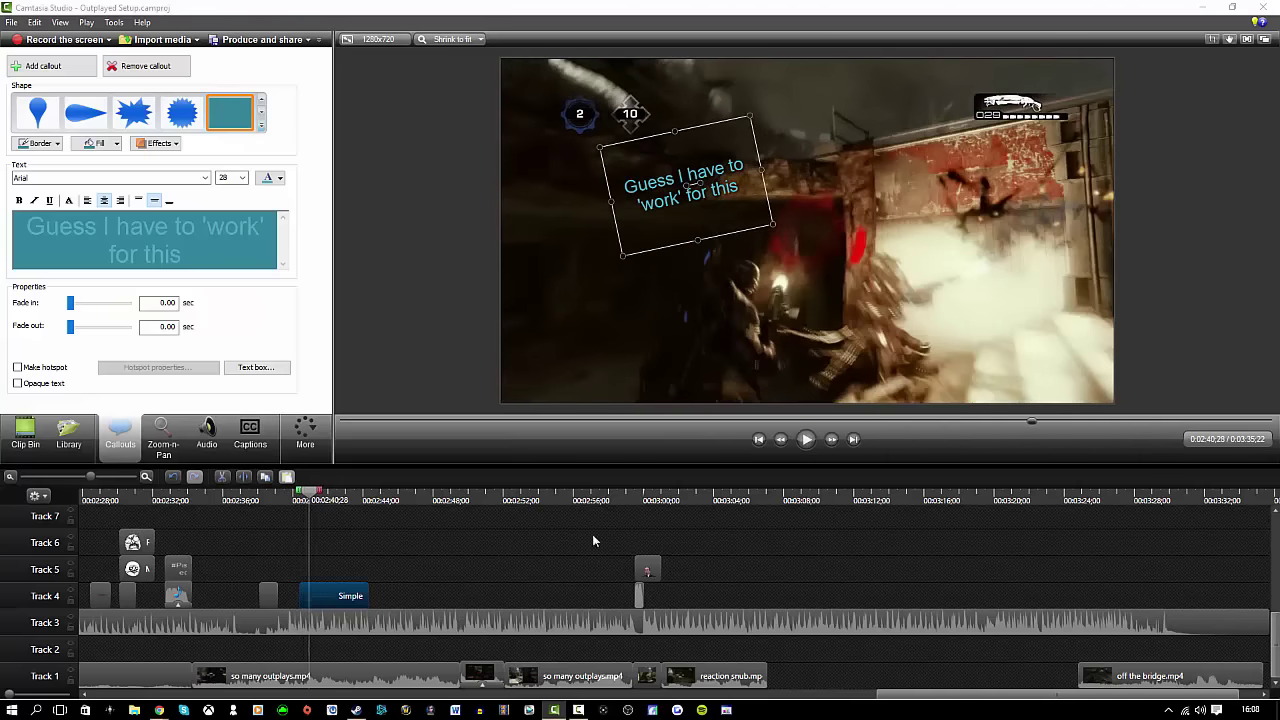
Split the "Guess I have to 'work' for this" callout at 0:02:40:29 and shift its second part to the right
{"action": "scroll", "coordinate": [594, 537], "scroll_direction": "up", "scroll_amount": 5}
{"action": "left_click_drag", "start_coordinate": [675, 493], "coordinate": [680, 494]}
{"action": "key", "text": "s"}
{"action": "left_click_drag", "start_coordinate": [853, 597], "coordinate": [867, 597]}
Place Slapped.mp3 on Track 5 over the cut at 0:02:40:29 and play back from 0:02:40:07
{"action": "left_click", "coordinate": [25, 435]}
{"action": "scroll", "coordinate": [160, 250], "scroll_direction": "down", "scroll_amount": 10}
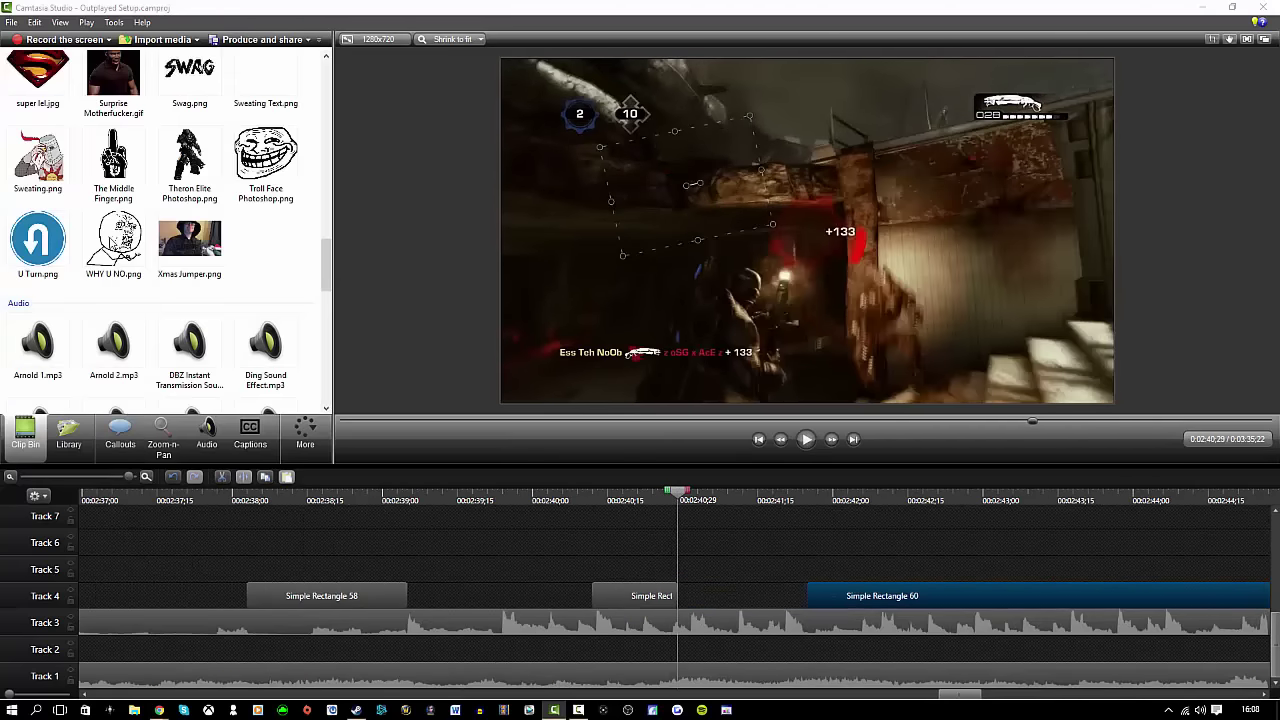
{"action": "left_click_drag", "start_coordinate": [265, 175], "coordinate": [673, 578]}
{"action": "left_click", "coordinate": [566, 494]}
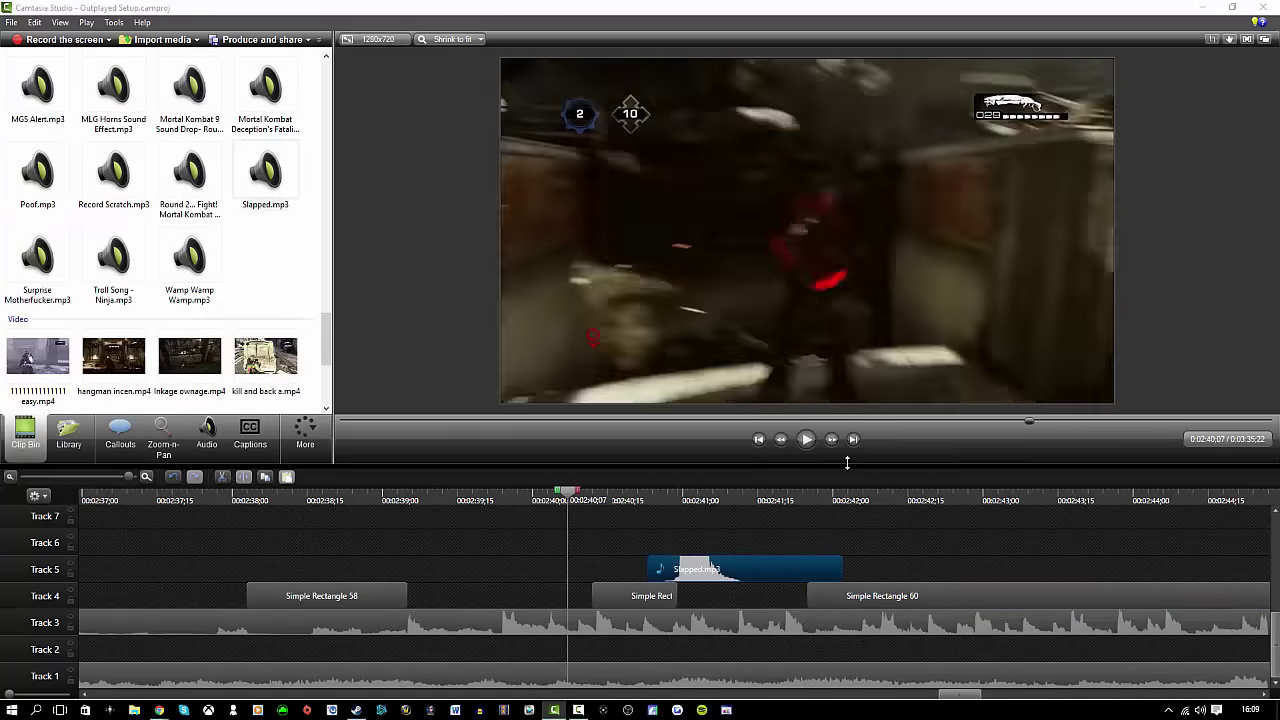
{"action": "left_click", "coordinate": [807, 441]}
{"action": "left_click", "coordinate": [807, 442]}
Move the split-off callout on Track 4 to 0:02:42:25, change its text to "GET STRAFED!" and end it at 0:02:44:10
{"action": "left_click_drag", "start_coordinate": [835, 597], "coordinate": [841, 597]}
{"action": "left_click", "coordinate": [778, 494]}
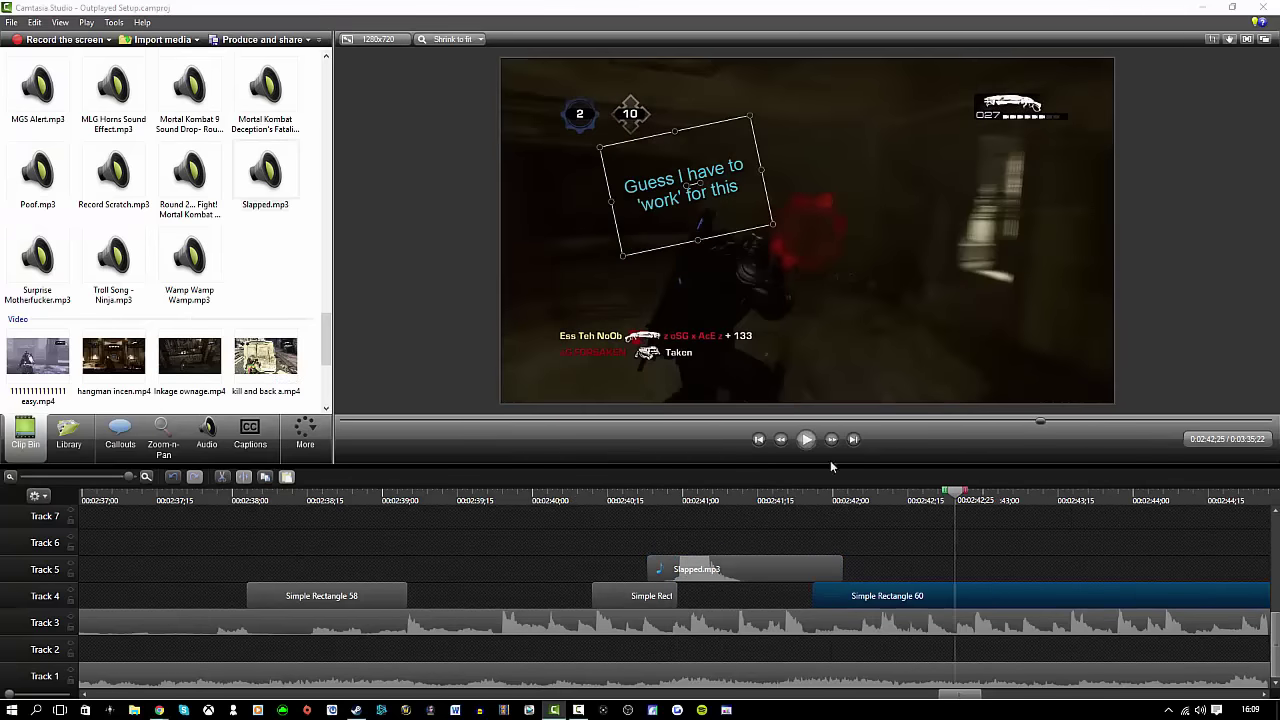
{"action": "double_click", "coordinate": [965, 610]}
{"action": "type", "text": "GET STRAFED!"}
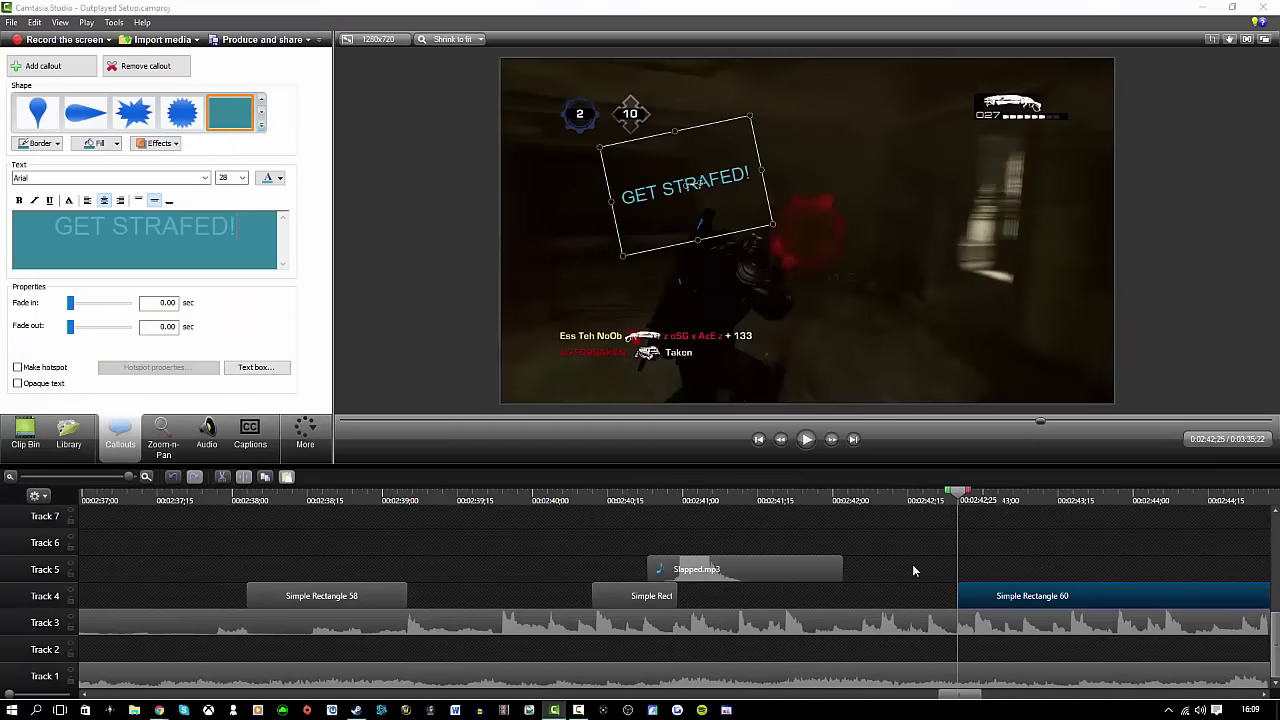
{"action": "left_click", "coordinate": [806, 439]}
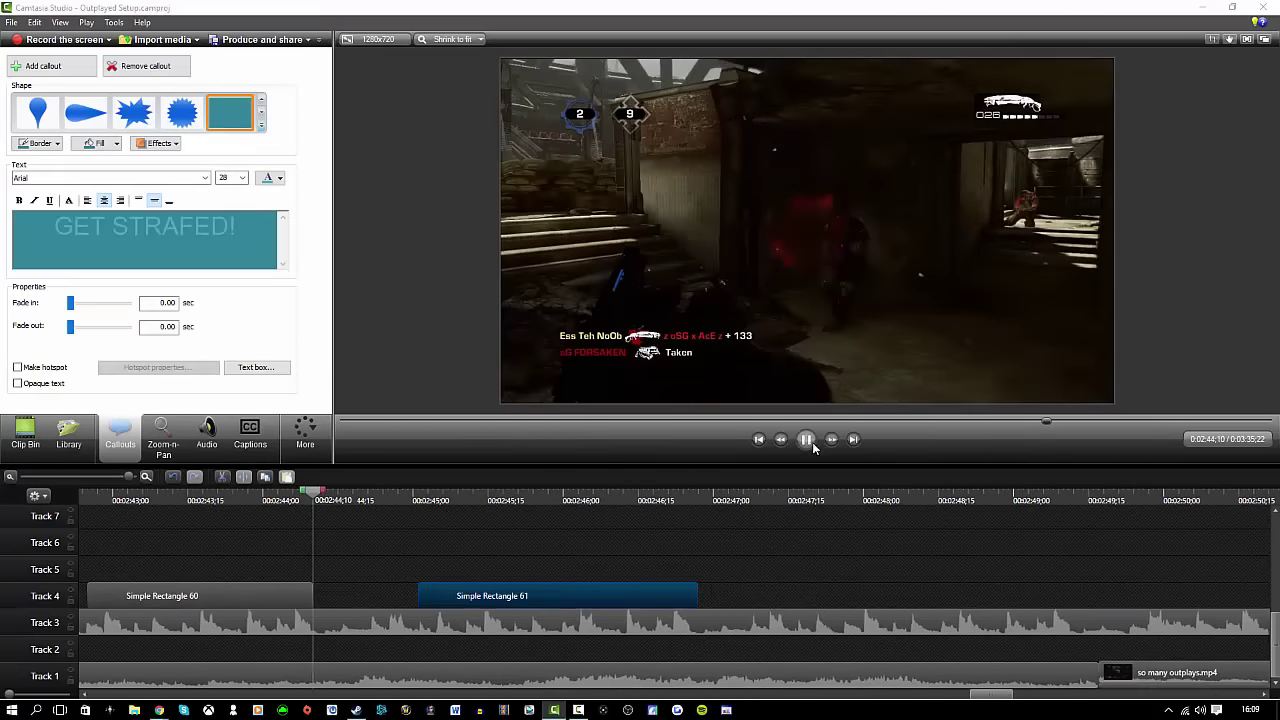
Place the next callout on Track 4 at 0:02:45:15 with the text "Fuck it, get pop shotted!"
{"action": "left_click", "coordinate": [812, 446]}
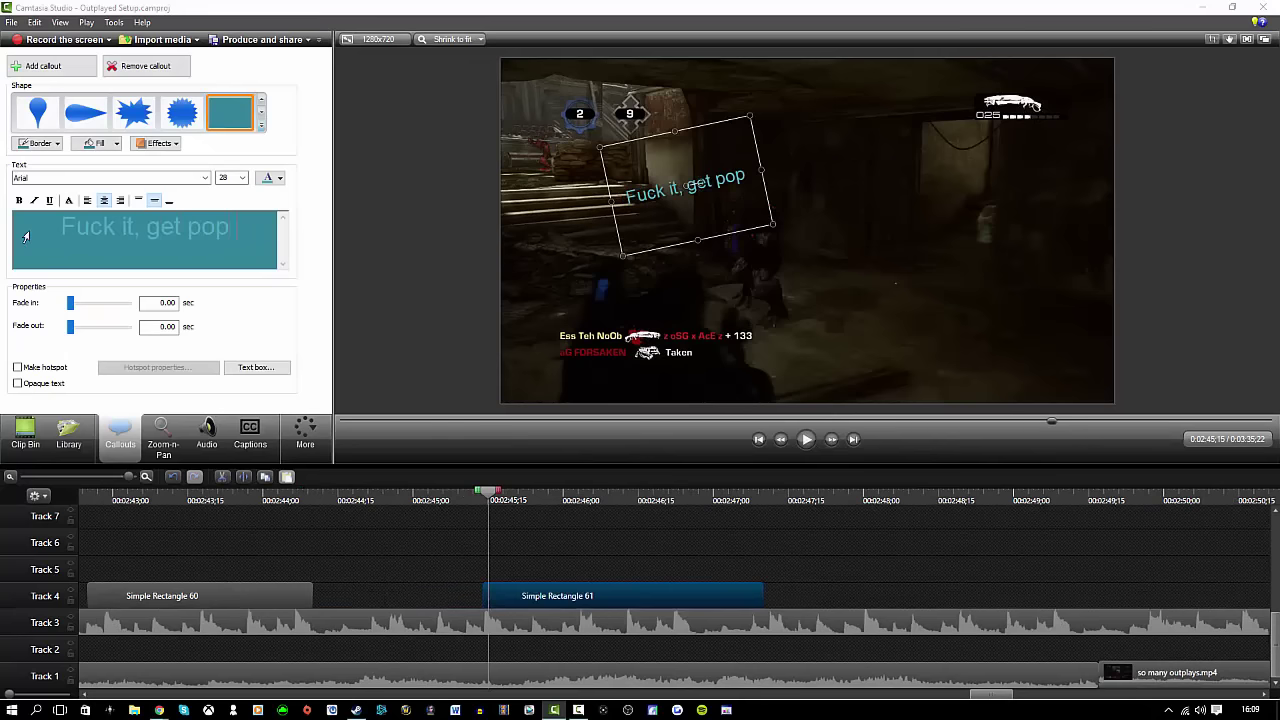
{"action": "left_click", "coordinate": [806, 439]}
{"action": "left_click", "coordinate": [806, 439]}
Split the callout at 0:02:46:24, move the remainder to 0:02:47:12 and change its text to "Get rekt"
{"action": "key", "text": "s"}
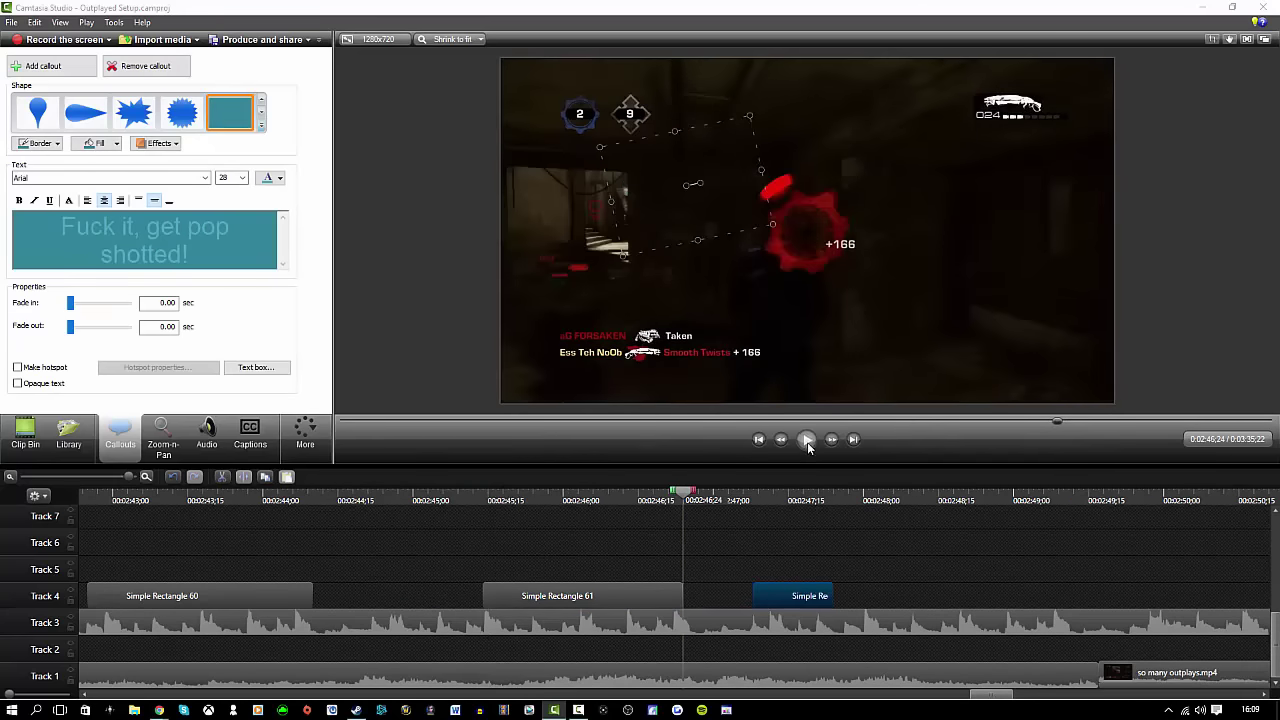
{"action": "left_click", "coordinate": [808, 447]}
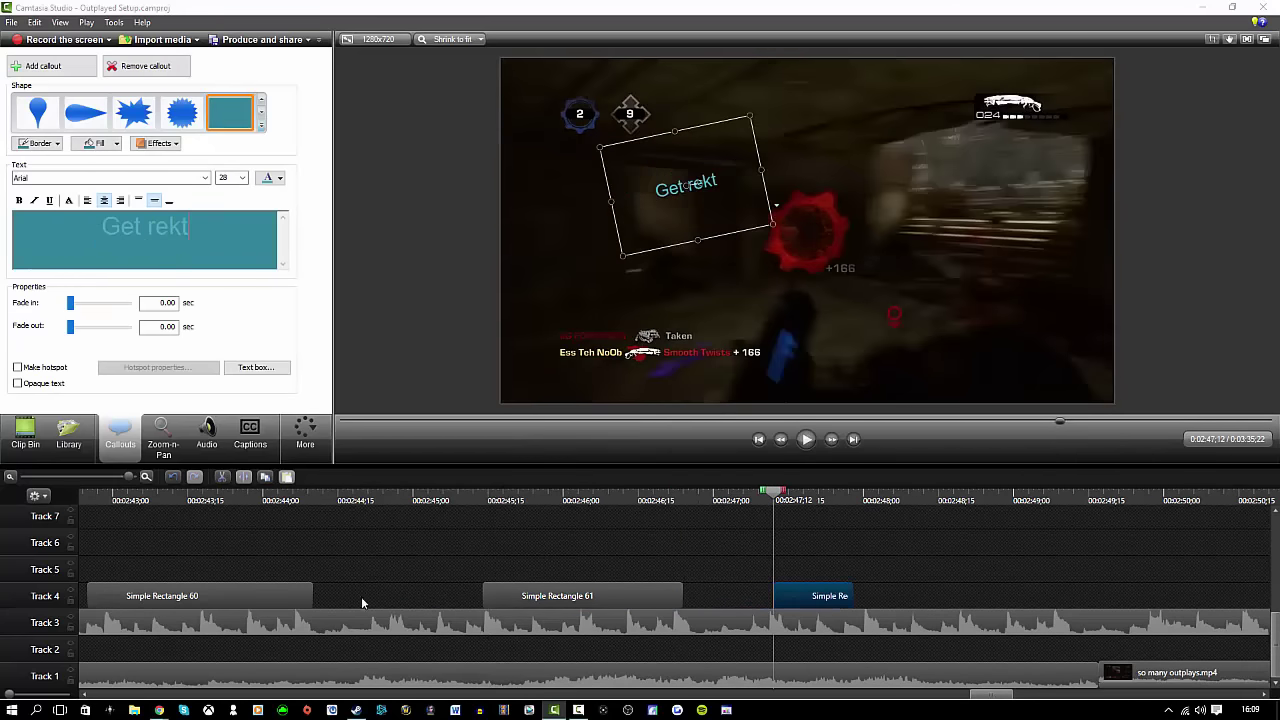
Copy Slapped.mp3 and paste it on Track 5 near the kill at about 0:02:47:15
{"action": "scroll", "coordinate": [648, 603], "scroll_direction": "down", "scroll_amount": 2}
{"action": "right_click", "coordinate": [157, 569]}
{"action": "left_click", "coordinate": [194, 414]}
{"action": "left_click", "coordinate": [806, 447]}
{"action": "left_click", "coordinate": [806, 447]}
{"action": "left_click", "coordinate": [786, 442]}
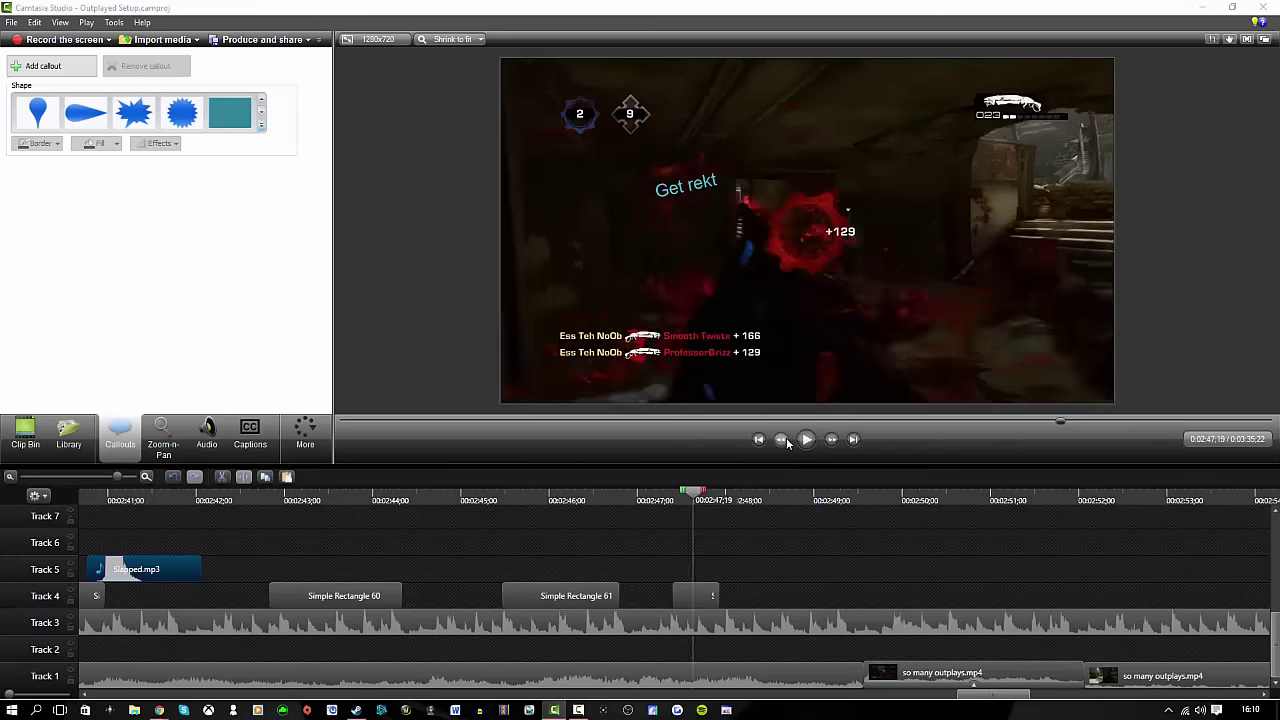
{"action": "left_click", "coordinate": [786, 442]}
{"action": "left_click", "coordinate": [786, 442]}
{"action": "left_click", "coordinate": [786, 442]}
{"action": "left_click", "coordinate": [786, 442]}
{"action": "right_click", "coordinate": [752, 580]}
{"action": "left_click", "coordinate": [790, 424]}
Line up the copied Slapped.mp3 and the "Get rekt" callout with 0:02:47:15 and play back the section
{"action": "left_click_drag", "start_coordinate": [748, 570], "coordinate": [706, 602]}
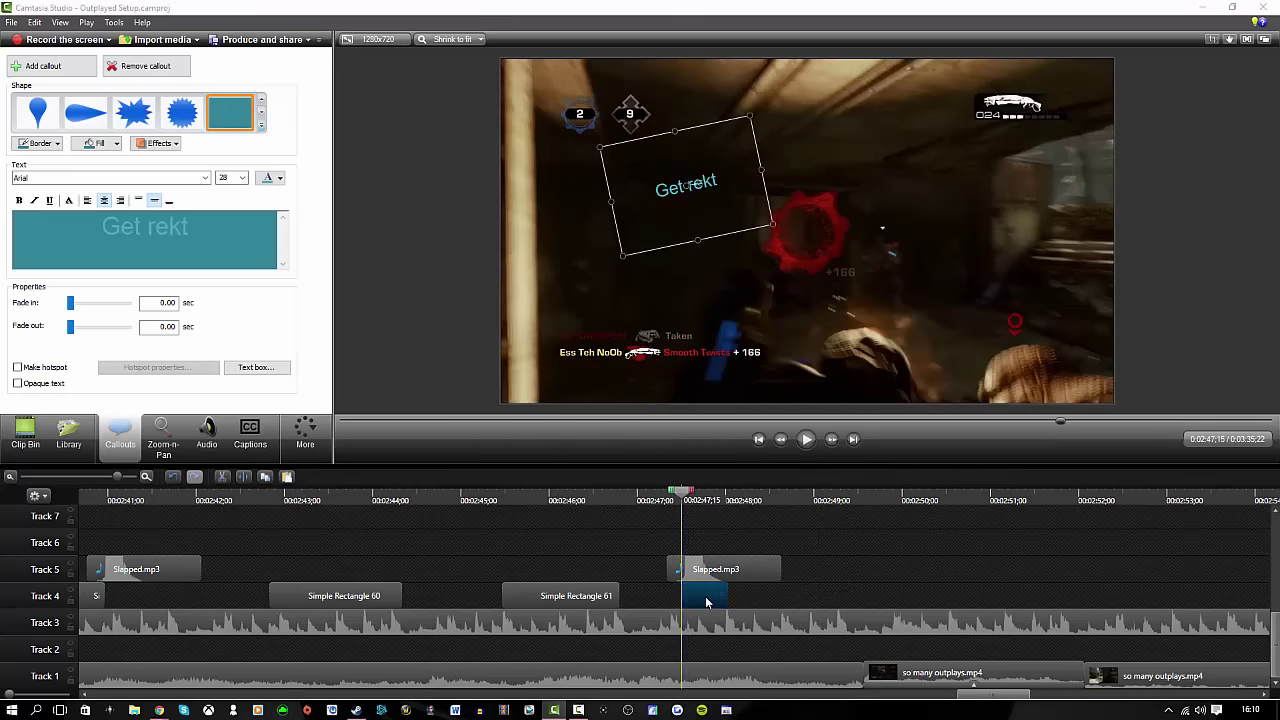
{"action": "left_click", "coordinate": [697, 575]}
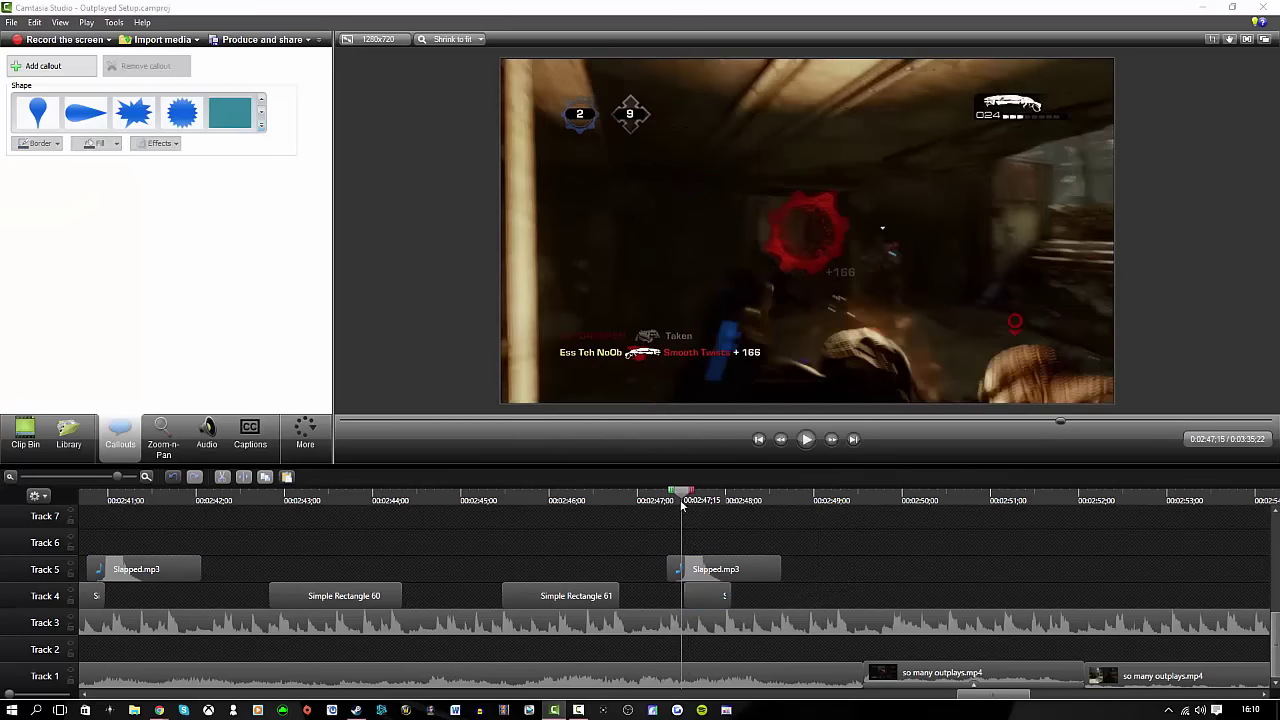
{"action": "left_click", "coordinate": [807, 440]}
{"action": "left_click", "coordinate": [807, 442]}
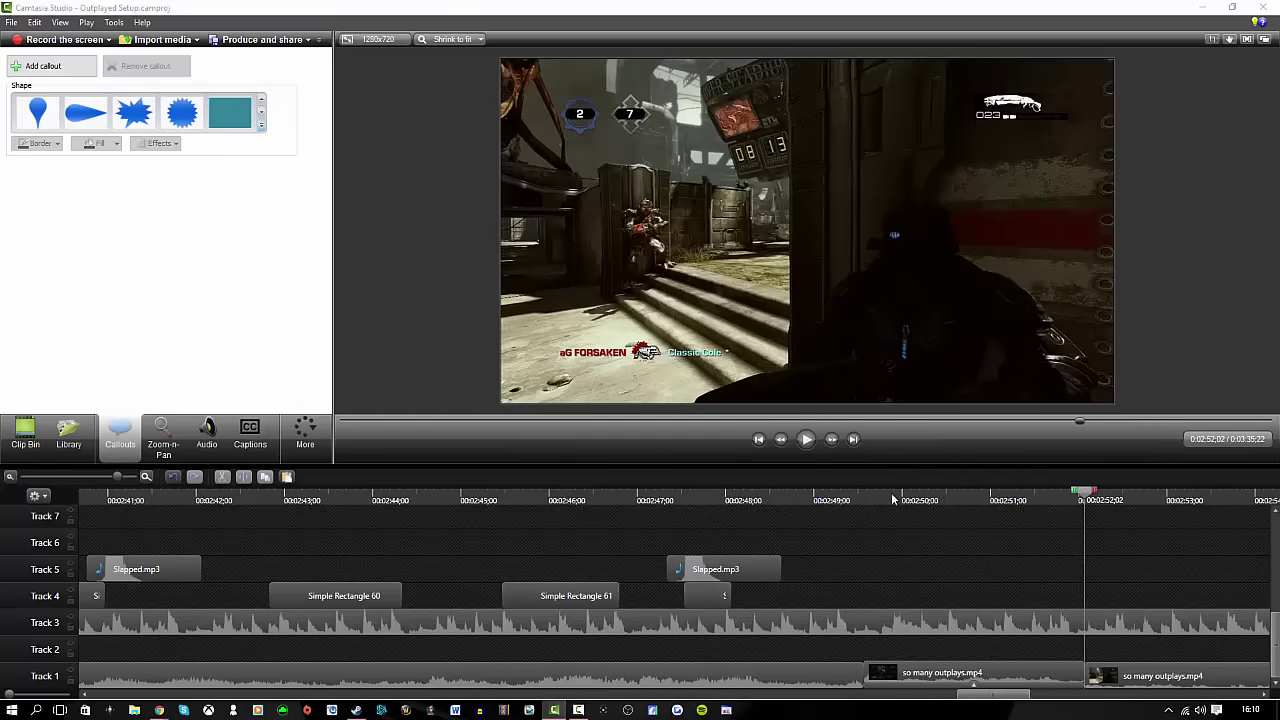
Paste a copy of the "Get rekt" callout at 0:02:48:24 on Track 4 and change its text to "Hide 'N' Seek time"
{"action": "left_click_drag", "start_coordinate": [893, 496], "coordinate": [797, 496]}
{"action": "right_click", "coordinate": [717, 598]}
{"action": "left_click", "coordinate": [785, 427]}
{"action": "right_click", "coordinate": [851, 558]}
{"action": "left_click", "coordinate": [894, 428]}
{"action": "left_click", "coordinate": [75, 237]}
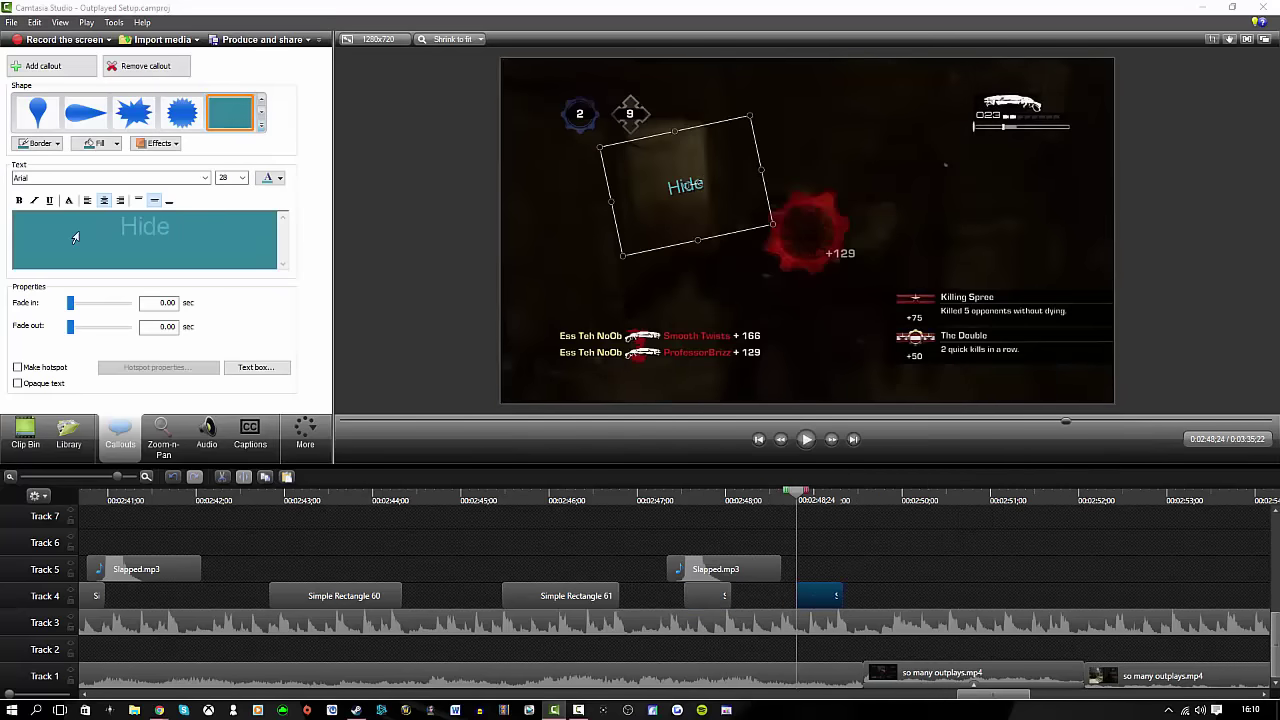
{"action": "left_click", "coordinate": [807, 440]}
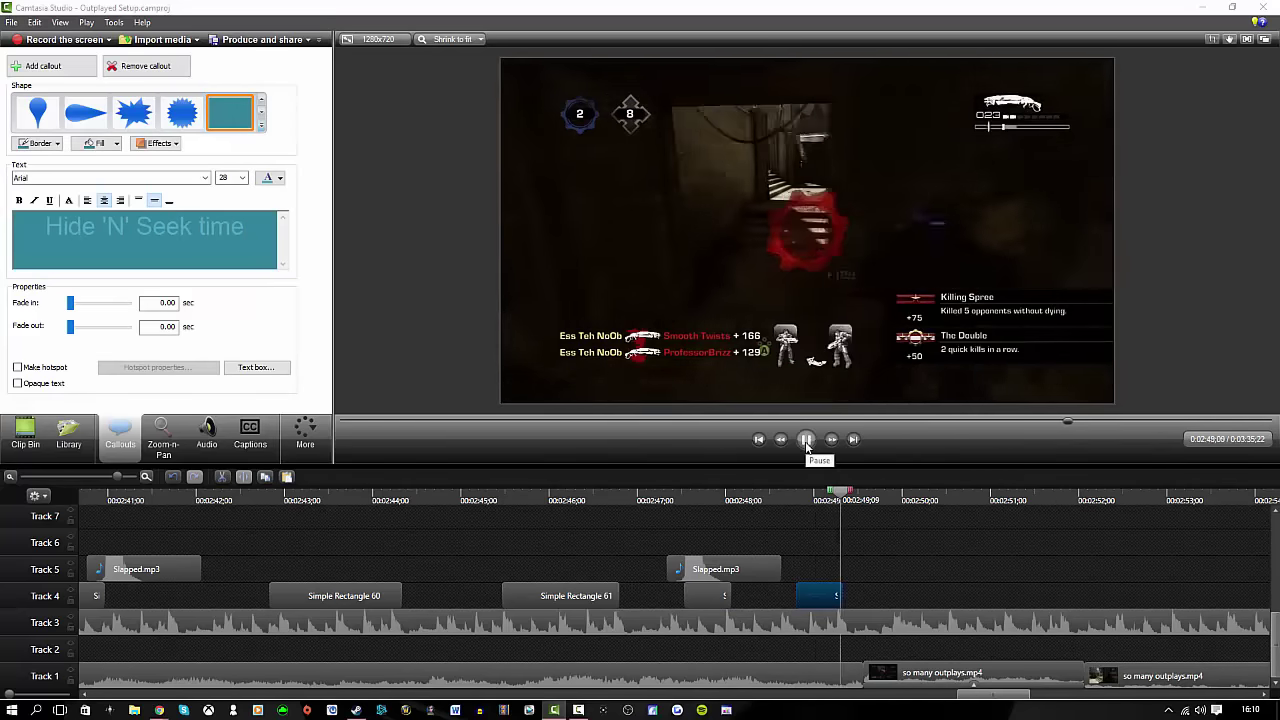
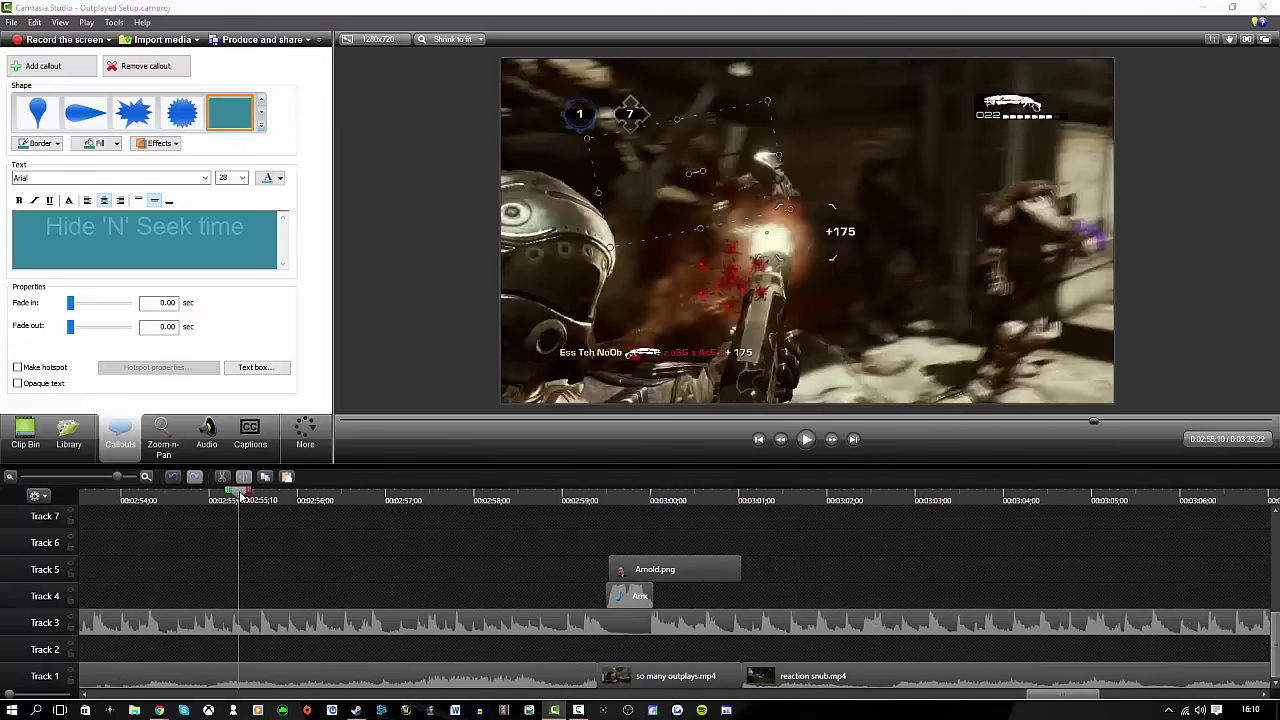
Paste a copy of the callout at 0:02:55:09, place it on Track 4 and change its text to "I...."
{"action": "left_click_drag", "start_coordinate": [240, 497], "coordinate": [237, 495]}
{"action": "right_click", "coordinate": [482, 595]}
{"action": "left_click", "coordinate": [508, 425]}
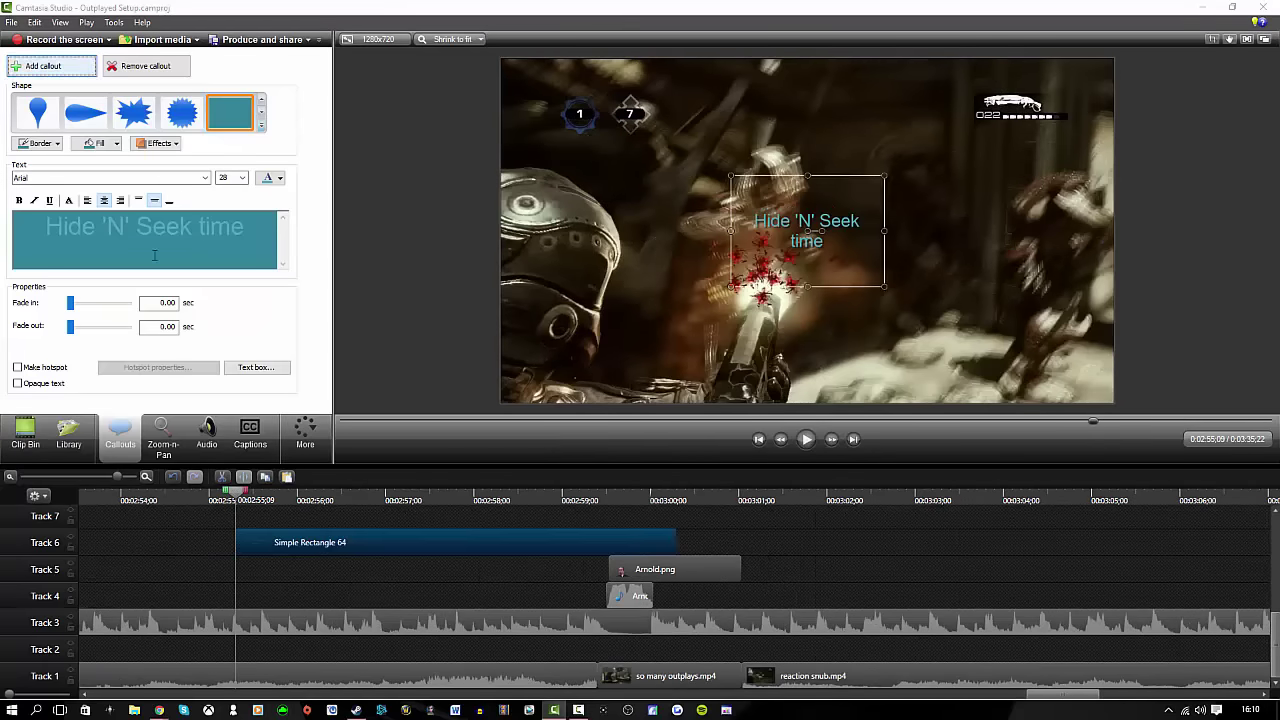
{"action": "left_click_drag", "start_coordinate": [417, 543], "coordinate": [417, 596]}
{"action": "left_click", "coordinate": [809, 441]}
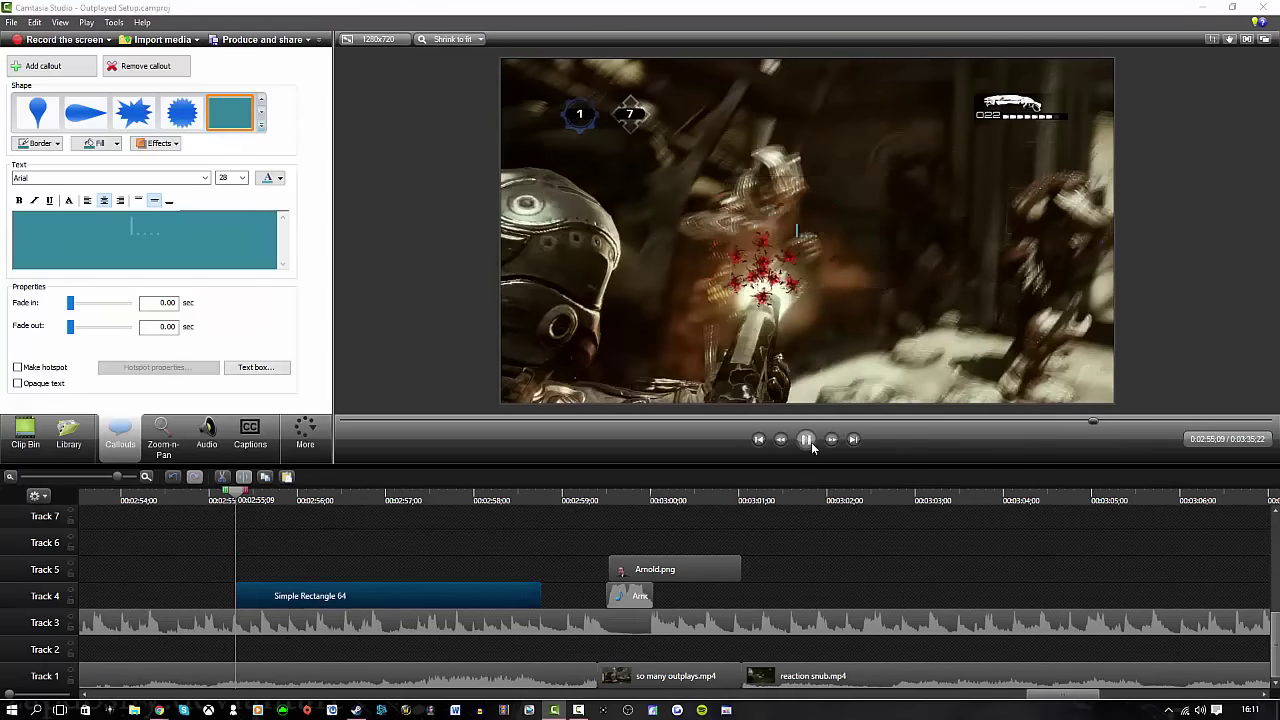
Move the tilted "I...." callout to the upper left of the video frame and split it at 0:02:56:09
{"action": "left_click", "coordinate": [809, 441]}
{"action": "left_click_drag", "start_coordinate": [737, 257], "coordinate": [663, 239]}
{"action": "left_click", "coordinate": [809, 446]}
{"action": "left_click", "coordinate": [809, 446]}
{"action": "key", "text": "s"}
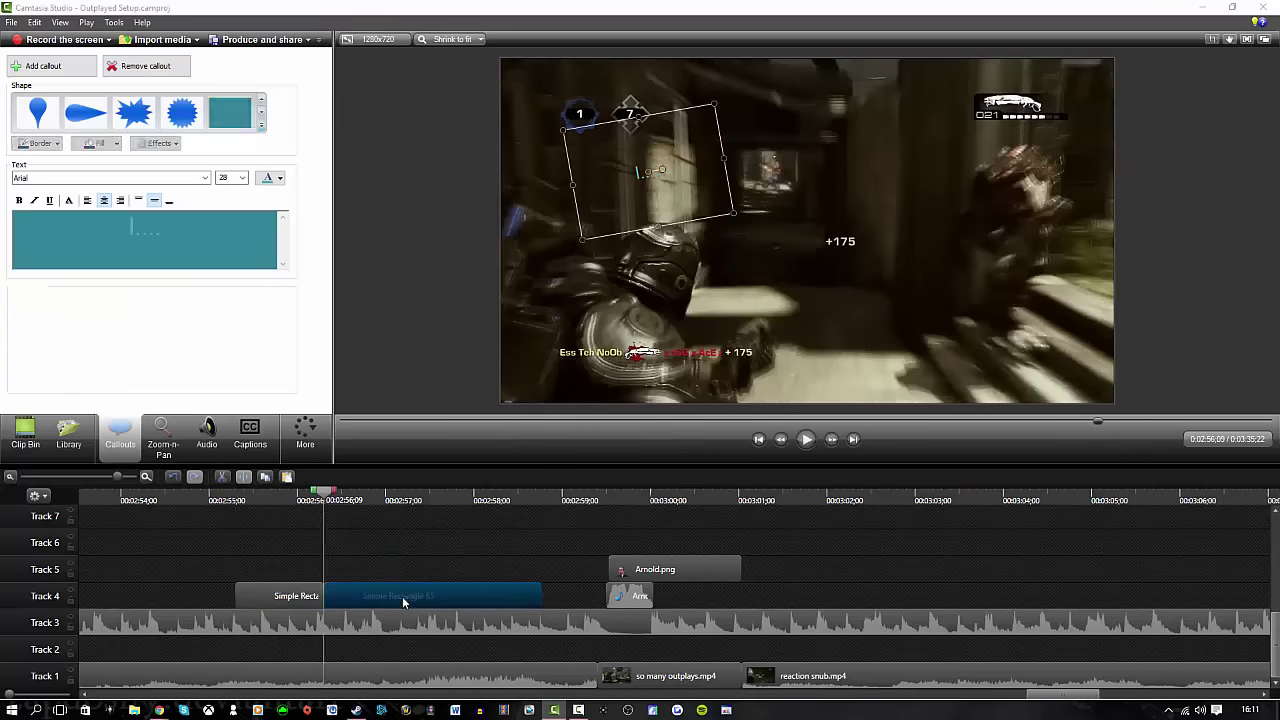
Move the split-off callout to 0:02:57:24, shorten it and change its text to "...beat..."
{"action": "left_click_drag", "start_coordinate": [403, 601], "coordinate": [418, 601]}
{"action": "left_click", "coordinate": [806, 446]}
{"action": "left_click", "coordinate": [806, 446]}
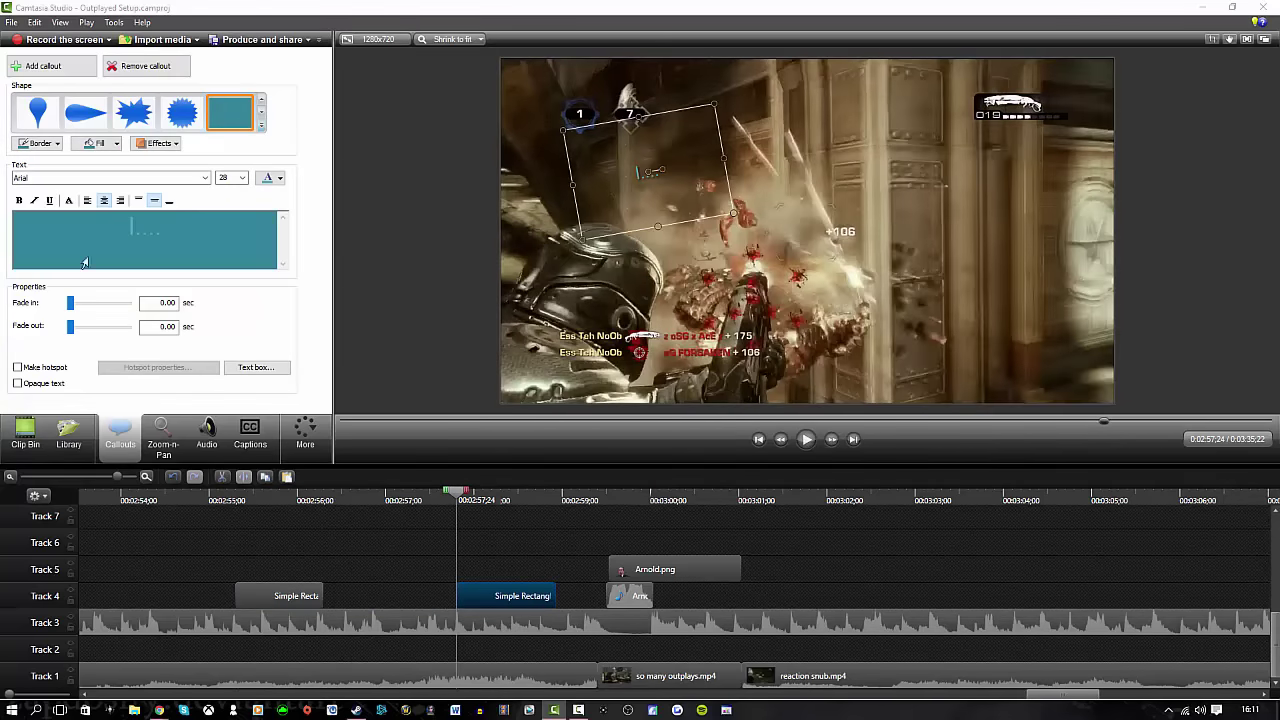
{"action": "left_click", "coordinate": [806, 439]}
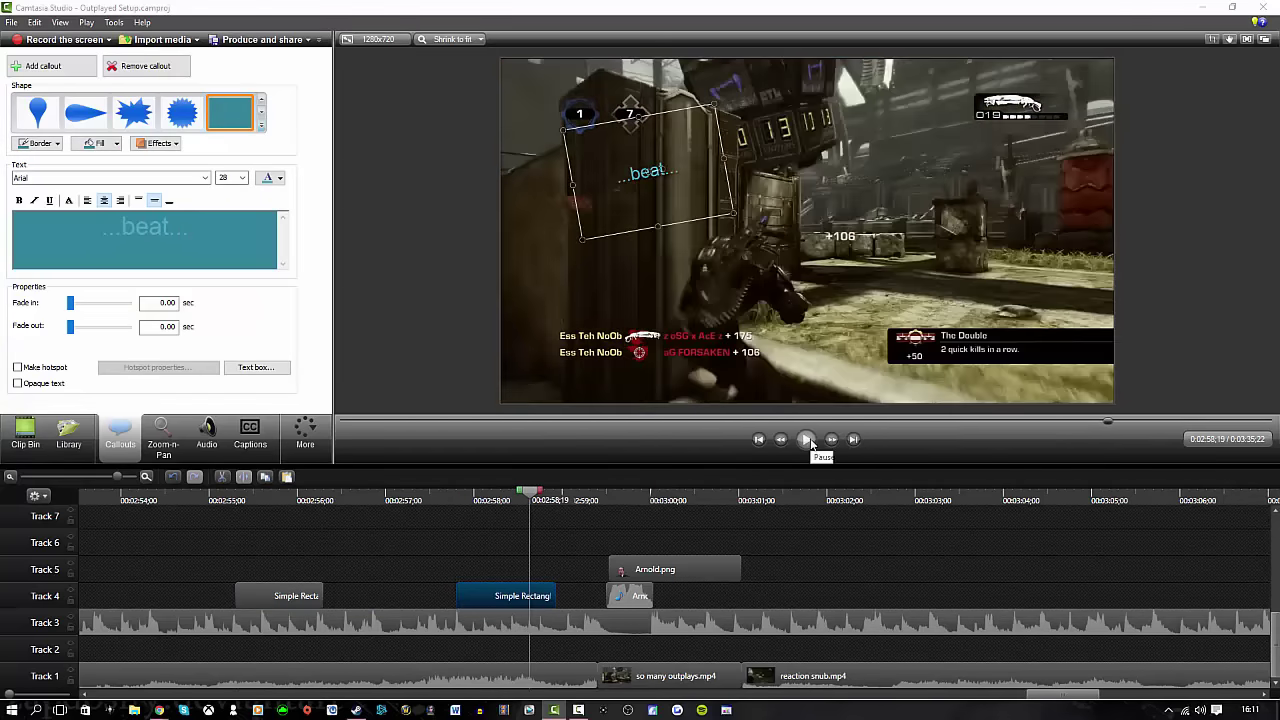
{"action": "left_click_drag", "start_coordinate": [533, 595], "coordinate": [525, 595]}
Play back the section through the Arnold.png image and save the project
{"action": "left_click", "coordinate": [808, 440]}
{"action": "left_click", "coordinate": [808, 440]}
{"action": "scroll", "coordinate": [848, 541], "scroll_direction": "down", "scroll_amount": 3}
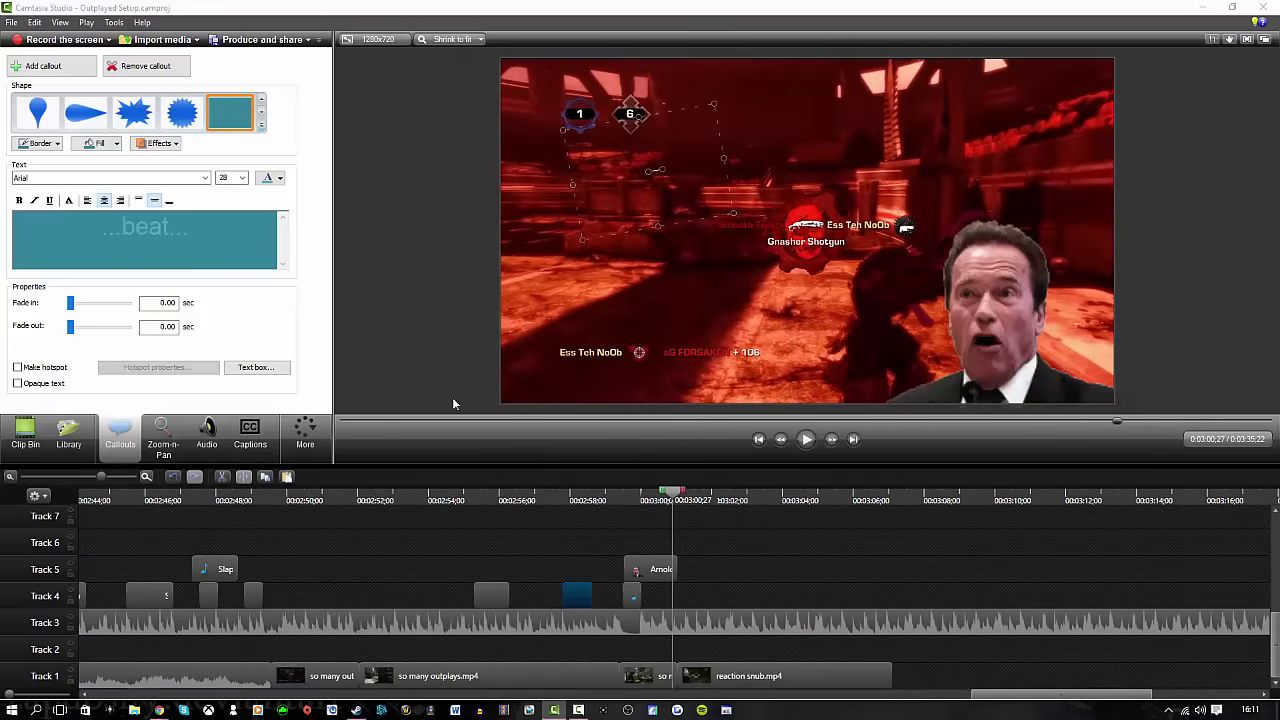
{"action": "left_click", "coordinate": [12, 22]}
{"action": "left_click", "coordinate": [58, 87]}
Copy Slapped.mp3 and paste it on Track 5, lined up with the "I...." callout at 0:02:55:09
{"action": "scroll", "coordinate": [698, 583], "scroll_direction": "down", "scroll_amount": 1}
{"action": "right_click", "coordinate": [349, 563]}
{"action": "left_click", "coordinate": [386, 410]}
{"action": "left_click_drag", "start_coordinate": [673, 491], "coordinate": [531, 491]}
{"action": "key", "text": "ctrl+v"}
{"action": "scroll", "coordinate": [583, 628], "scroll_direction": "up", "scroll_amount": 4}
{"action": "left_click_drag", "start_coordinate": [704, 569], "coordinate": [692, 569]}
Paste another Slapped.mp3 on Track 5 at the "...beat..." callout and play back both kills
{"action": "right_click", "coordinate": [805, 563]}
{"action": "left_click", "coordinate": [840, 397]}
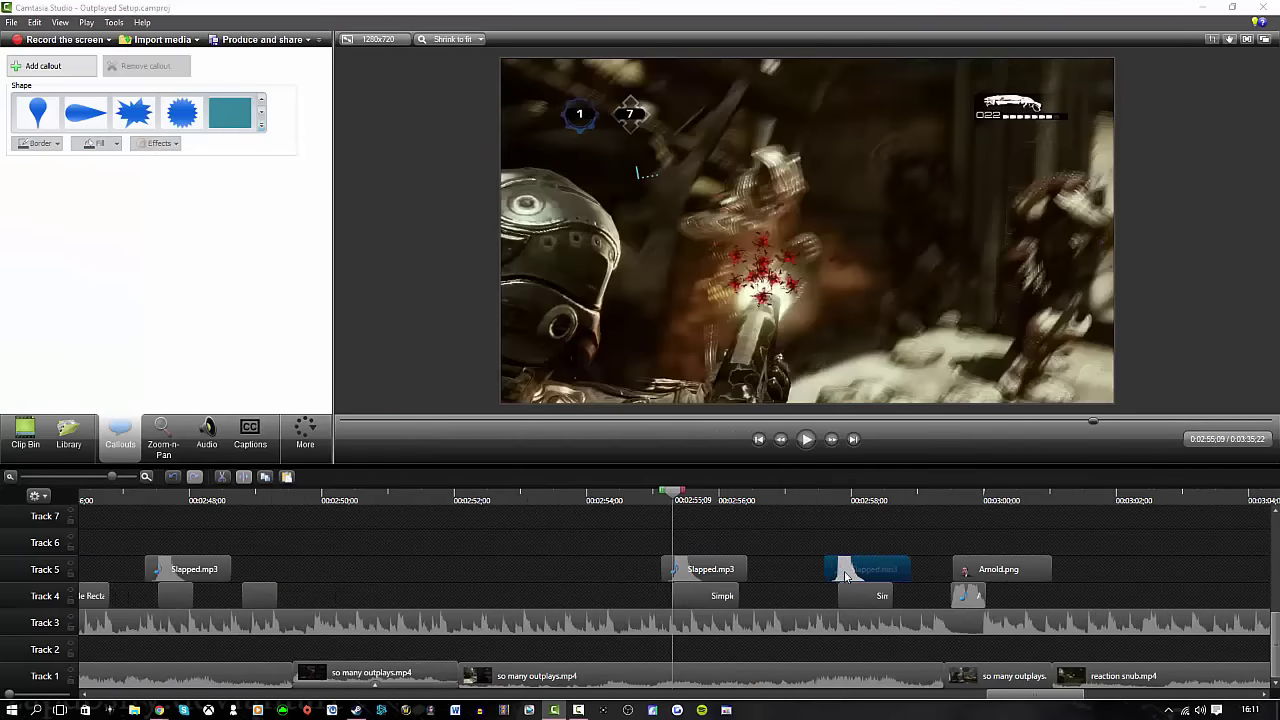
{"action": "key", "text": "space"}
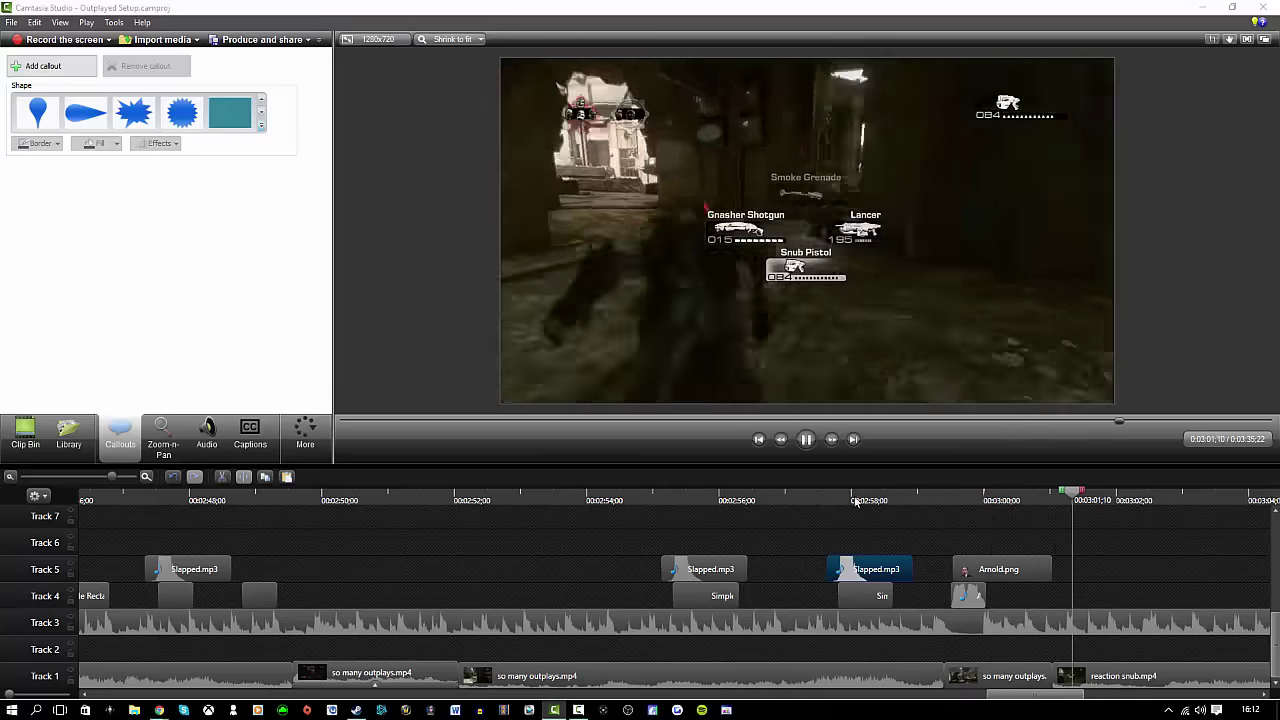
{"action": "left_click", "coordinate": [806, 440]}
Save the project and add a "#Pistoled" callout with MLG Horns Sound Effect.mp3 at 0:03:03:22 on Tracks 5 and 4
{"action": "left_click", "coordinate": [11, 22]}
{"action": "left_click", "coordinate": [45, 88]}
{"action": "left_click_drag", "start_coordinate": [1024, 695], "coordinate": [1082, 700]}
{"action": "left_click", "coordinate": [291, 562]}
{"action": "right_click", "coordinate": [891, 604]}
{"action": "left_click", "coordinate": [932, 400]}
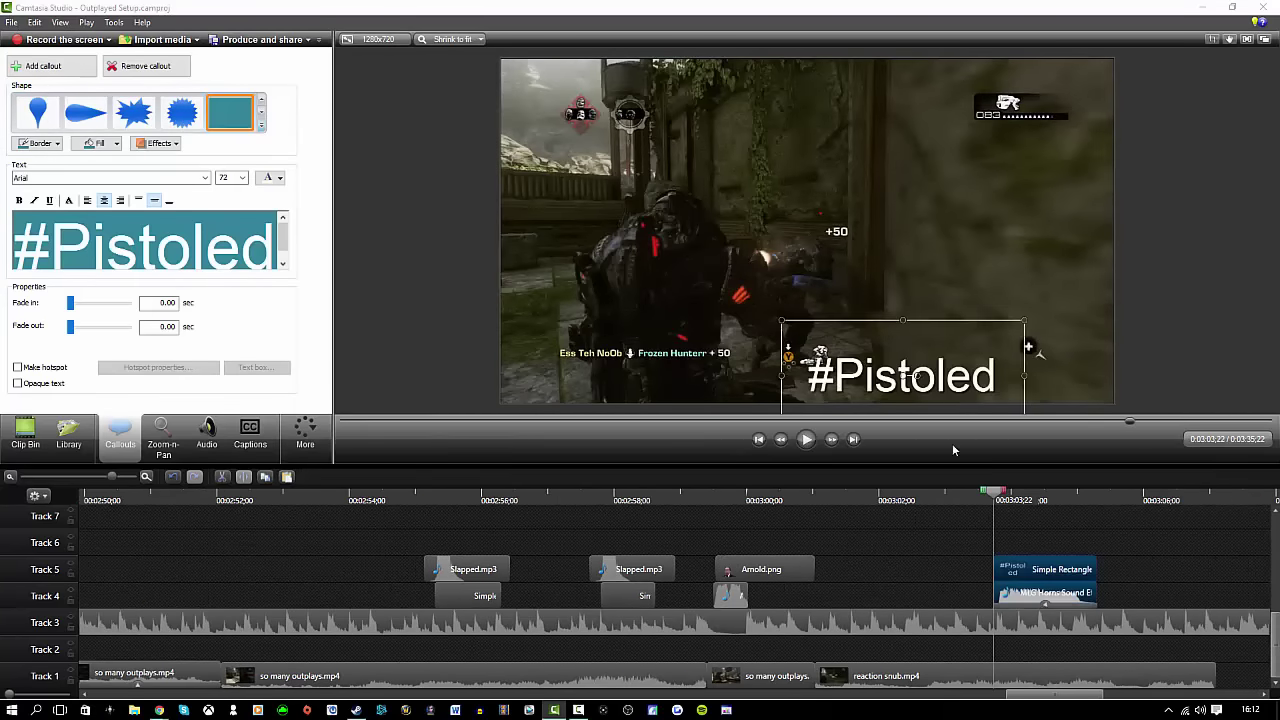
Move the "#Pistoled" callout above the kill score, tilt it slightly upward and play it back
{"action": "left_click_drag", "start_coordinate": [880, 392], "coordinate": [895, 184]}
{"action": "left_click_drag", "start_coordinate": [886, 197], "coordinate": [916, 219]}
{"action": "left_click", "coordinate": [808, 442]}
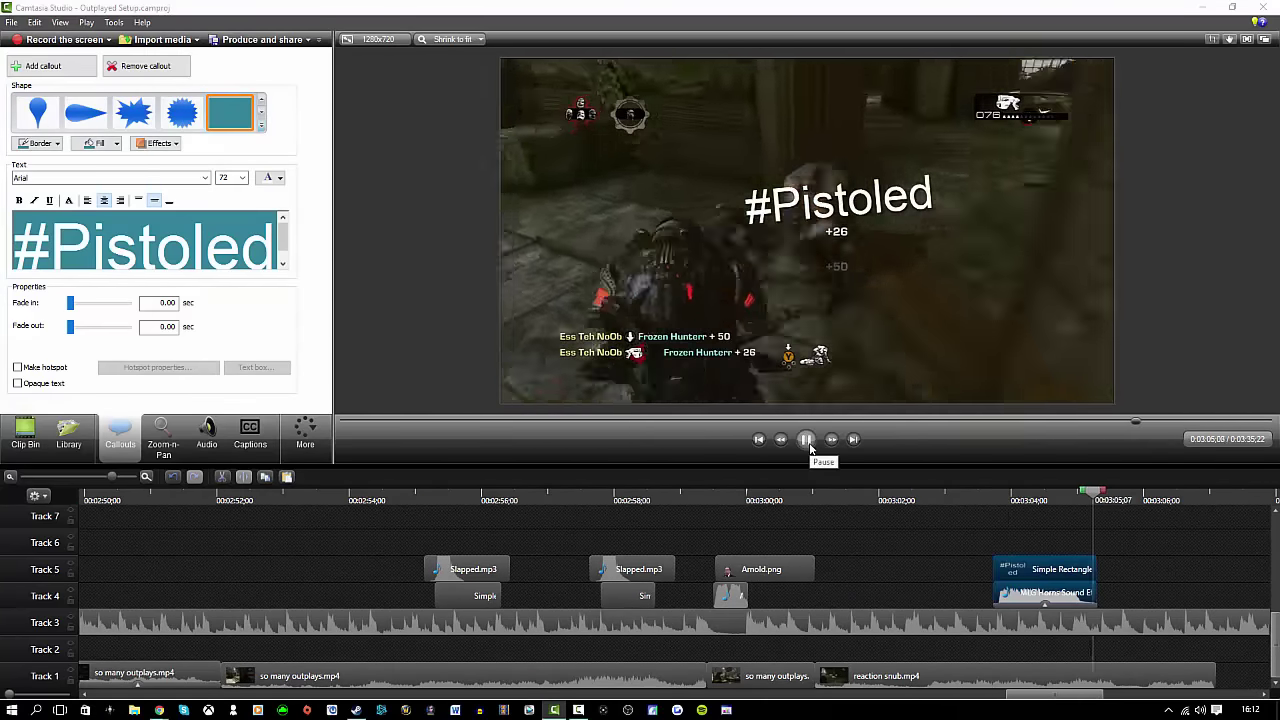
{"action": "left_click", "coordinate": [808, 442]}
Trim the end of reaction snub.mp4 on Track 1 to 0:03:06:27
{"action": "left_click", "coordinate": [25, 433]}
{"action": "left_click_drag", "start_coordinate": [1214, 676], "coordinate": [1203, 676]}
{"action": "scroll", "coordinate": [1110, 590], "scroll_direction": "down", "scroll_amount": 2}
Browse the Outplays folder for another clip to import and preview double poof.mp4
{"action": "left_click", "coordinate": [11, 22]}
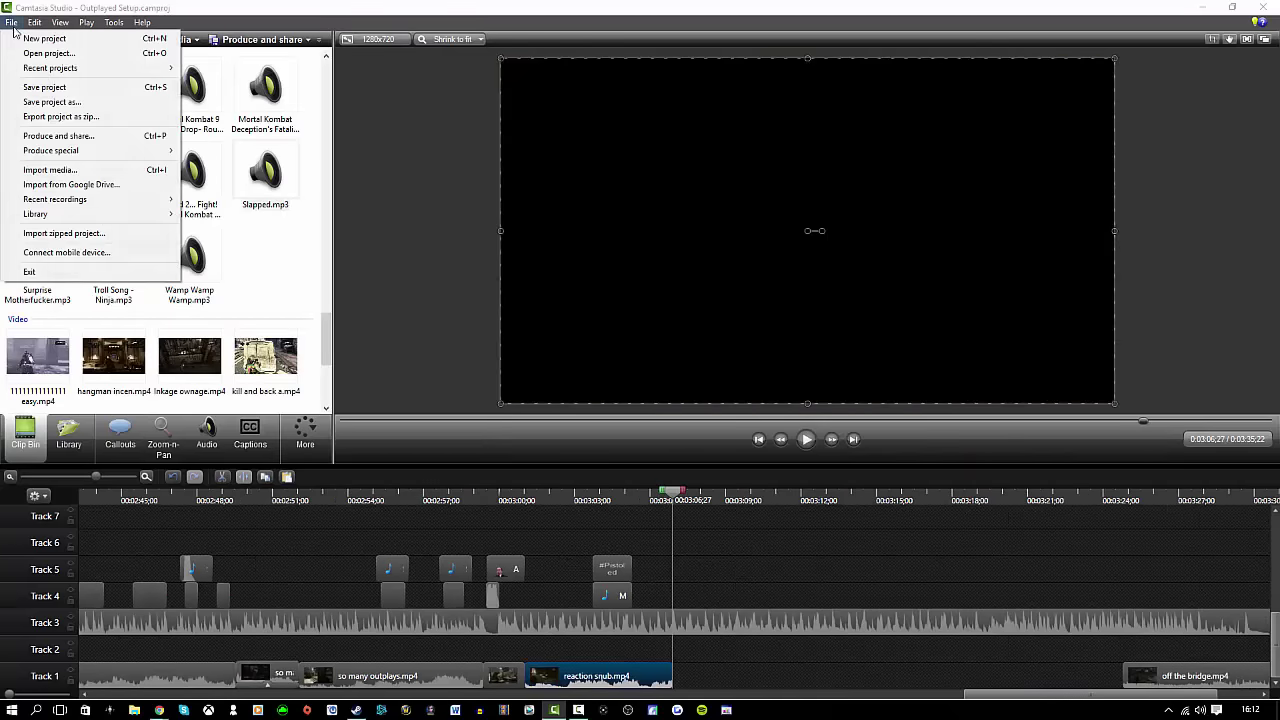
{"action": "left_click", "coordinate": [60, 166]}
{"action": "scroll", "coordinate": [706, 385], "scroll_direction": "down", "scroll_amount": 5}
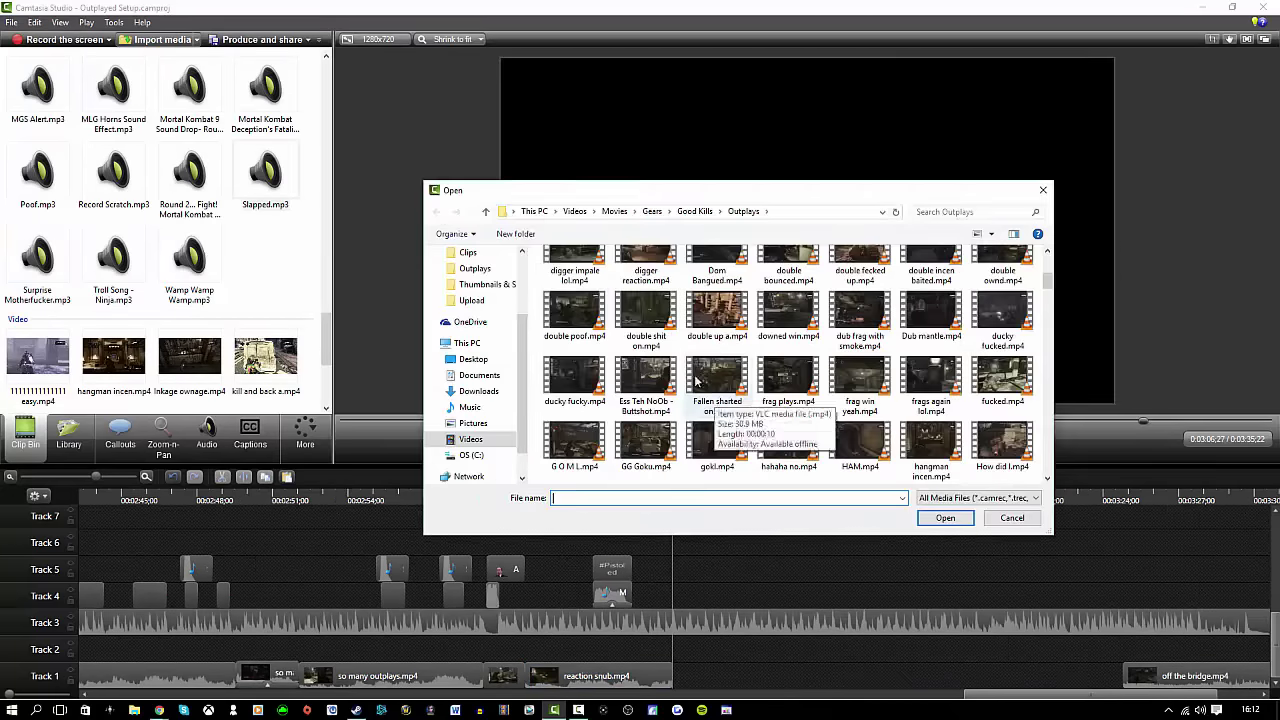
{"action": "right_click", "coordinate": [561, 314]}
{"action": "left_click", "coordinate": [636, 375]}
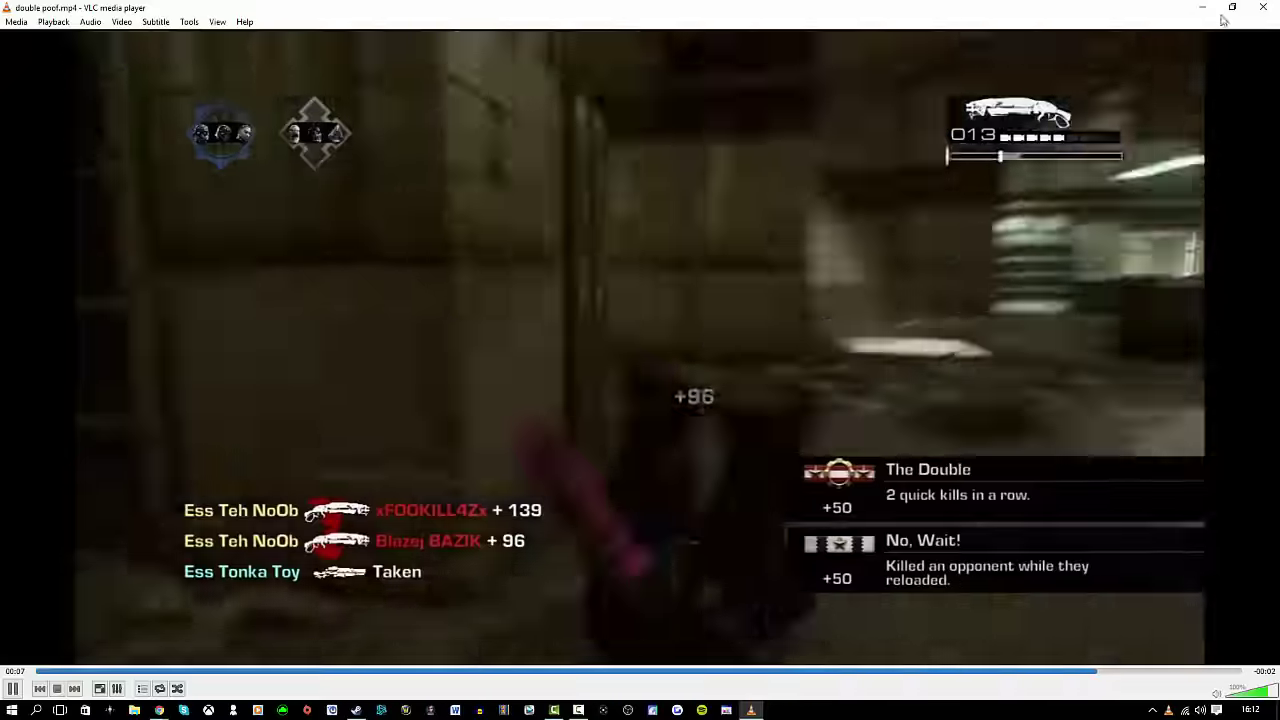
{"action": "left_click", "coordinate": [1263, 7]}
Preview and import digger impale lol.mp4, and add it to Track 1 directly after reaction snub.mp4
{"action": "right_click", "coordinate": [572, 268]}
{"action": "left_click", "coordinate": [607, 296]}
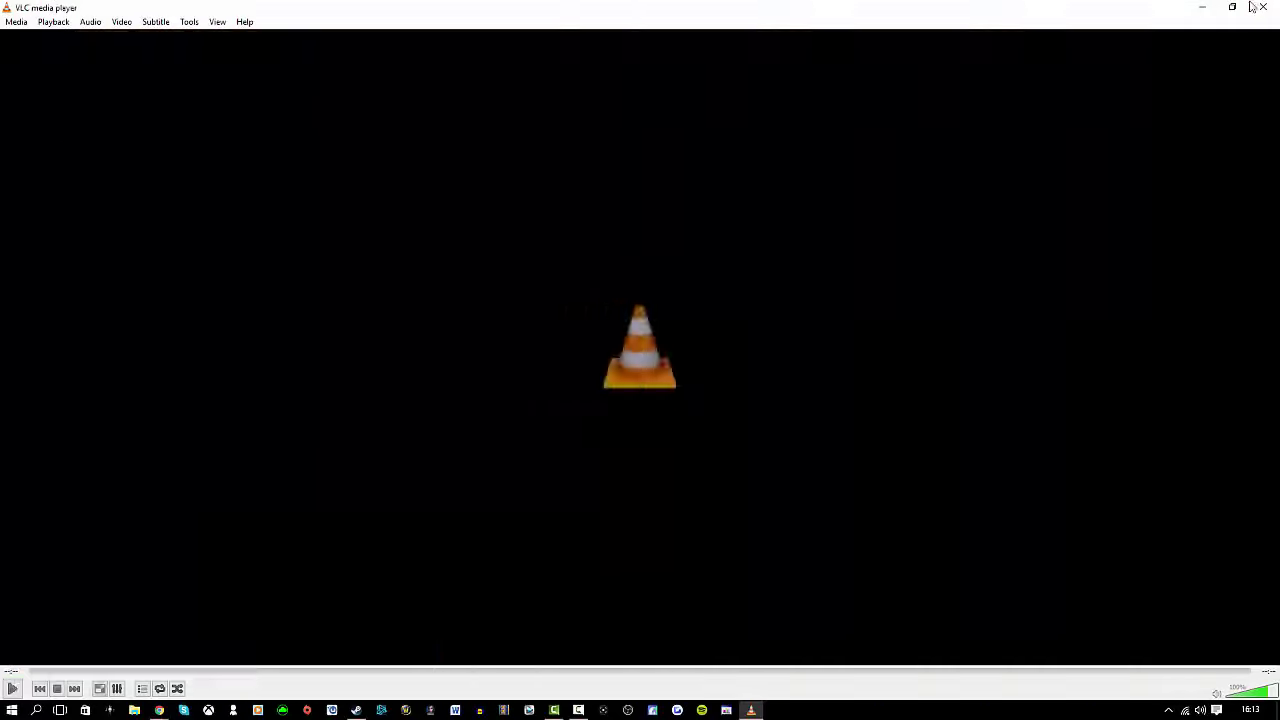
{"action": "left_click", "coordinate": [1250, 8]}
{"action": "key", "text": "Escape"}
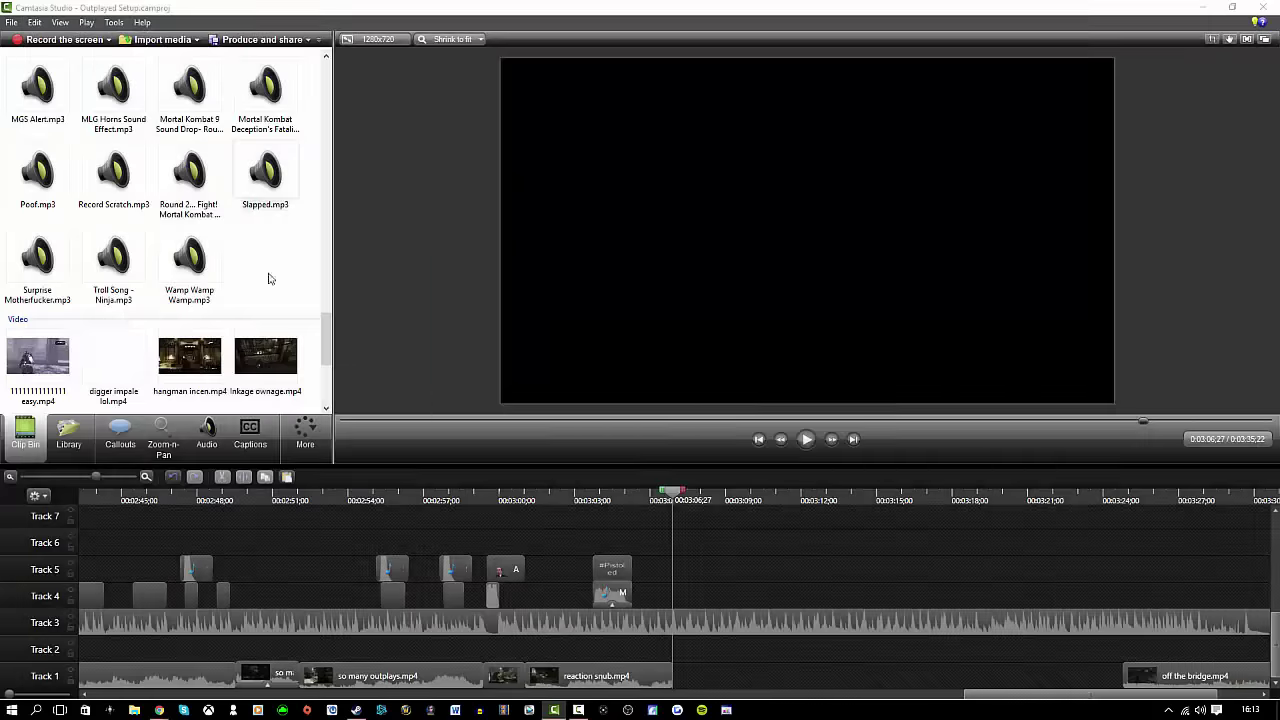
{"action": "left_click_drag", "start_coordinate": [693, 686], "coordinate": [693, 686]}
Paste the "#Pistoled" callout at 0:03:10:14 on Track 4, trim it to the clip's end and change its text to "NOM"
{"action": "left_click_drag", "start_coordinate": [672, 493], "coordinate": [762, 494]}
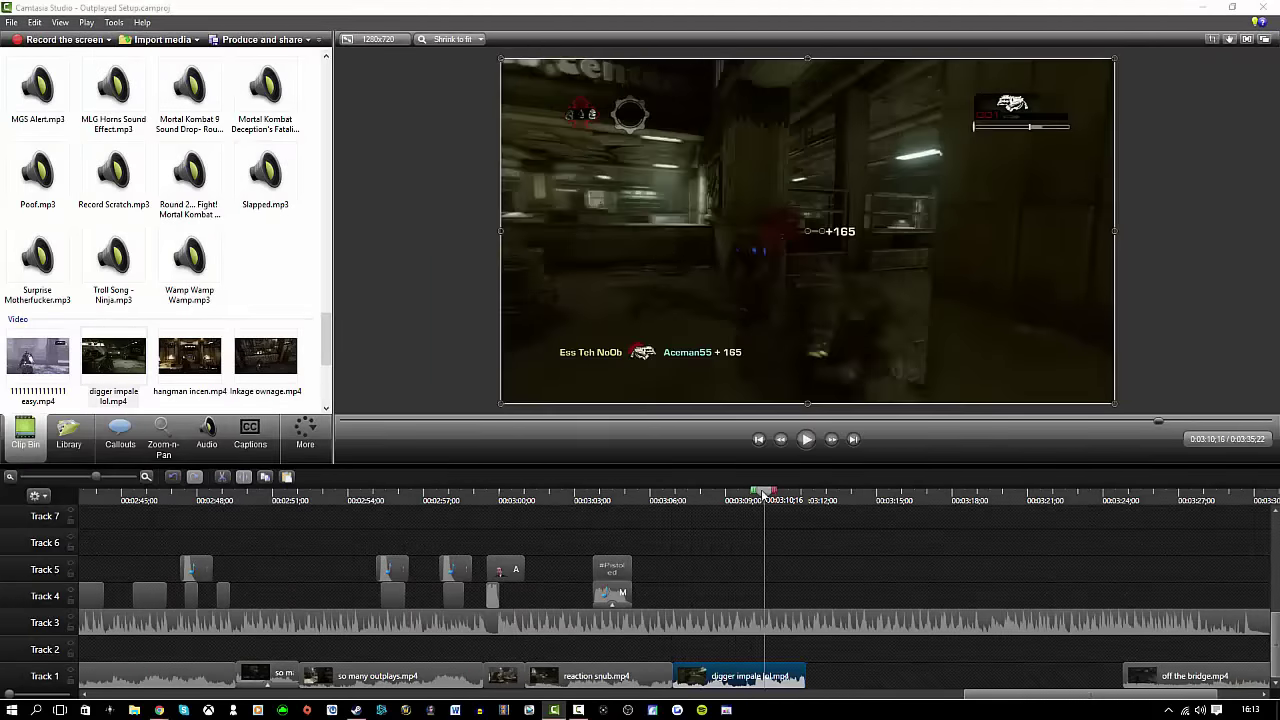
{"action": "key", "text": "ctrl+v"}
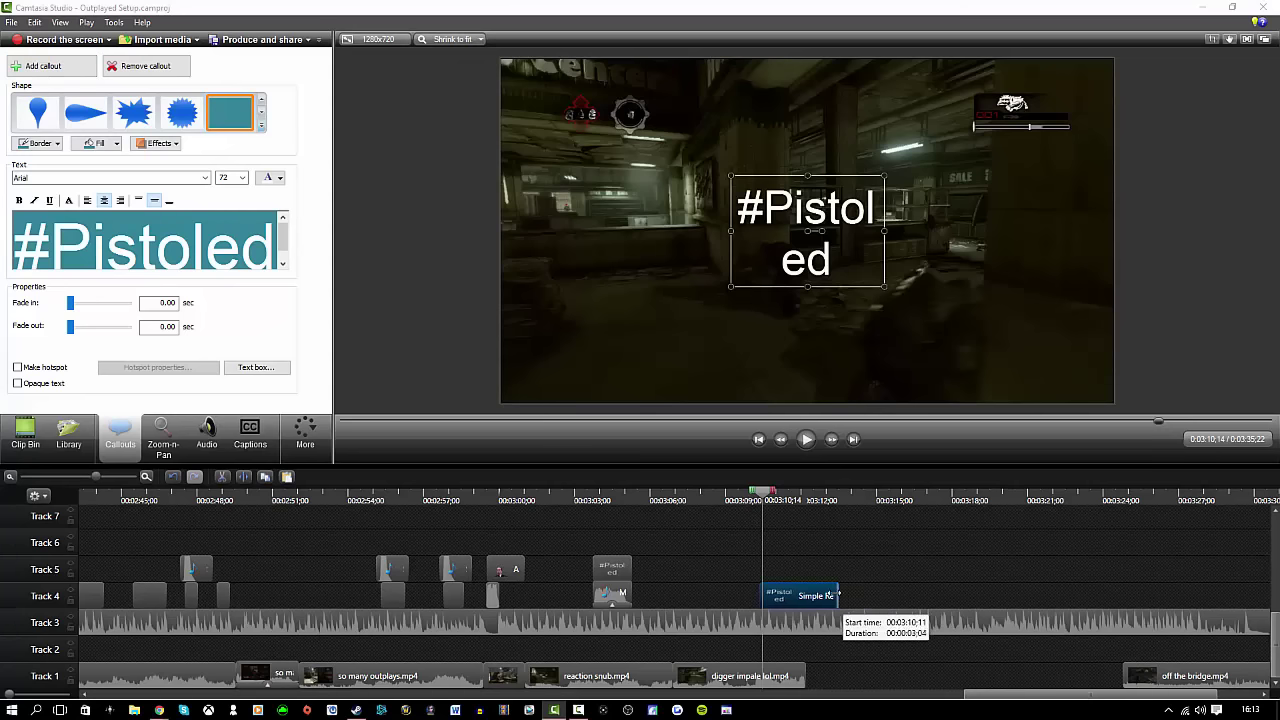
{"action": "triple_click", "coordinate": [17, 245]}
{"action": "type", "text": "NOM"}
{"action": "left_click_drag", "start_coordinate": [825, 233], "coordinate": [680, 275]}
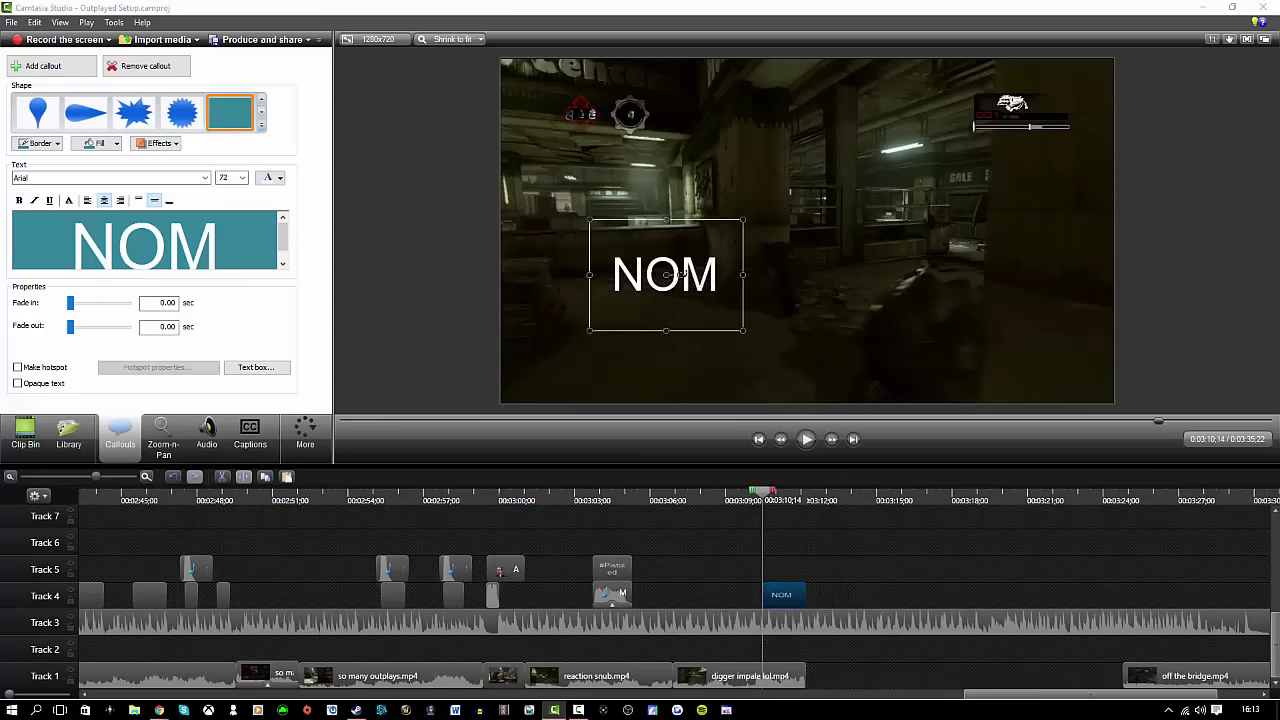
{"action": "right_click", "coordinate": [708, 568]}
{"action": "left_click", "coordinate": [757, 404]}
{"action": "right_click", "coordinate": [780, 567]}
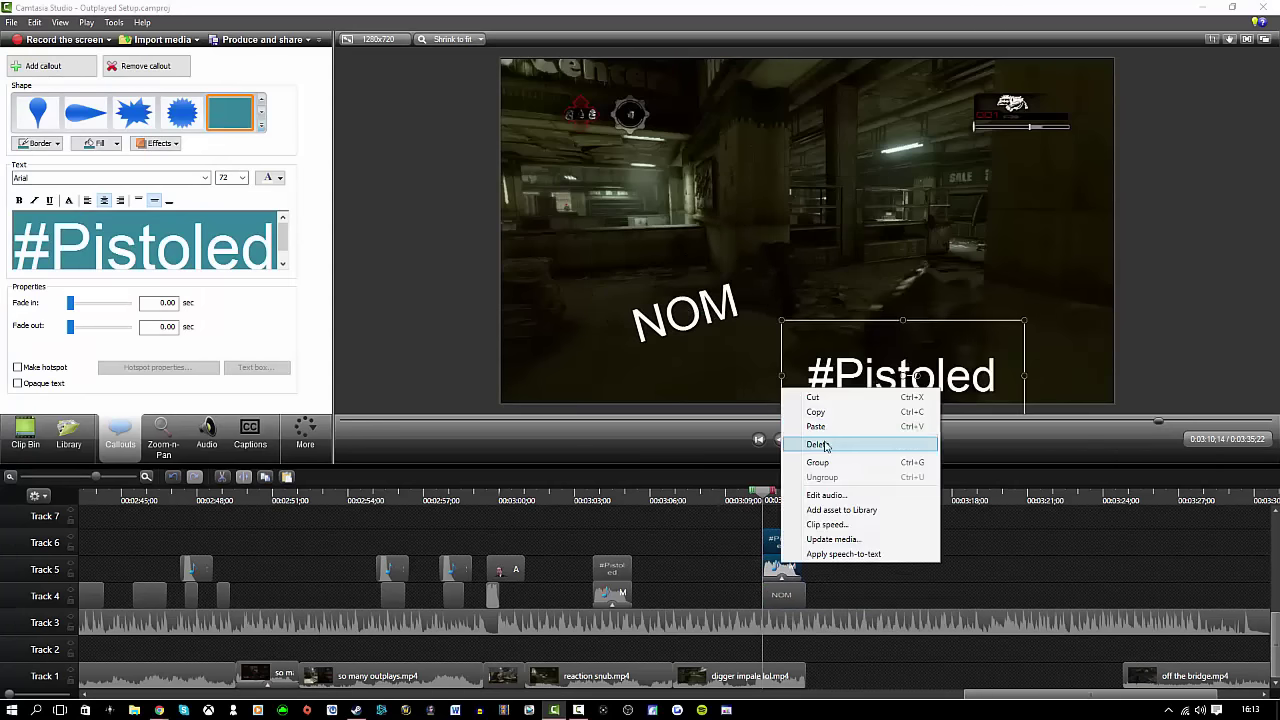
{"action": "left_click", "coordinate": [823, 444]}
Paste Slapped.mp3 on Track 5 near 0:03:10:14 and stack copies of the "NOM" callout on the tracks above
{"action": "right_click", "coordinate": [655, 564]}
{"action": "left_click", "coordinate": [737, 422]}
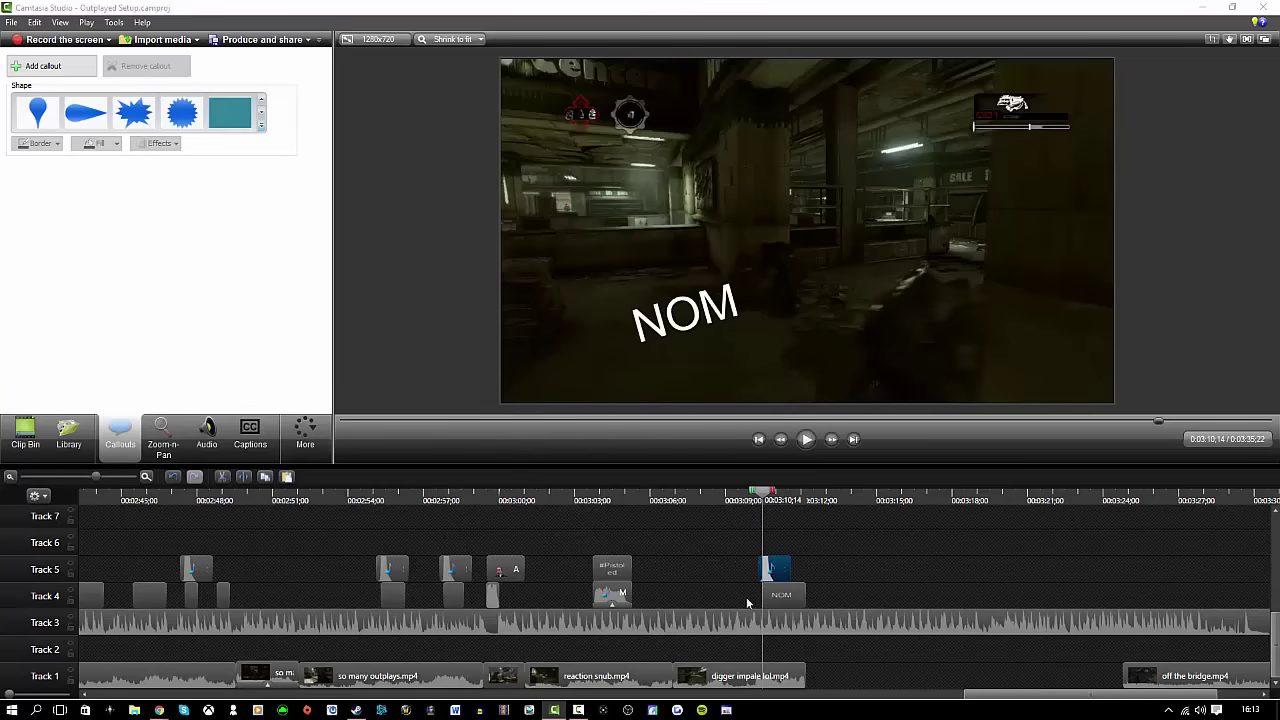
{"action": "right_click", "coordinate": [798, 598]}
{"action": "left_click", "coordinate": [832, 421]}
{"action": "right_click", "coordinate": [840, 568]}
{"action": "left_click", "coordinate": [878, 400]}
{"action": "key", "text": "ctrl+v"}
{"action": "key", "text": "ctrl+v"}
{"action": "key", "text": "ctrl+v"}
{"action": "key", "text": "ctrl+v"}
{"action": "key", "text": "ctrl+v"}
{"action": "scroll", "coordinate": [880, 590], "scroll_direction": "down", "scroll_amount": 2}
Spread the first "NOM" copies around the video frame and tilt each at a different angle
{"action": "left_click", "coordinate": [771, 555]}
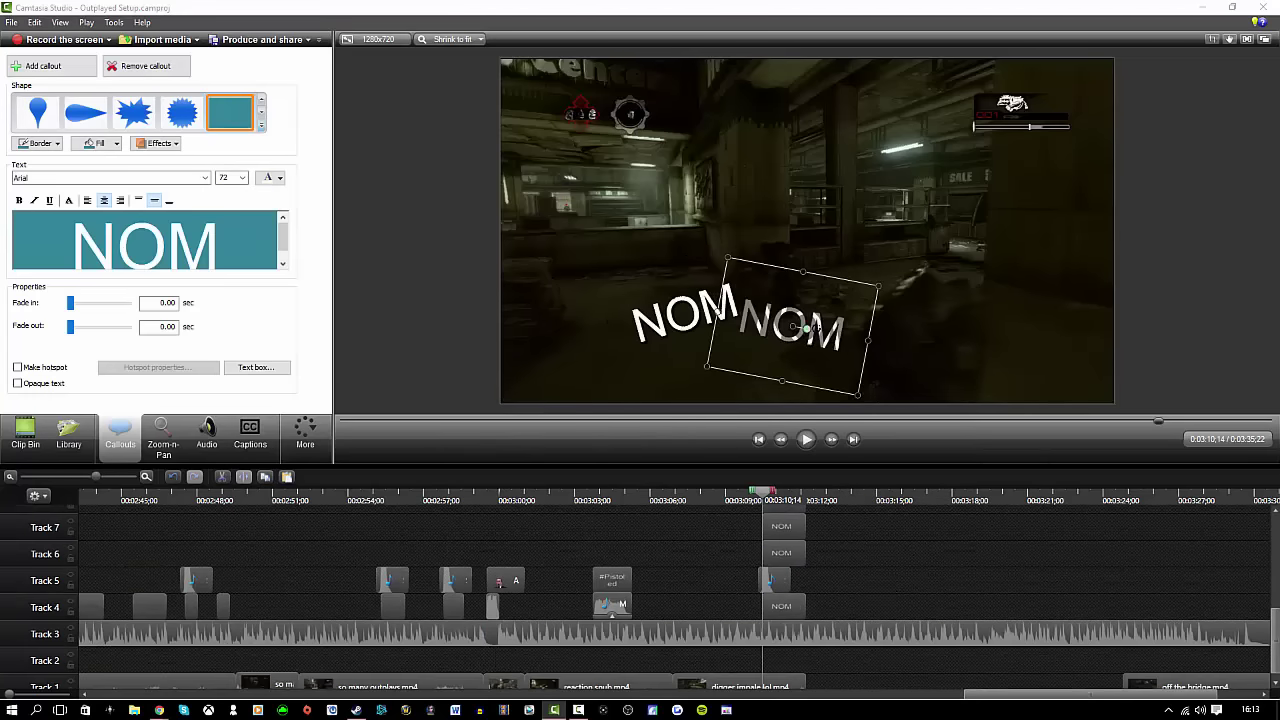
{"action": "type", "text": "MD"}
{"action": "key", "text": "BackSpace"}
{"action": "left_click_drag", "start_coordinate": [797, 327], "coordinate": [911, 299]}
{"action": "left_click_drag", "start_coordinate": [699, 309], "coordinate": [689, 199]}
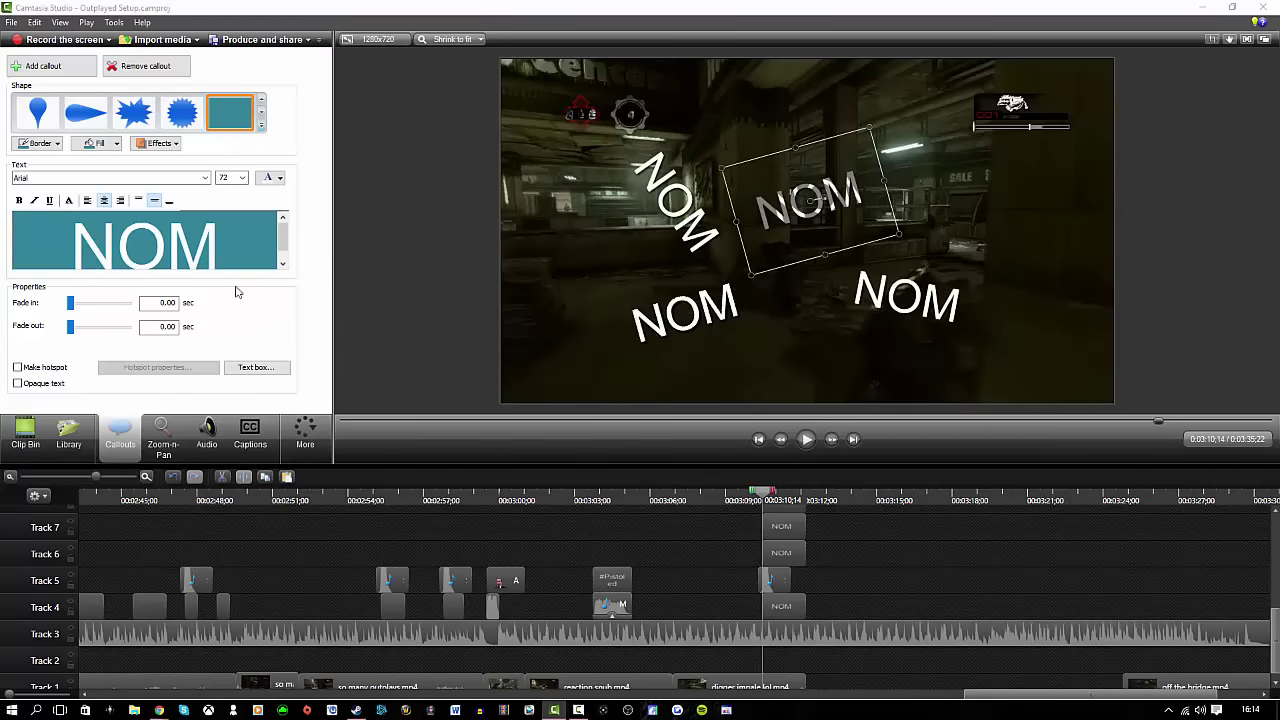
{"action": "left_click_drag", "start_coordinate": [811, 200], "coordinate": [835, 152]}
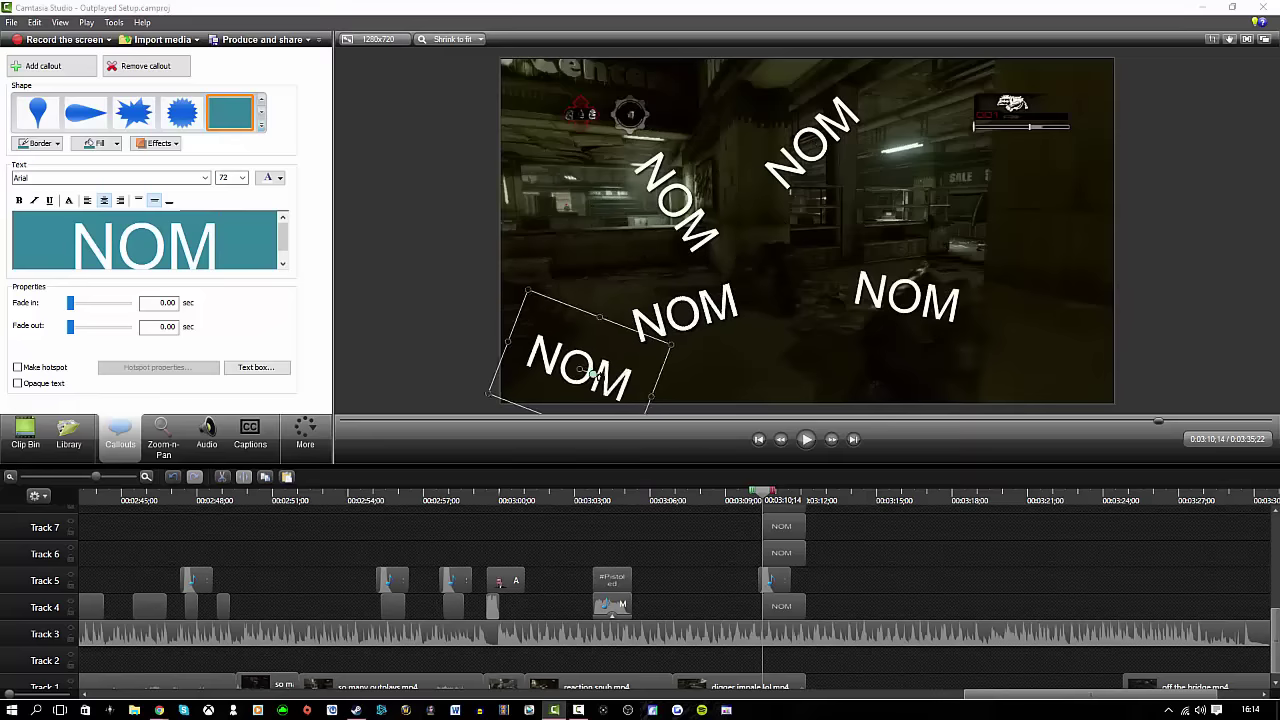
{"action": "left_click_drag", "start_coordinate": [592, 373], "coordinate": [992, 208]}
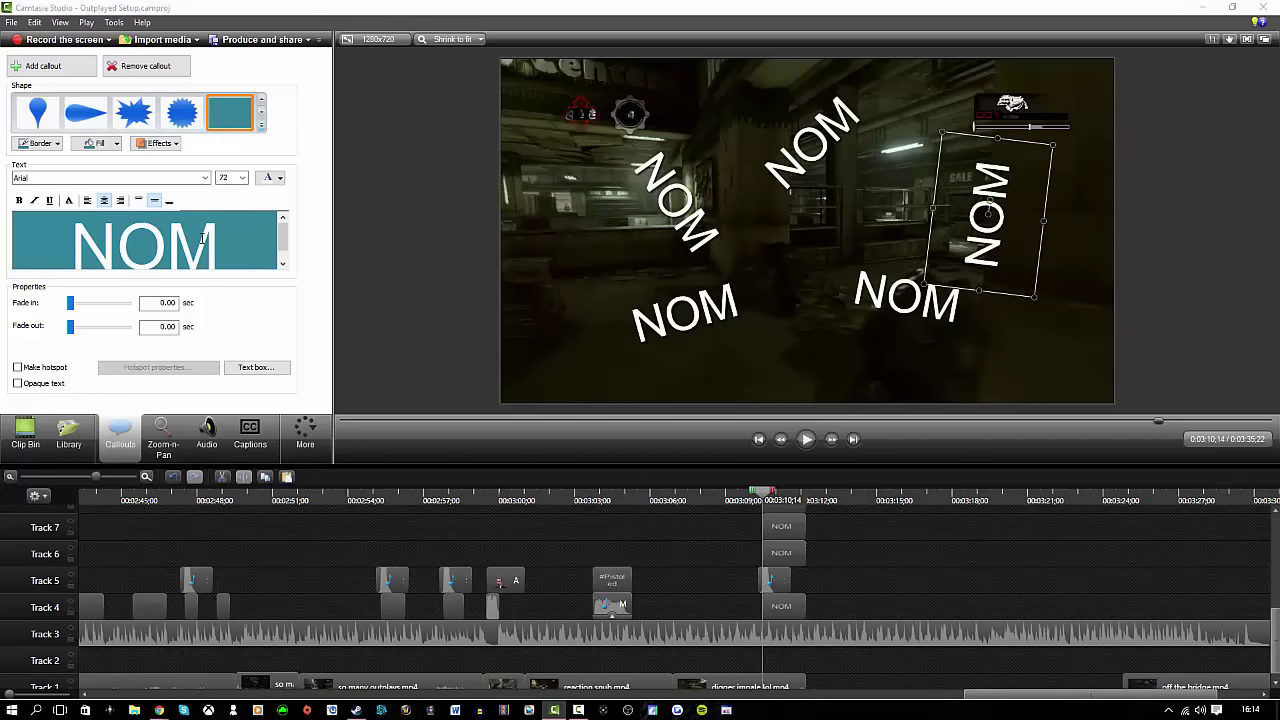
Paste further "NOM" copies up to Track 14 and arrange the remaining ones across the empty areas of the frame
{"action": "left_click_drag", "start_coordinate": [688, 335], "coordinate": [1034, 384]}
{"action": "left_click_drag", "start_coordinate": [711, 308], "coordinate": [604, 246]}
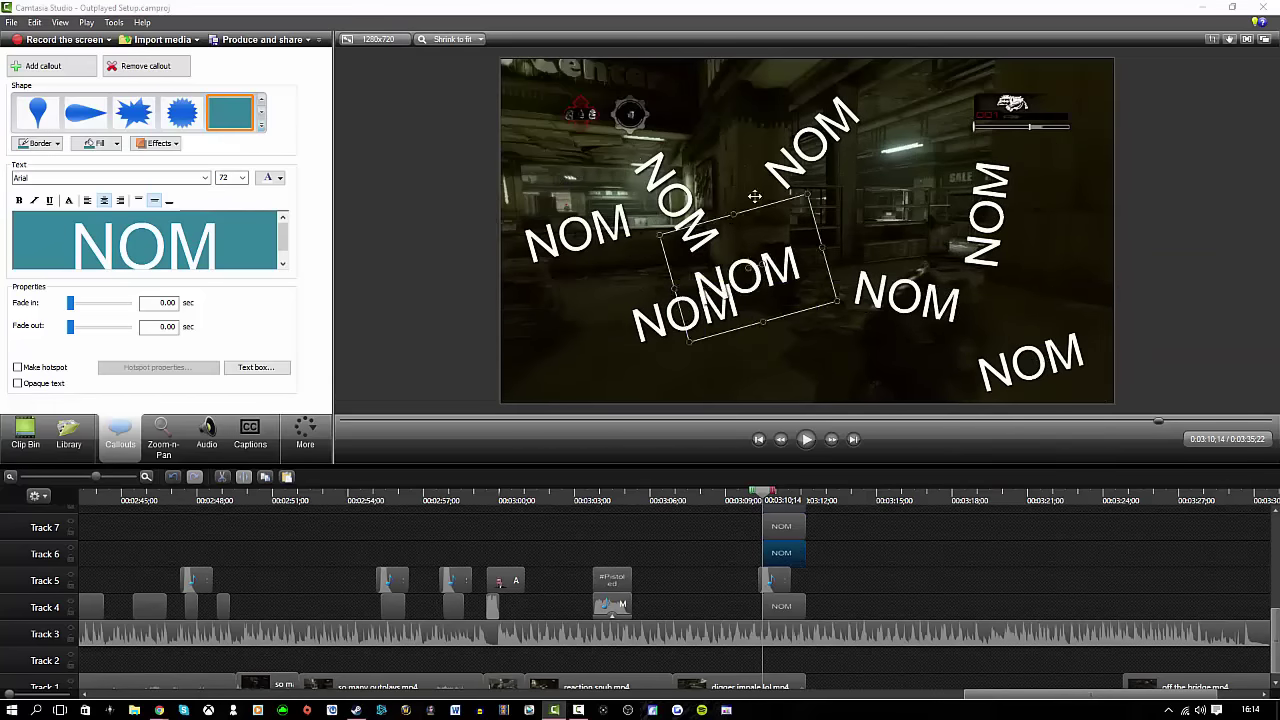
{"action": "left_click_drag", "start_coordinate": [841, 143], "coordinate": [855, 162]}
{"action": "left_click_drag", "start_coordinate": [690, 312], "coordinate": [873, 218]}
{"action": "key", "text": "ctrl+v"}
{"action": "left_click_drag", "start_coordinate": [681, 244], "coordinate": [676, 240]}
{"action": "left_click_drag", "start_coordinate": [692, 324], "coordinate": [632, 347]}
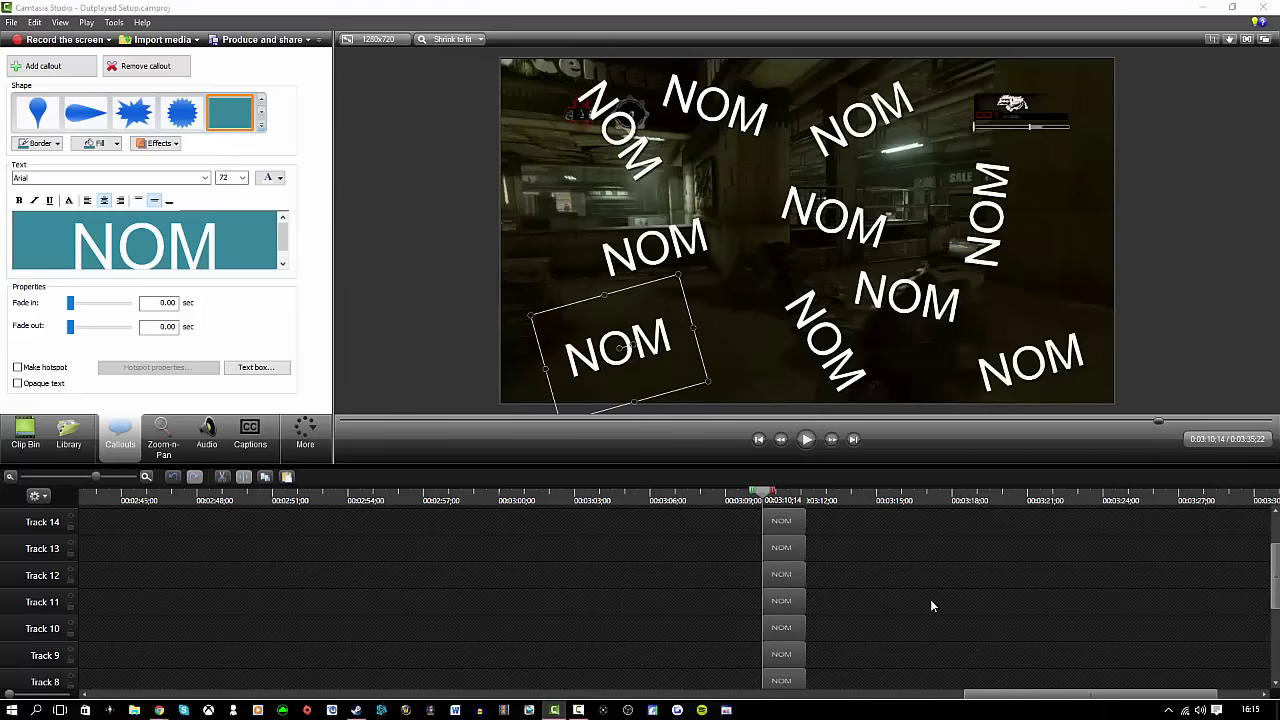
Stagger the start times of the "NOM" callouts on Tracks 6 to 9 so each begins slightly after the one below
{"action": "left_click", "coordinate": [942, 620]}
{"action": "scroll", "coordinate": [862, 590], "scroll_direction": "down", "scroll_amount": 5}
{"action": "scroll", "coordinate": [941, 618], "scroll_direction": "up", "scroll_amount": 5}
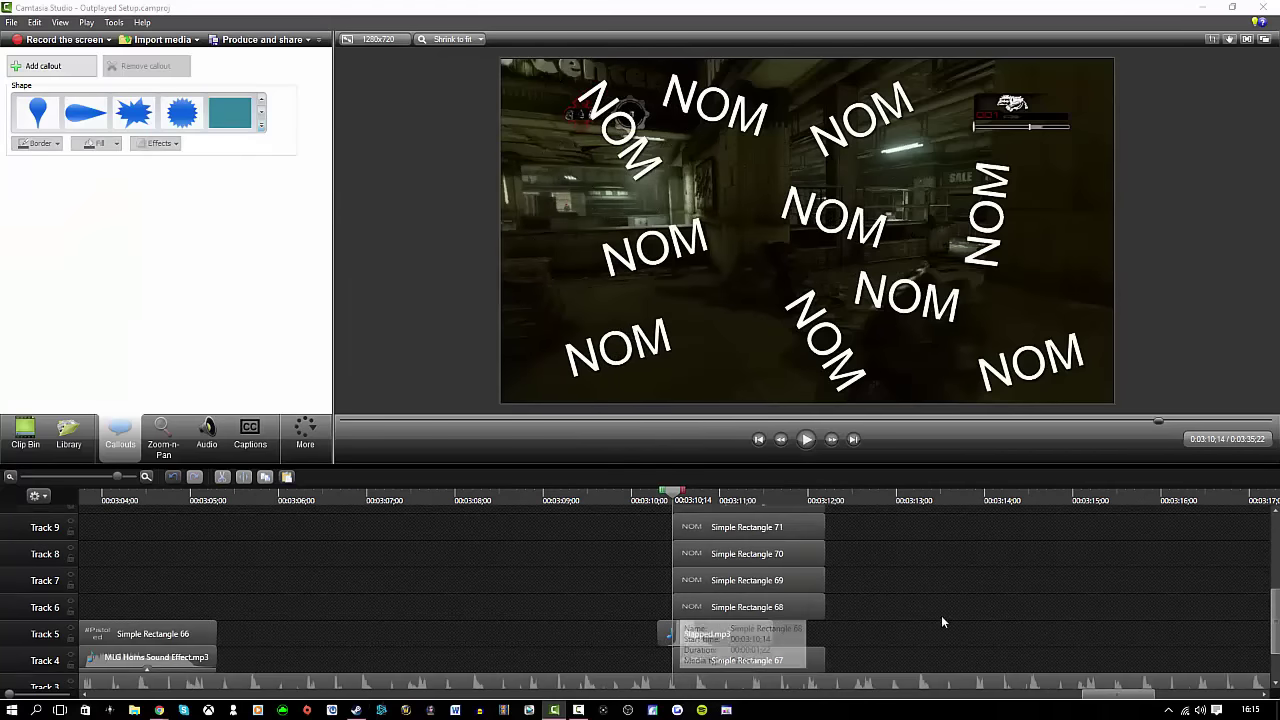
{"action": "left_click_drag", "start_coordinate": [674, 606], "coordinate": [680, 606]}
{"action": "left_click", "coordinate": [673, 579], "text": "ctrl"}
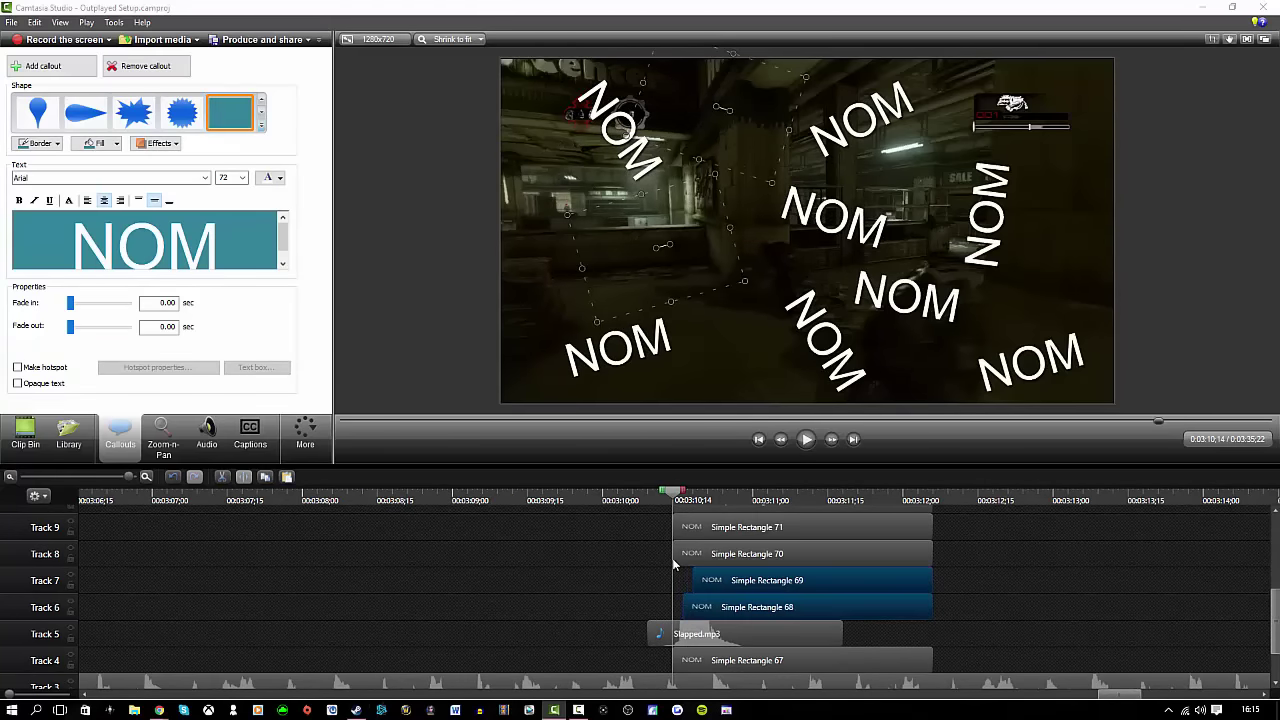
{"action": "left_click", "coordinate": [676, 560], "text": "ctrl"}
{"action": "left_click", "coordinate": [679, 527], "text": "ctrl"}
Continue the staggered start times for the "NOM" callouts on Tracks 10 to 14
{"action": "scroll", "coordinate": [708, 527], "scroll_direction": "up", "scroll_amount": 3}
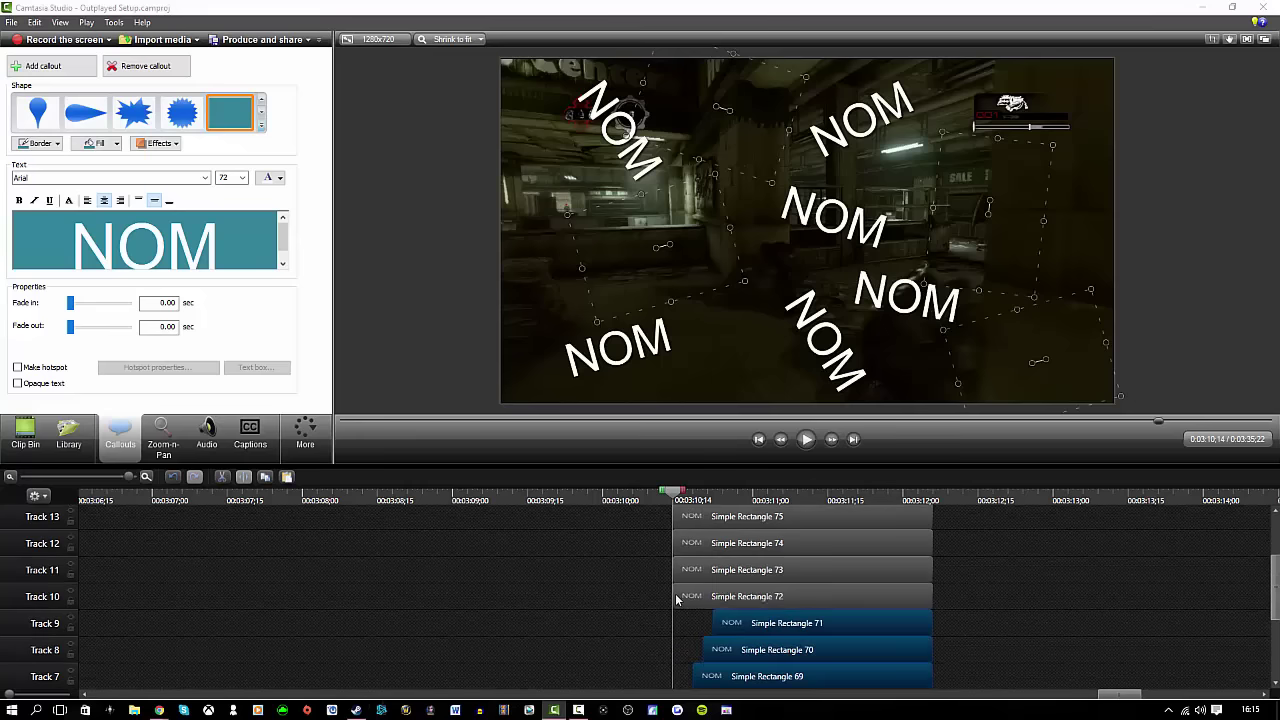
{"action": "left_click", "coordinate": [730, 573]}
{"action": "left_click_drag", "start_coordinate": [675, 545], "coordinate": [747, 546]}
{"action": "scroll", "coordinate": [744, 575], "scroll_direction": "up", "scroll_amount": 2}
{"action": "left_click_drag", "start_coordinate": [675, 582], "coordinate": [753, 583]}
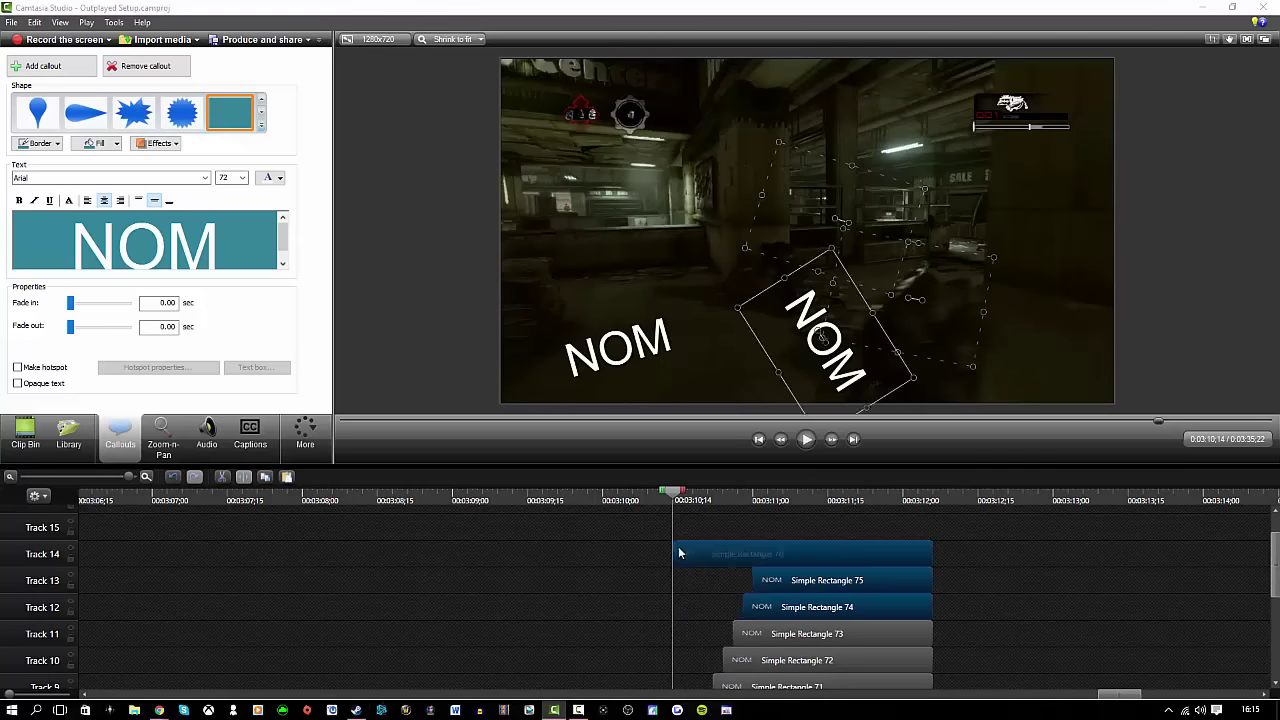
{"action": "left_click_drag", "start_coordinate": [679, 553], "coordinate": [755, 555]}
Paste another "NOM" callout on Track 15 at 0:03:12:06, then straighten and centre it in the frame
{"action": "key", "text": "ctrl+v"}
{"action": "left_click_drag", "start_coordinate": [240, 246], "coordinate": [45, 246]}
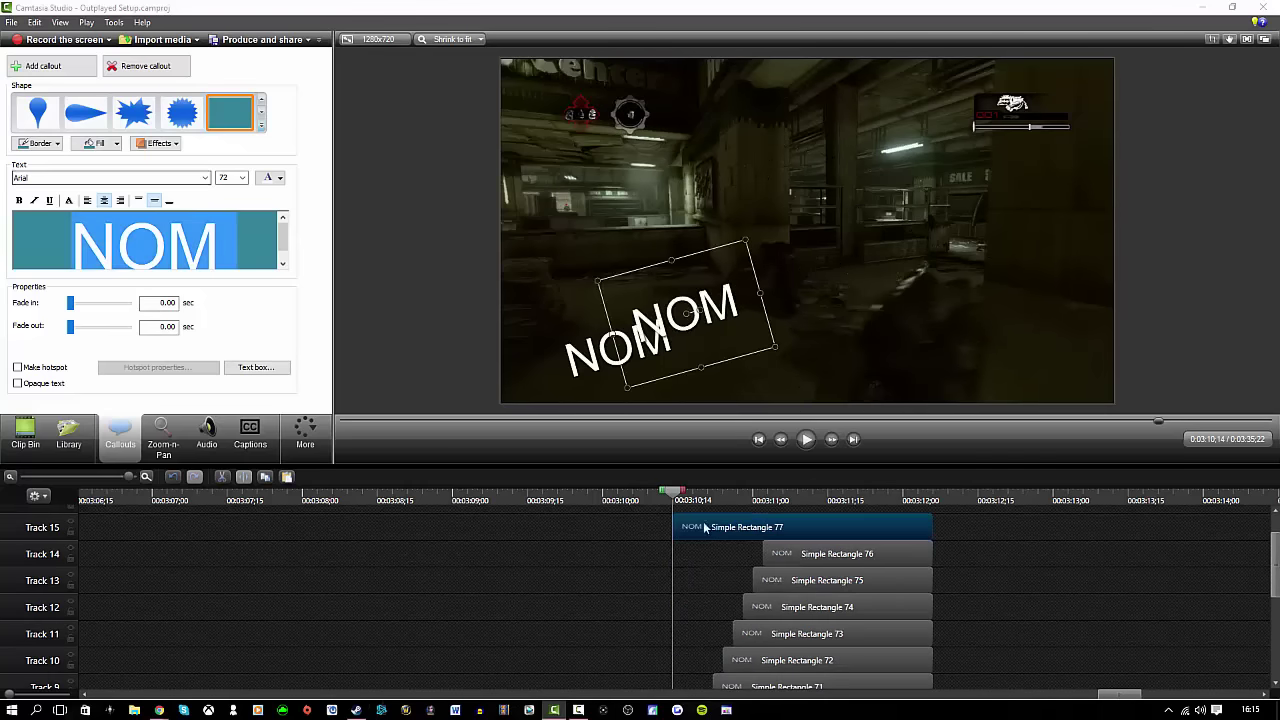
{"action": "left_click_drag", "start_coordinate": [800, 535], "coordinate": [959, 528]}
{"action": "left_click", "coordinate": [931, 500]}
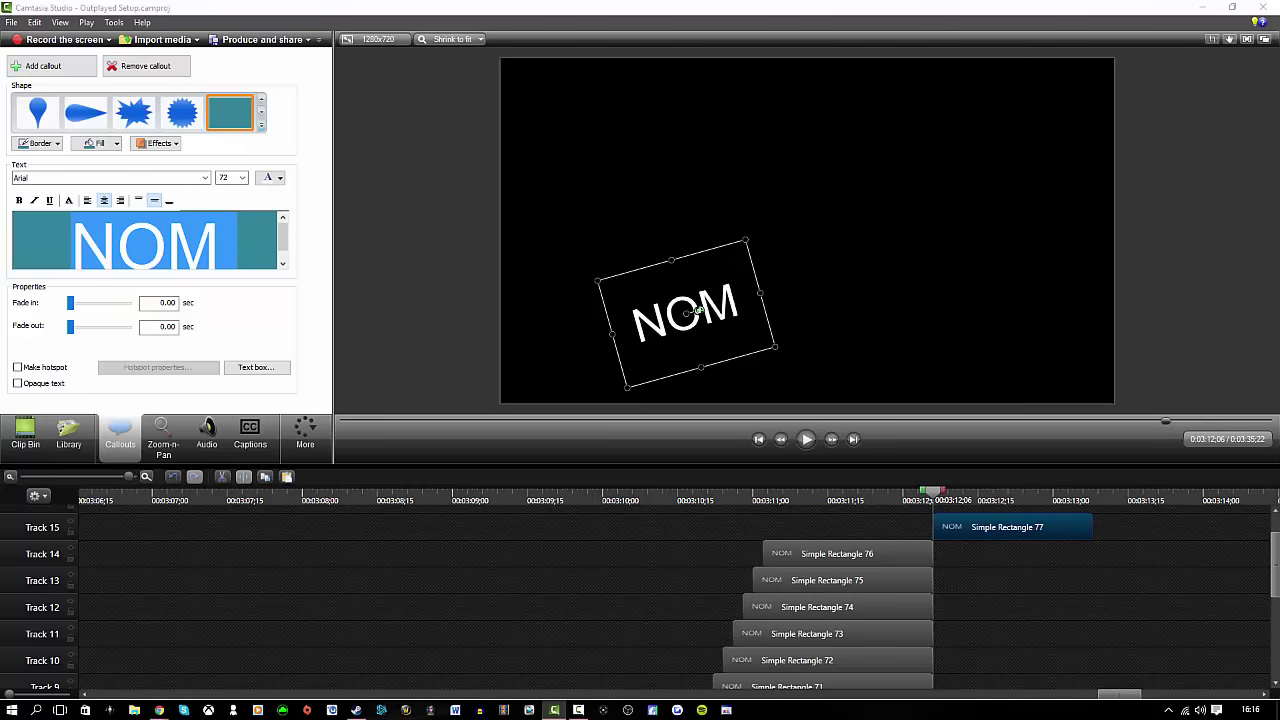
{"action": "left_click_drag", "start_coordinate": [702, 317], "coordinate": [708, 314]}
{"action": "left_click_drag", "start_coordinate": [712, 328], "coordinate": [843, 242]}
Try a zoom animation on the Track 15 "NOM" callout by shrinking and moving the zoom area, and remove that animation from the clip
{"action": "left_click", "coordinate": [207, 433]}
{"action": "left_click", "coordinate": [305, 433]}
{"action": "left_click", "coordinate": [163, 436]}
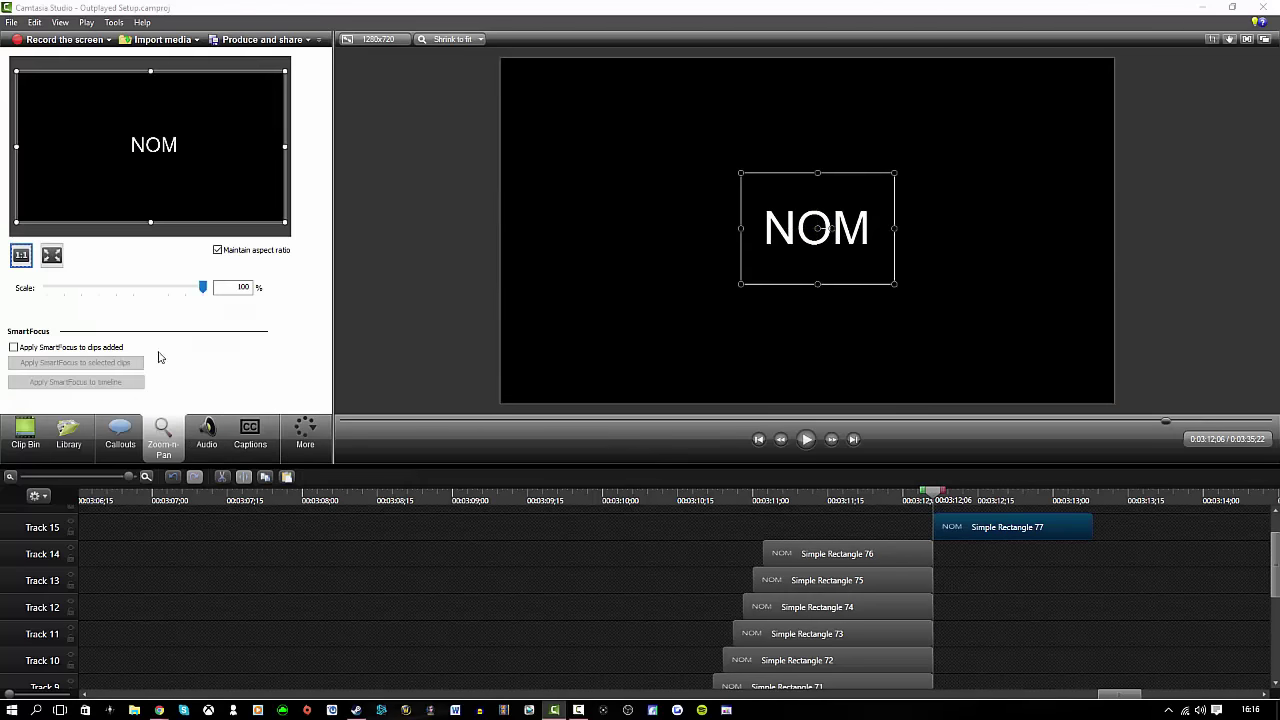
{"action": "mouse_move", "coordinate": [17, 221]}
{"action": "left_mouse_down"}
{"action": "mouse_move", "coordinate": [58, 192]}
{"action": "mouse_move", "coordinate": [35, 215]}
{"action": "left_mouse_up"}
{"action": "left_click_drag", "start_coordinate": [284, 77], "coordinate": [169, 171]}
{"action": "left_click_drag", "start_coordinate": [268, 217], "coordinate": [185, 153]}
{"action": "left_click_drag", "start_coordinate": [222, 180], "coordinate": [125, 125]}
{"action": "left_click_drag", "start_coordinate": [115, 115], "coordinate": [127, 121]}
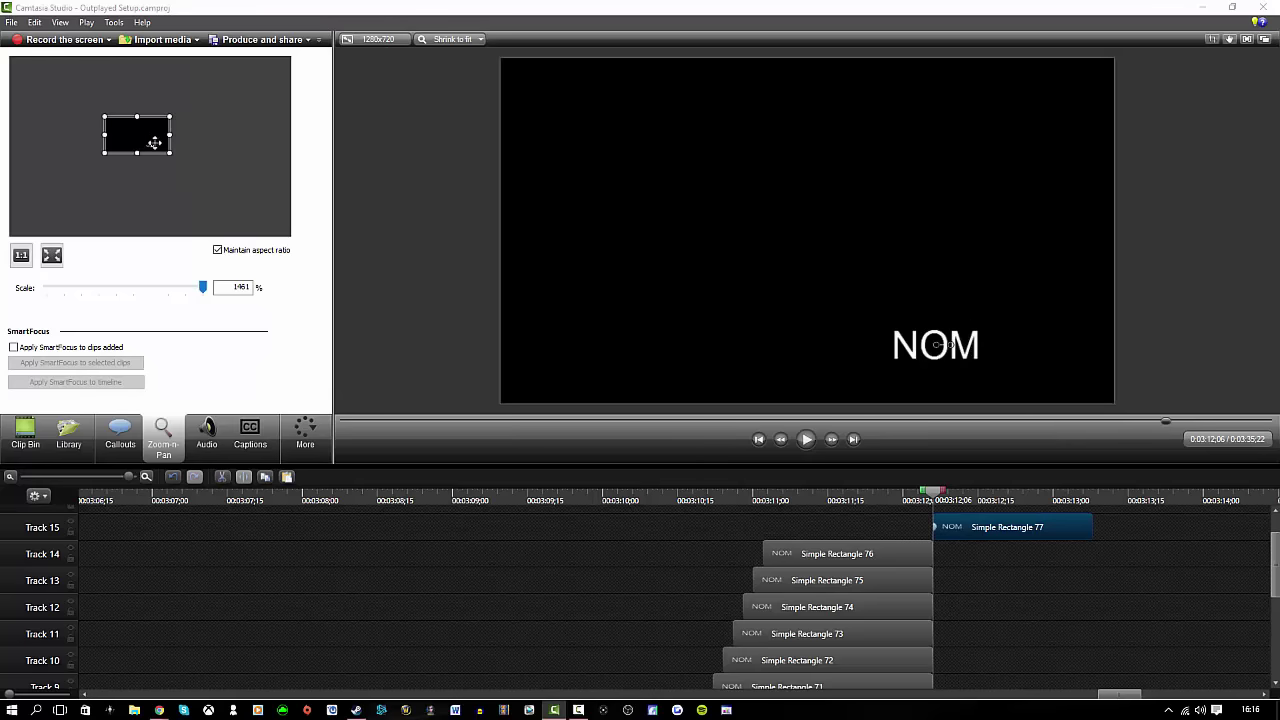
{"action": "right_click", "coordinate": [934, 527]}
{"action": "left_click", "coordinate": [984, 598]}
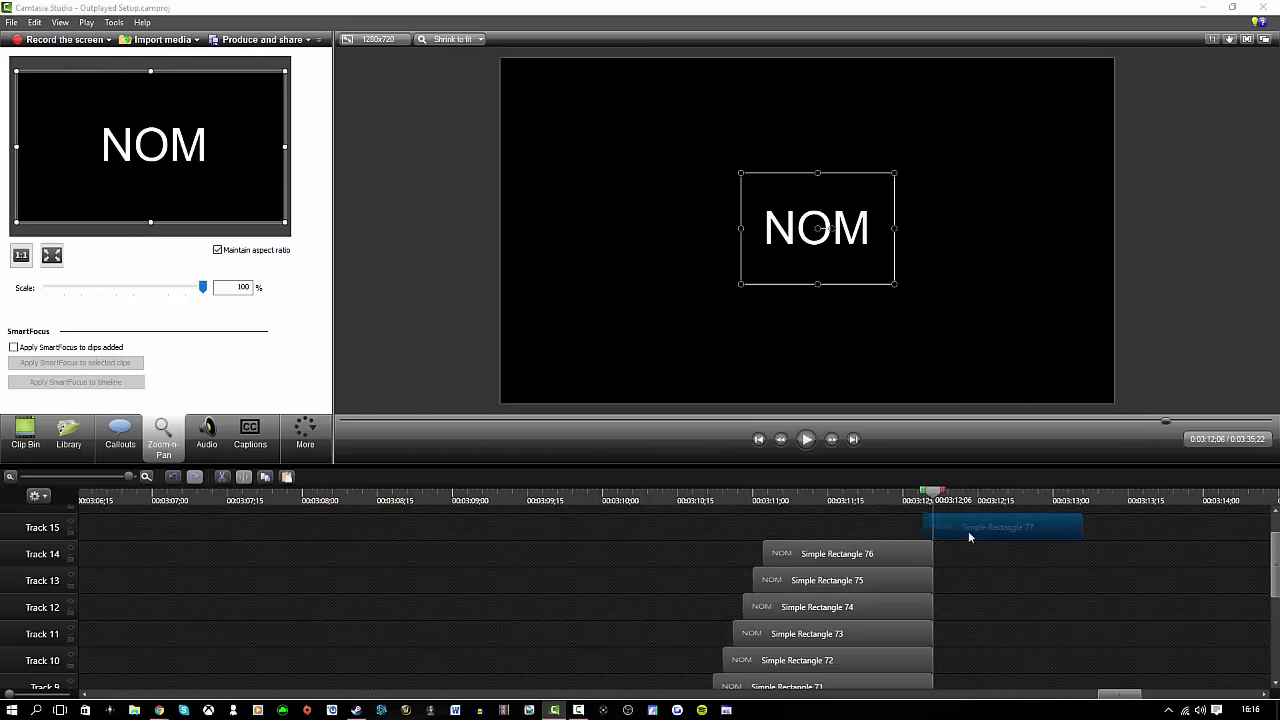
Move the Track 15 "NOM" callout earlier to continue the staggered sequence above Track 14, and play the section back
{"action": "left_click_drag", "start_coordinate": [968, 537], "coordinate": [791, 531]}
{"action": "scroll", "coordinate": [736, 531], "scroll_direction": "down", "scroll_amount": 4}
{"action": "left_click", "coordinate": [637, 535]}
{"action": "left_click", "coordinate": [807, 445]}
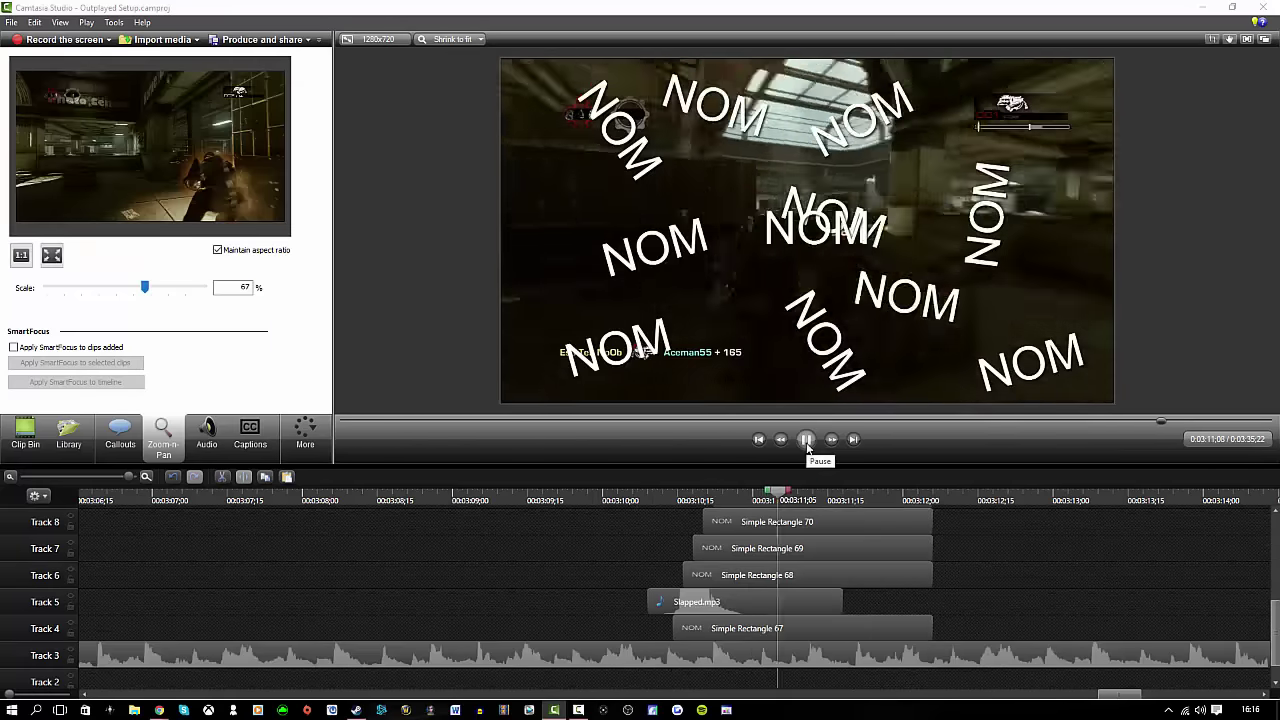
{"action": "left_click", "coordinate": [806, 439]}
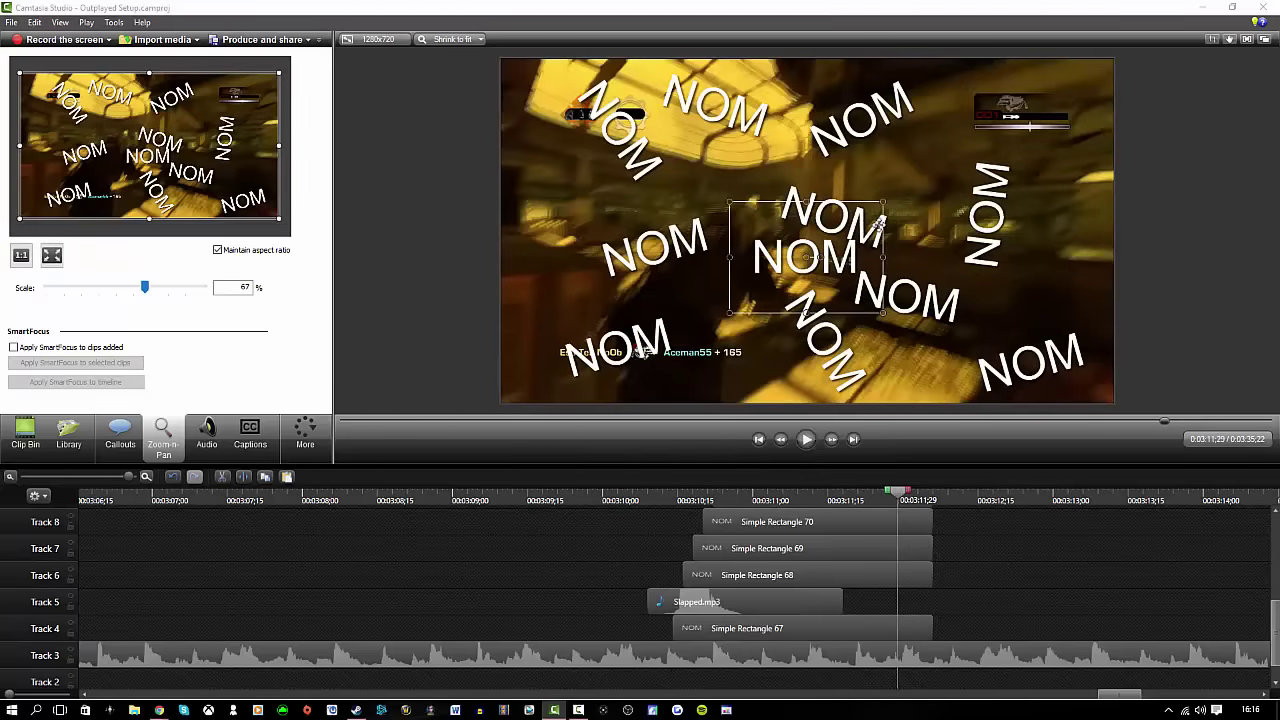
Spread the overlapping "NOM" callouts apart in the centre and upper part of the frame, and save the project
{"action": "left_click_drag", "start_coordinate": [830, 208], "coordinate": [882, 199]}
{"action": "left_click_drag", "start_coordinate": [988, 212], "coordinate": [1041, 188]}
{"action": "left_click_drag", "start_coordinate": [863, 119], "coordinate": [946, 109]}
{"action": "left_click_drag", "start_coordinate": [884, 208], "coordinate": [857, 160]}
{"action": "mouse_move", "coordinate": [815, 250]}
{"action": "left_mouse_down"}
{"action": "mouse_move", "coordinate": [887, 231]}
{"action": "mouse_move", "coordinate": [830, 231]}
{"action": "left_mouse_up"}
{"action": "left_click", "coordinate": [1026, 594]}
{"action": "scroll", "coordinate": [1026, 594], "scroll_direction": "down", "scroll_amount": 3}
{"action": "left_click", "coordinate": [25, 433]}
{"action": "left_click", "coordinate": [11, 22]}
{"action": "left_click", "coordinate": [52, 87]}
{"action": "scroll", "coordinate": [808, 599], "scroll_direction": "down", "scroll_amount": 2}
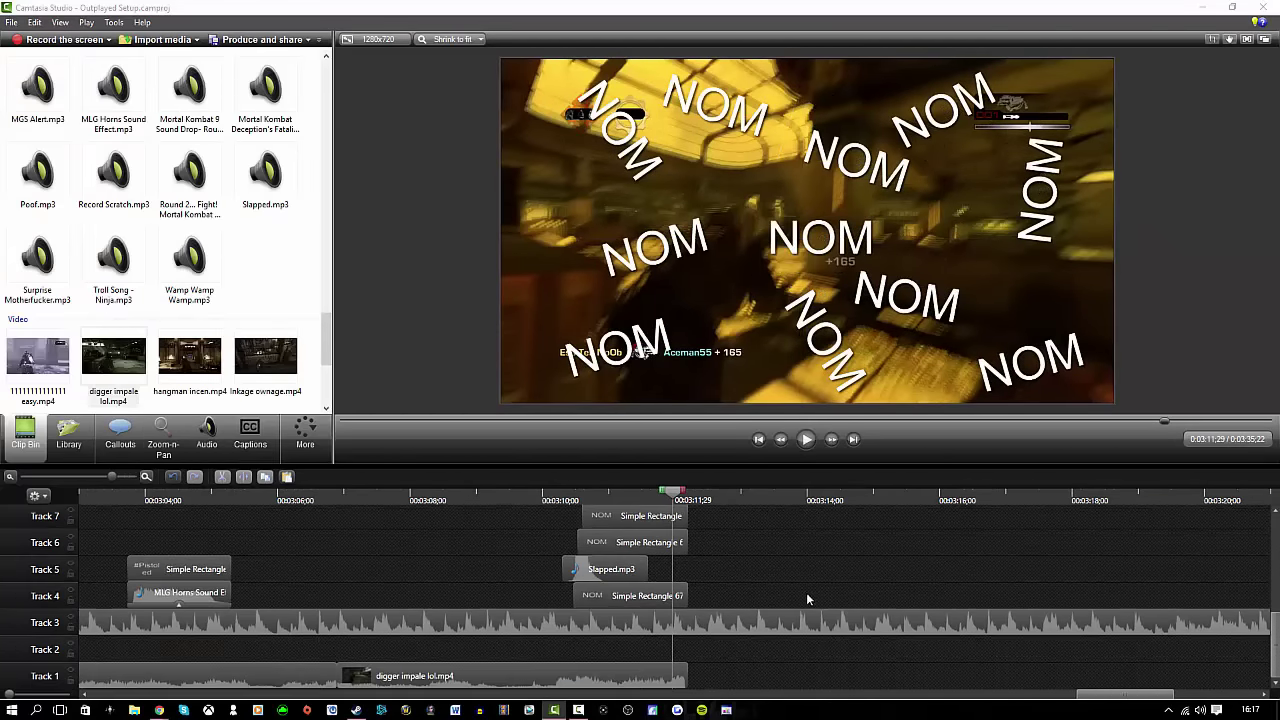
Measure the Track 1 gap before "off the bridge.mp4" and preview "bangued 2.mp4" from the Outplays folder
{"action": "scroll", "coordinate": [808, 599], "scroll_direction": "down", "scroll_amount": 3}
{"action": "left_click_drag", "start_coordinate": [677, 492], "coordinate": [908, 522]}
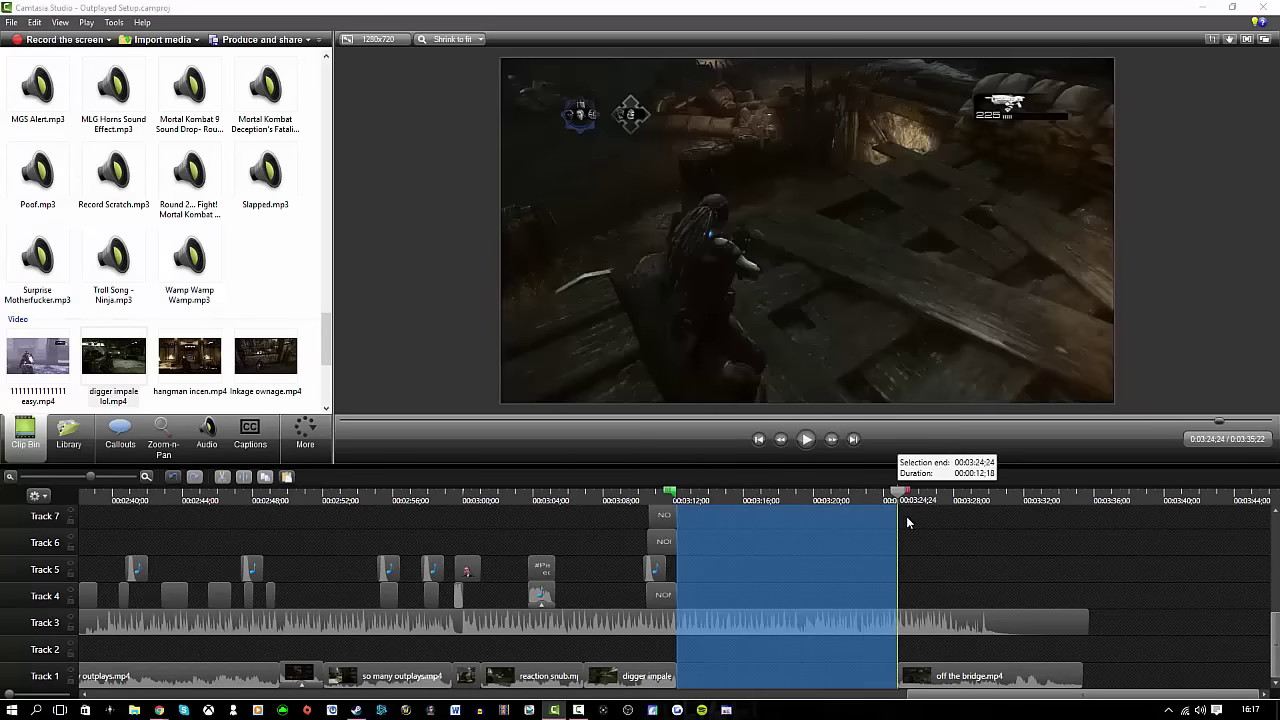
{"action": "key", "text": "ctrl+i"}
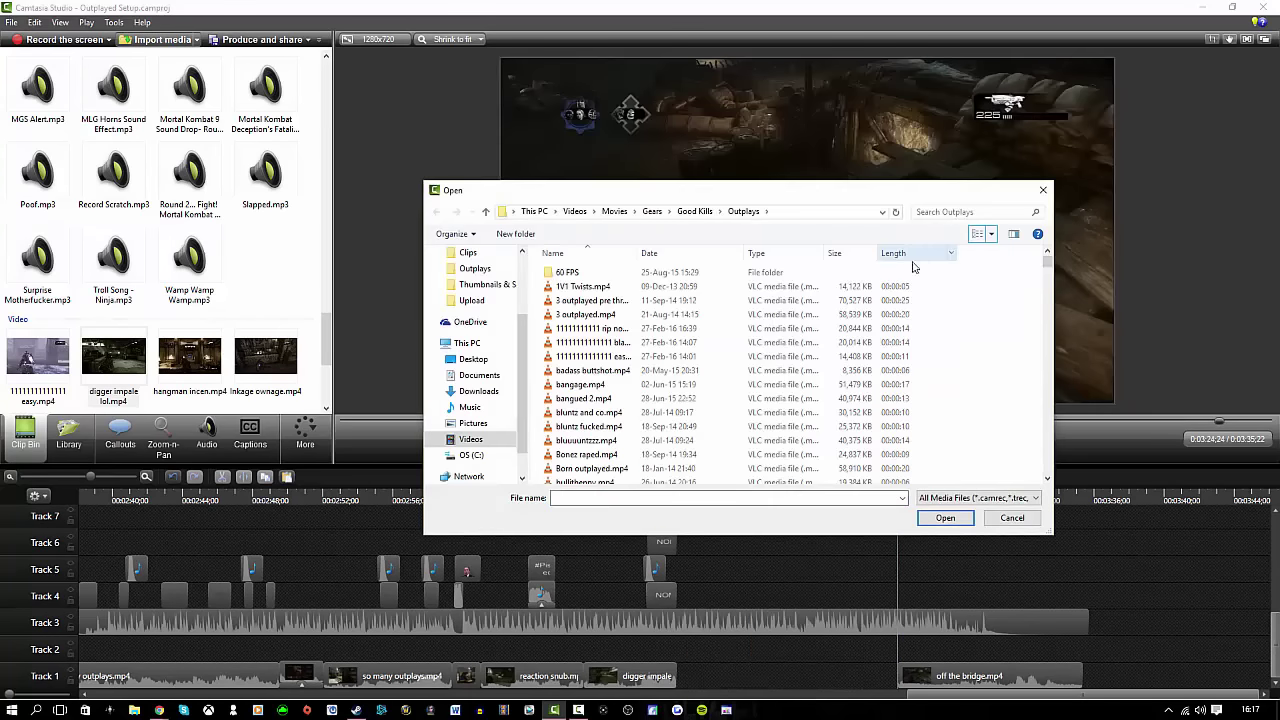
{"action": "right_click", "coordinate": [760, 398]}
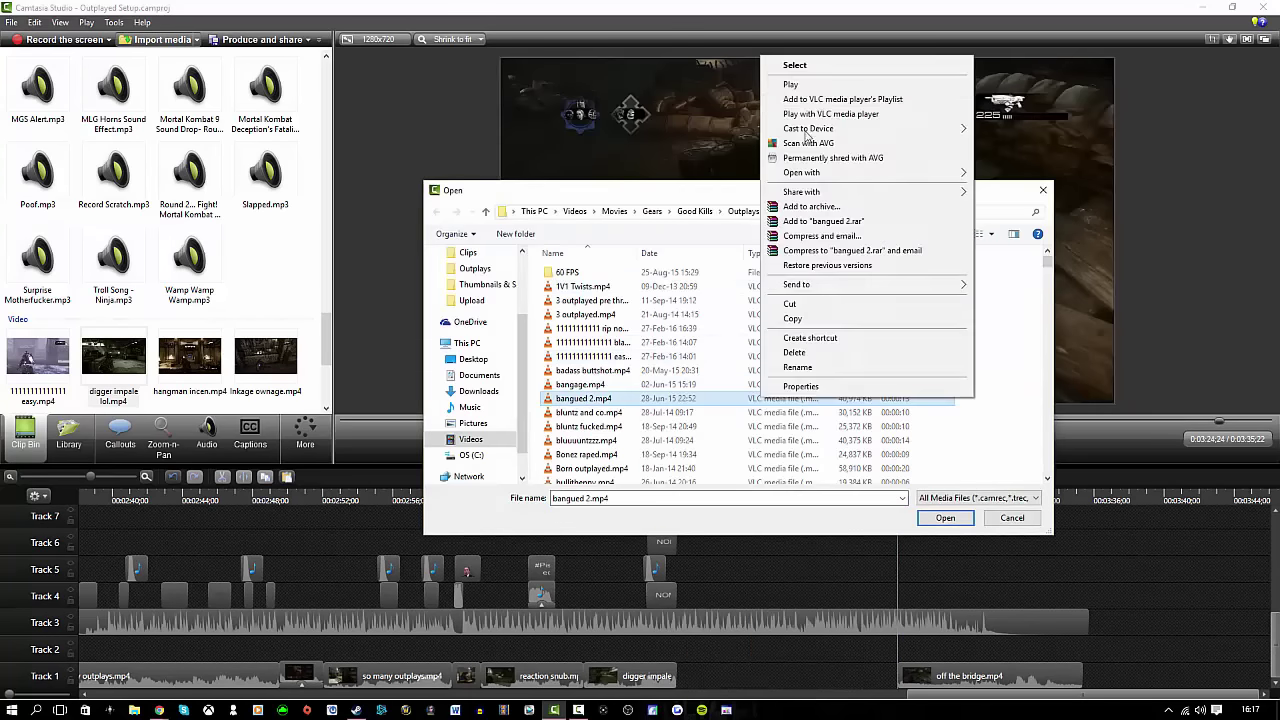
{"action": "left_click", "coordinate": [825, 134]}
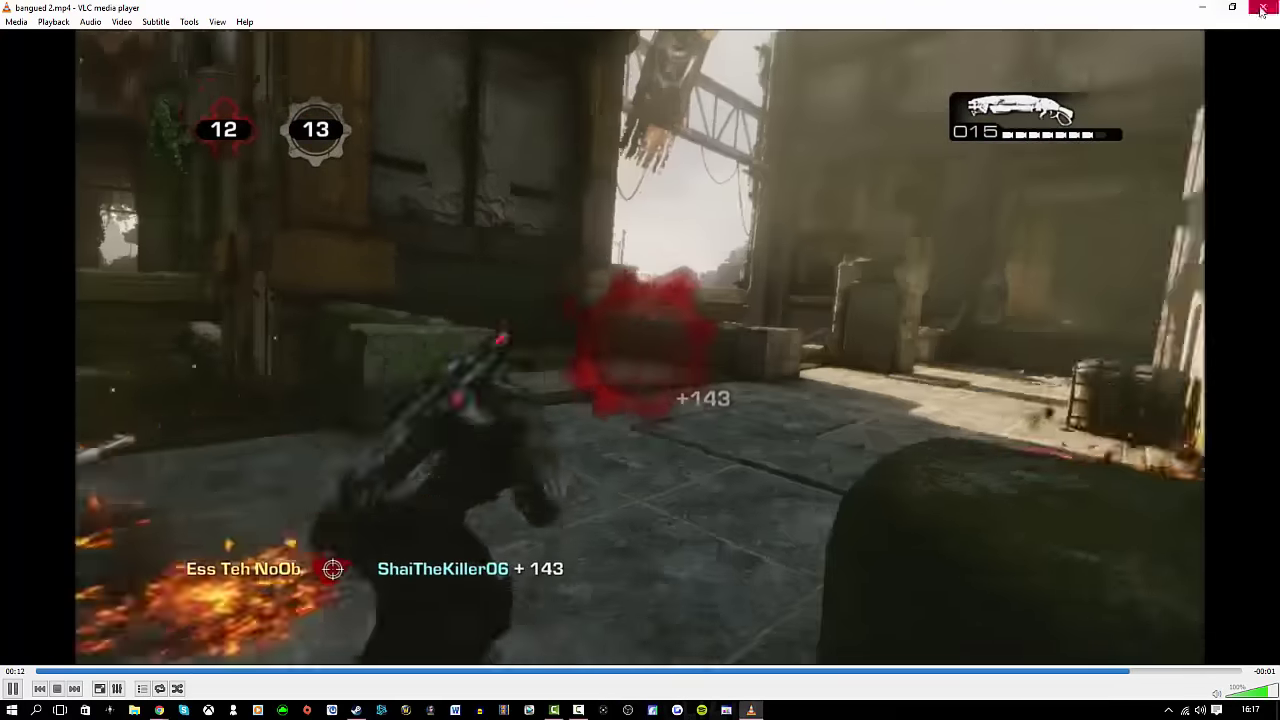
{"action": "left_click", "coordinate": [1262, 9]}
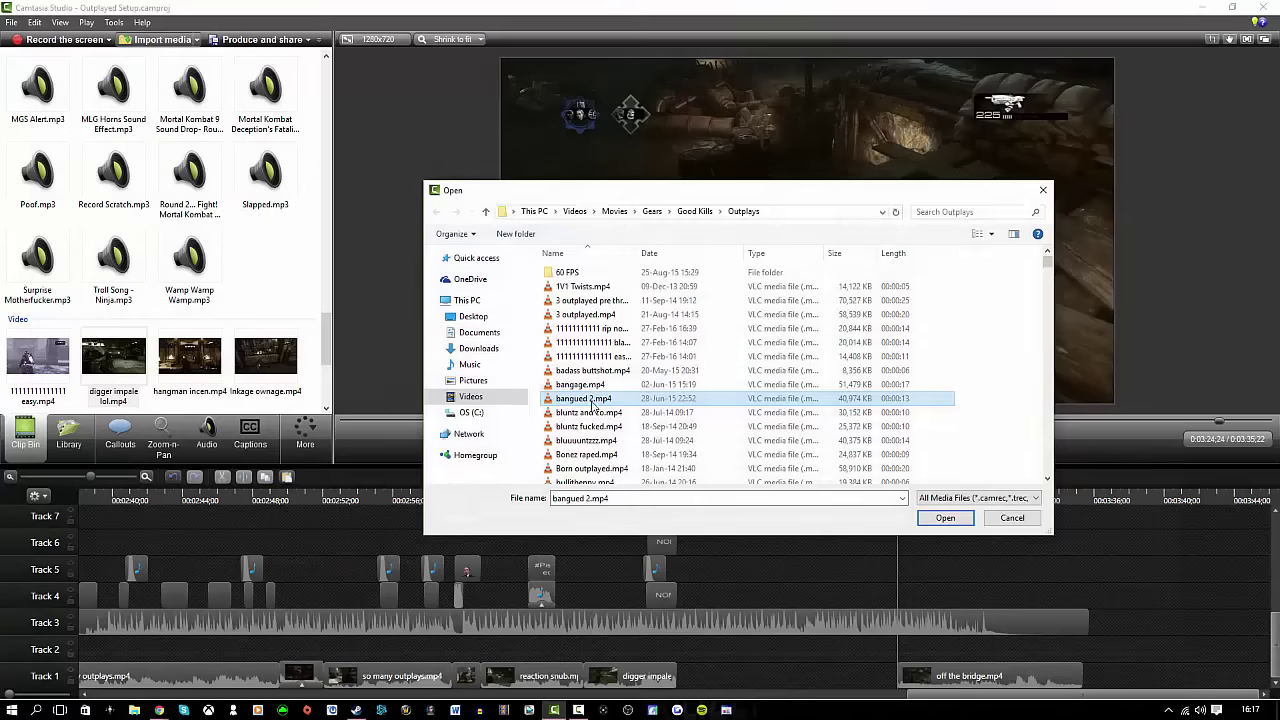
Import "bangued 2.mp4" and place it on Track 1 after "digger impale lol.mp4", shifting "off the bridge.mp4" later to make room
{"action": "double_click", "coordinate": [586, 399]}
{"action": "left_click_drag", "start_coordinate": [113, 357], "coordinate": [690, 649]}
{"action": "left_click_drag", "start_coordinate": [936, 677], "coordinate": [1000, 677]}
{"action": "left_click_drag", "start_coordinate": [800, 650], "coordinate": [800, 676]}
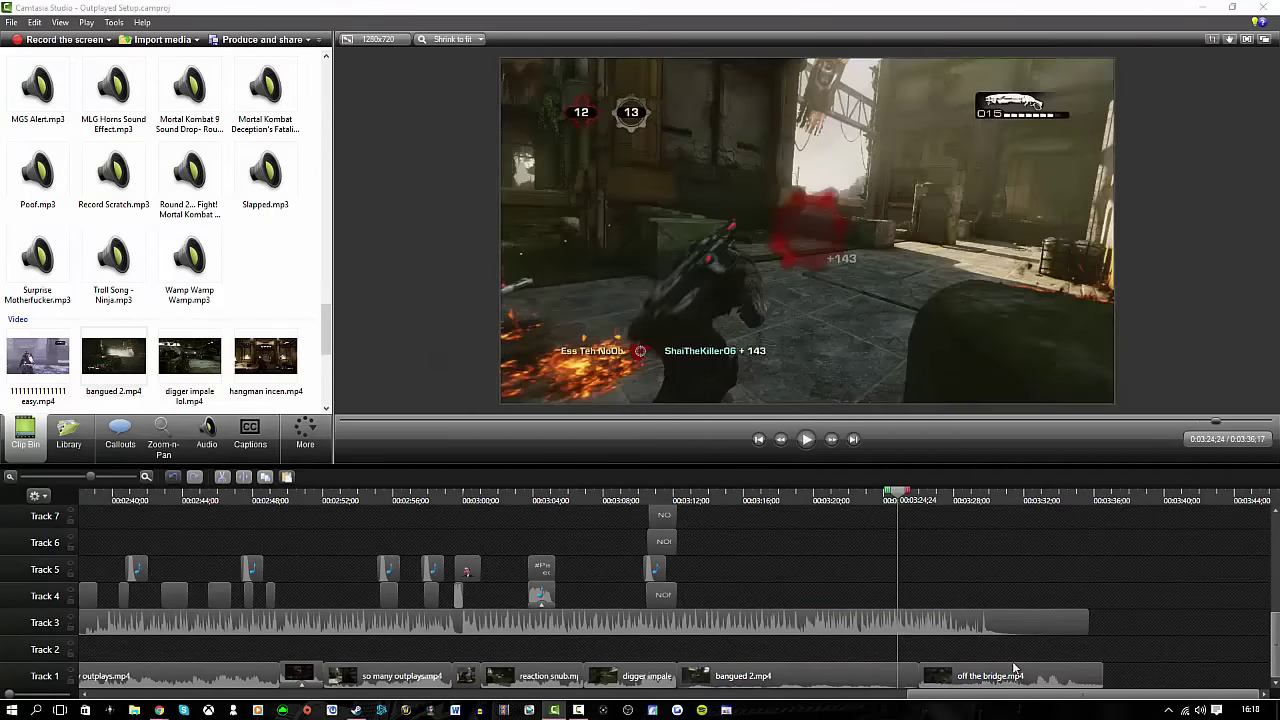
Add a red "!" callout at size 72 on Track 4 at 0:03:16:17 and place it above the player character's head
{"action": "left_click", "coordinate": [690, 500]}
{"action": "left_click", "coordinate": [806, 439]}
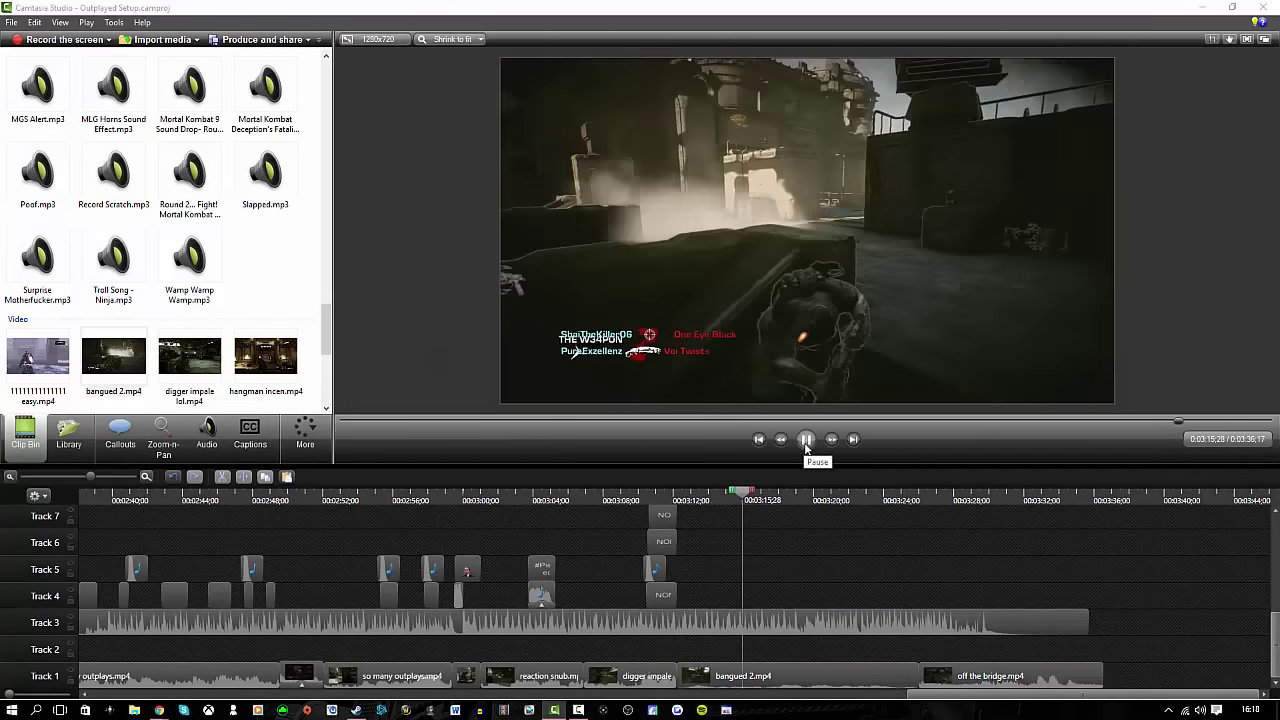
{"action": "left_click", "coordinate": [806, 443]}
{"action": "left_click_drag", "start_coordinate": [766, 493], "coordinate": [755, 496]}
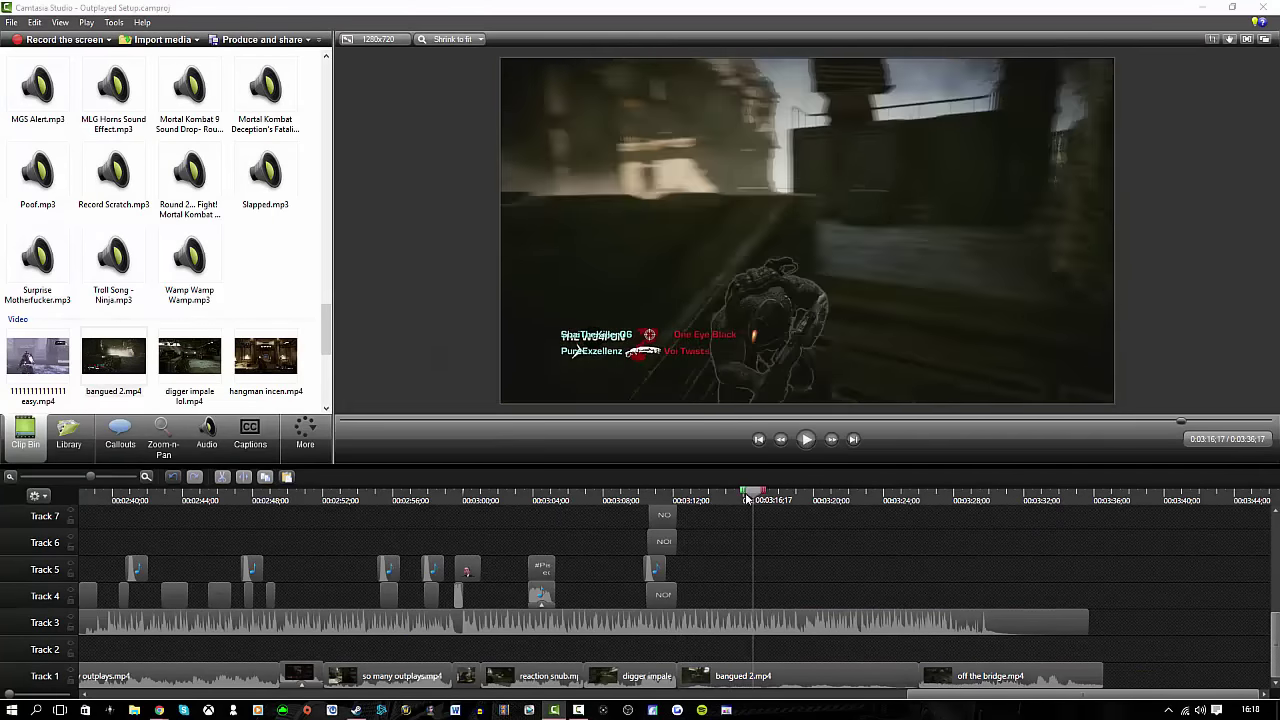
{"action": "left_click", "coordinate": [120, 435]}
{"action": "left_click", "coordinate": [43, 66]}
{"action": "type", "text": "!"}
{"action": "left_click", "coordinate": [280, 177]}
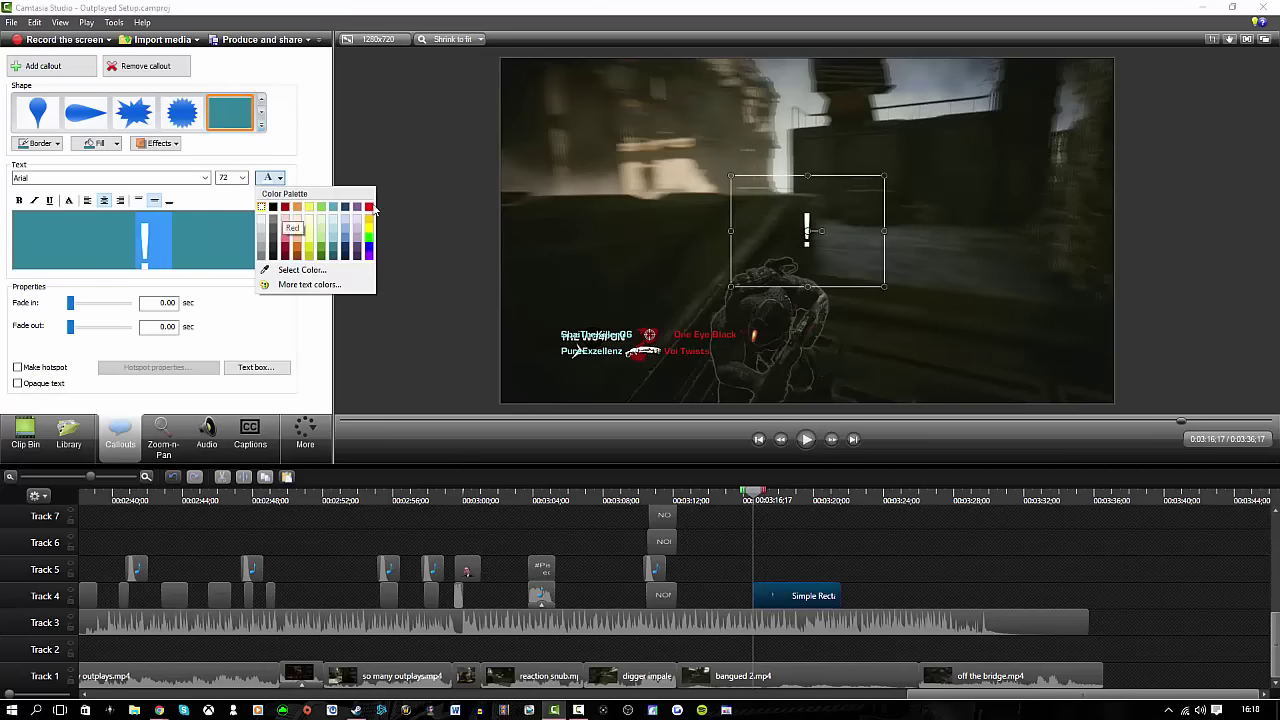
{"action": "left_click", "coordinate": [376, 210]}
{"action": "left_click_drag", "start_coordinate": [811, 267], "coordinate": [776, 300]}
Place "MGS Alert.mp3" on Track 5 and set its start to 0:03:16:17, matching the "!" callout
{"action": "left_click", "coordinate": [45, 438]}
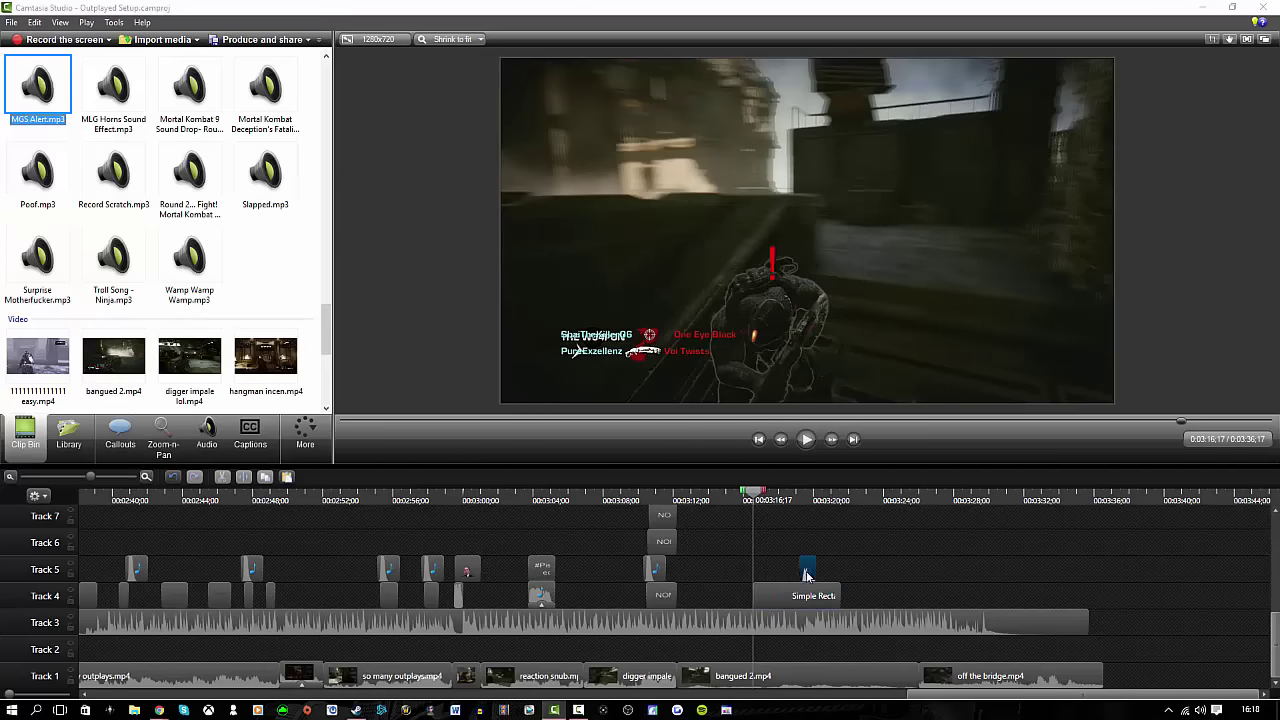
{"action": "scroll", "coordinate": [758, 590], "scroll_direction": "up", "scroll_amount": 5}
{"action": "left_click_drag", "start_coordinate": [630, 569], "coordinate": [670, 569]}
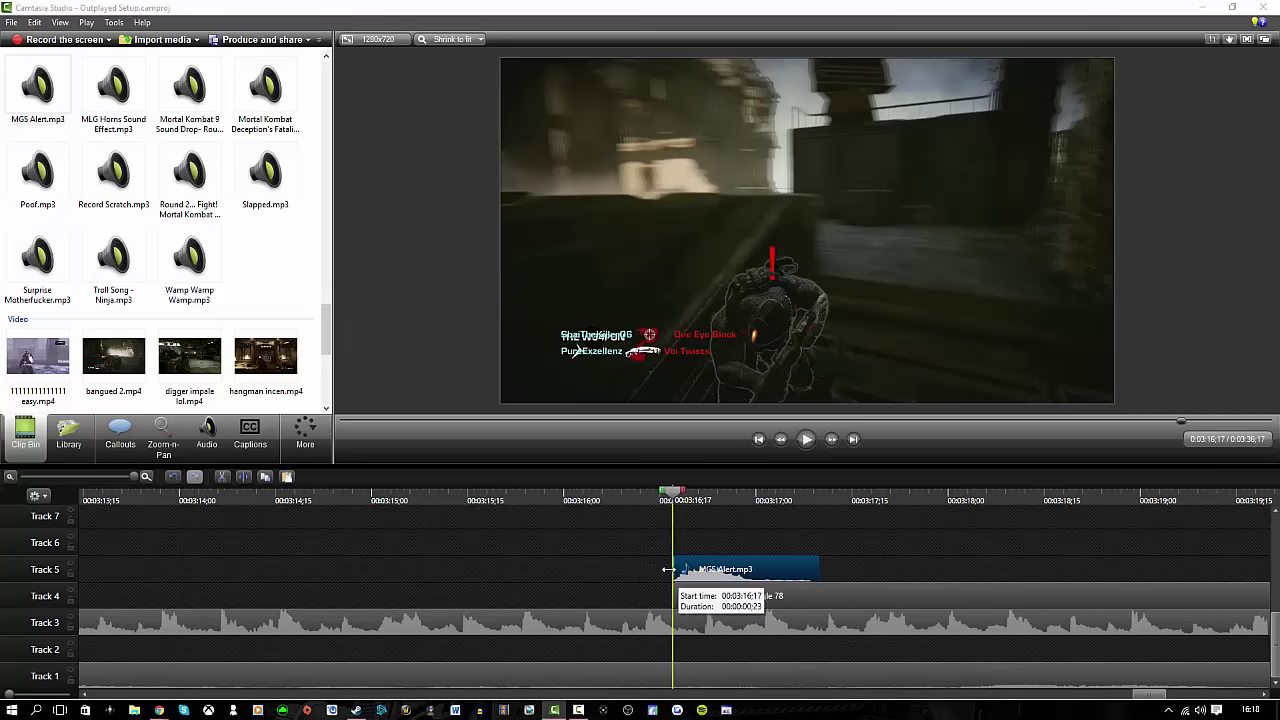
Trim the "!" callout to end with the MGS Alert sound, and move both to 0:03:31:28 over "off the bridge.mp4"
{"action": "left_click", "coordinate": [829, 567]}
{"action": "left_click", "coordinate": [834, 595]}
{"action": "scroll", "coordinate": [707, 608], "scroll_direction": "down", "scroll_amount": 5}
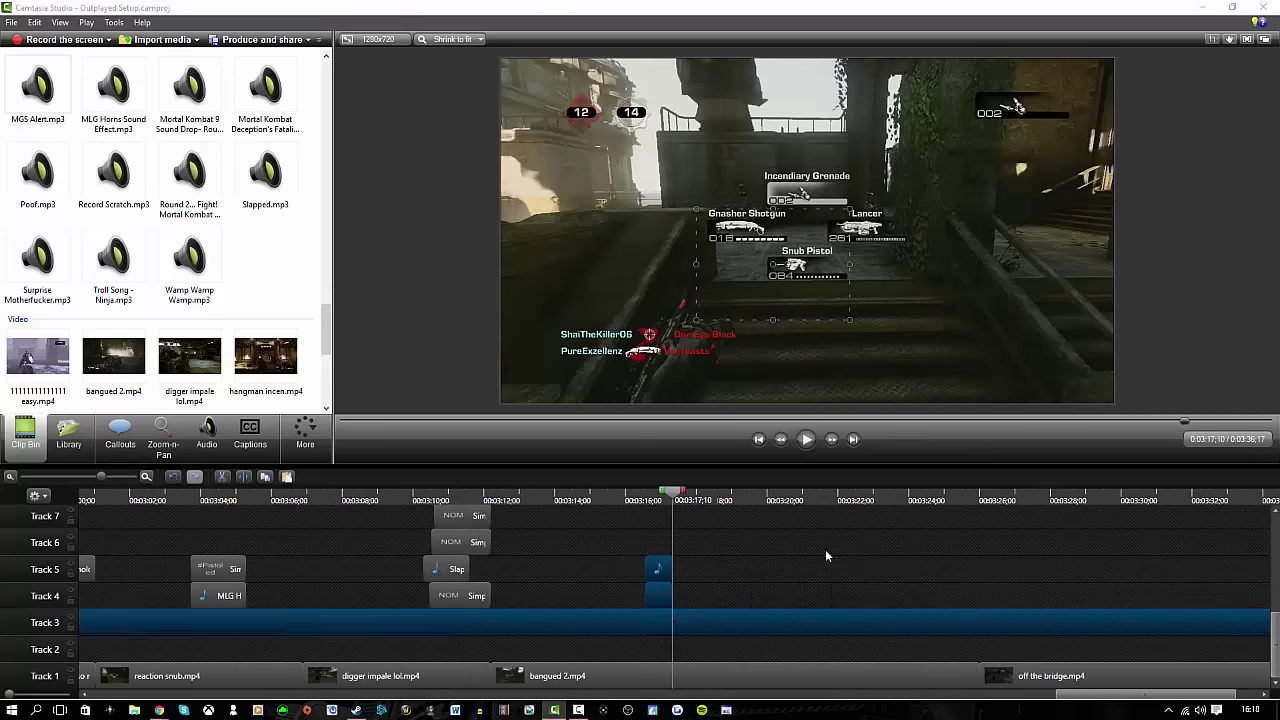
{"action": "left_click", "coordinate": [806, 439]}
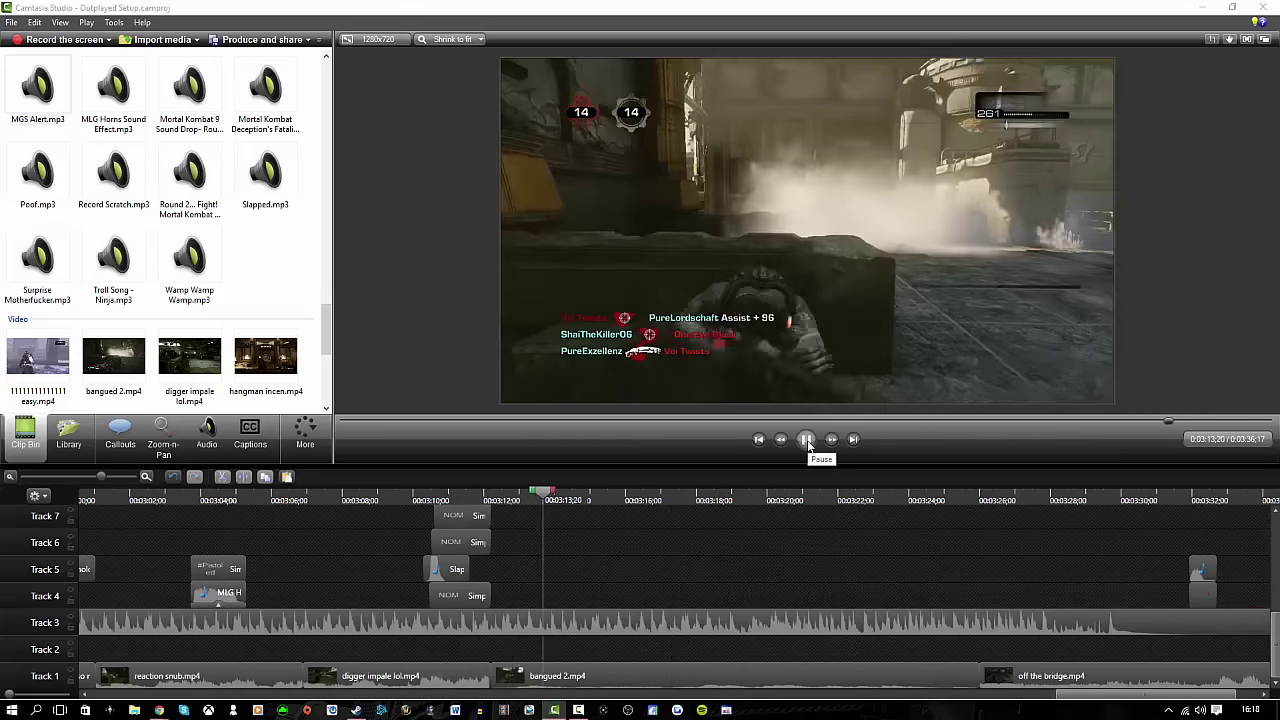
Add a red ":D" callout at size 36 on Track 4 at 0:03:18:09 and rotate it in the centre of the frame
{"action": "left_click", "coordinate": [120, 435]}
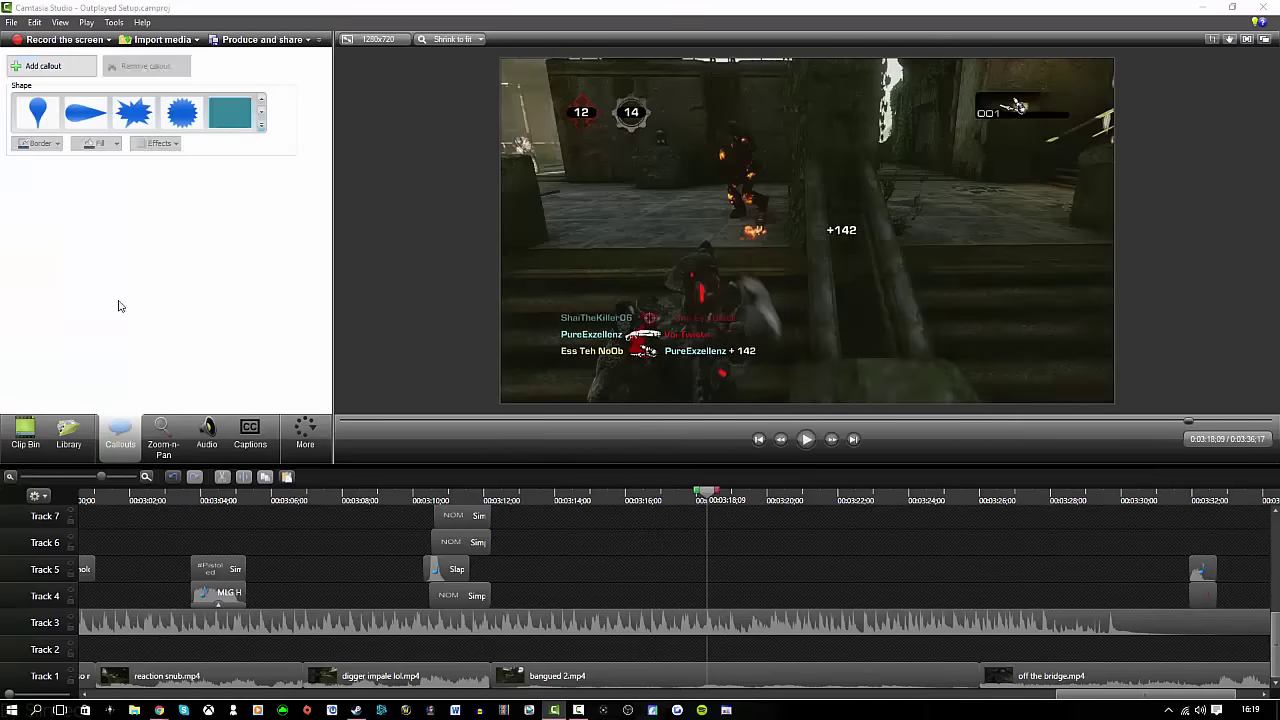
{"action": "left_click", "coordinate": [38, 65]}
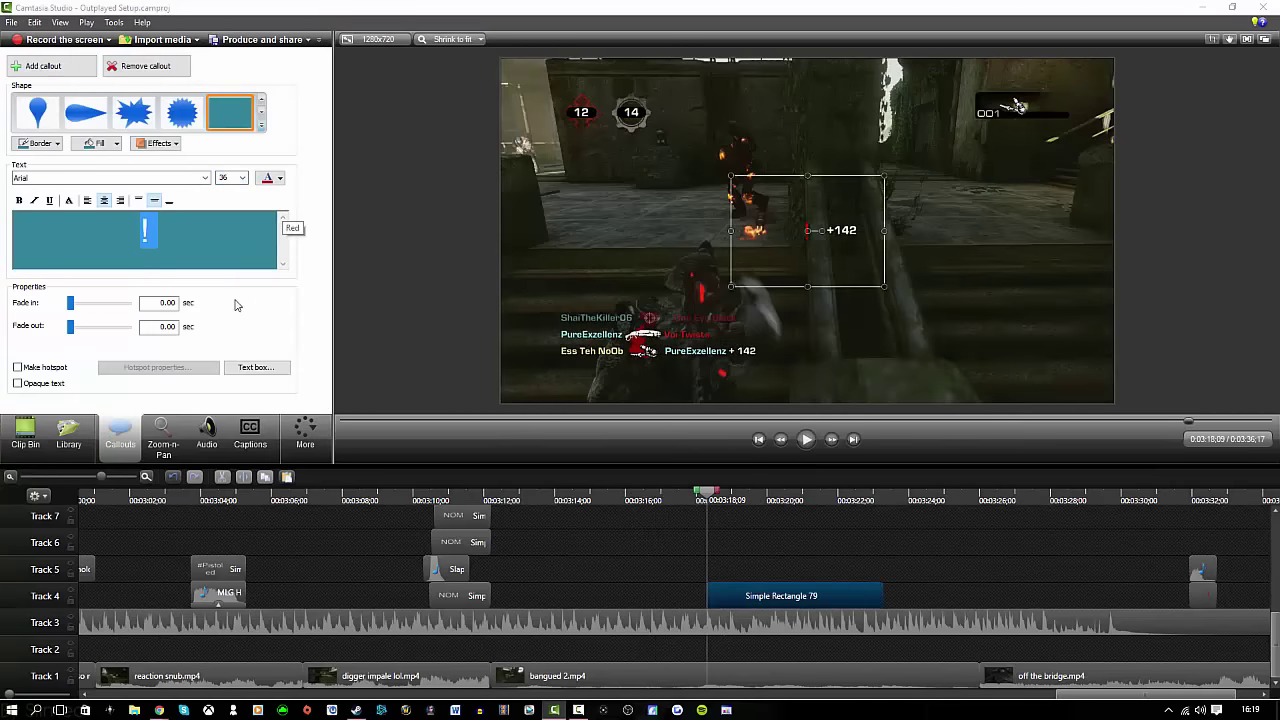
{"action": "left_click", "coordinate": [811, 273]}
Split the ":D" callout at 0:03:20:08, change the second part's text to "D:", and play the section back
{"action": "left_click", "coordinate": [807, 440]}
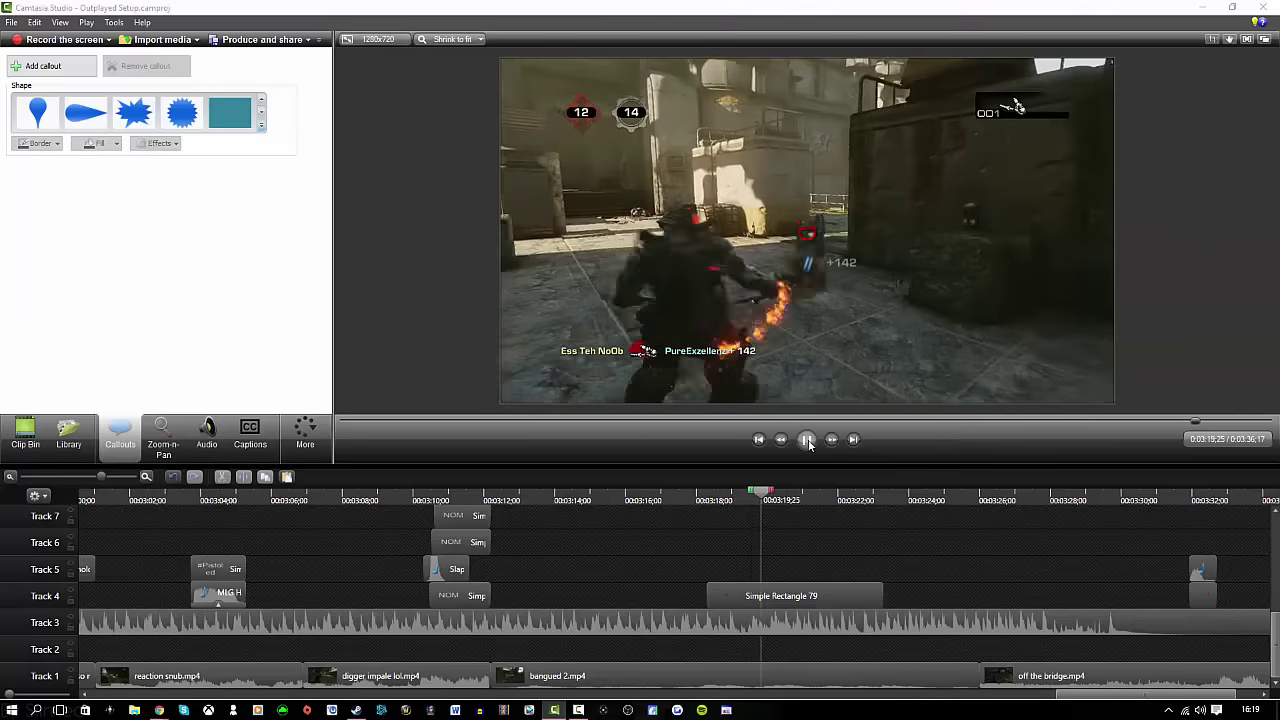
{"action": "key", "text": "s"}
{"action": "left_click", "coordinate": [792, 592]}
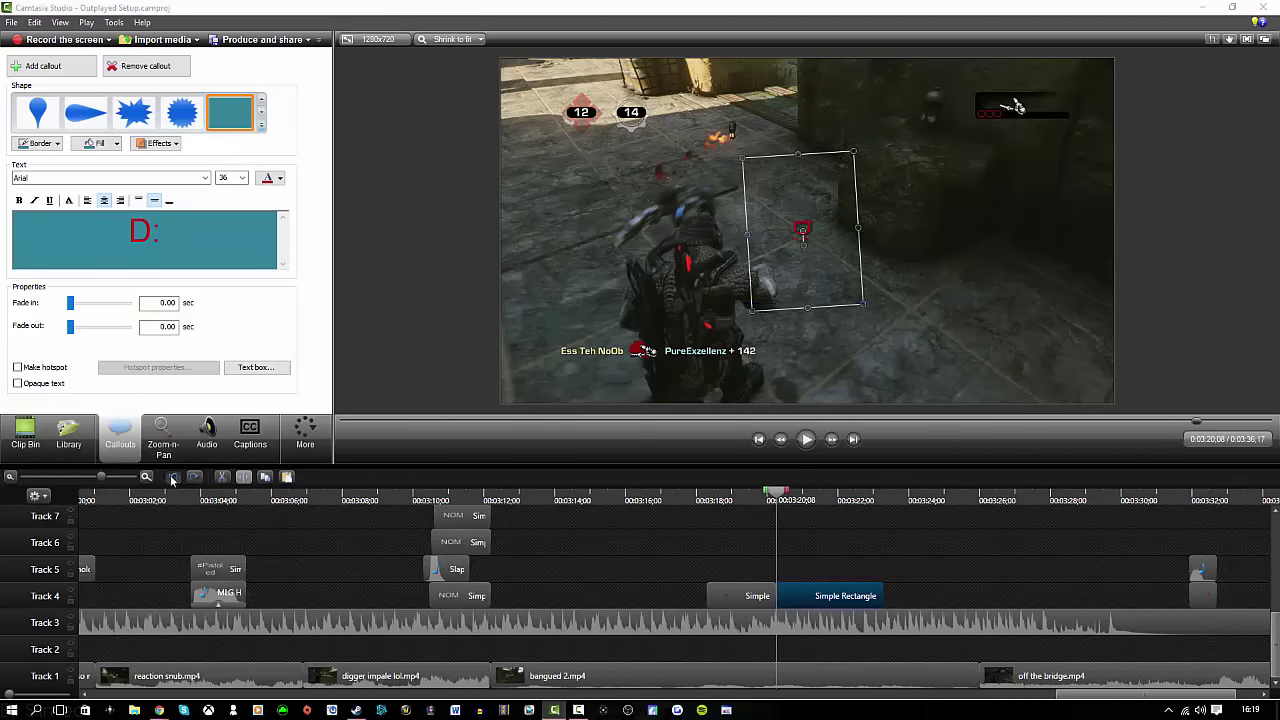
{"action": "left_click", "coordinate": [808, 443]}
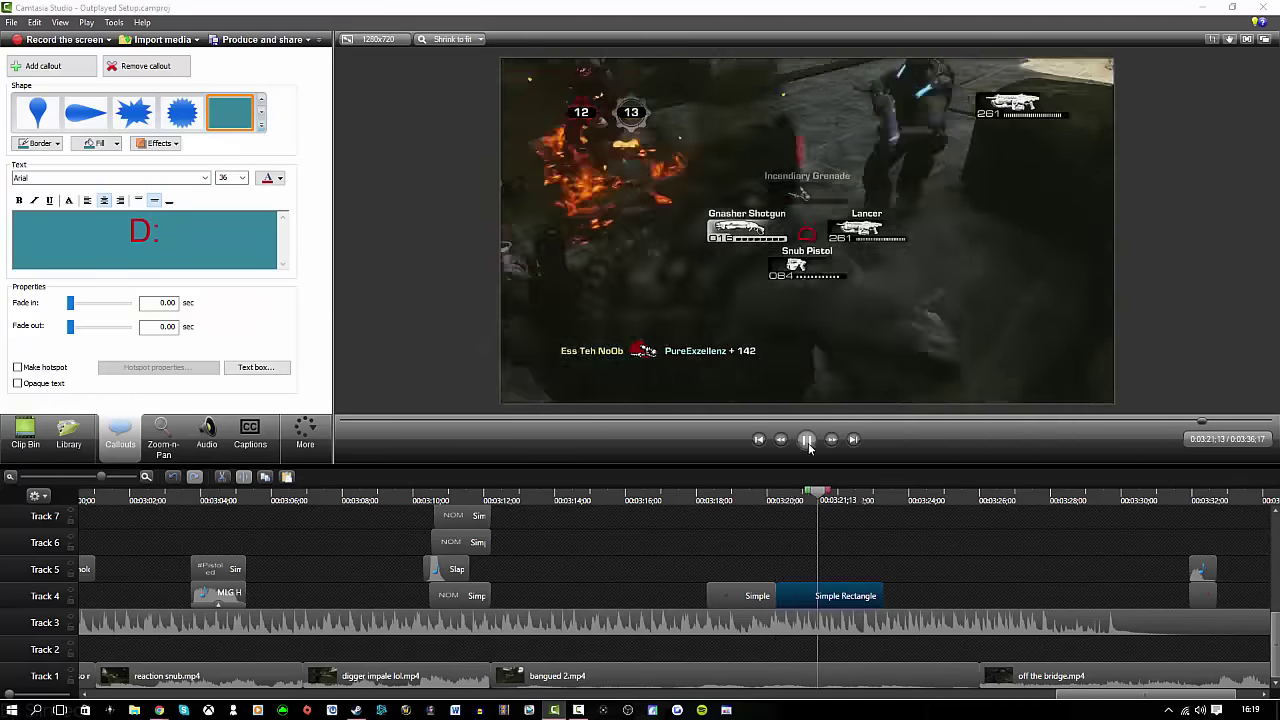
{"action": "left_click", "coordinate": [808, 443]}
Paste a copy of the ":D" callout on Track 4 at 0:03:23:11 and extend the "D:" callout to meet it
{"action": "right_click", "coordinate": [876, 589]}
{"action": "right_click", "coordinate": [766, 586]}
{"action": "left_click", "coordinate": [800, 409]}
{"action": "key", "text": "ctrl+v"}
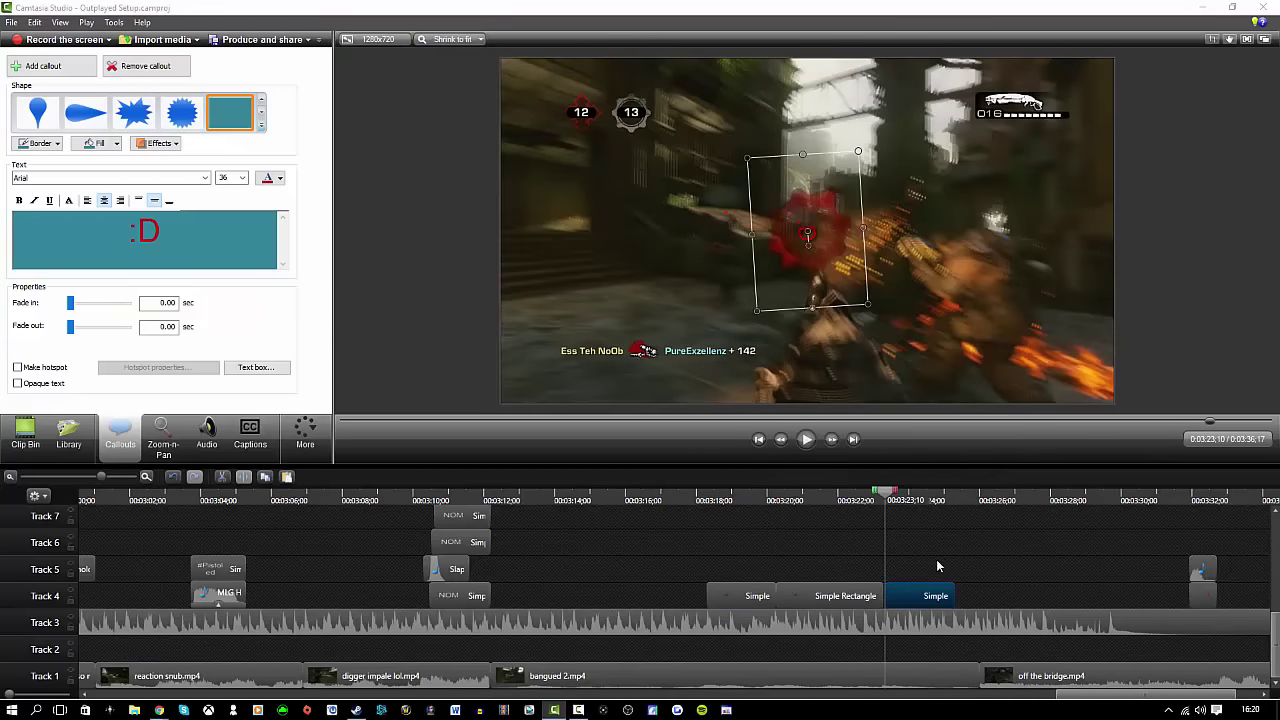
{"action": "left_click", "coordinate": [850, 441]}
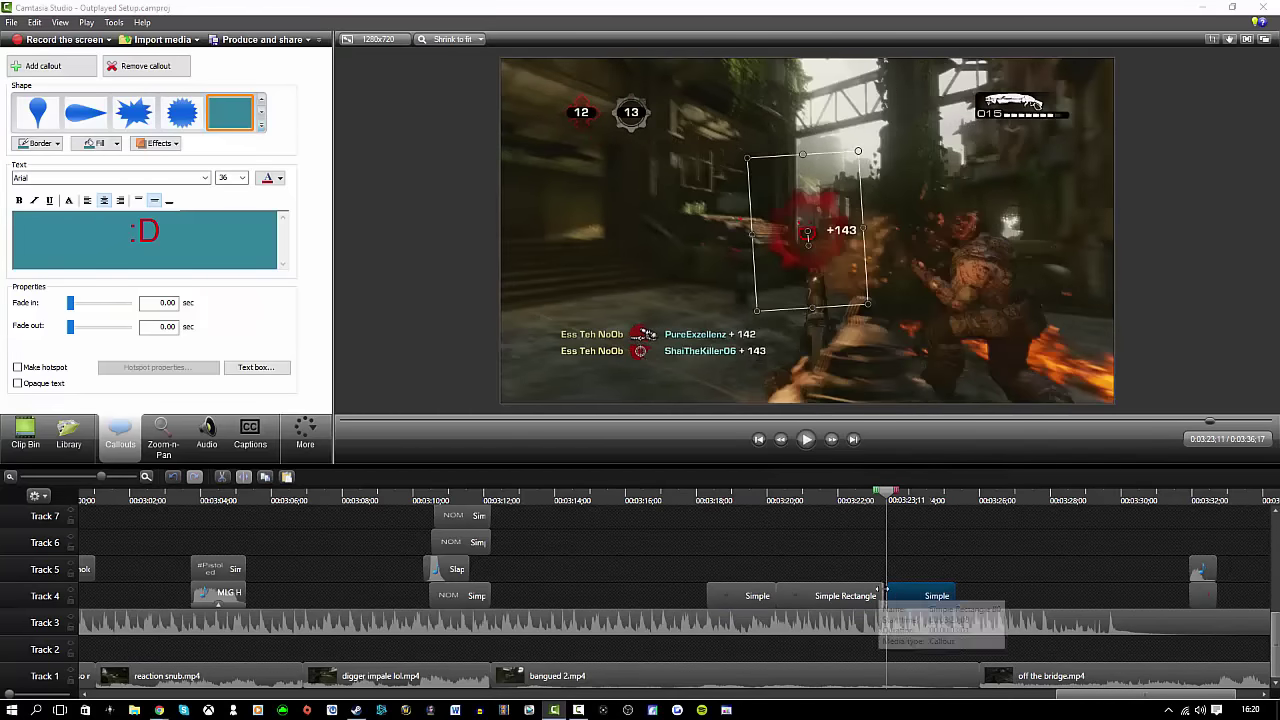
{"action": "left_click_drag", "start_coordinate": [882, 589], "coordinate": [887, 589]}
Play back the "bangued 2.mp4" section to check the timing of the face callouts
{"action": "left_click", "coordinate": [687, 497]}
{"action": "left_click", "coordinate": [807, 444]}
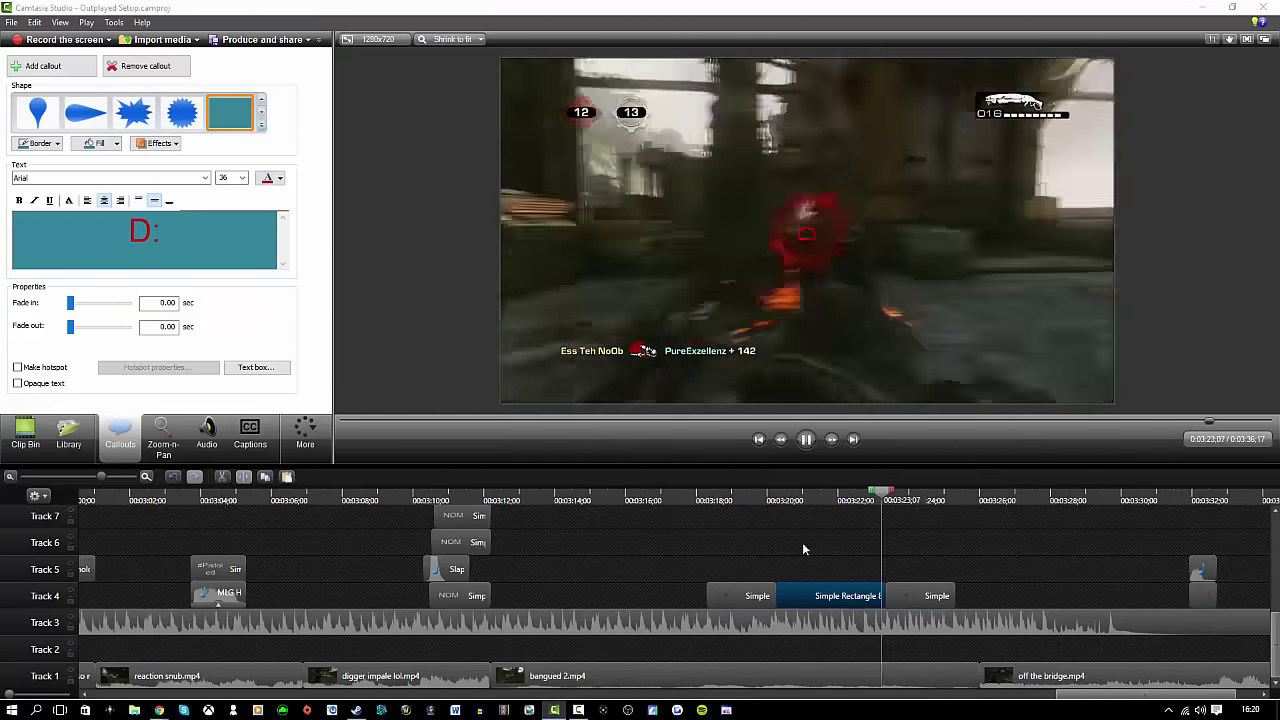
{"action": "left_click", "coordinate": [808, 441]}
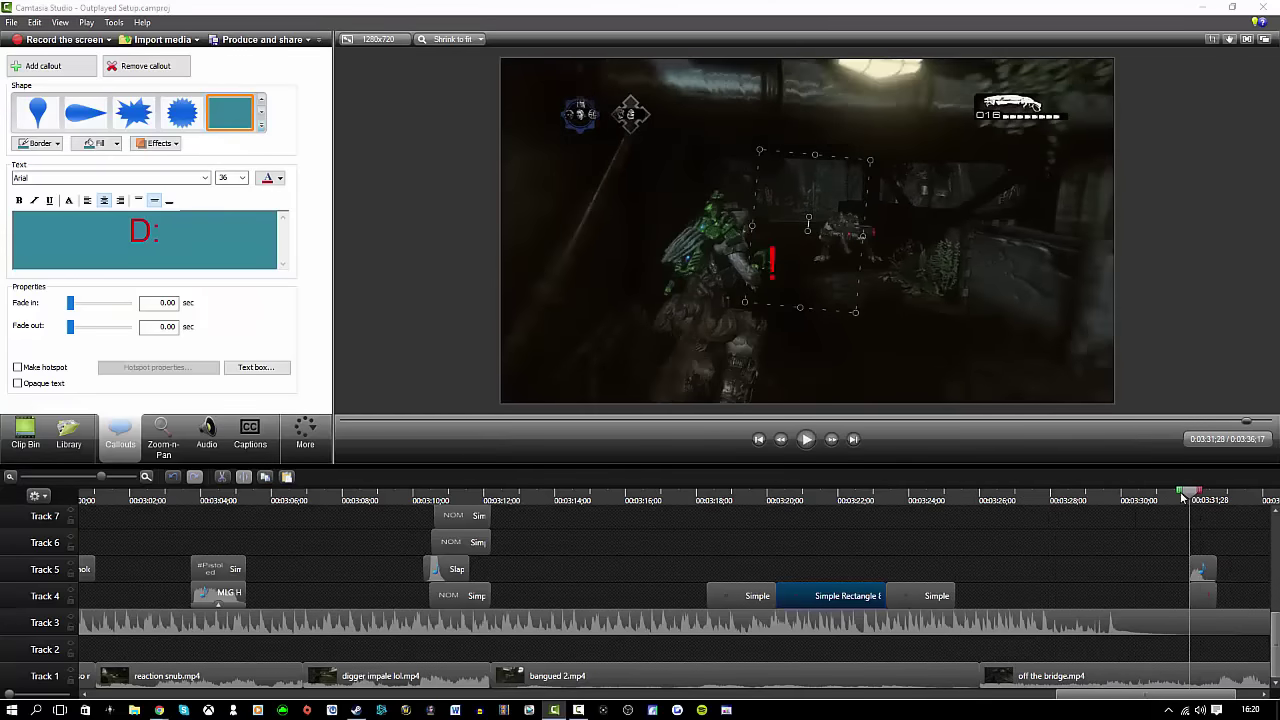
Extend the frame of "off the bridge.mp4" at 0:03:32:15 by 2 seconds
{"action": "left_click", "coordinate": [832, 441]}
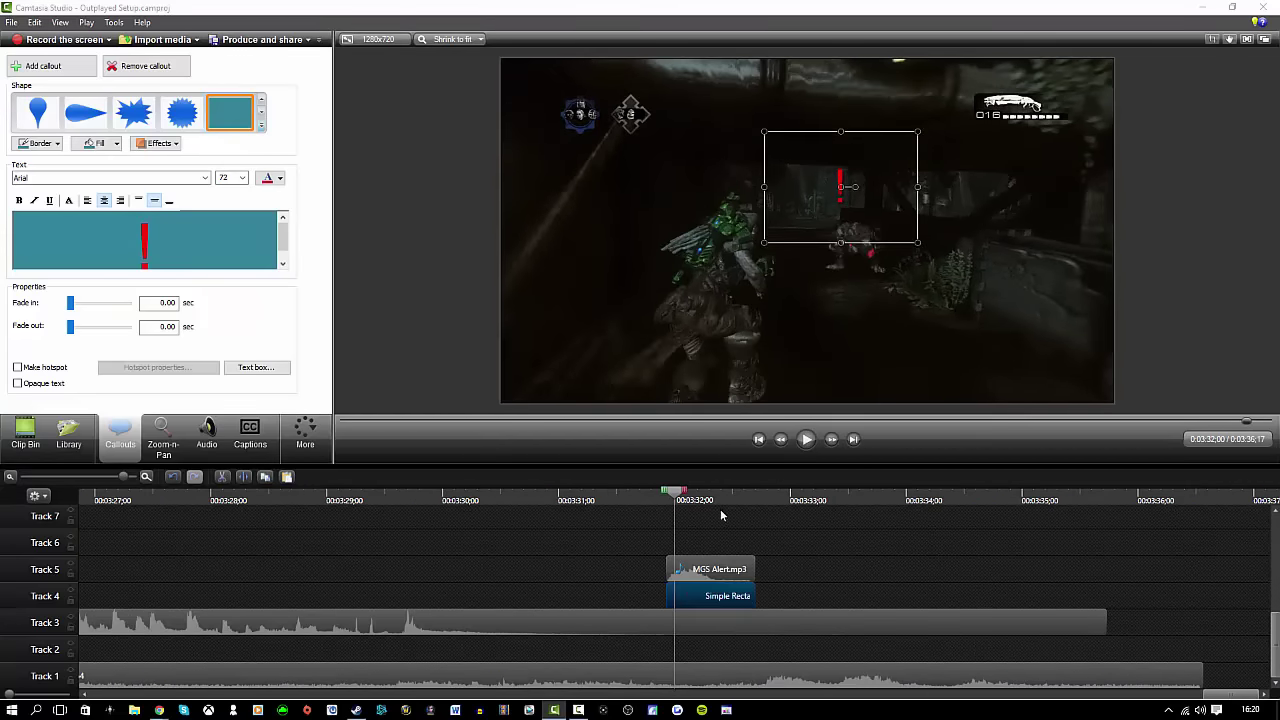
{"action": "right_click", "coordinate": [788, 674]}
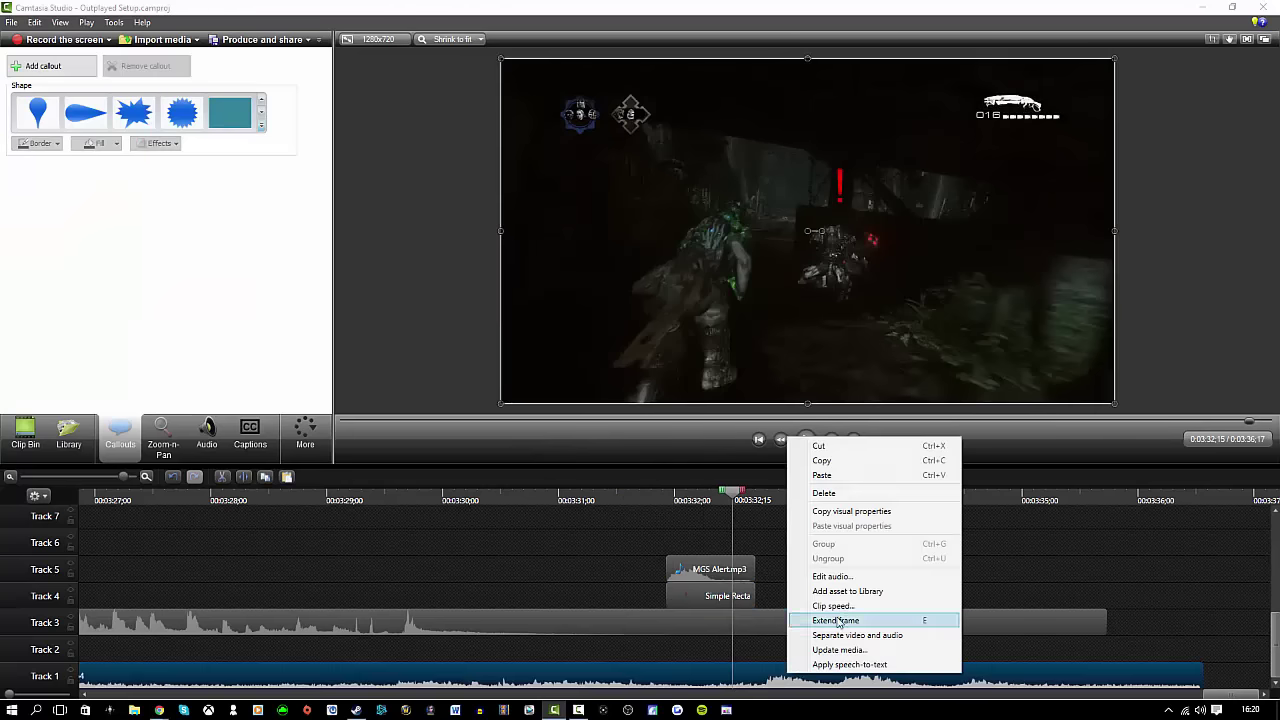
{"action": "left_click", "coordinate": [837, 620]}
{"action": "type", "text": "2"}
{"action": "left_click", "coordinate": [798, 638]}
Start the "!" callout above the enemy and its alert sound at 0:03:32:15, and trim the extended frame to 0:03:33:08
{"action": "left_click", "coordinate": [734, 592]}
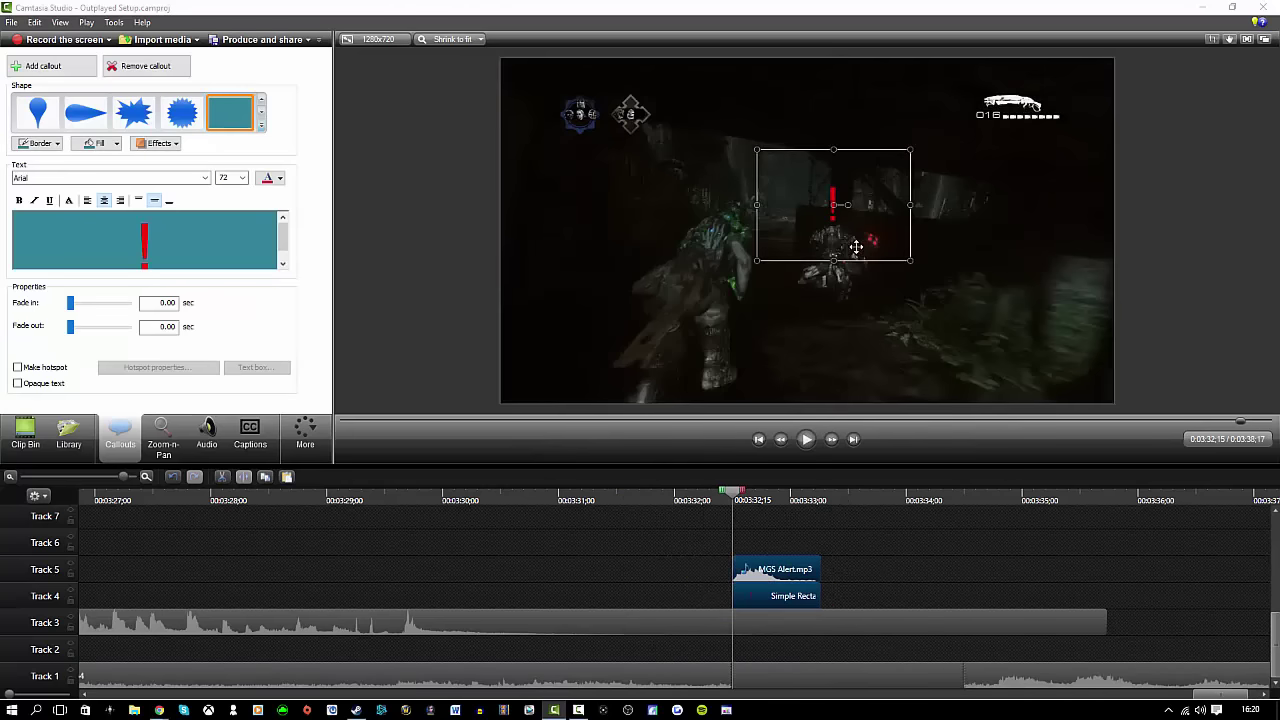
{"action": "left_click", "coordinate": [857, 683]}
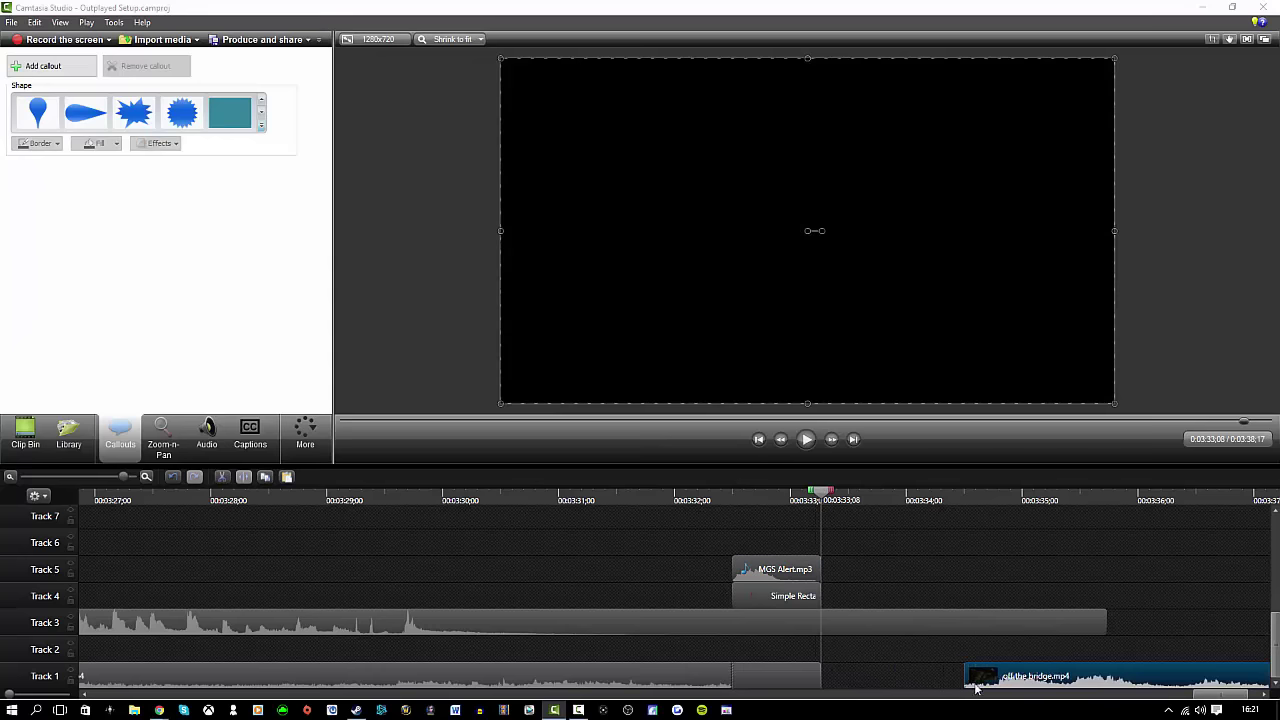
Add "Surprise Motherfucker.mp3" to Track 4 at 0:03:33:08, raise its volume, and play the section back
{"action": "left_click", "coordinate": [25, 433]}
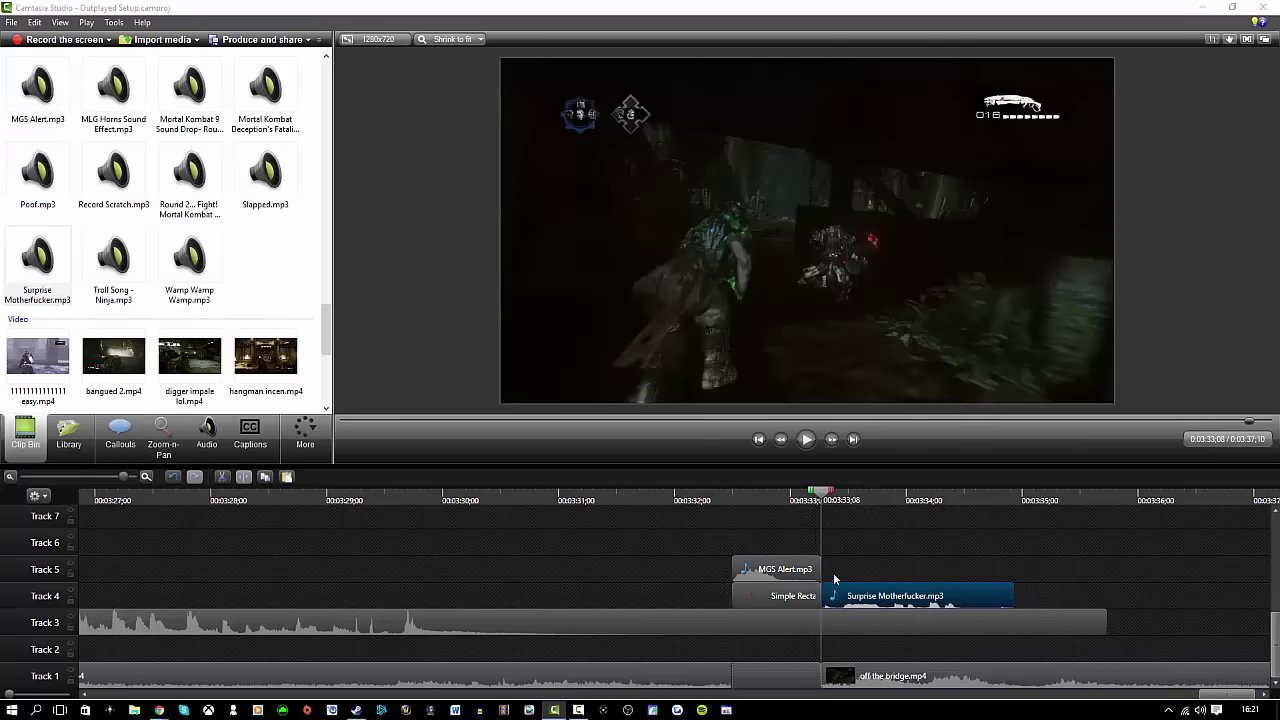
{"action": "double_click", "coordinate": [905, 598]}
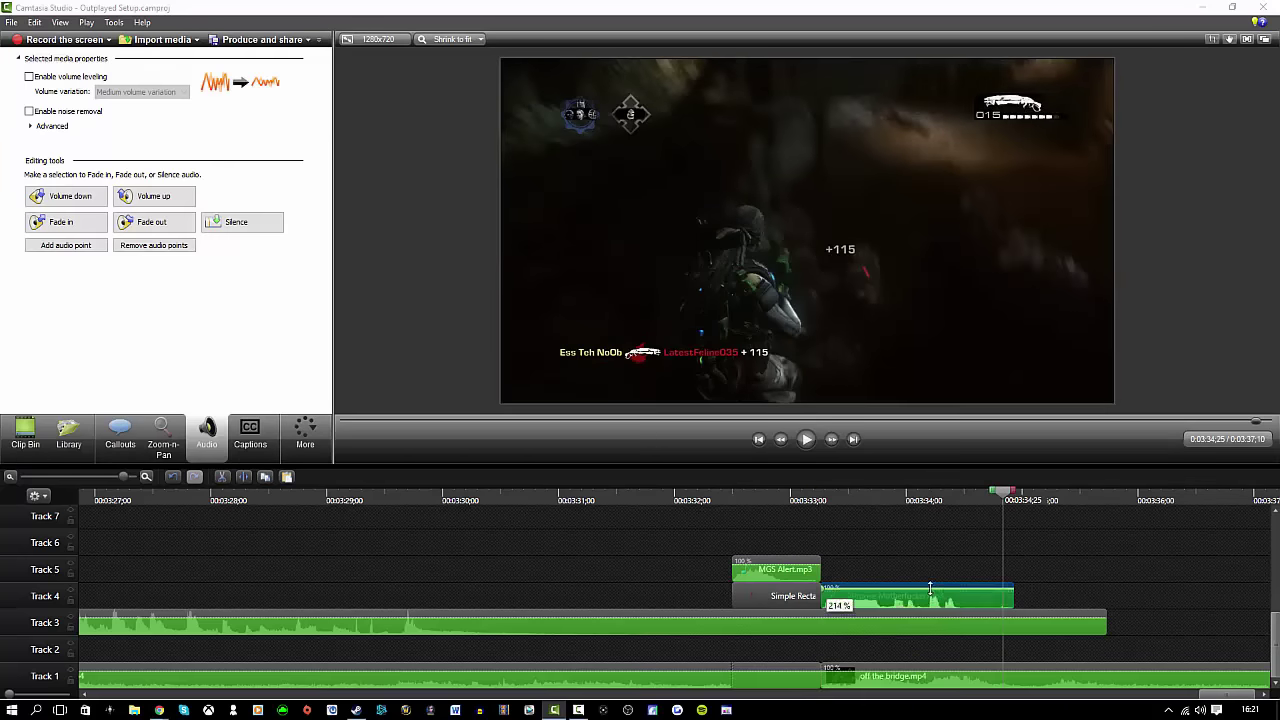
{"action": "left_click", "coordinate": [569, 496]}
{"action": "left_click", "coordinate": [810, 443]}
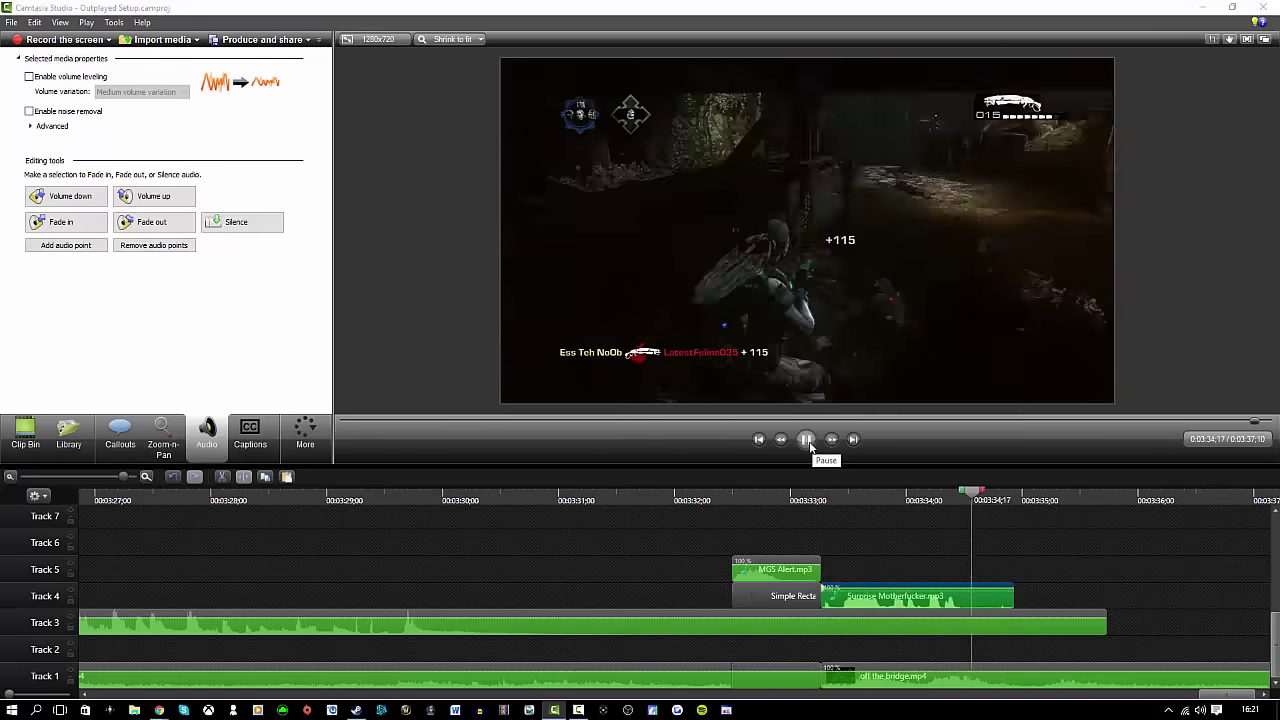
Import "New Vid Ending.mp4" from the Videos folder and place it on Track 1 after the last gameplay clip
{"action": "scroll", "coordinate": [879, 560], "scroll_direction": "down", "scroll_amount": 10}
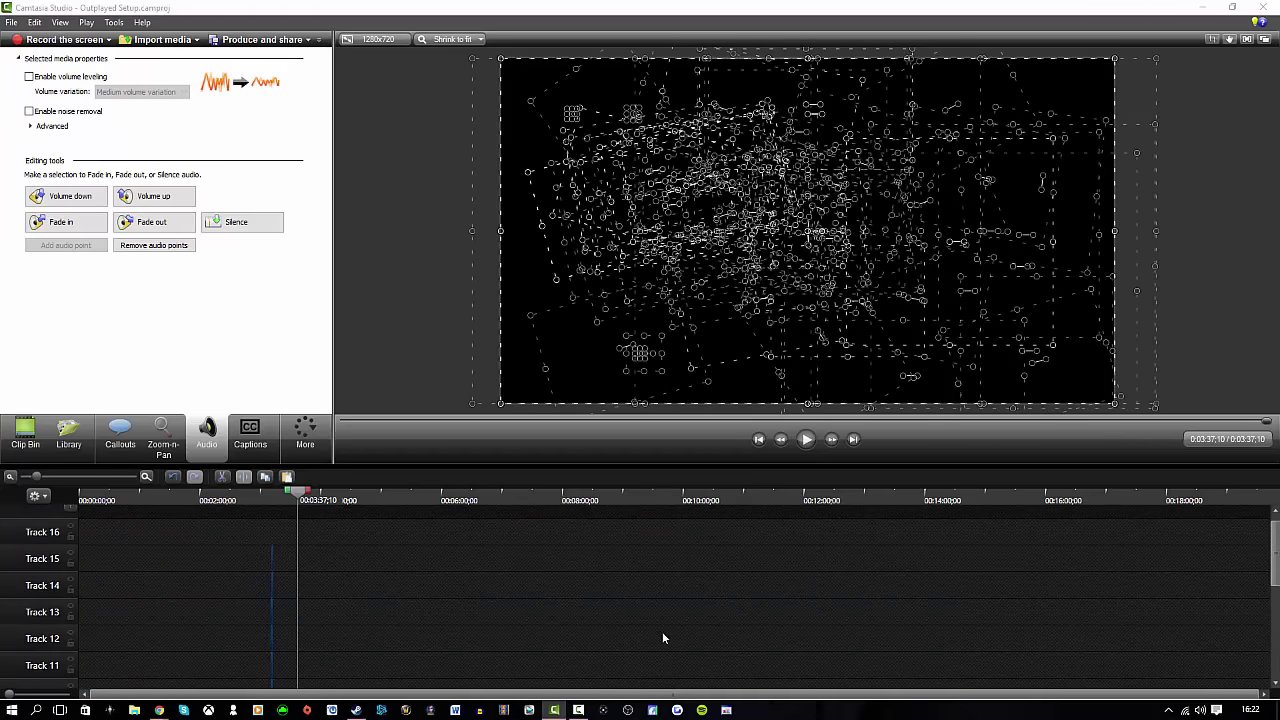
{"action": "scroll", "coordinate": [390, 572], "scroll_direction": "up", "scroll_amount": 5}
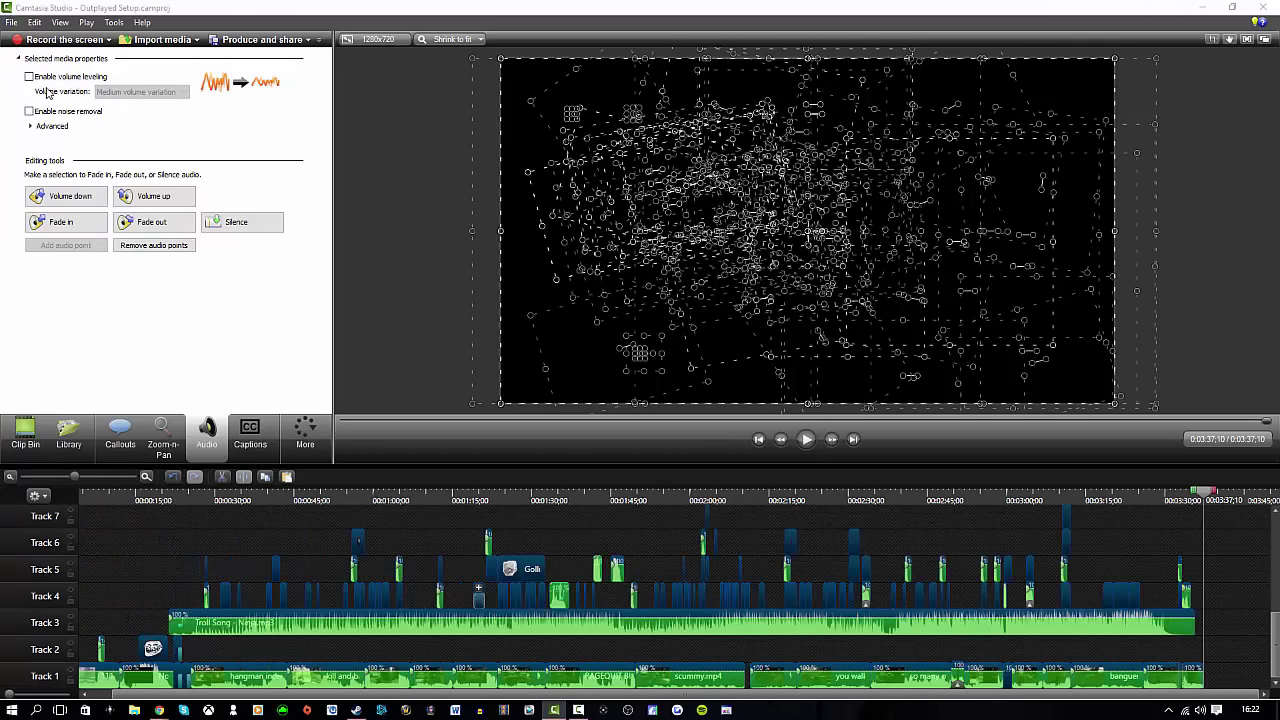
{"action": "left_click", "coordinate": [27, 432]}
{"action": "left_click_drag", "start_coordinate": [322, 379], "coordinate": [322, 357]}
{"action": "left_click", "coordinate": [170, 40]}
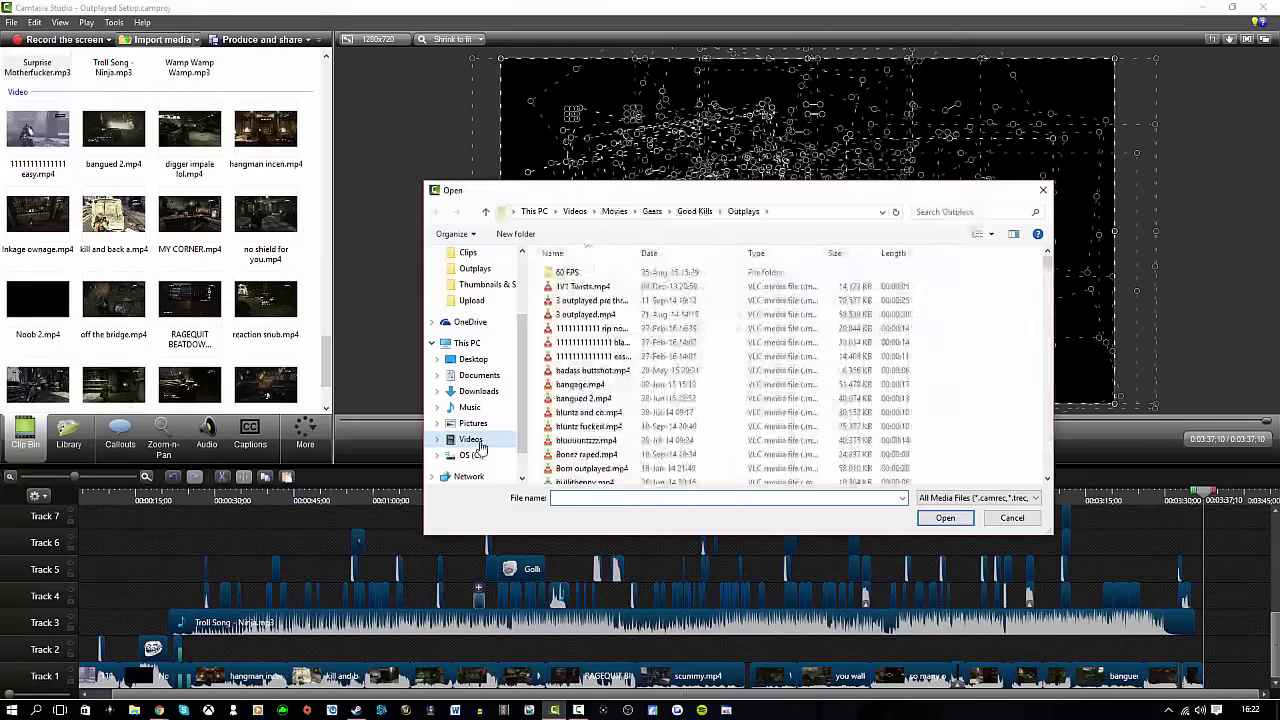
{"action": "left_click", "coordinate": [475, 441]}
{"action": "double_click", "coordinate": [650, 312]}
{"action": "left_click", "coordinate": [1012, 517]}
{"action": "left_click_drag", "start_coordinate": [268, 278], "coordinate": [1260, 668]}
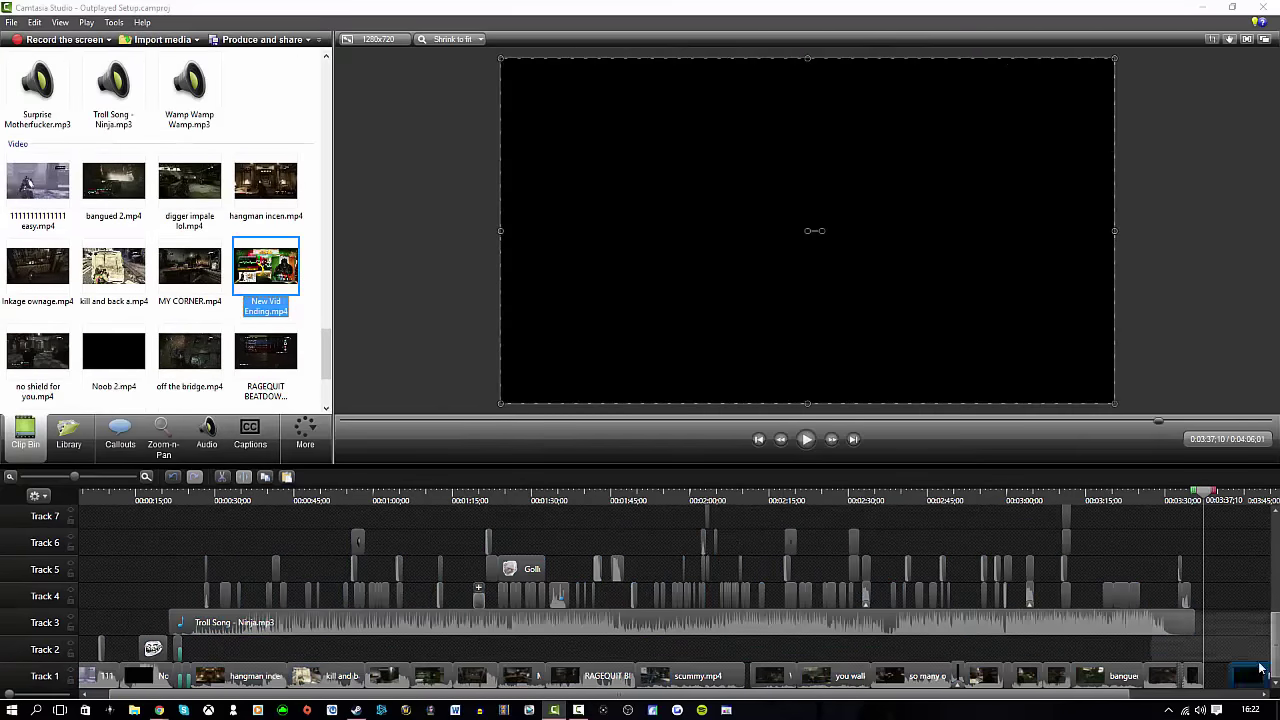